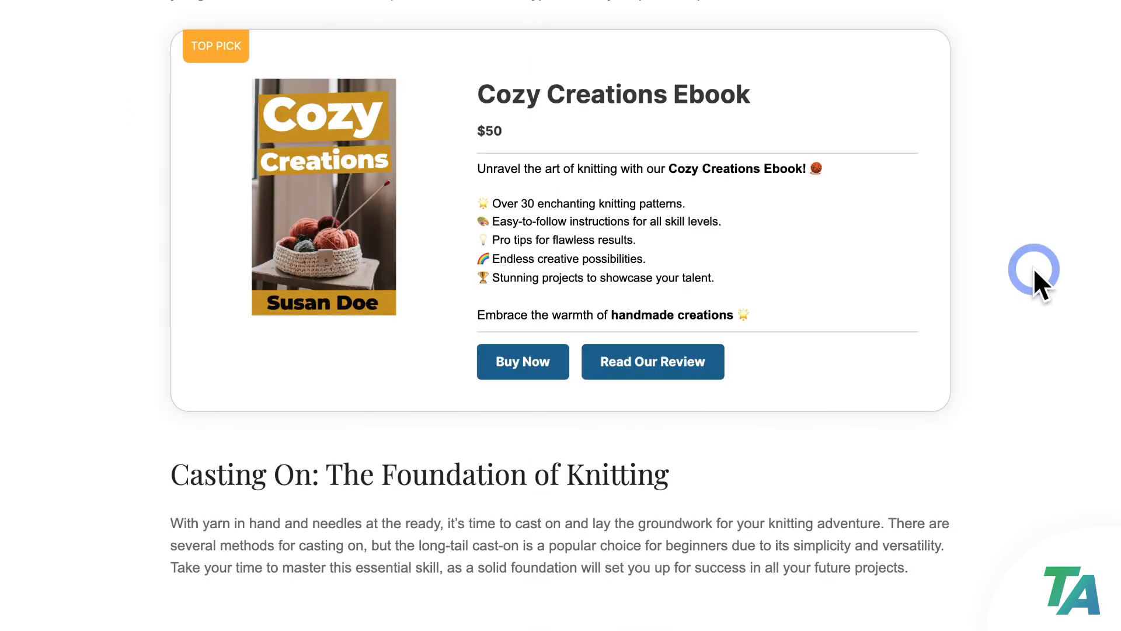
Click Buy Now under the $50 Cozy Creations Ebook box to open Stripe checkout
click(548, 352)
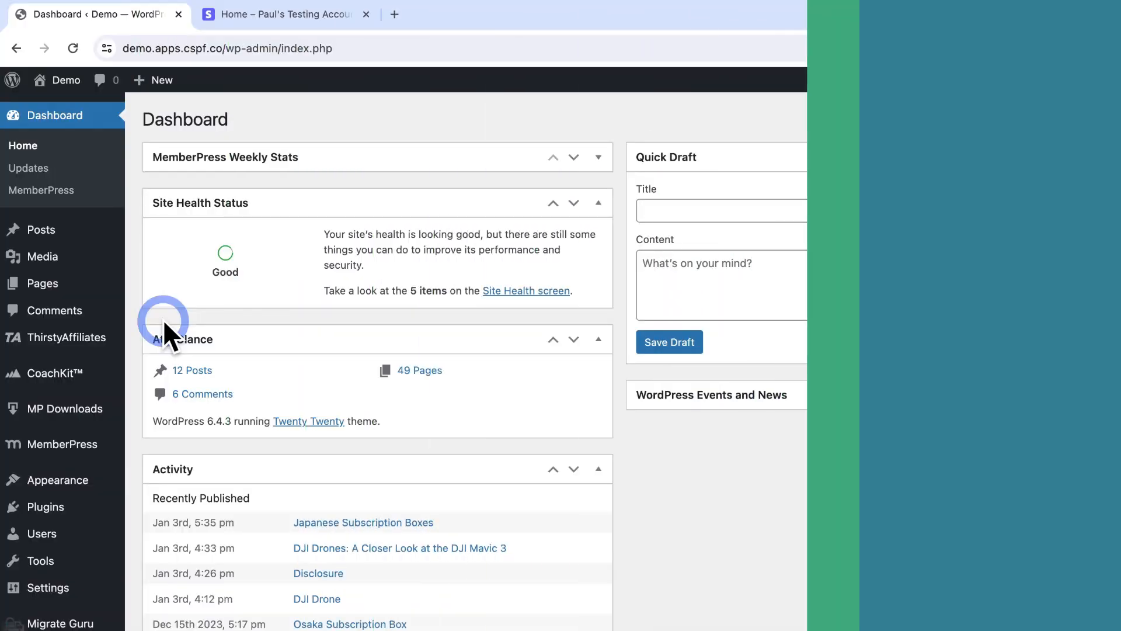
mouse_move(59, 344)
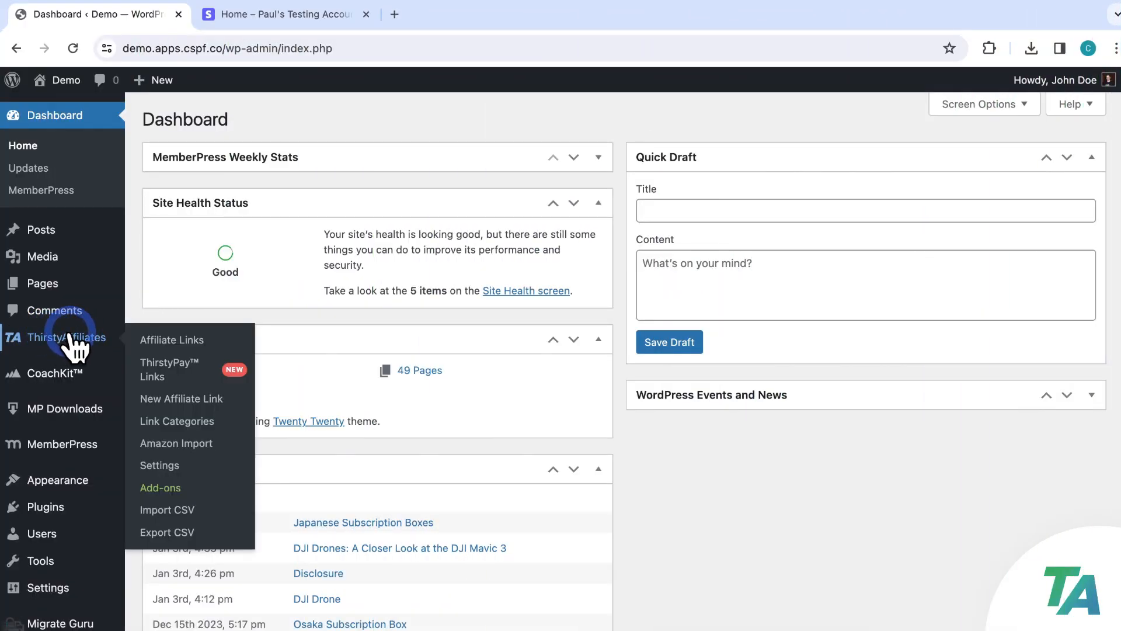
click(242, 17)
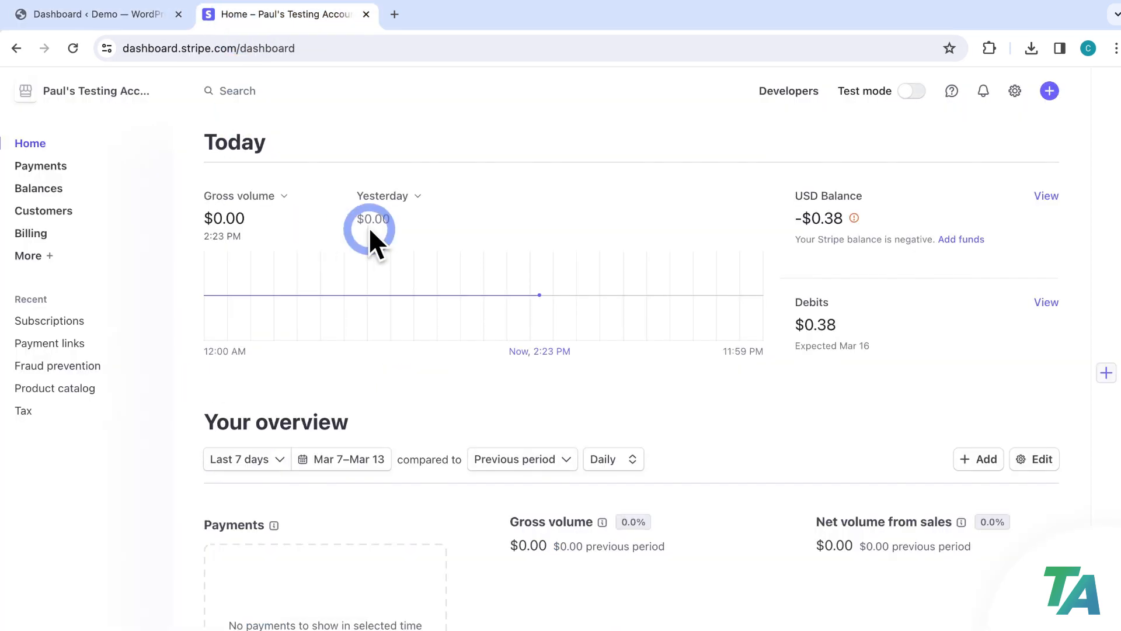
click(124, 17)
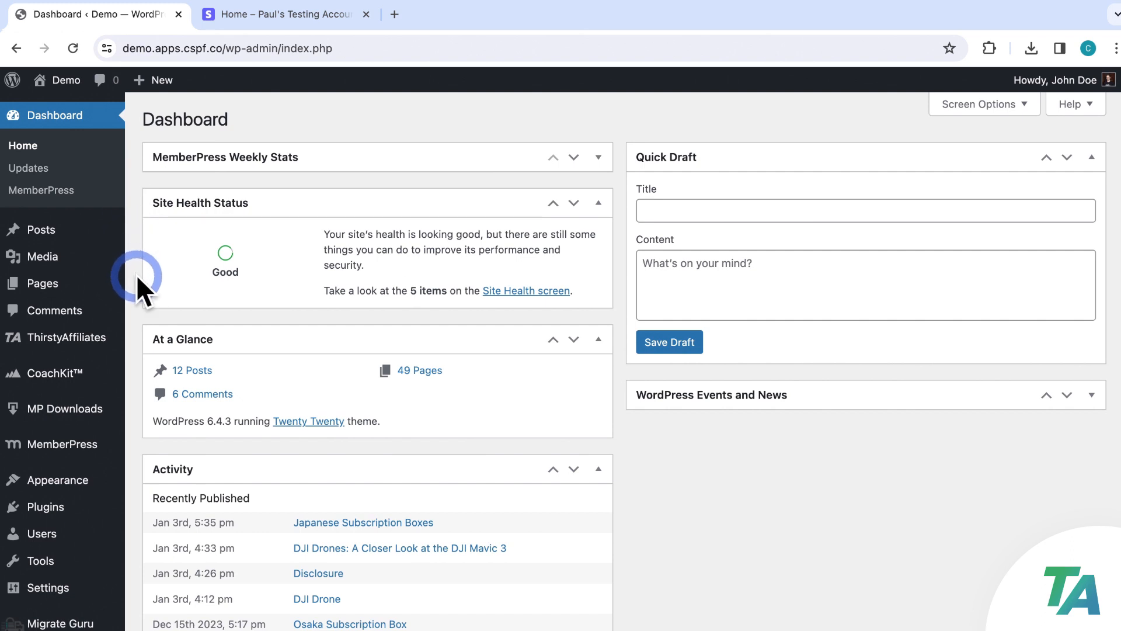
mouse_move(109, 344)
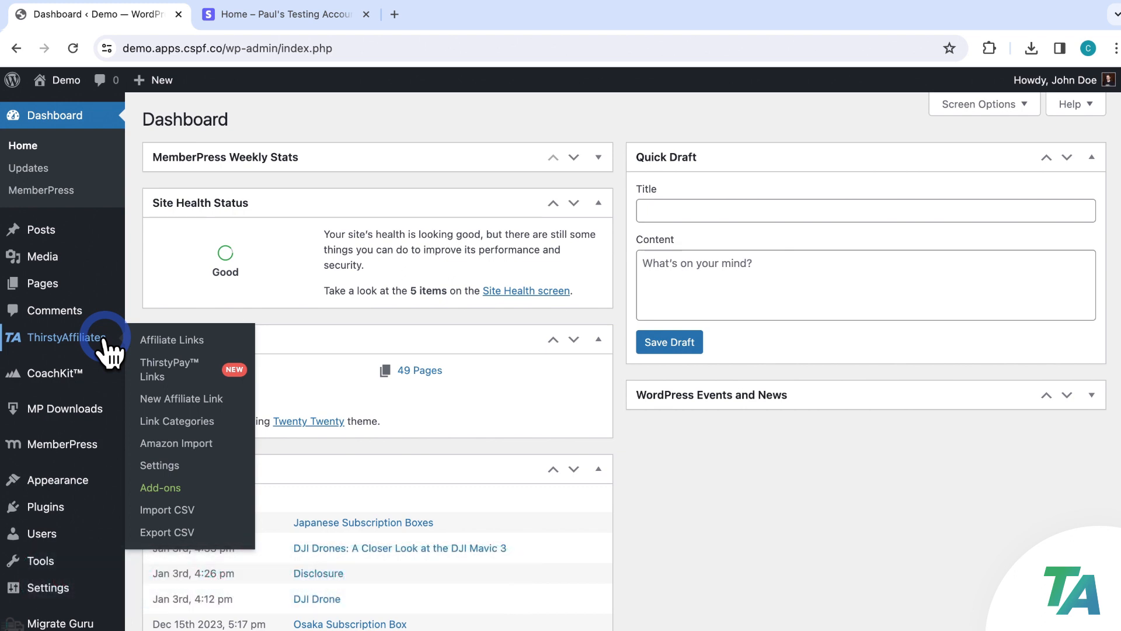
Go to the ThirstyAffiliates Payments settings and launch Connect with Stripe
click(163, 369)
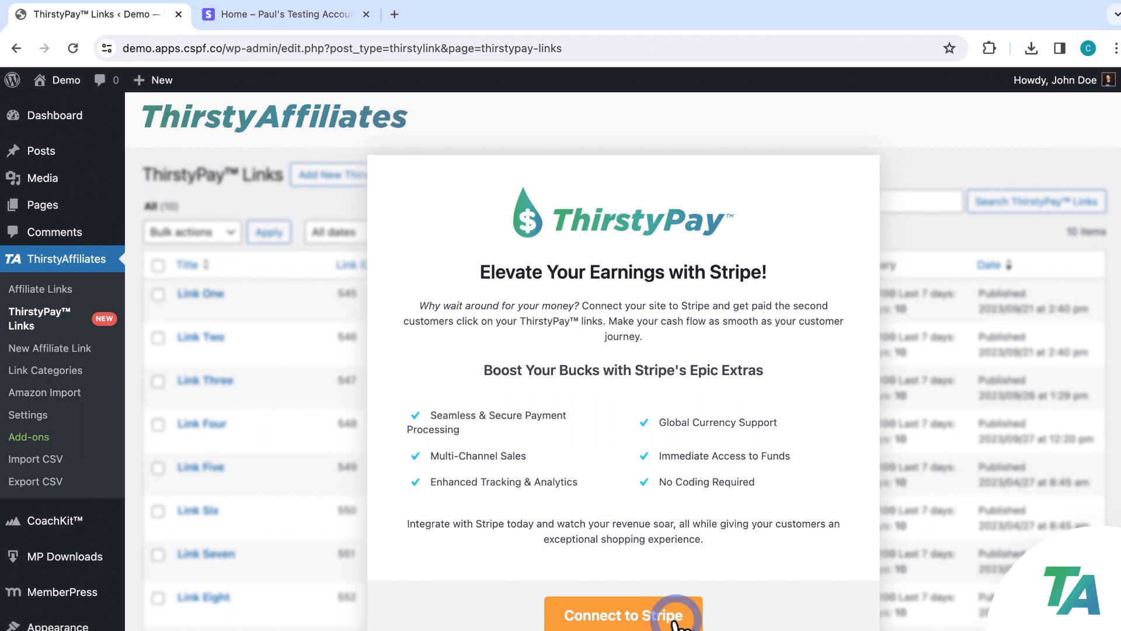
click(40, 416)
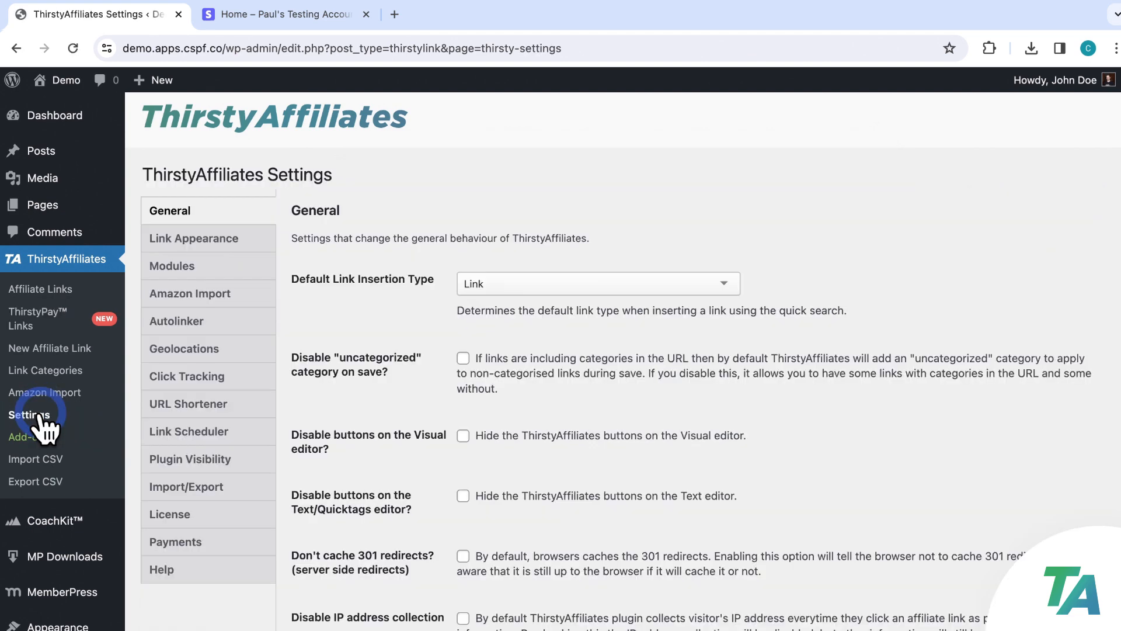
click(199, 540)
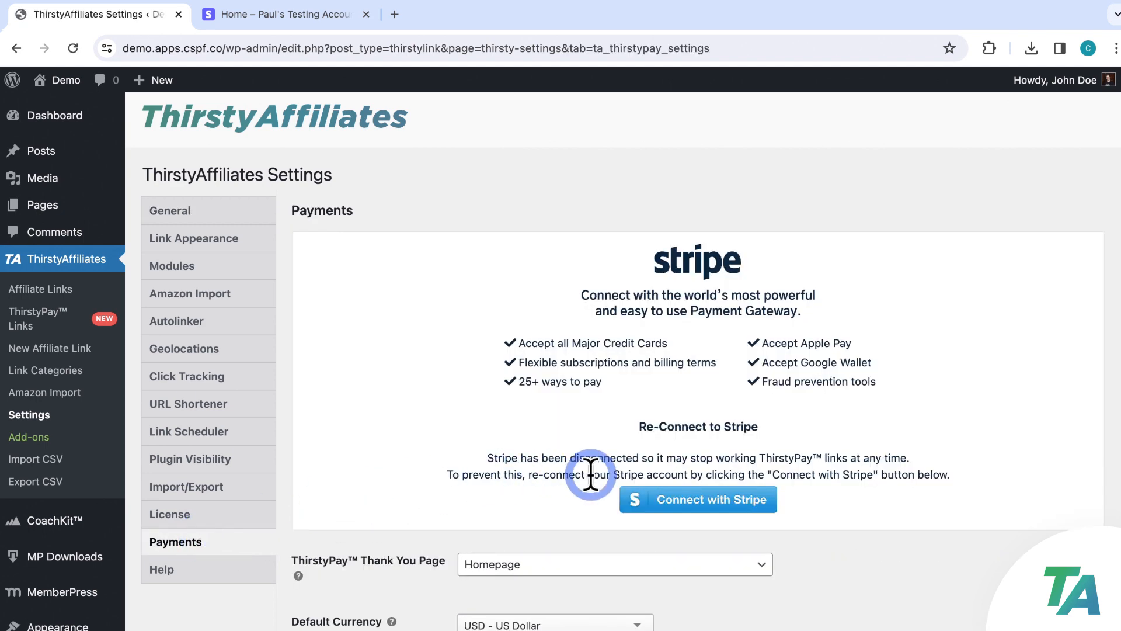
click(701, 500)
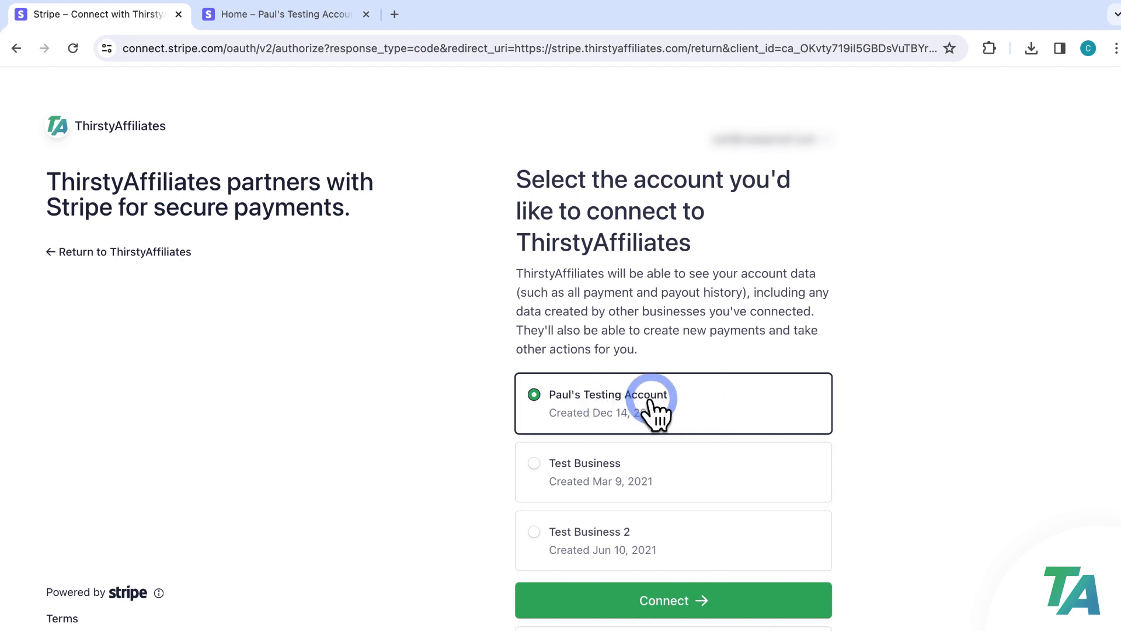
Connect the selected testing Stripe account to ThirstyAffiliates
click(718, 594)
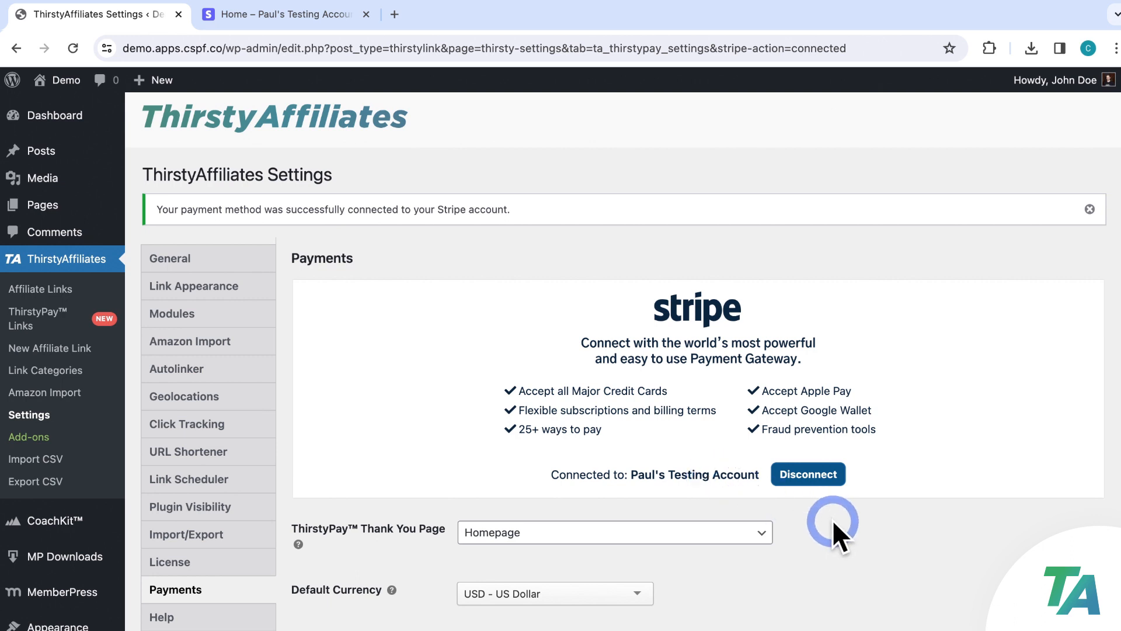
Set the ThirstyPay Thank You Page to Auto Create New Page and keep USD - US Dollar as default currency
scroll(833, 520, down, 3)
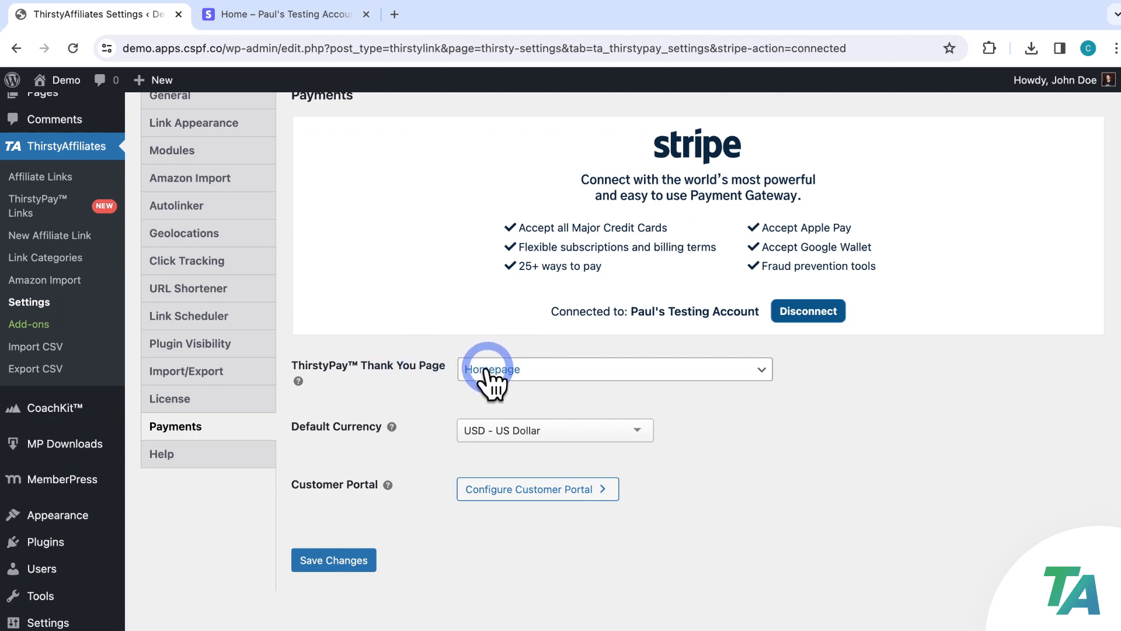
click(610, 374)
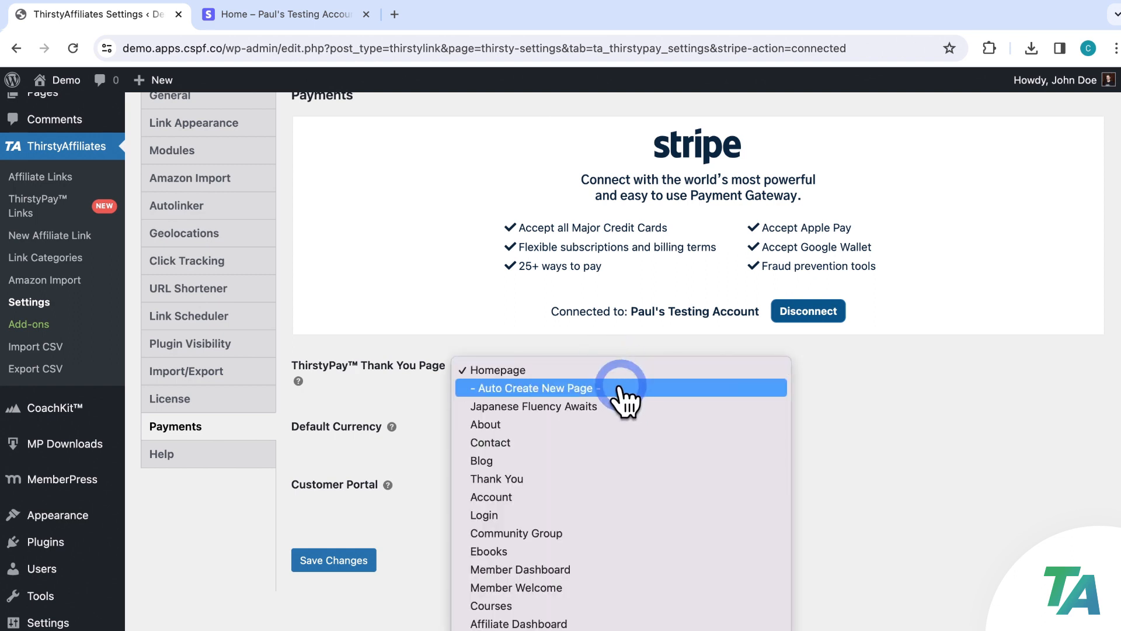
click(622, 388)
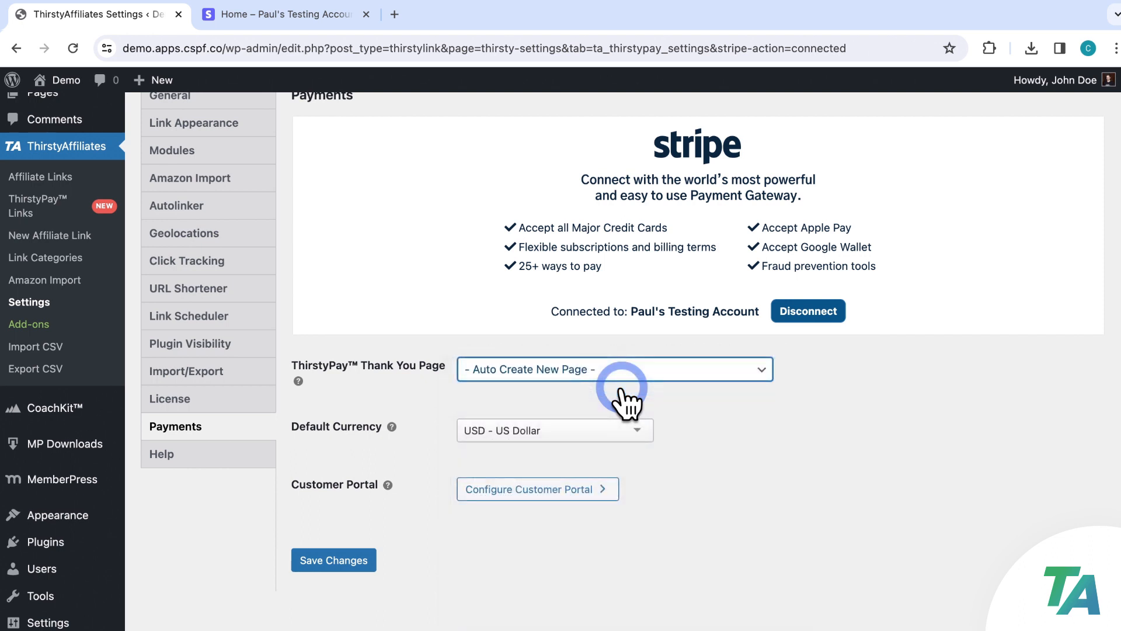
click(634, 385)
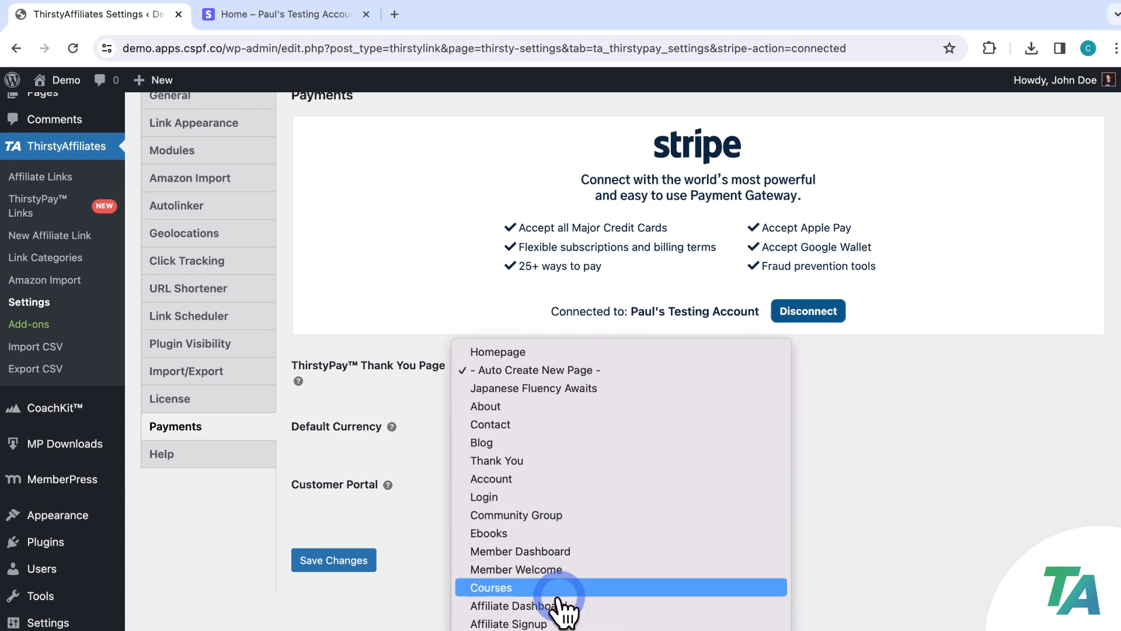
click(608, 374)
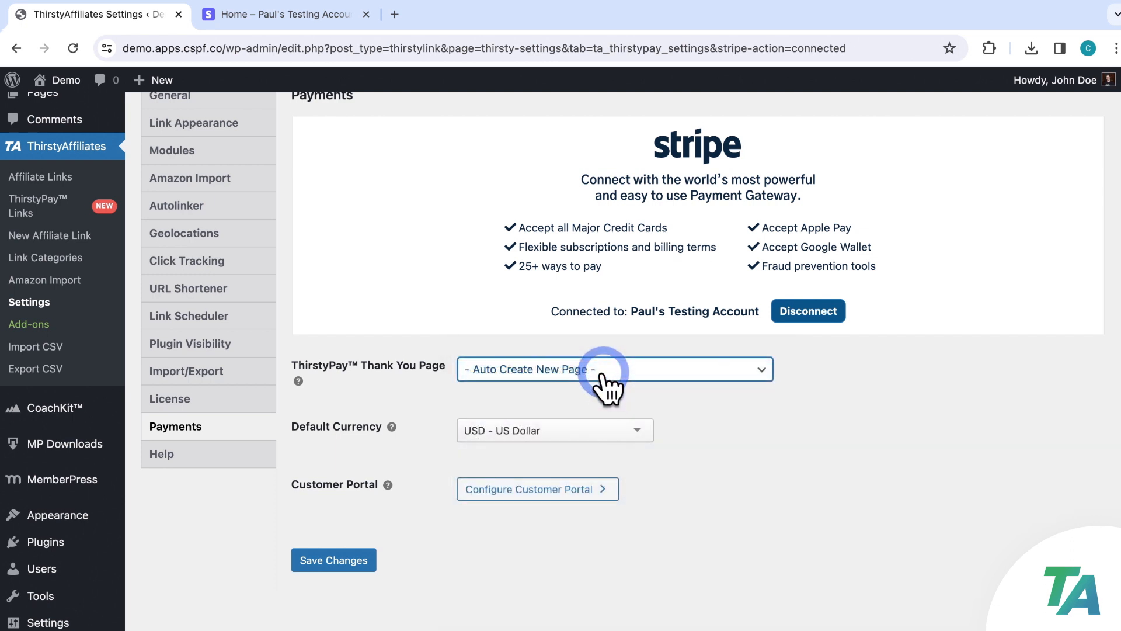
click(614, 393)
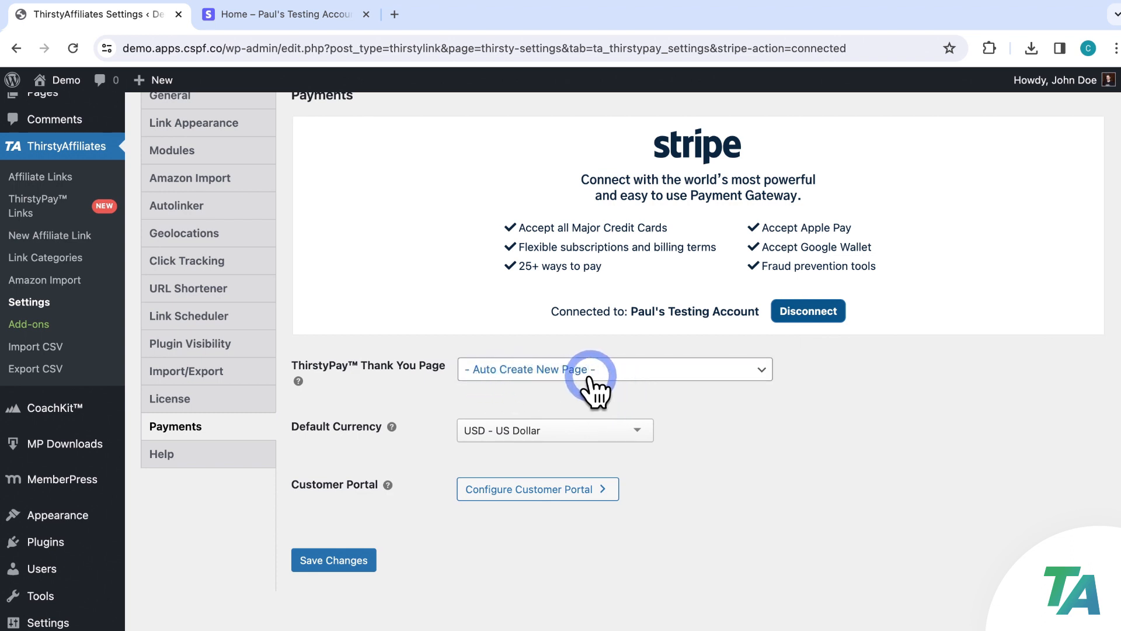
click(646, 432)
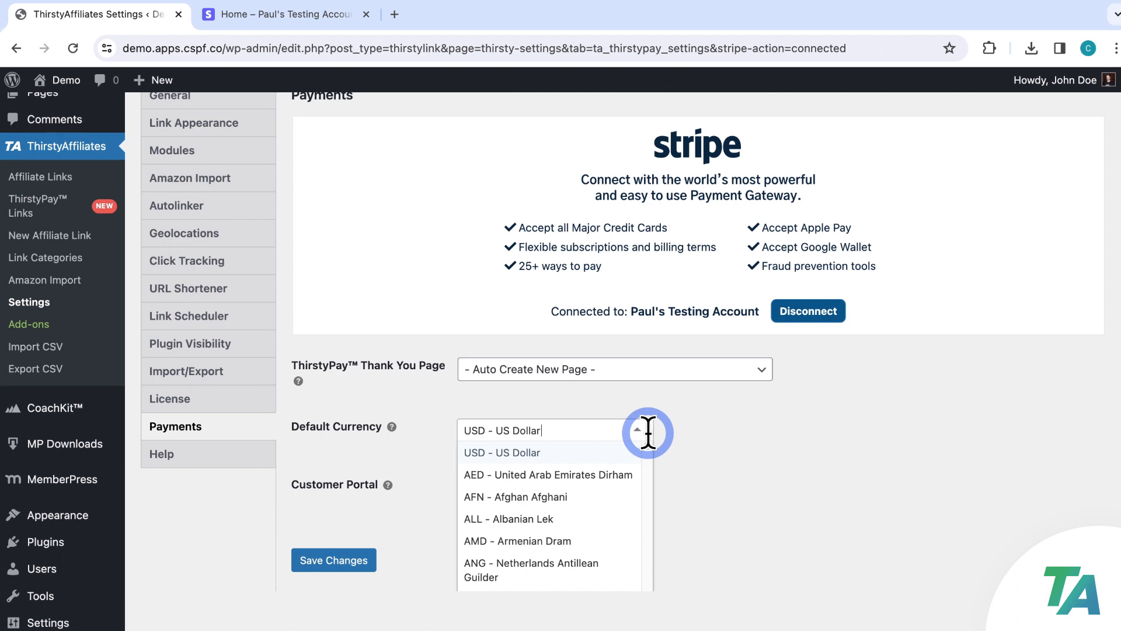
click(678, 432)
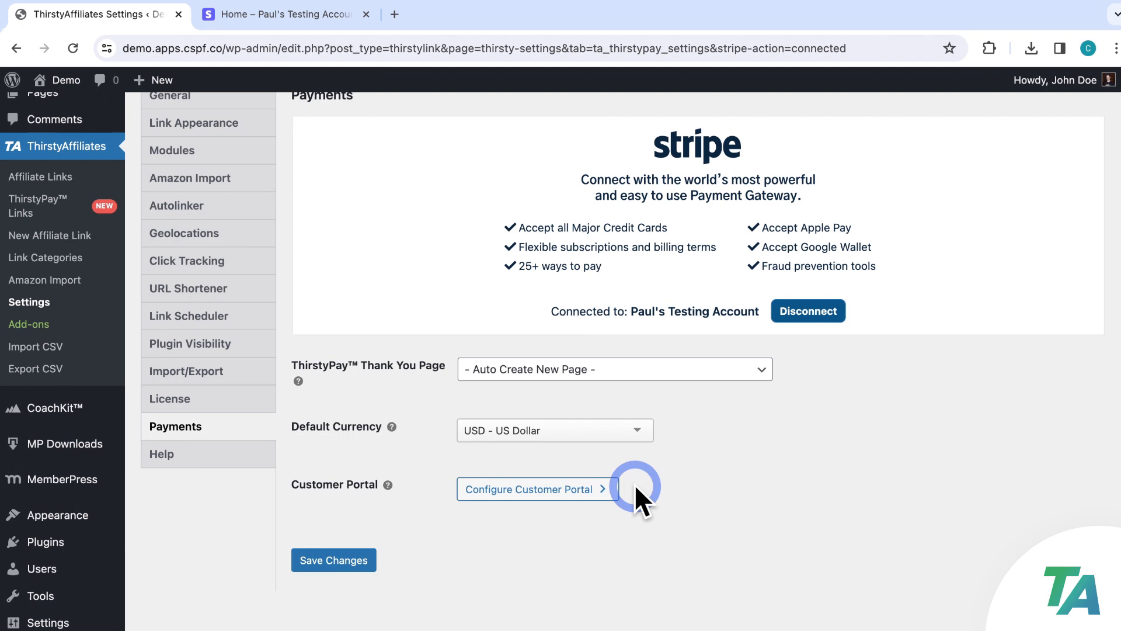
Expand the customer portal configuration and review the Portal Header, Privacy Policy and Terms of Service fields
scroll(634, 484, down, 3)
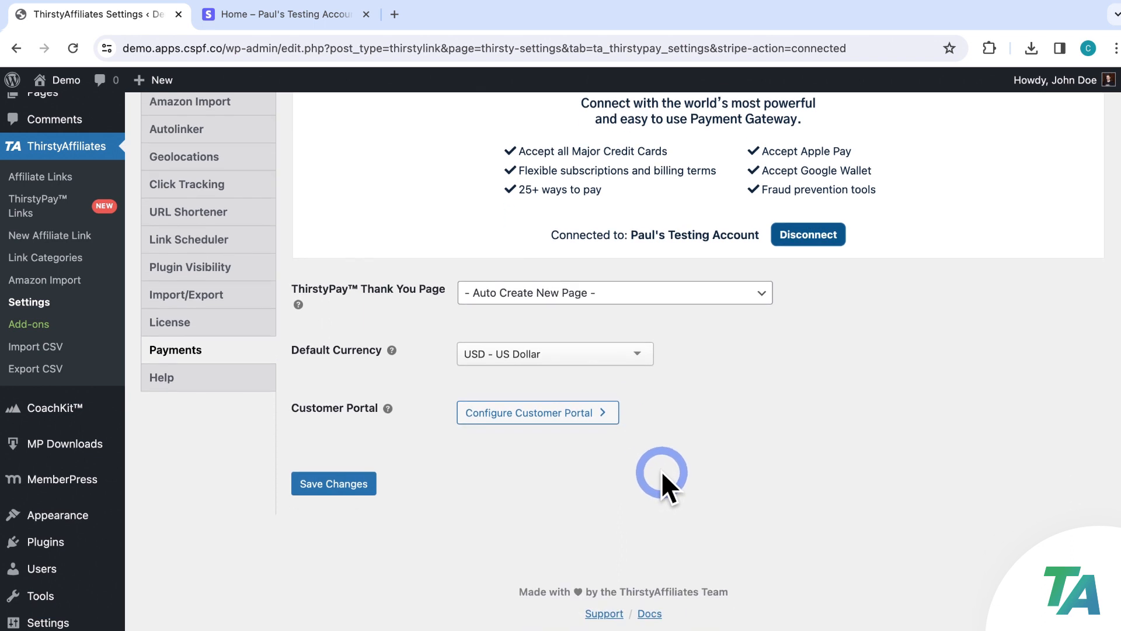
click(590, 416)
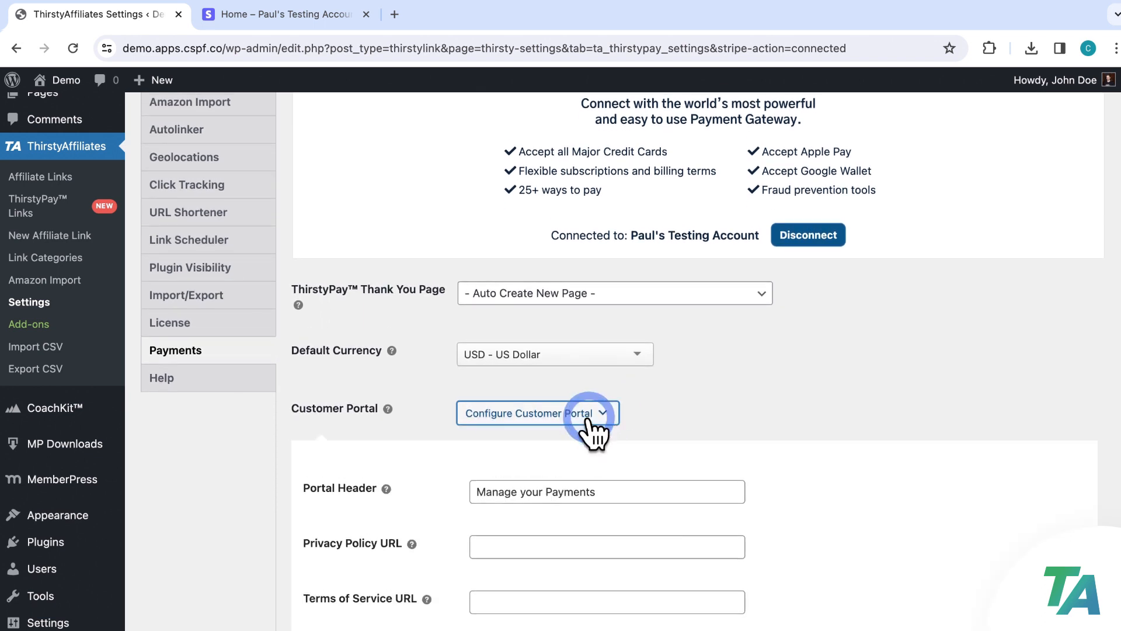
scroll(821, 396, down, 5)
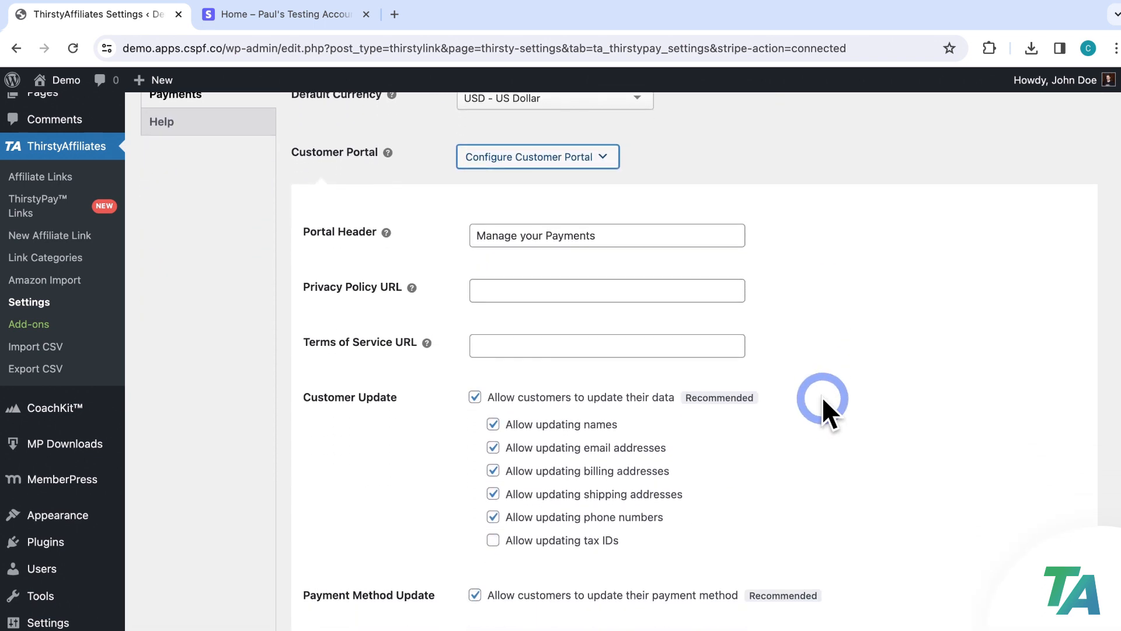
scroll(821, 397, down, 1)
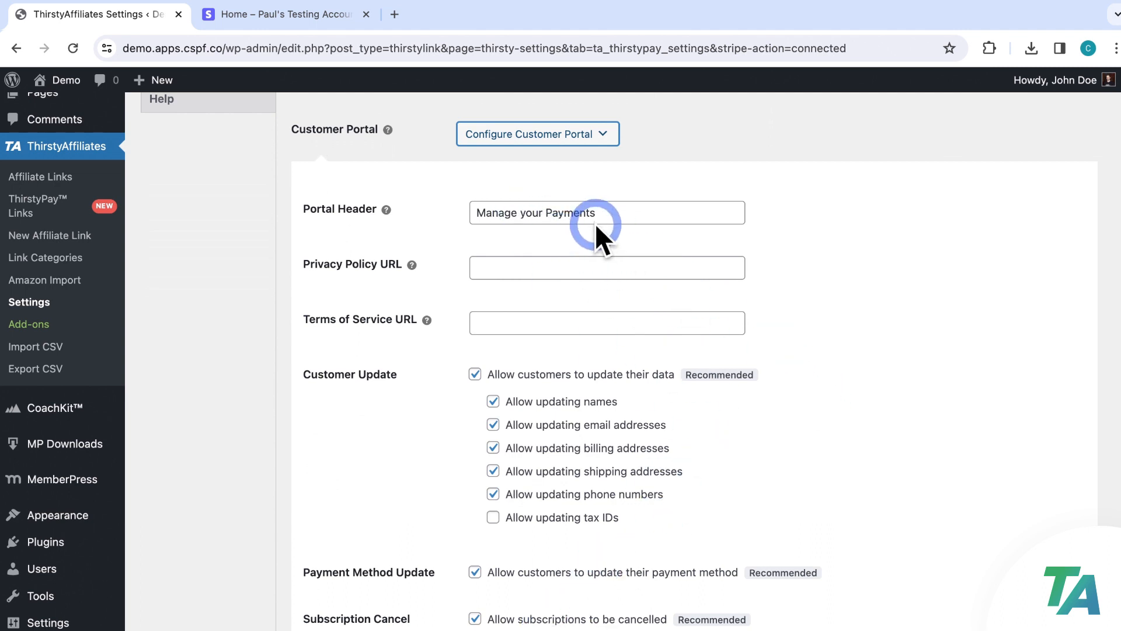
scroll(597, 225, down, 2)
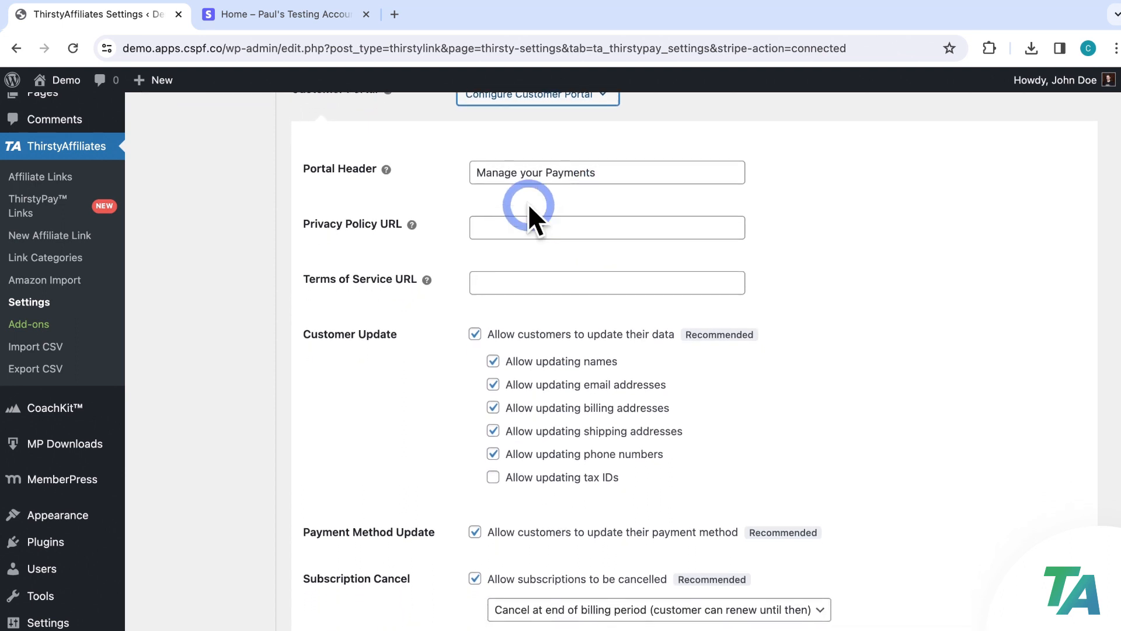
click(625, 172)
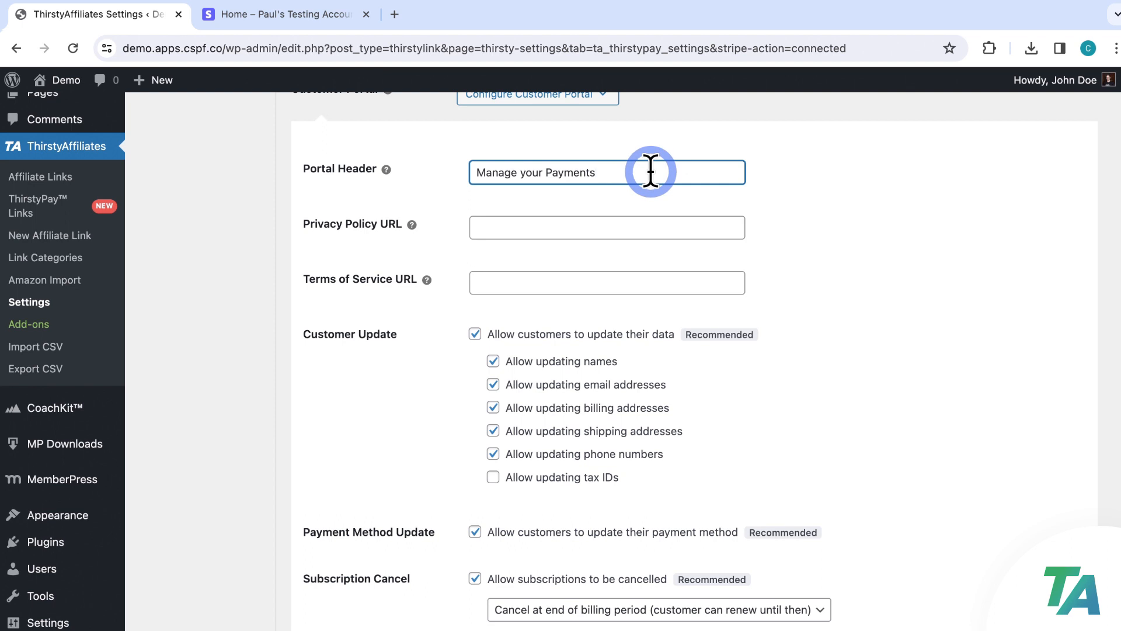
click(591, 226)
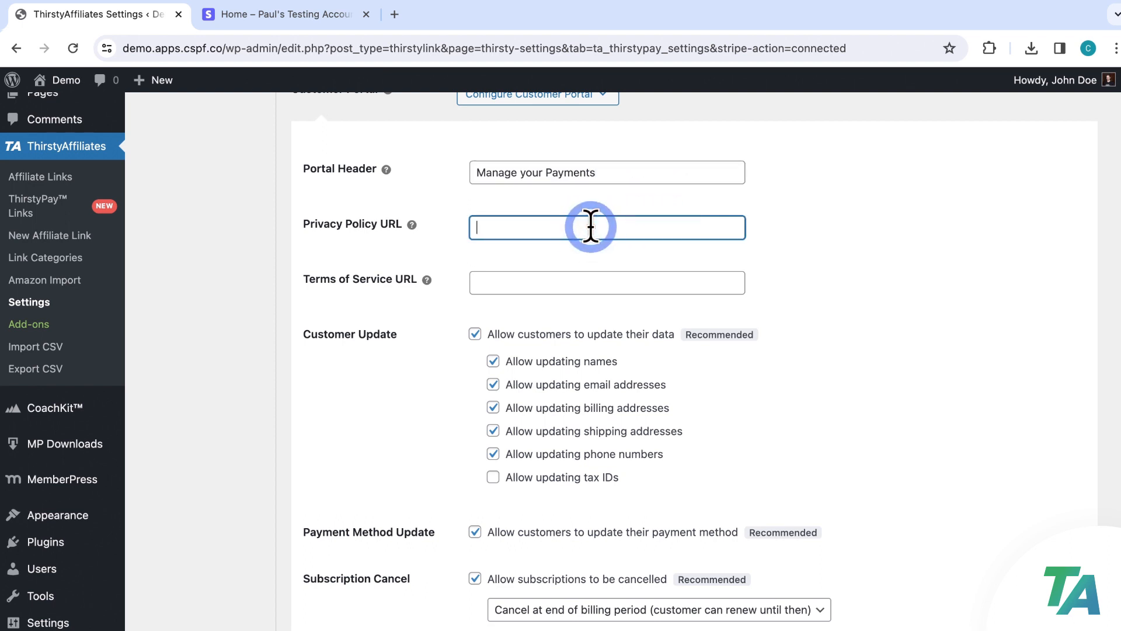
click(608, 285)
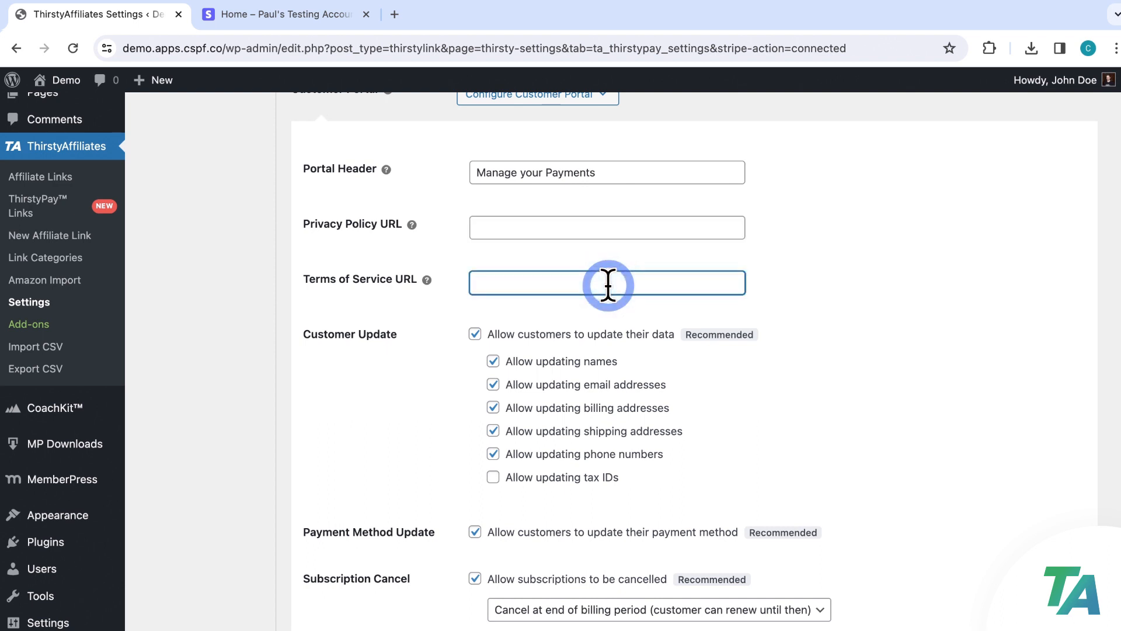
click(772, 283)
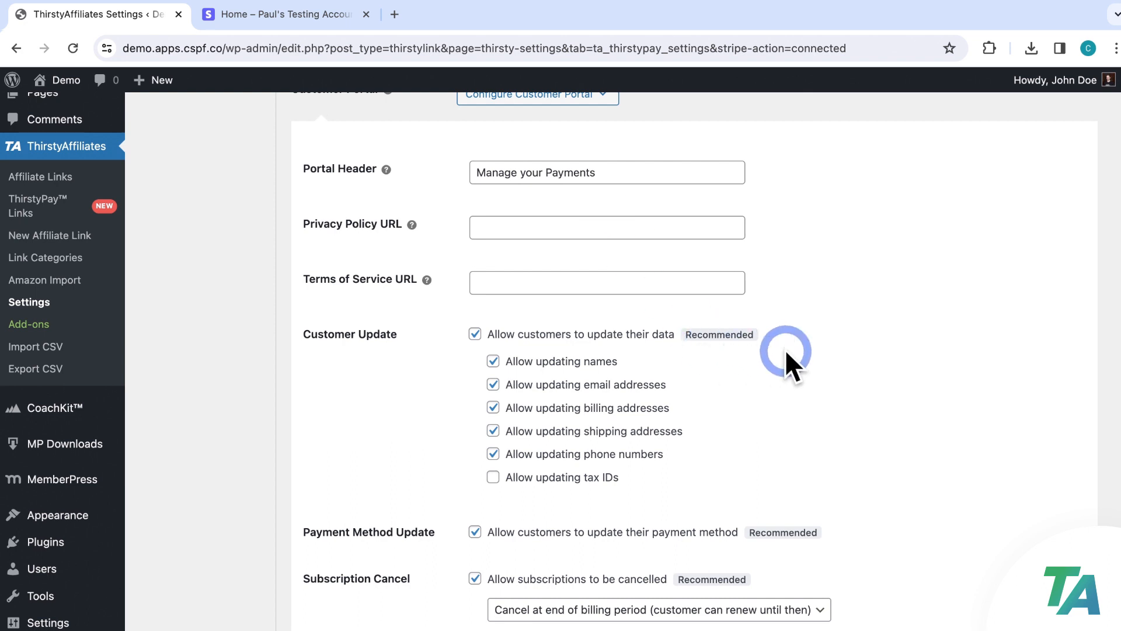
Keep customer data updates enabled and allow updating phone numbers, leaving tax IDs off
click(477, 334)
click(476, 334)
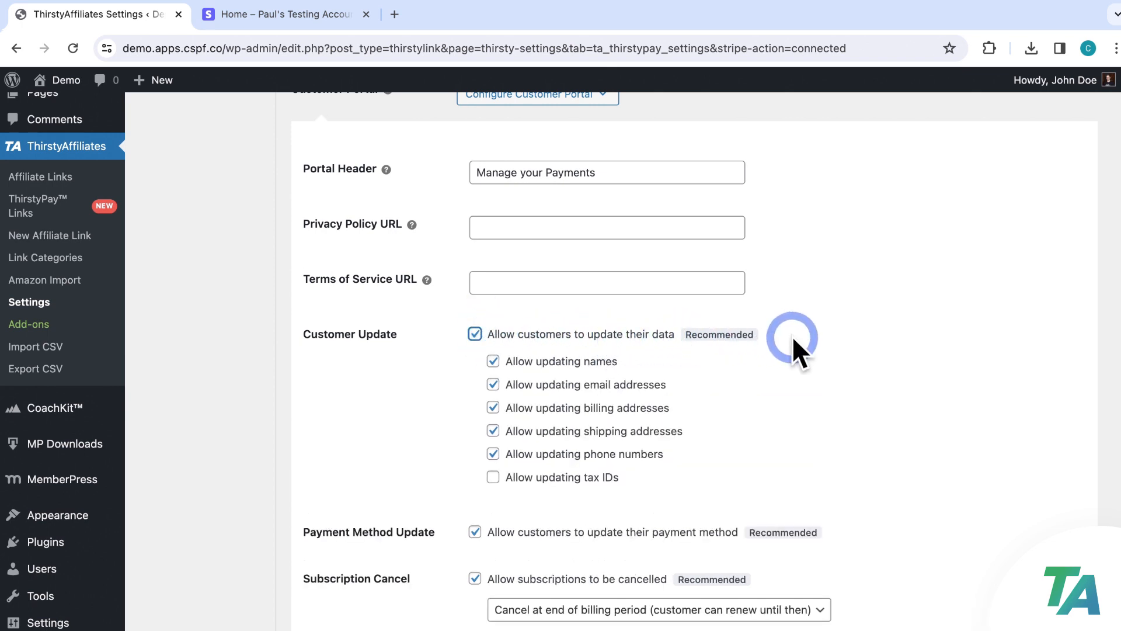
scroll(798, 337, down, 2)
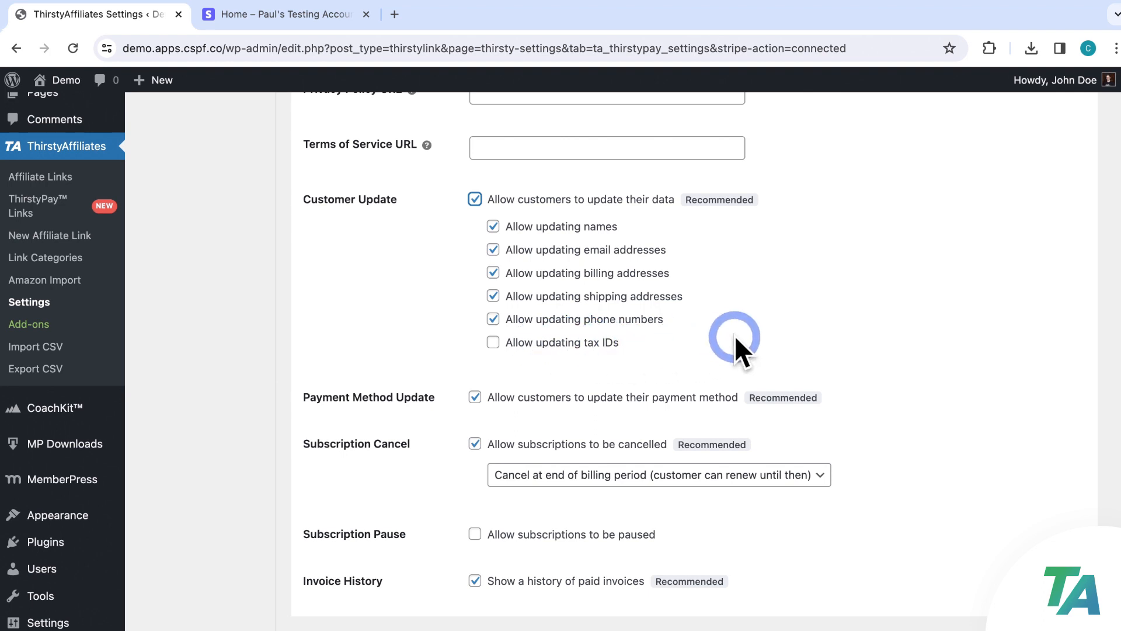
click(494, 319)
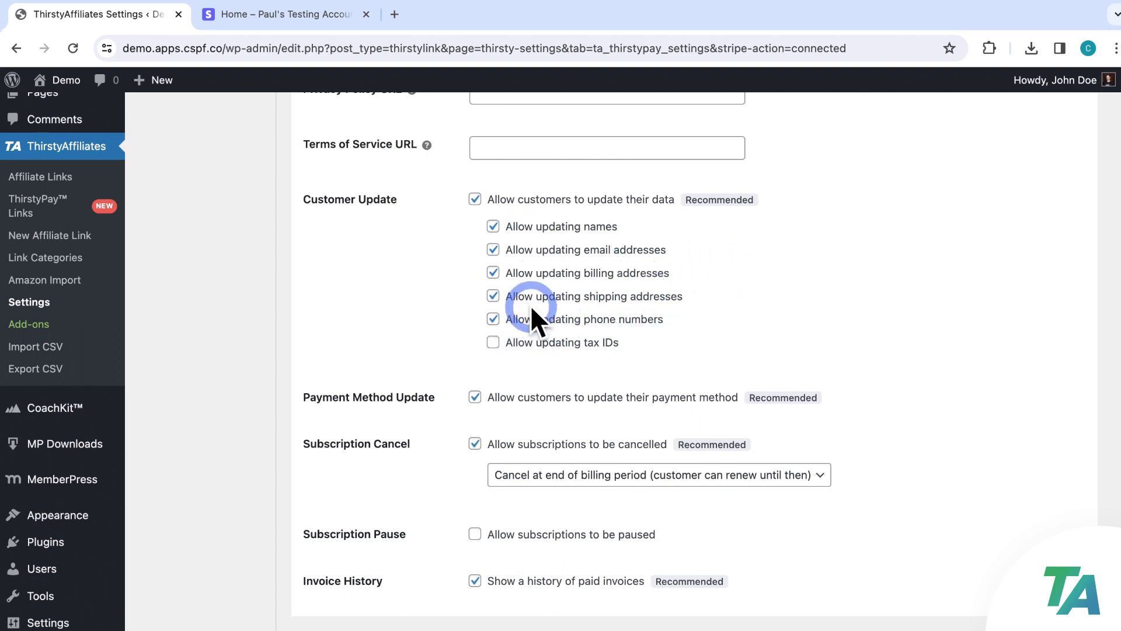
scroll(708, 339, down, 3)
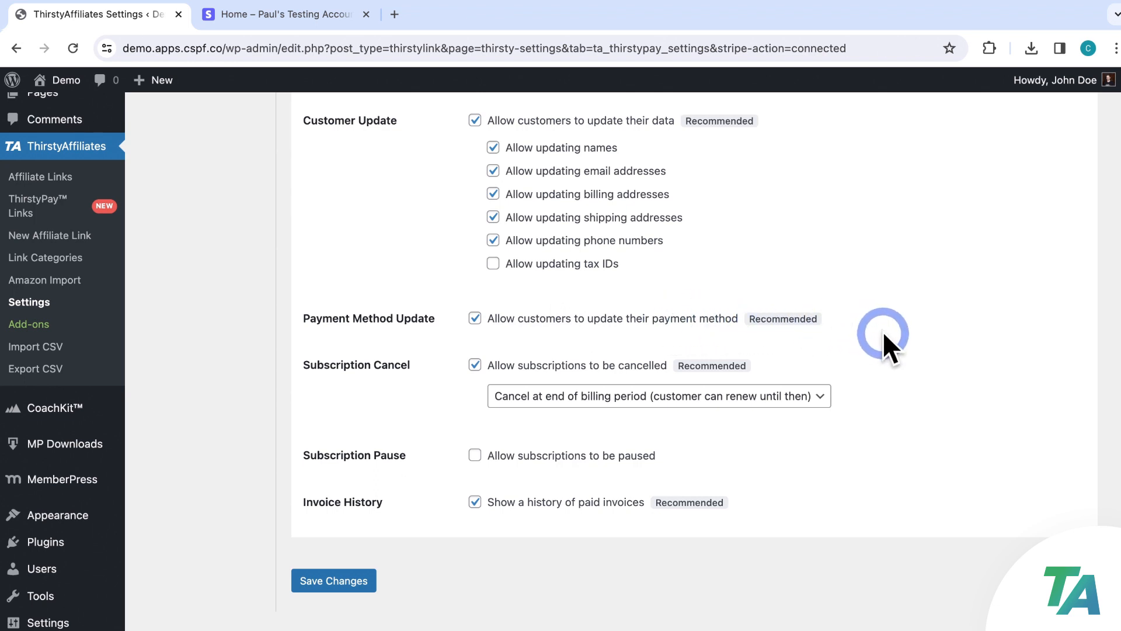
Keep cancellation at end of billing period, leave subscription pausing off, and save the settings
scroll(883, 334, down, 2)
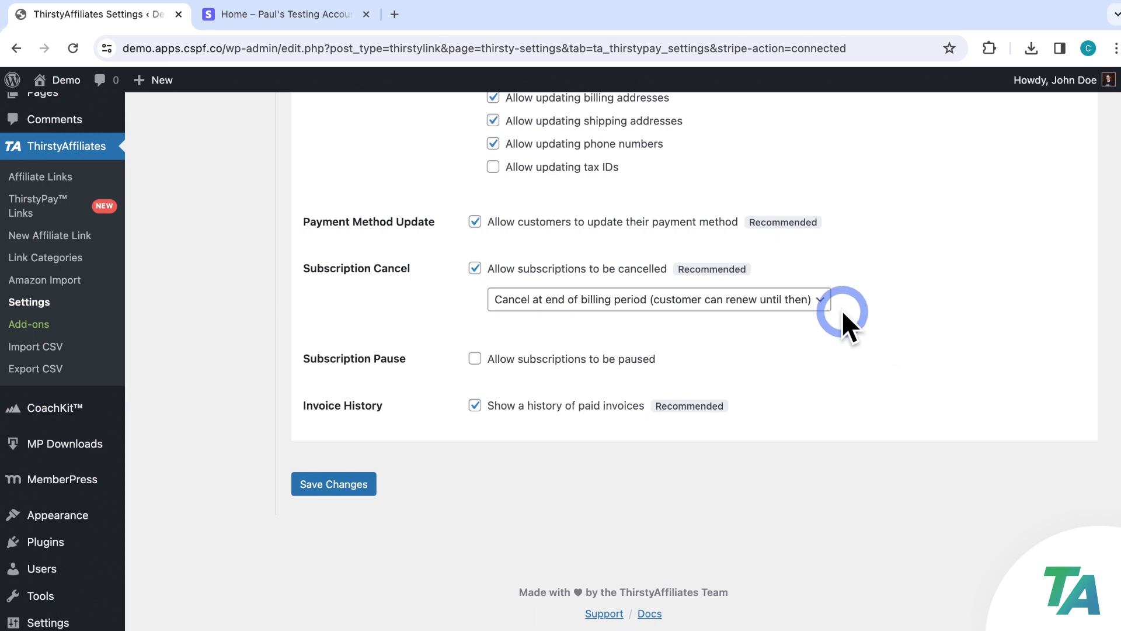
click(474, 268)
click(475, 310)
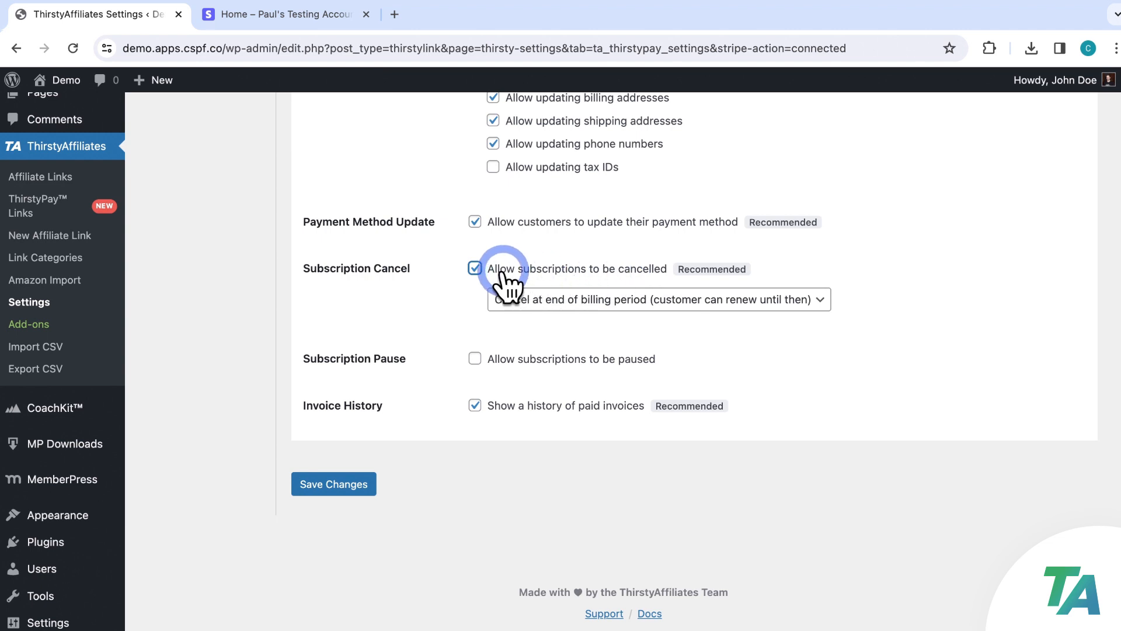
click(820, 300)
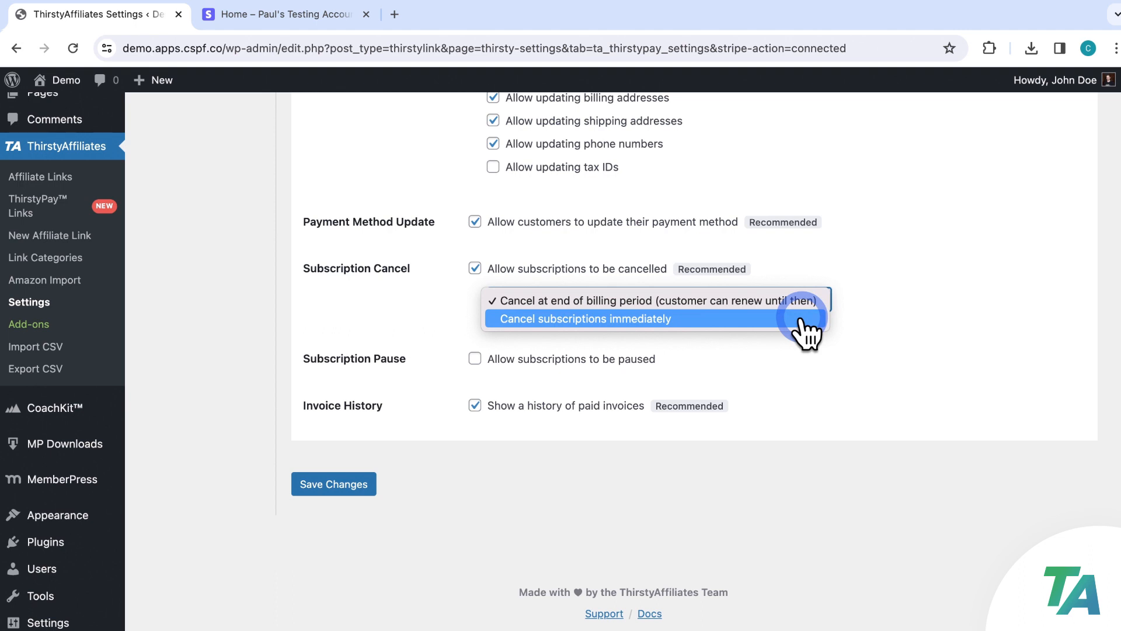
click(804, 300)
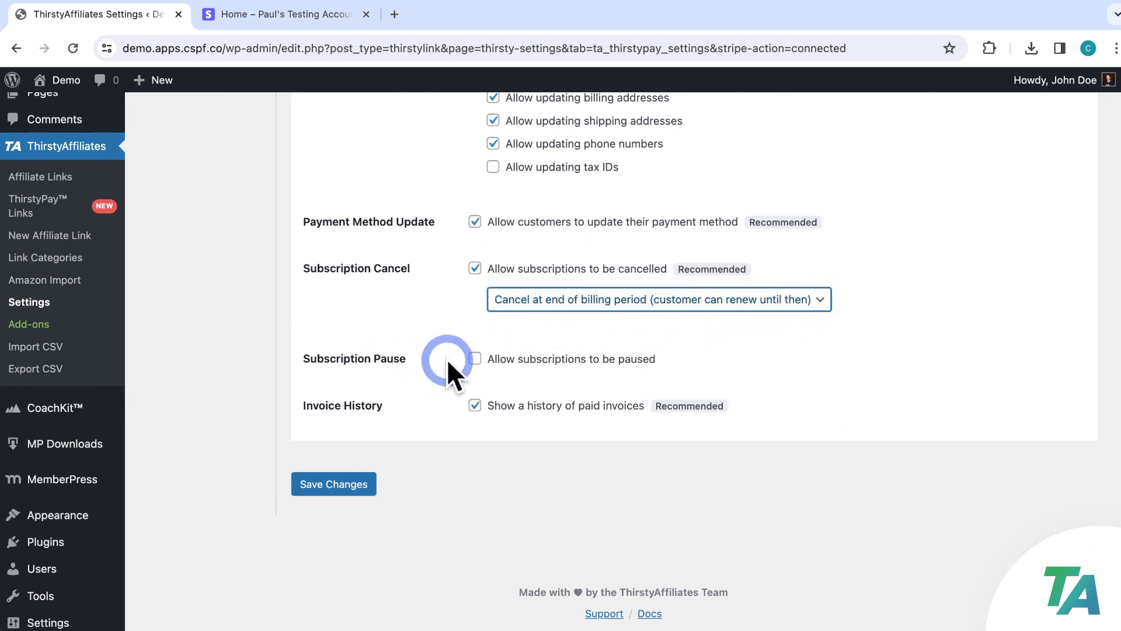
click(475, 360)
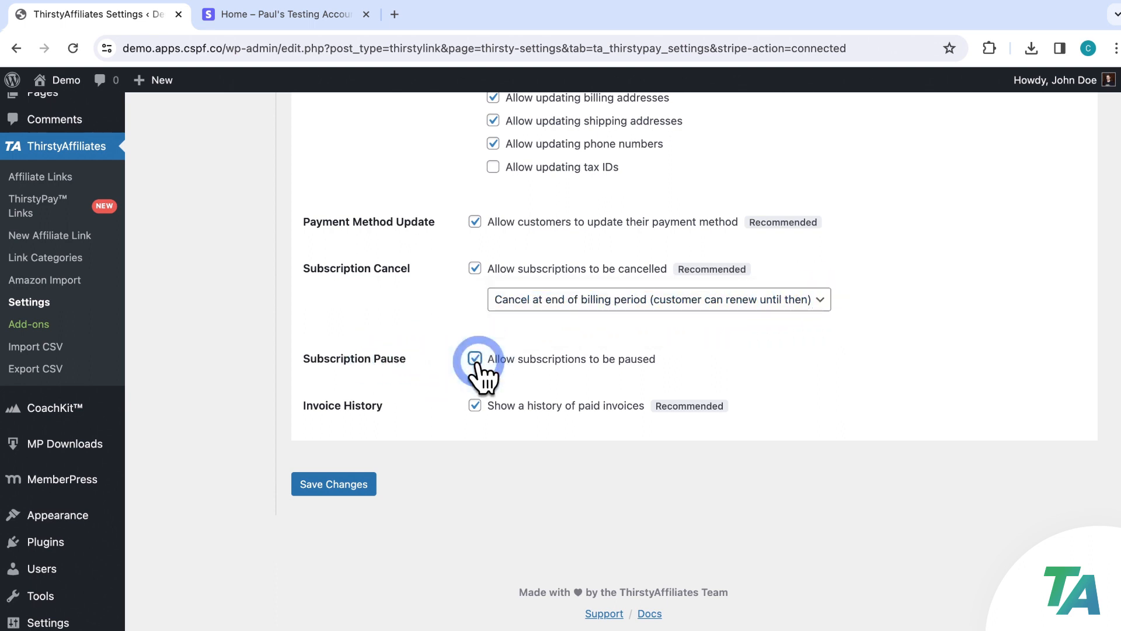
click(475, 359)
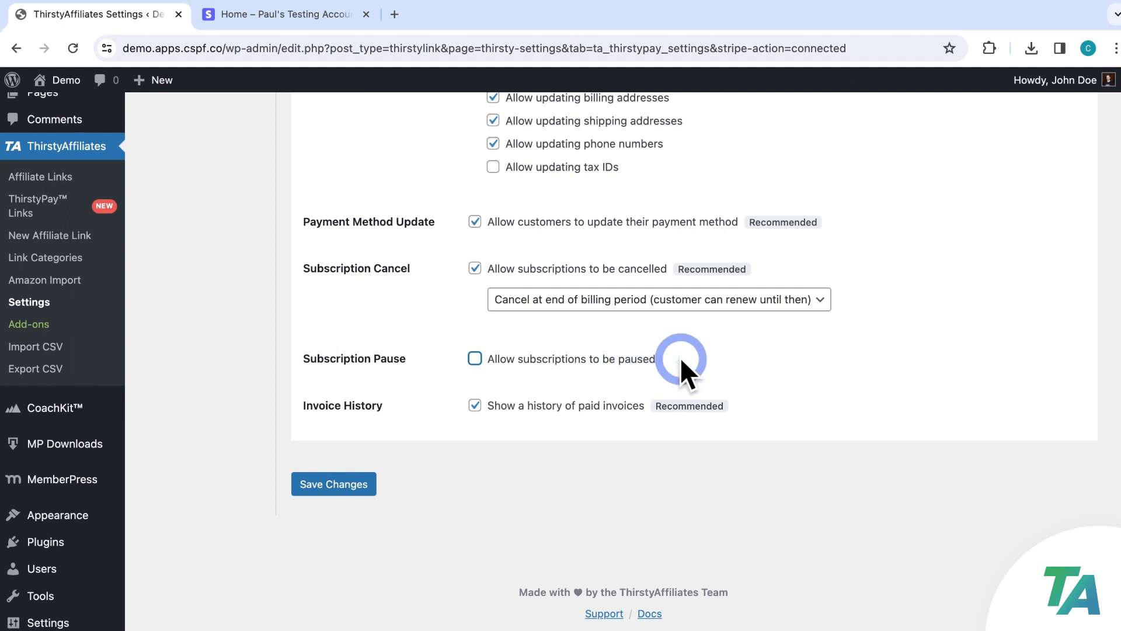
click(695, 356)
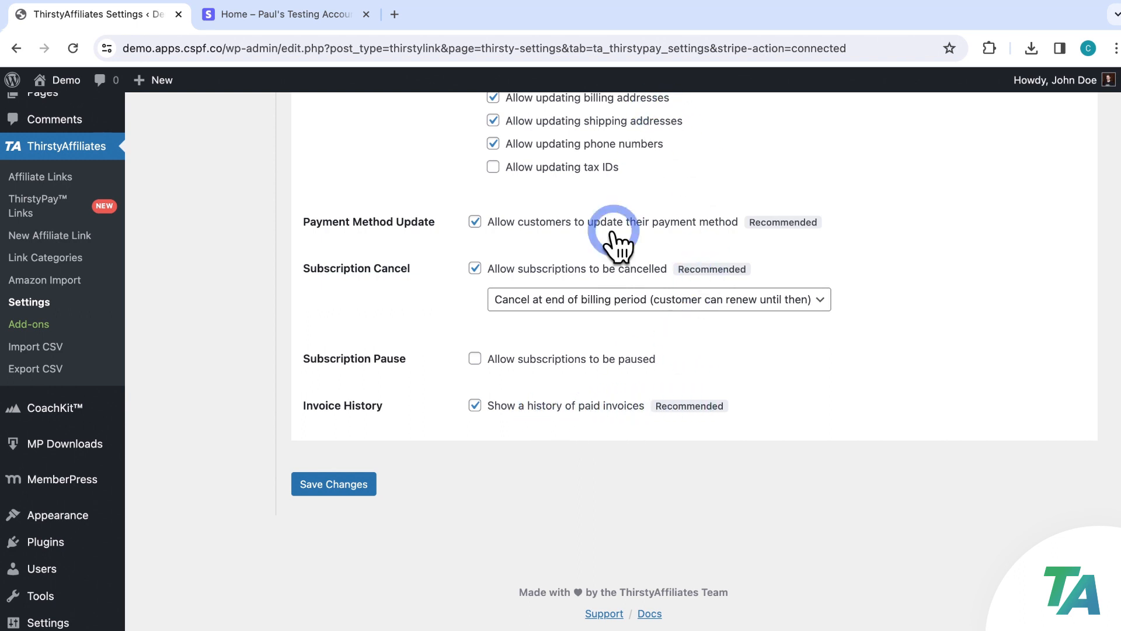
click(359, 485)
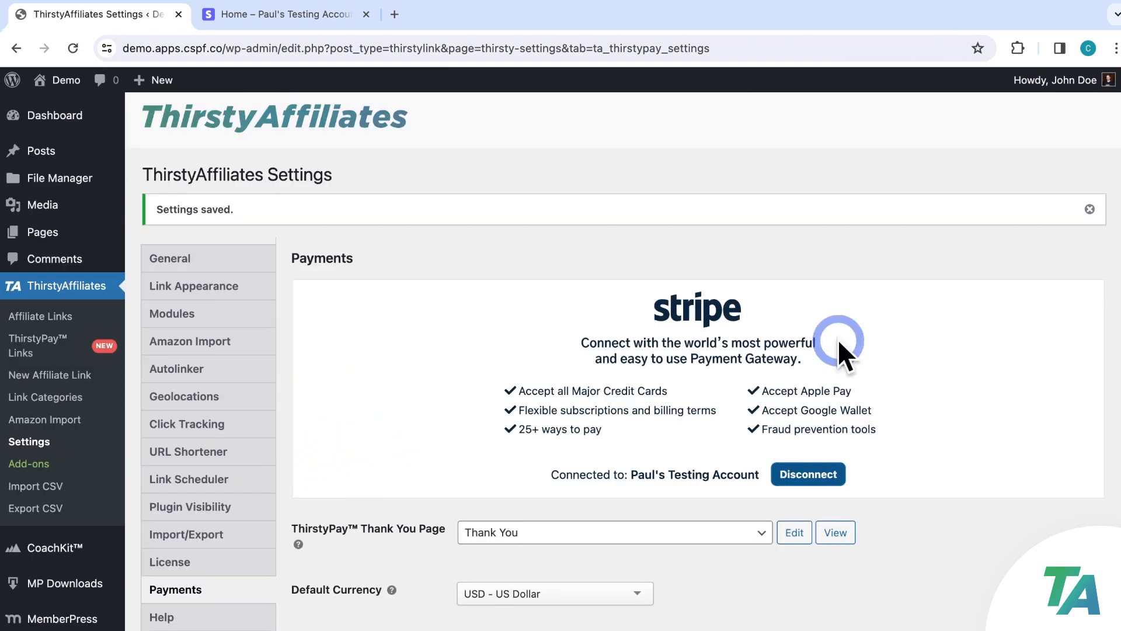
Copy the Customer Portal URL ending in /ta-customer-portal
scroll(941, 352, down, 3)
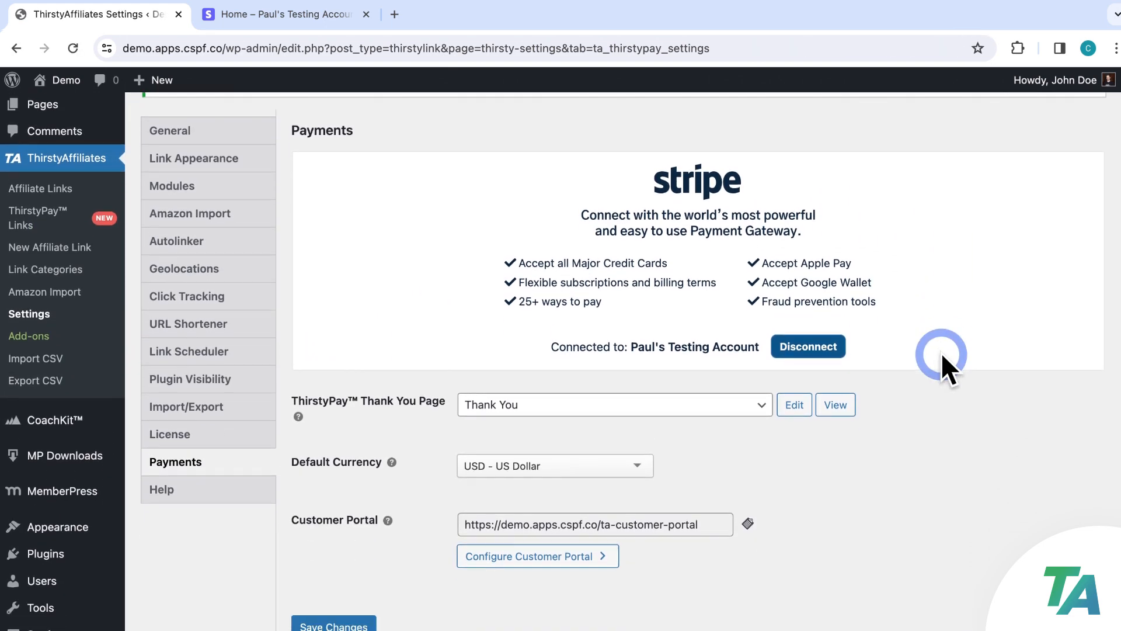
scroll(941, 352, down, 3)
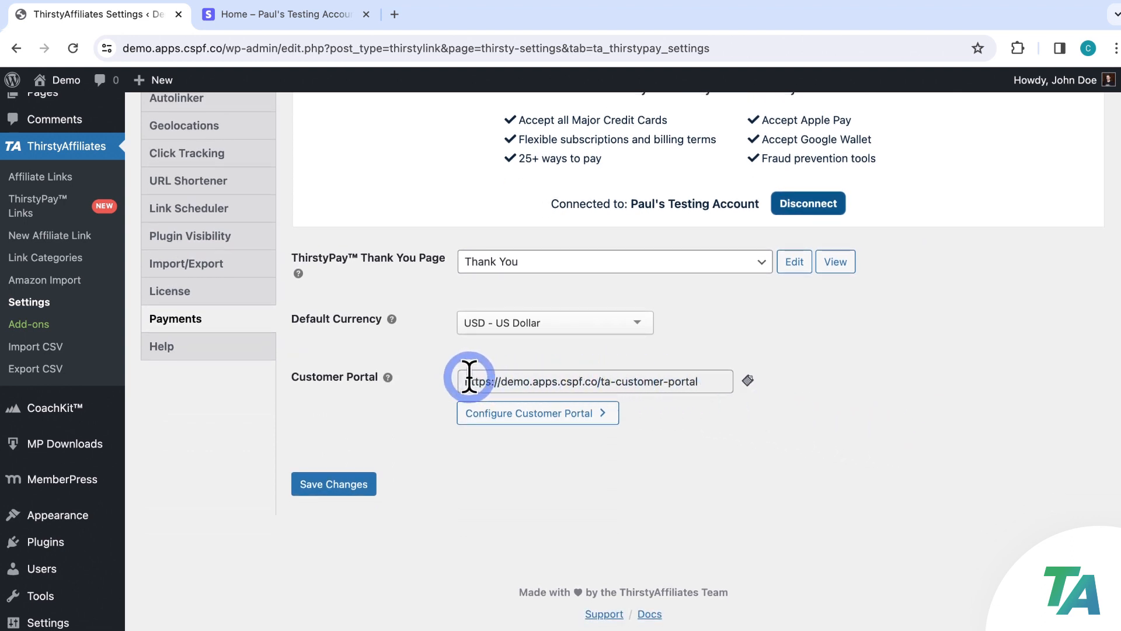
click(747, 380)
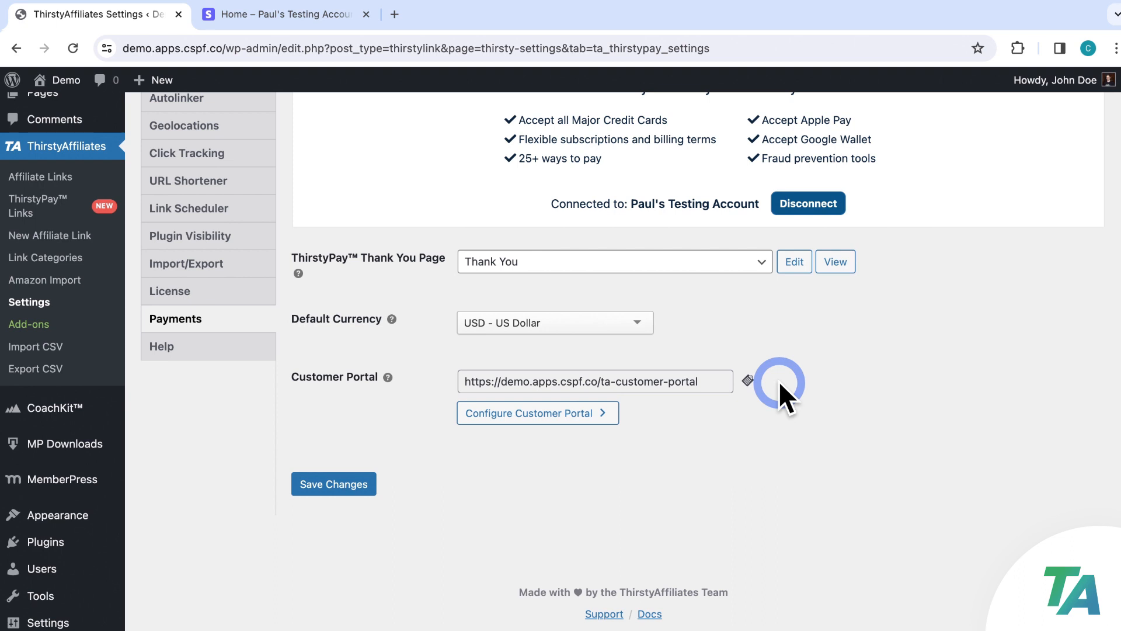
Open an empty Add New ThirstyPay™ Link form from the ThirstyPay™ Links list
click(33, 202)
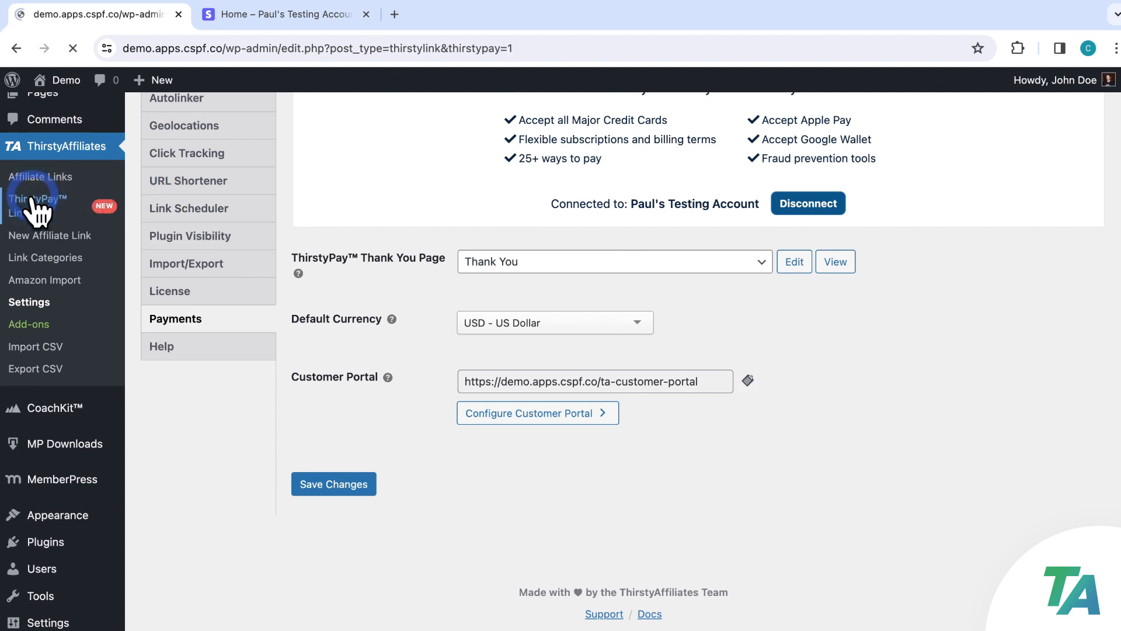
click(80, 197)
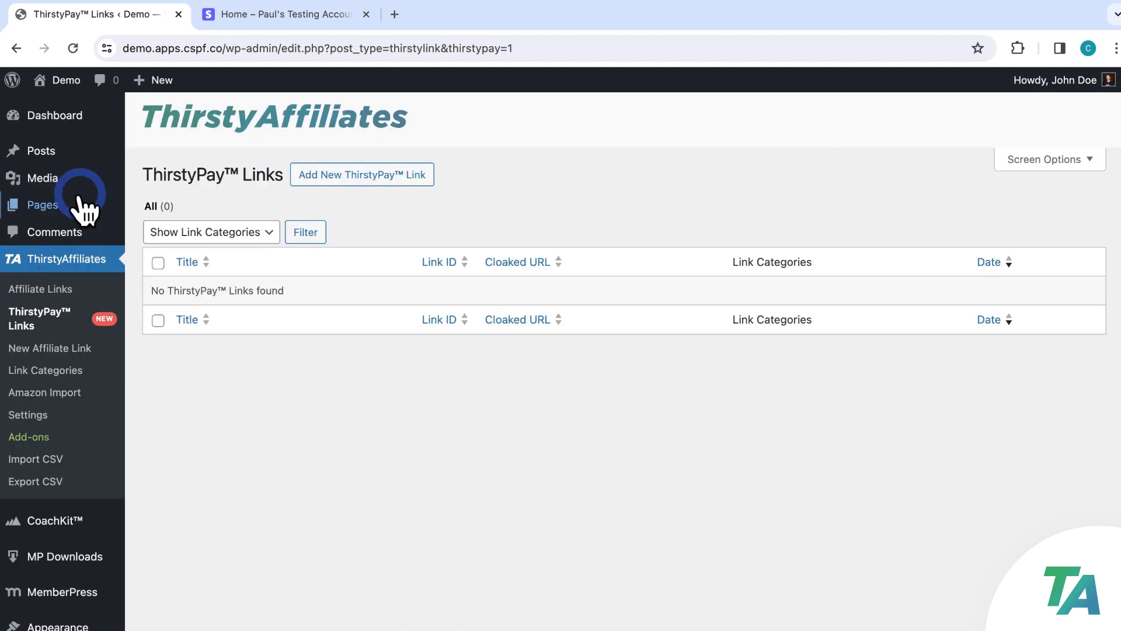
click(354, 178)
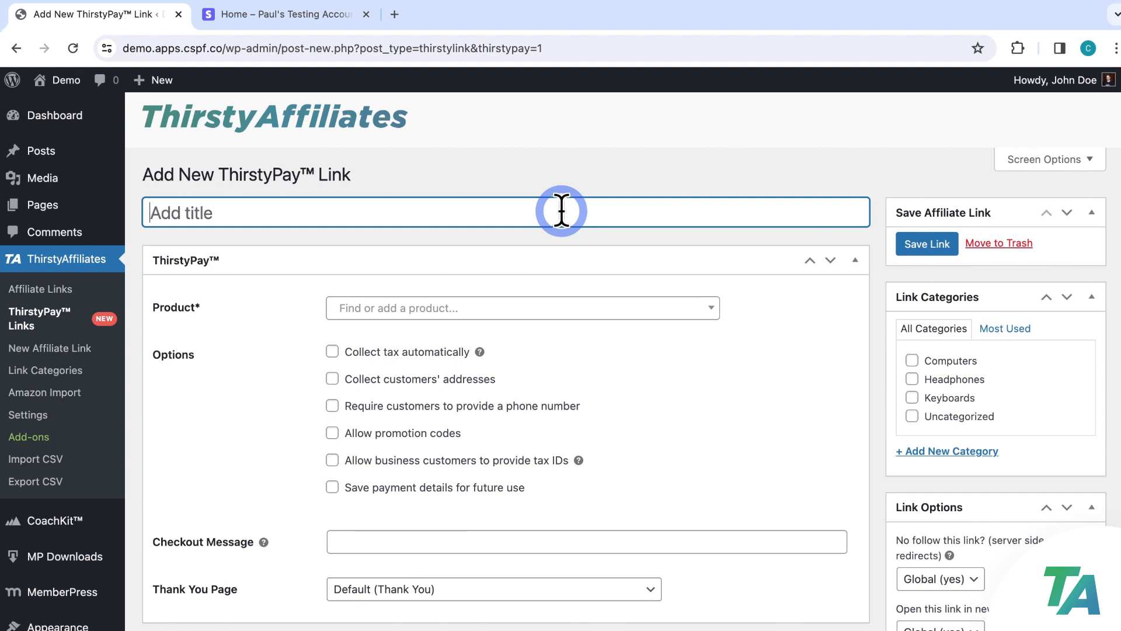
Title the link 'Cozy Creations Ebook' and browse the Product dropdown without choosing one
text(Cozy Creations Ebook)
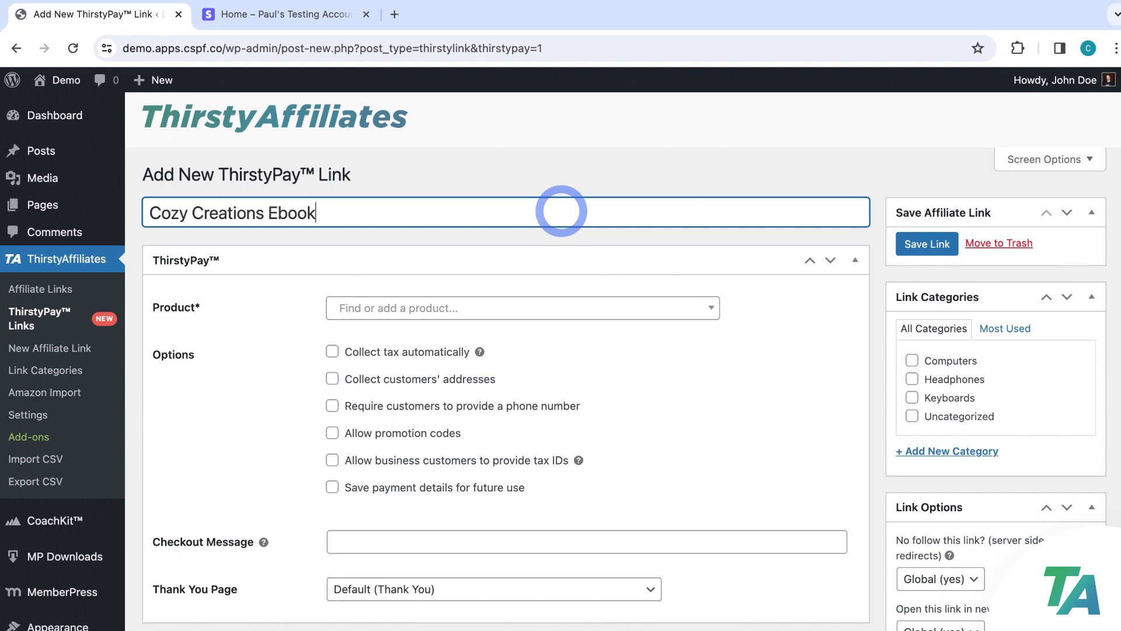
click(575, 232)
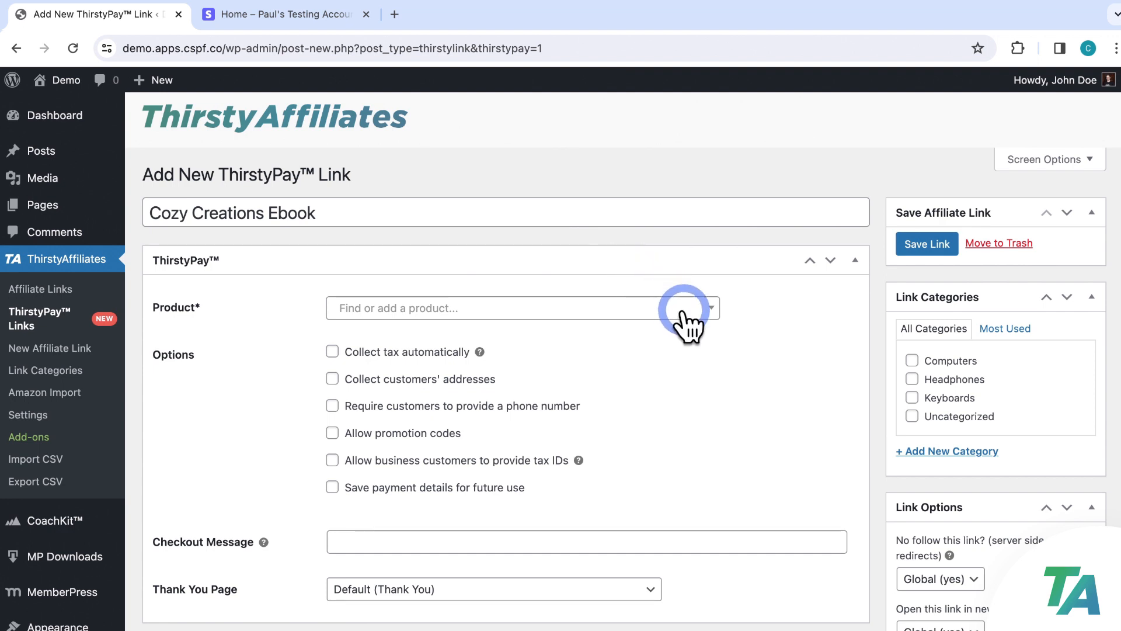
click(713, 309)
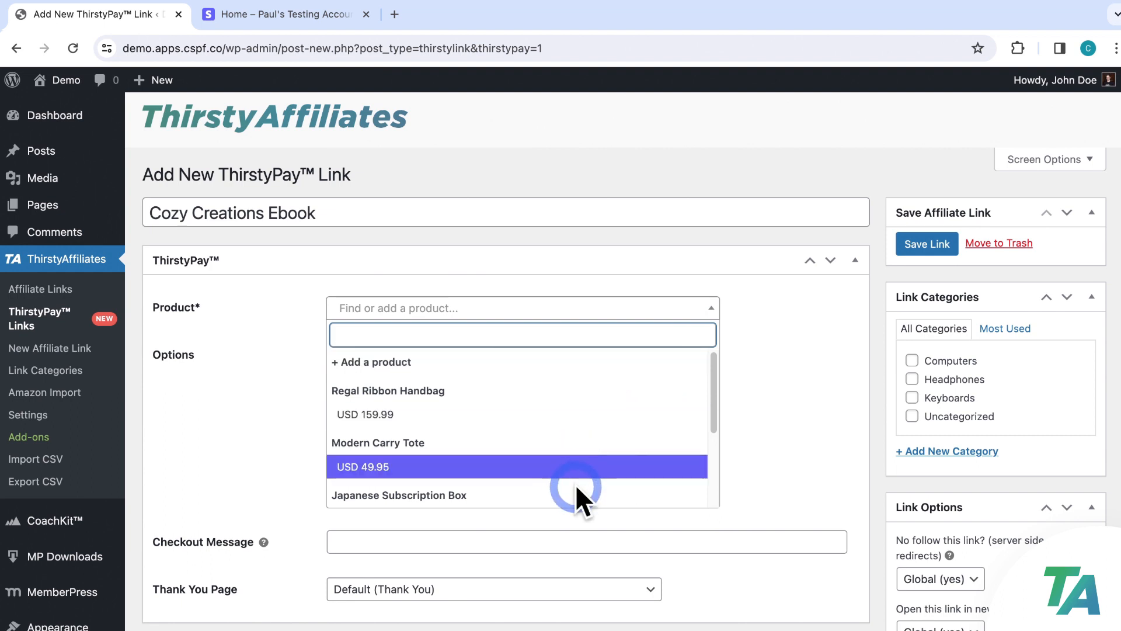
scroll(578, 438, down, 2)
scroll(581, 407, up, 2)
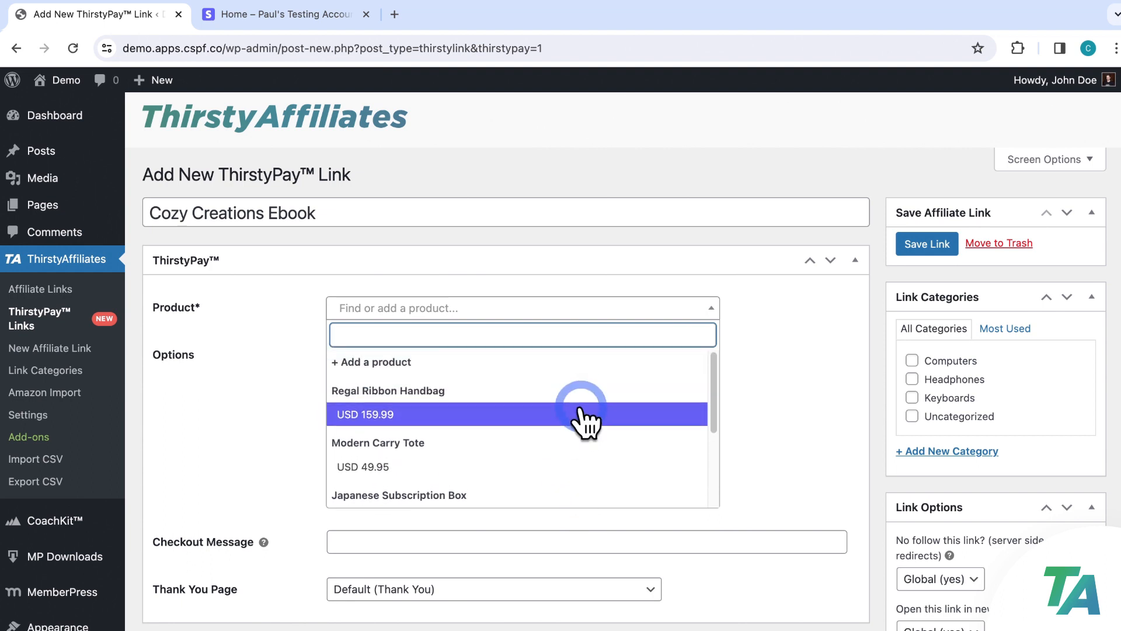
scroll(581, 408, down, 4)
scroll(581, 409, up, 3)
scroll(579, 407, up, 1)
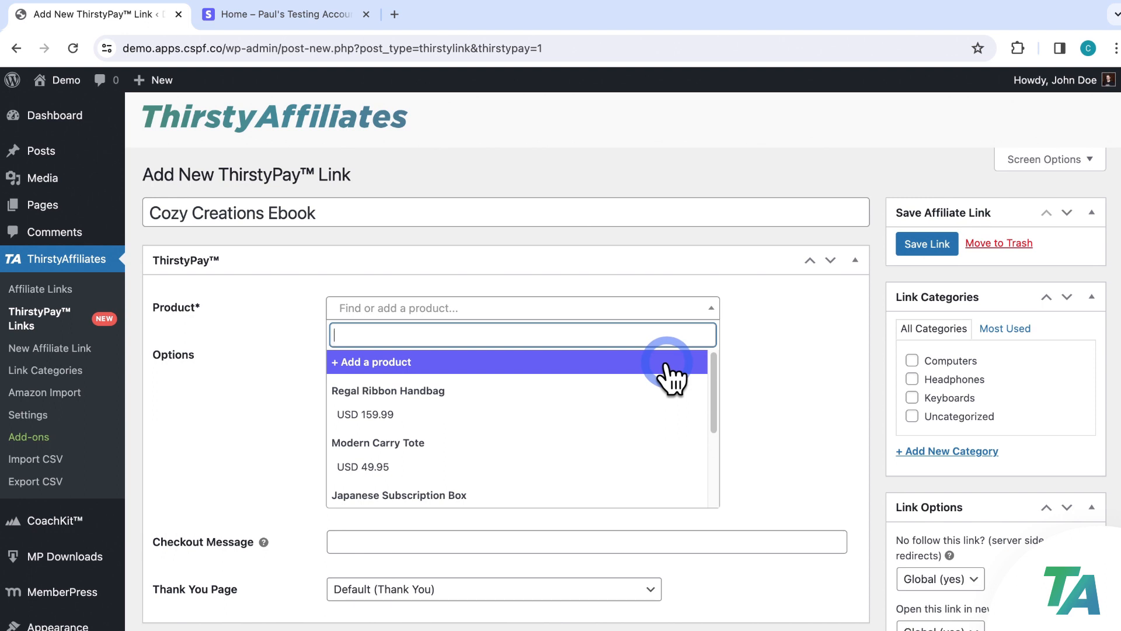
click(777, 365)
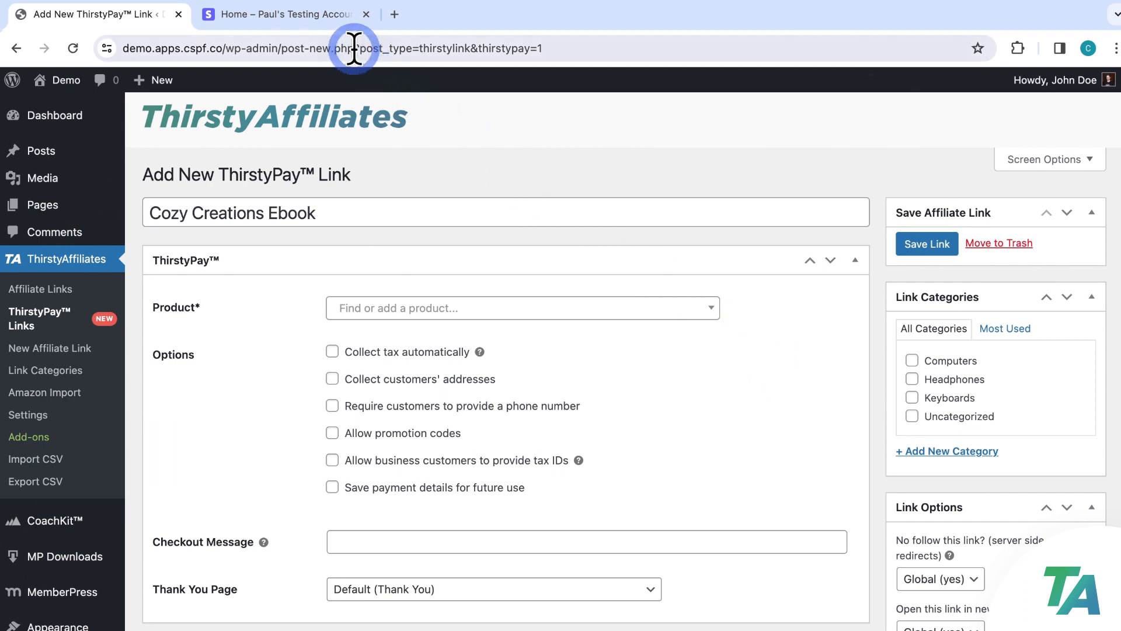
Look through the product list again, then move to the Stripe dashboard
click(493, 303)
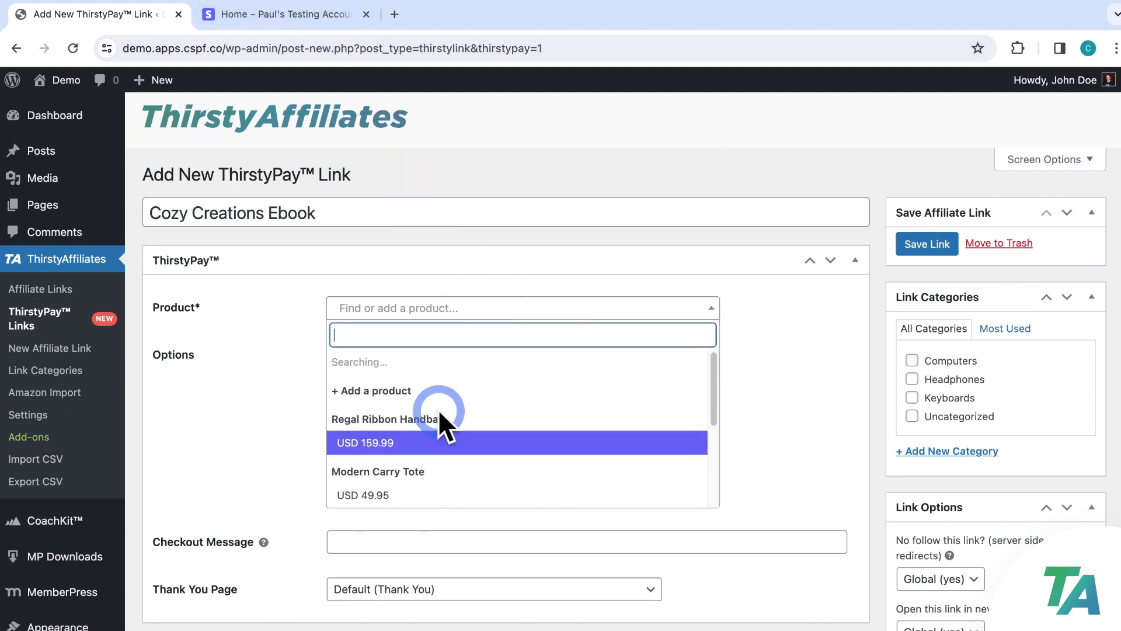
scroll(439, 414, down, 4)
scroll(439, 422, up, 4)
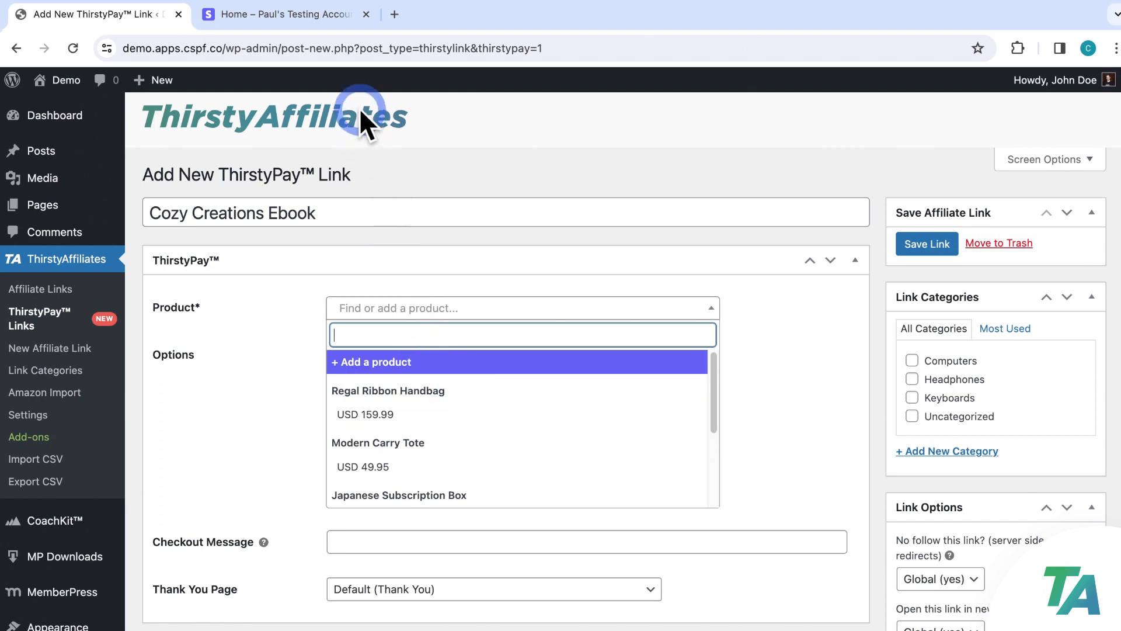
click(327, 18)
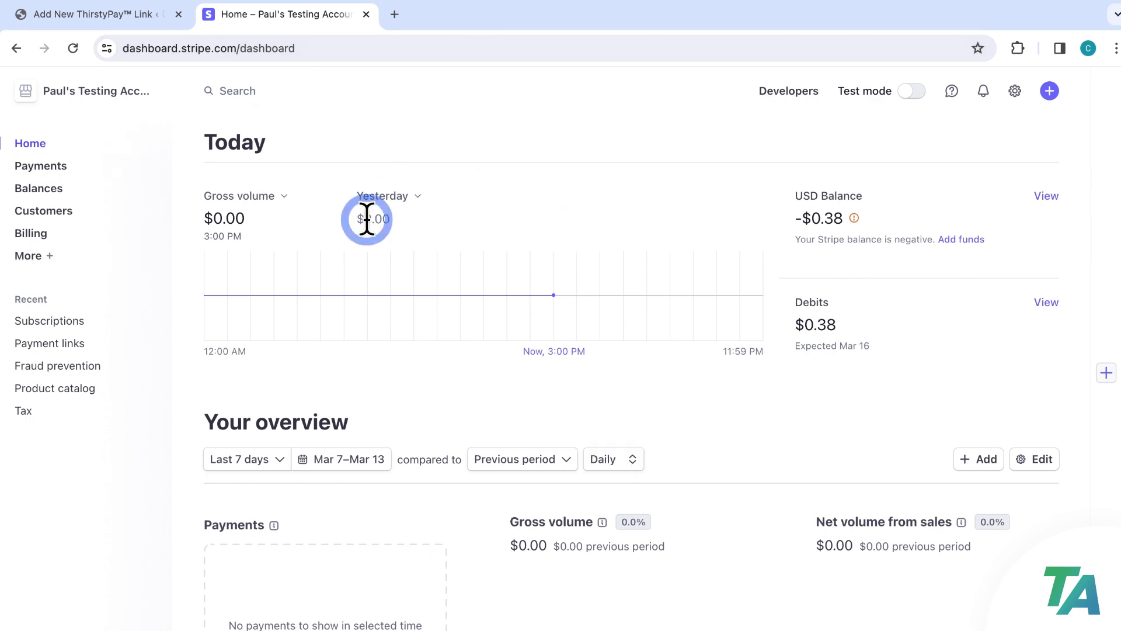
In Stripe, go to the product catalog, begin adding a product, then close the form unsaved
click(35, 257)
click(331, 552)
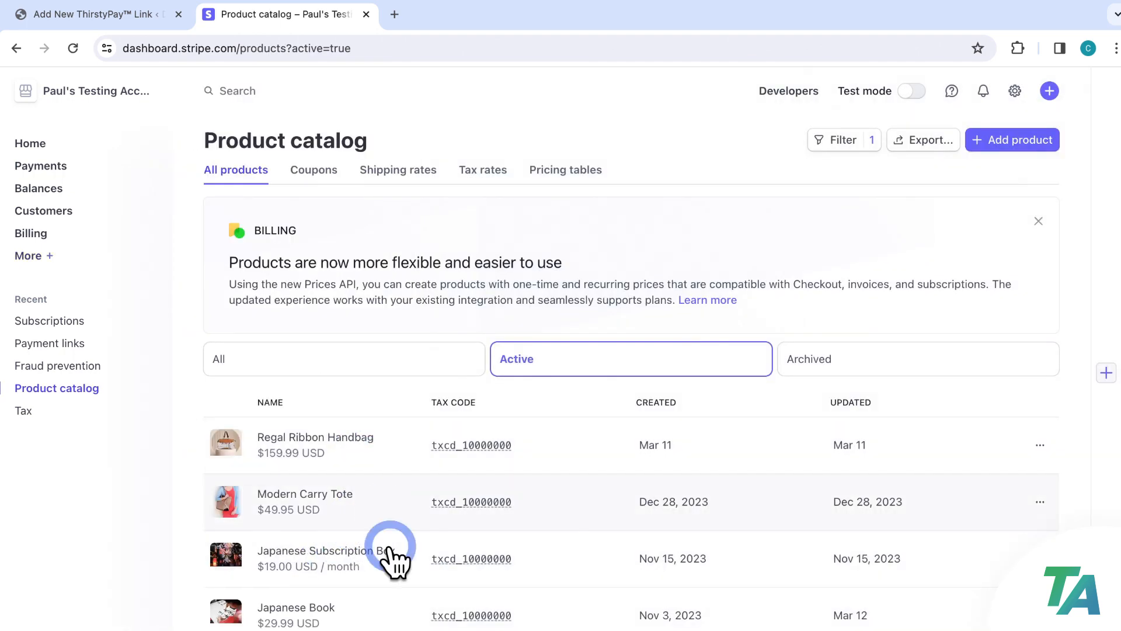
scroll(387, 470, down, 2)
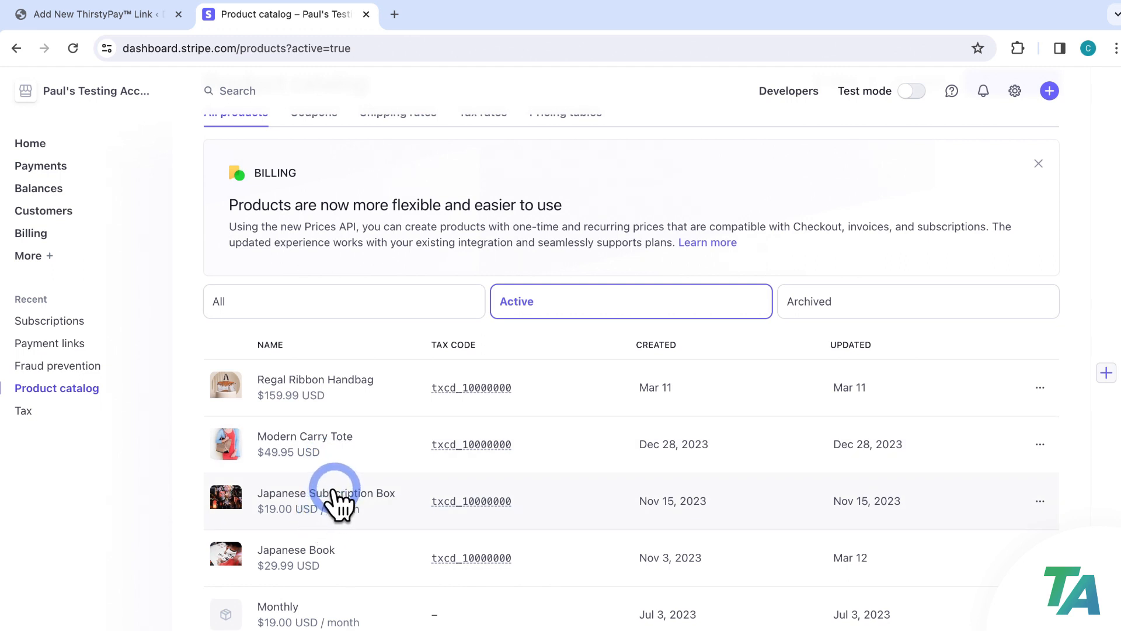
scroll(338, 502, up, 1)
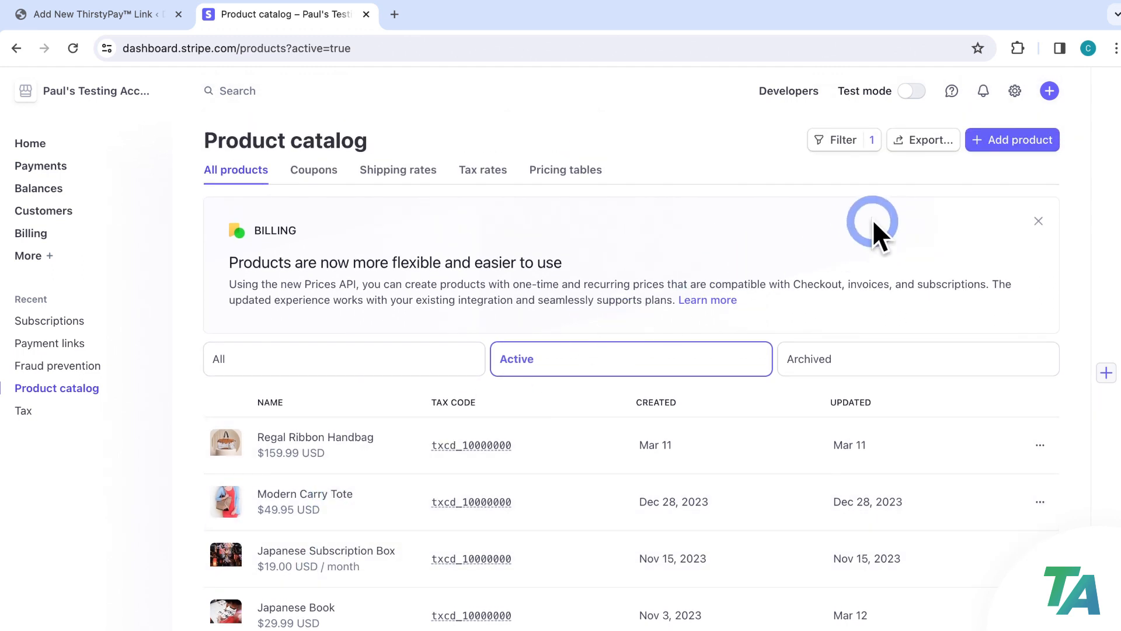
click(1013, 146)
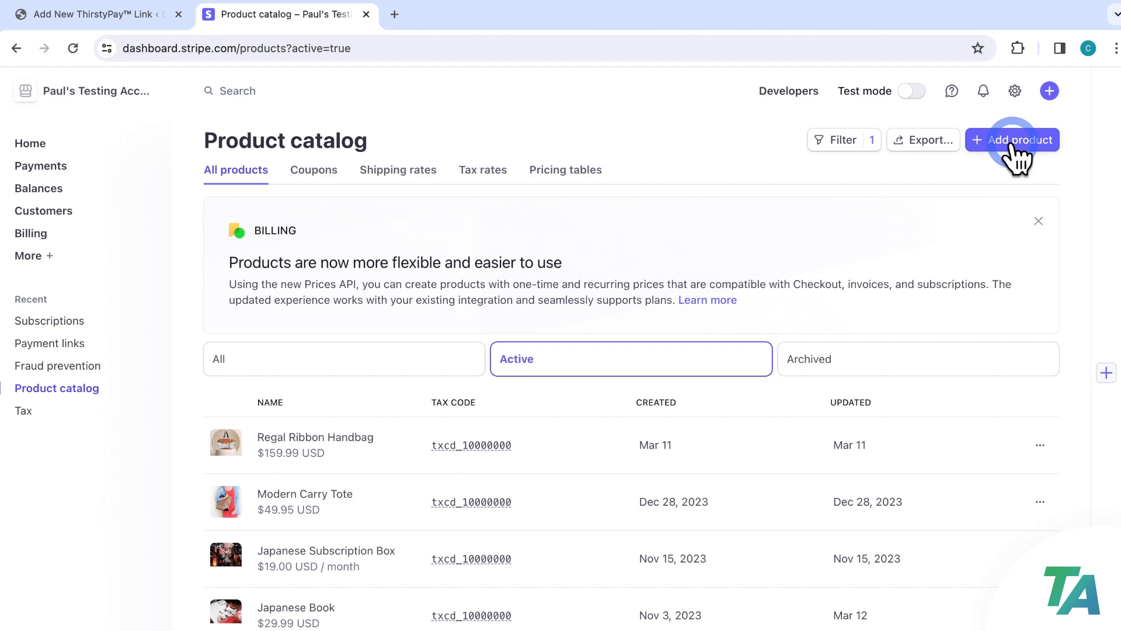
click(1046, 142)
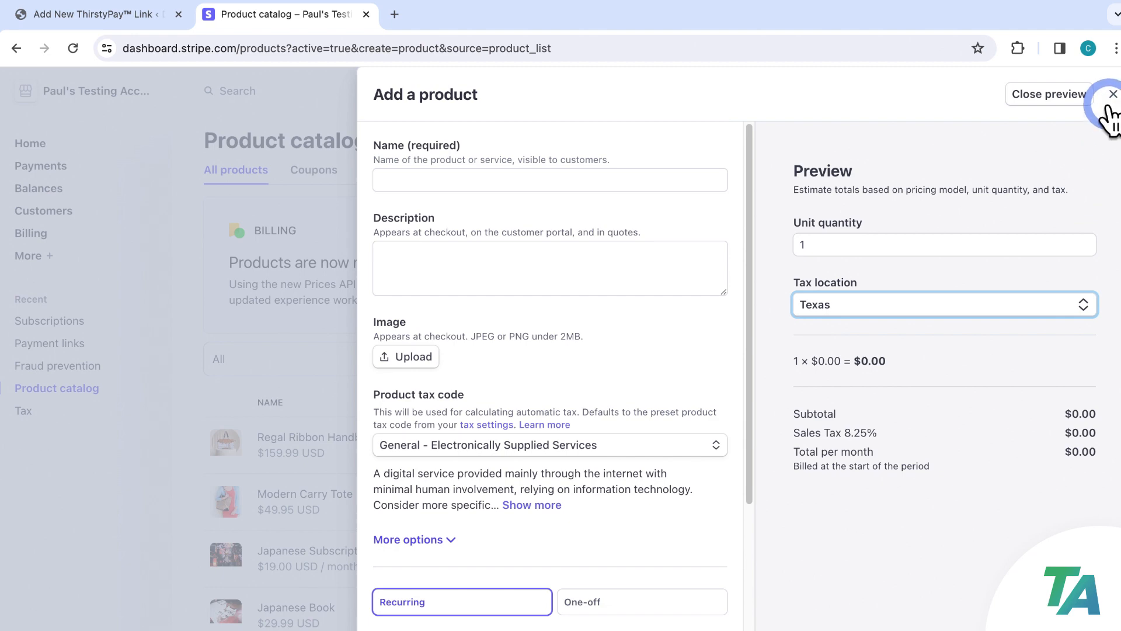
click(1112, 95)
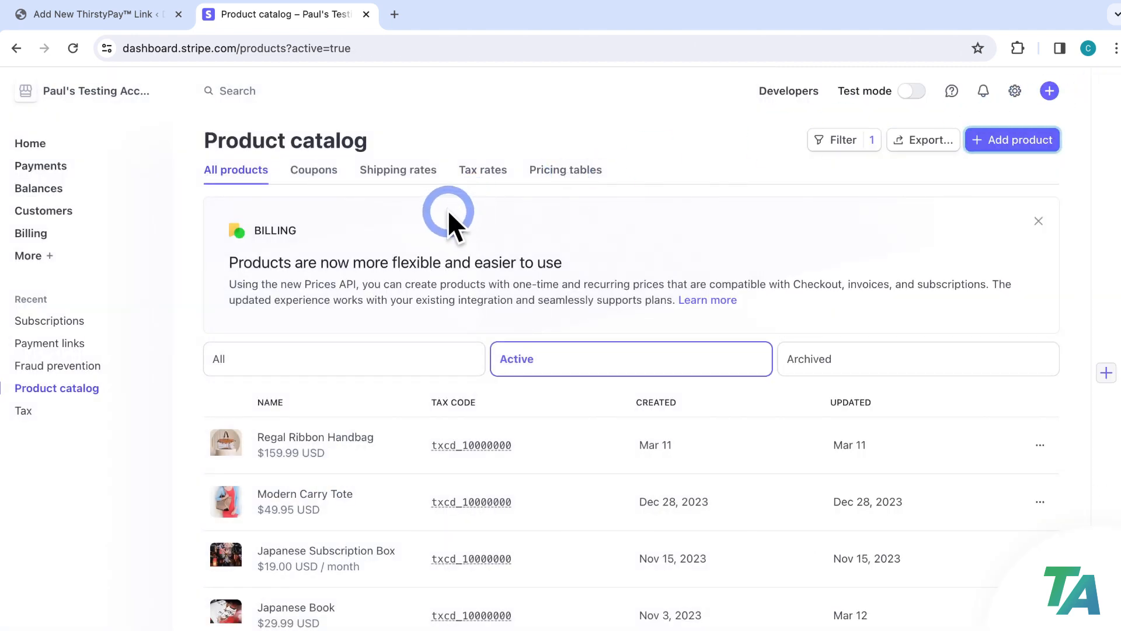
Back on the ThirstyPay link, choose + Add a product from the Product dropdown
click(128, 21)
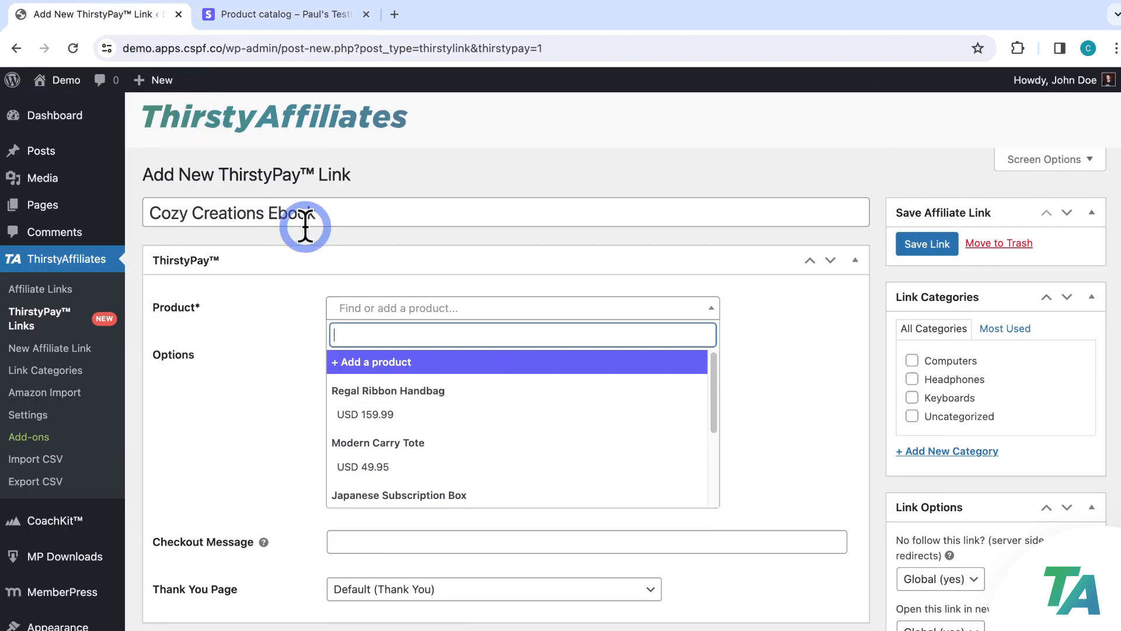
click(626, 349)
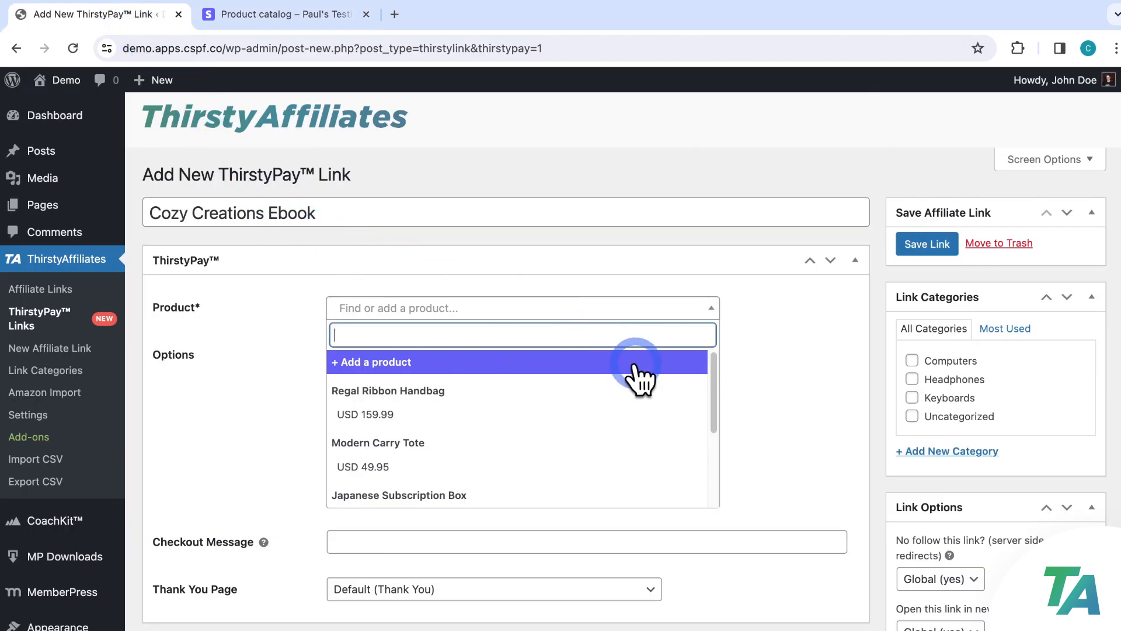
click(403, 363)
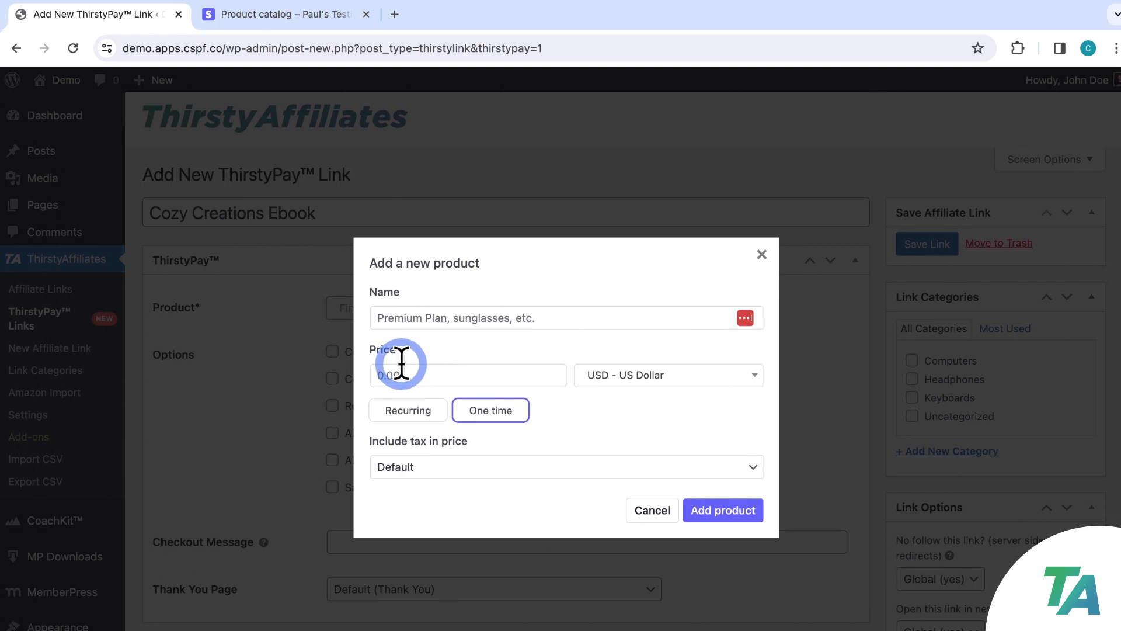
Name the new product 'Cozy Creations Ebook' with a one-time price of 50 USD
click(627, 316)
text(Cozy )
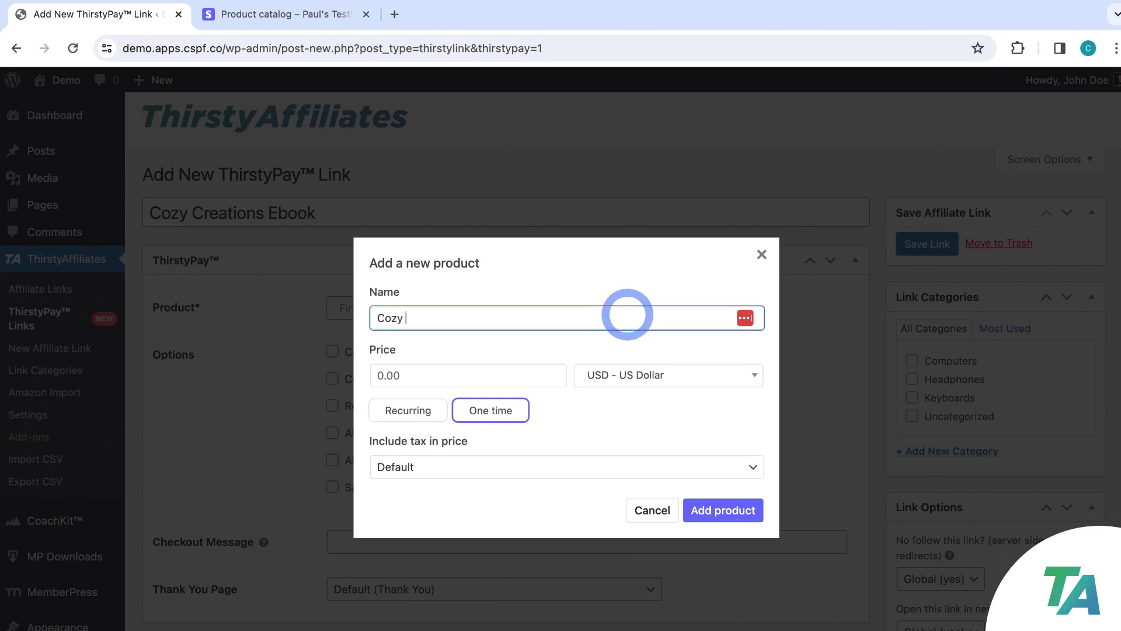
text(Creations Ebook)
click(469, 373)
text(50)
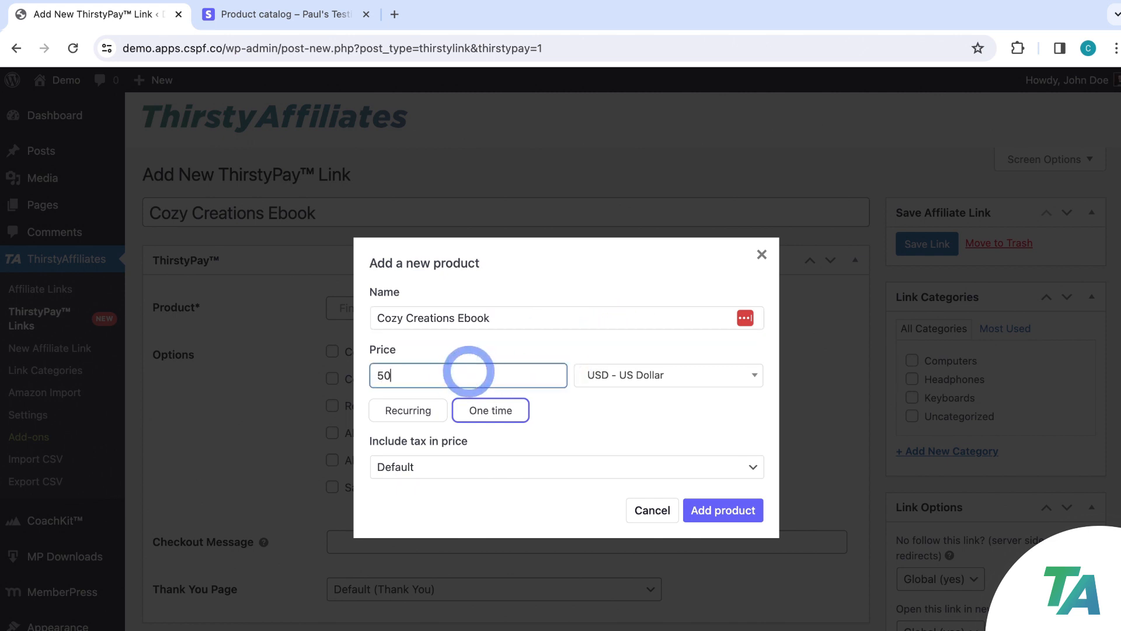
click(475, 347)
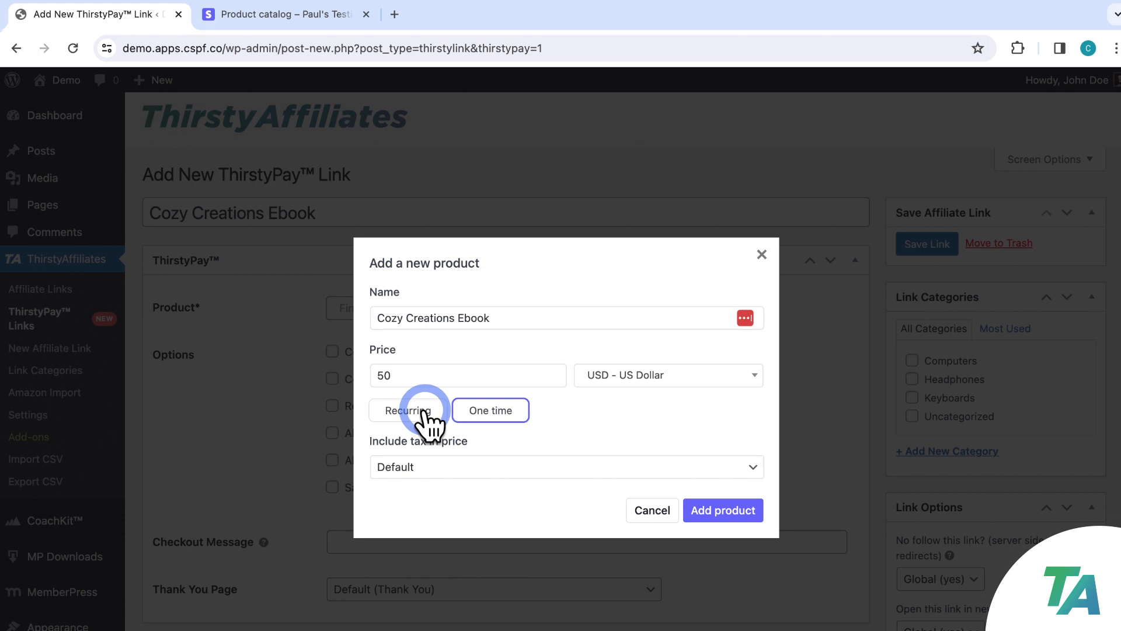
Add Cozy Creations Ebook as a one-time USD 50.00 product, tax-in-price left on Default
click(488, 410)
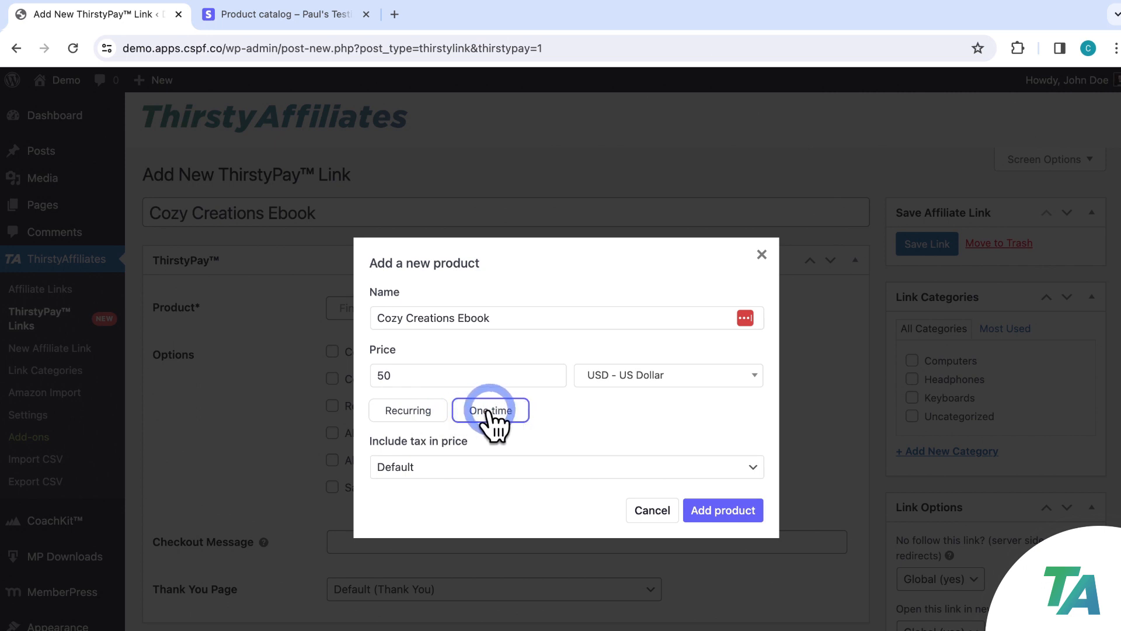
click(416, 441)
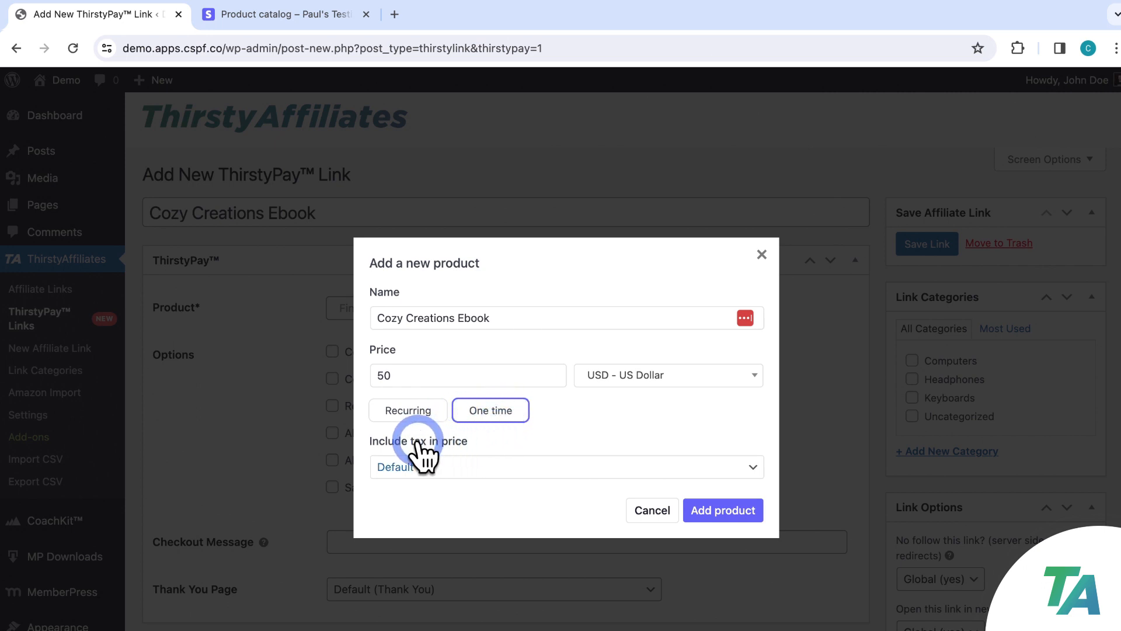
click(736, 462)
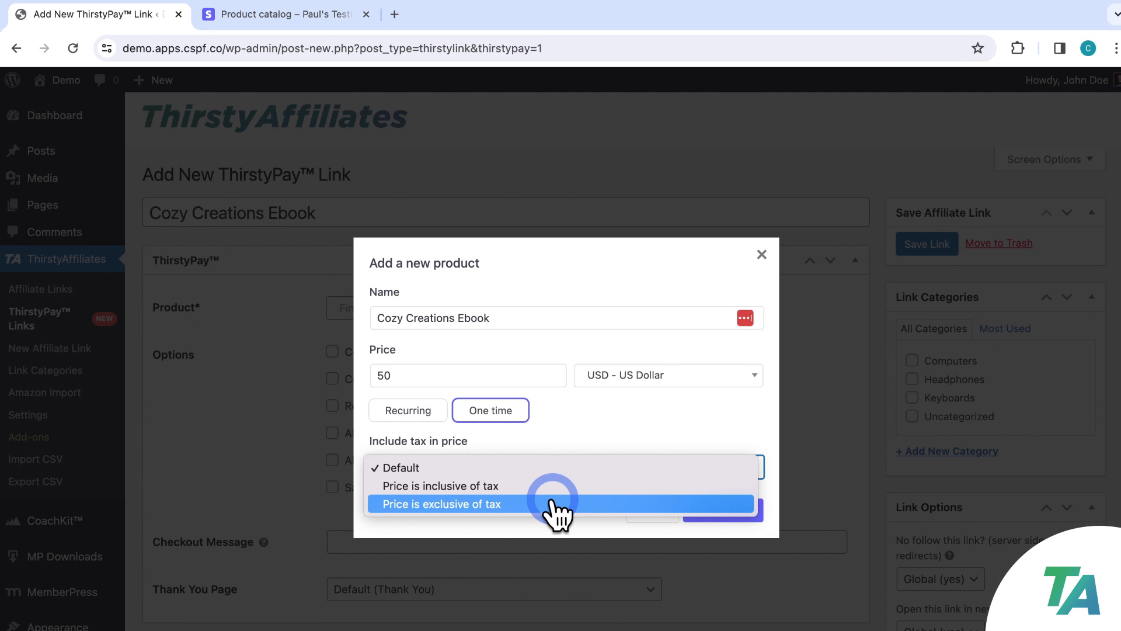
click(560, 467)
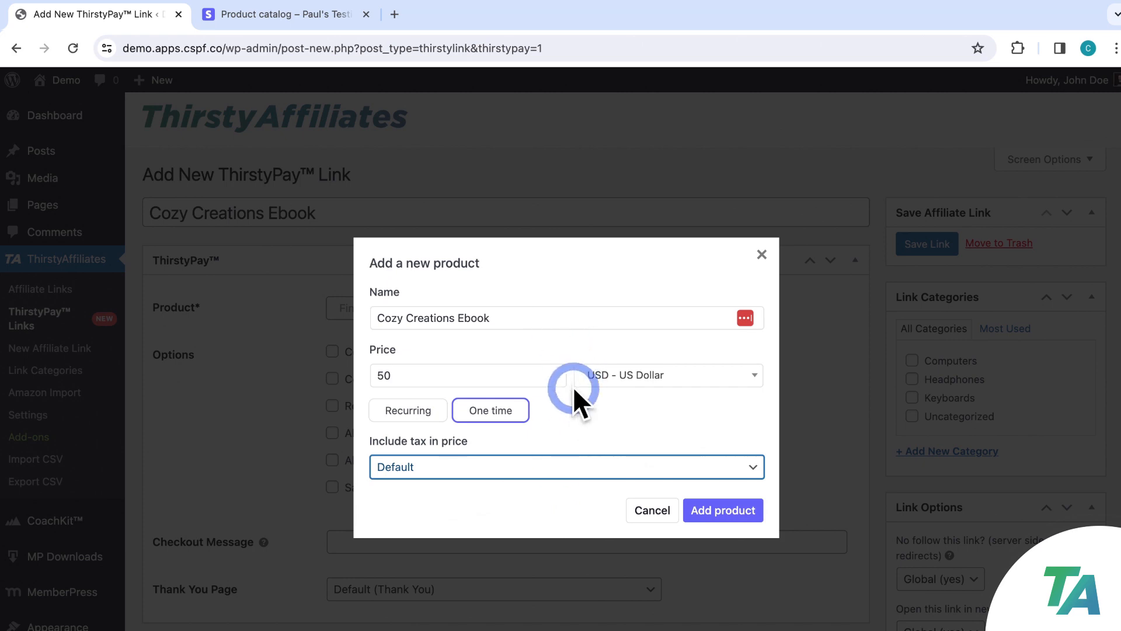
click(716, 513)
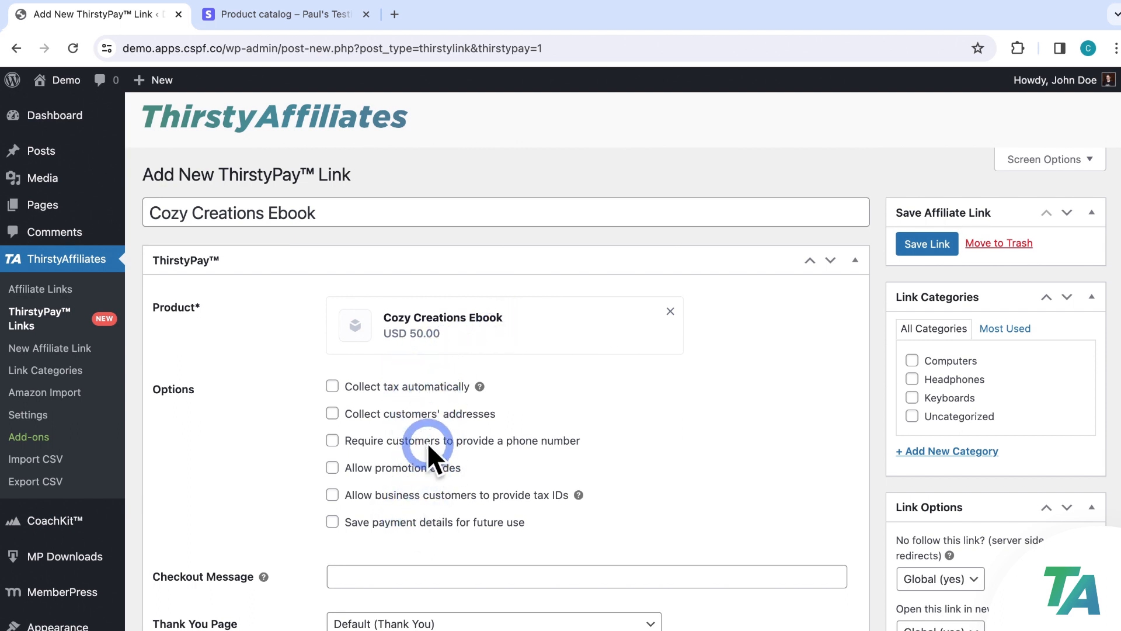
Turn on automatic tax collection and billing-address collection for the link's checkout
click(334, 387)
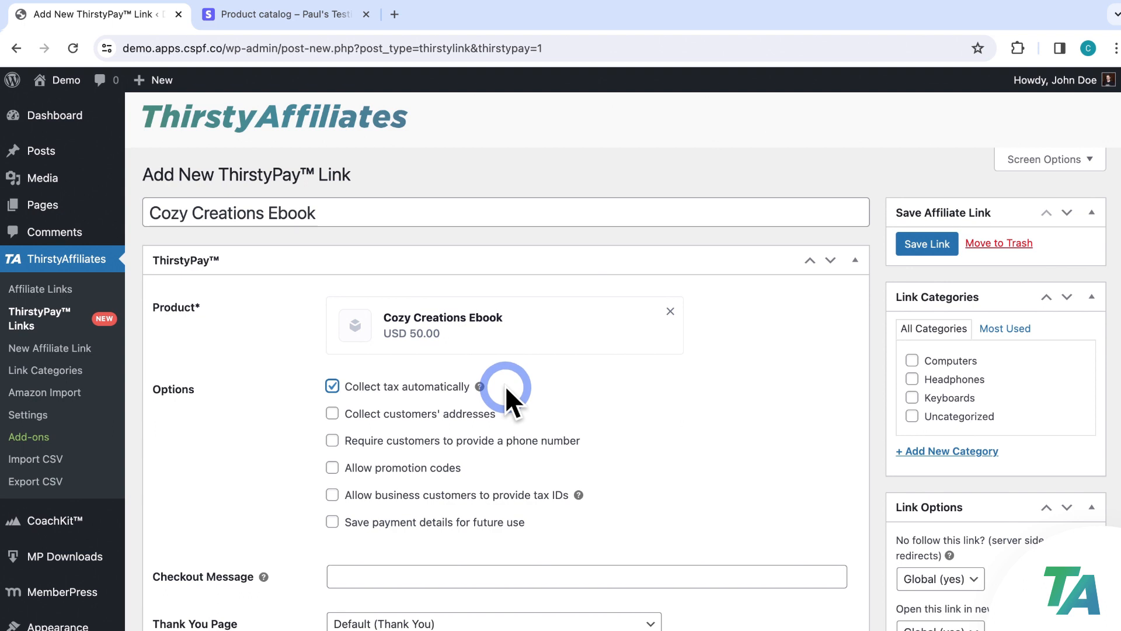
click(333, 414)
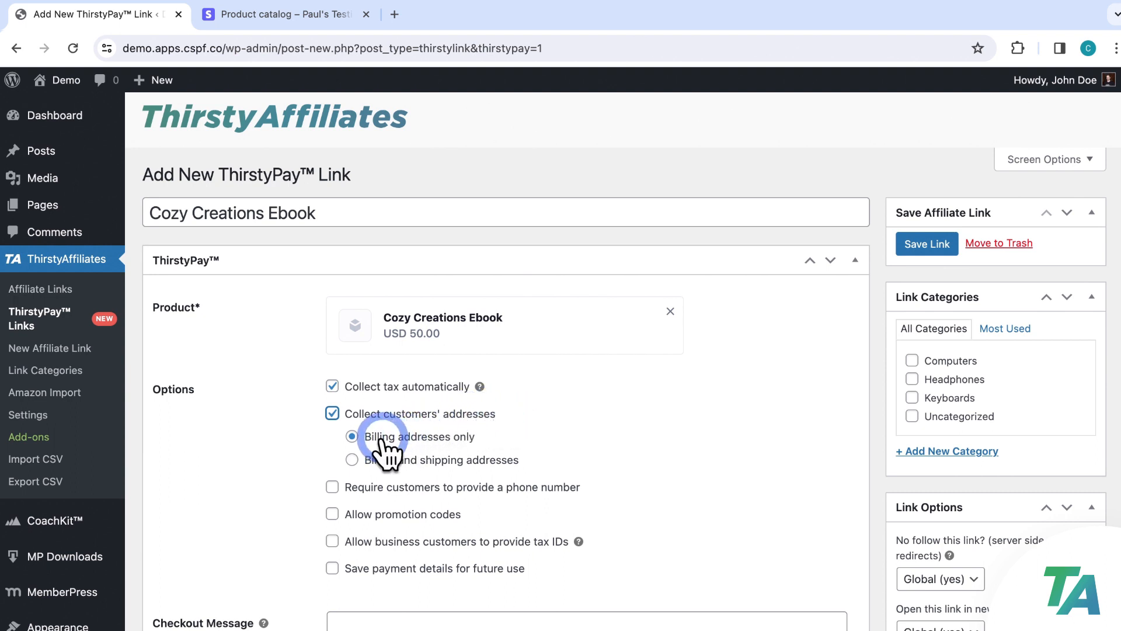
click(352, 460)
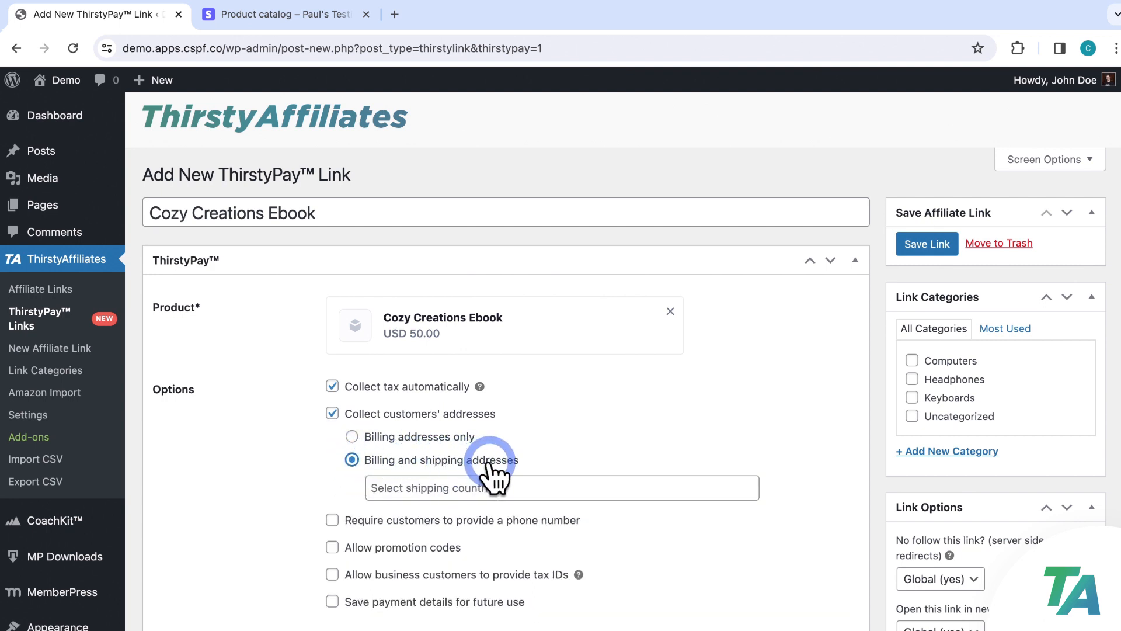
click(541, 483)
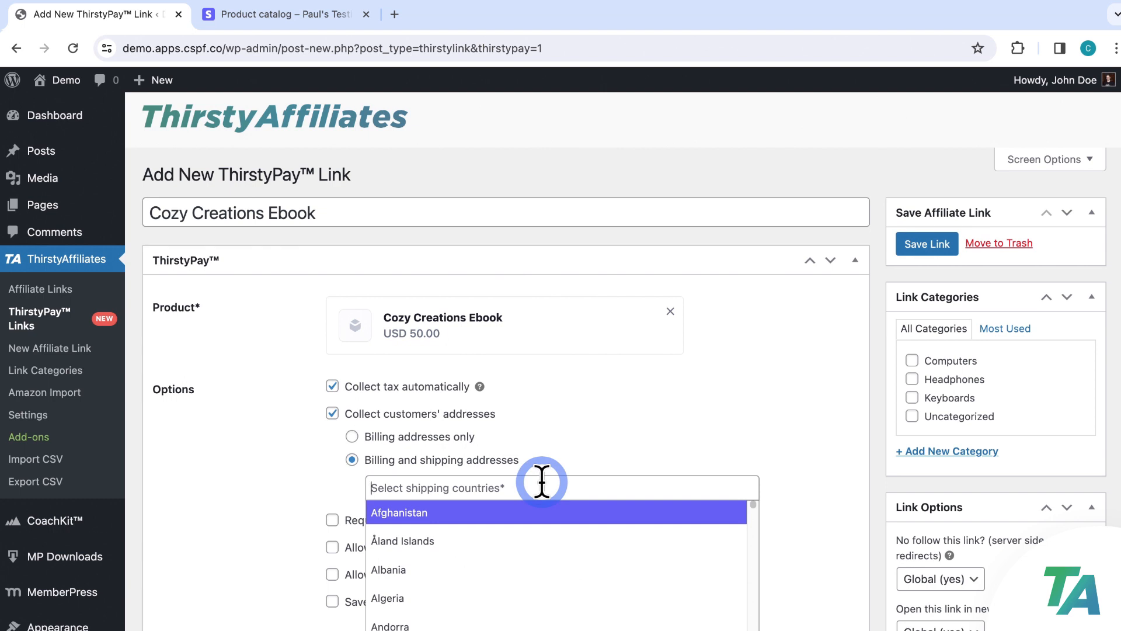
text(uni)
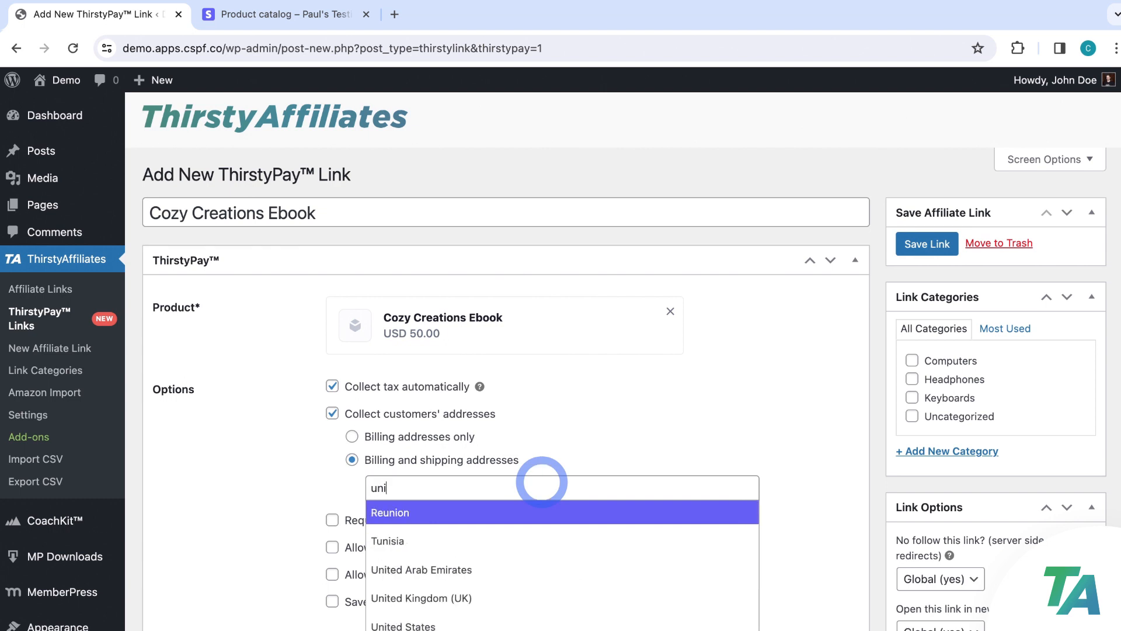
click(444, 622)
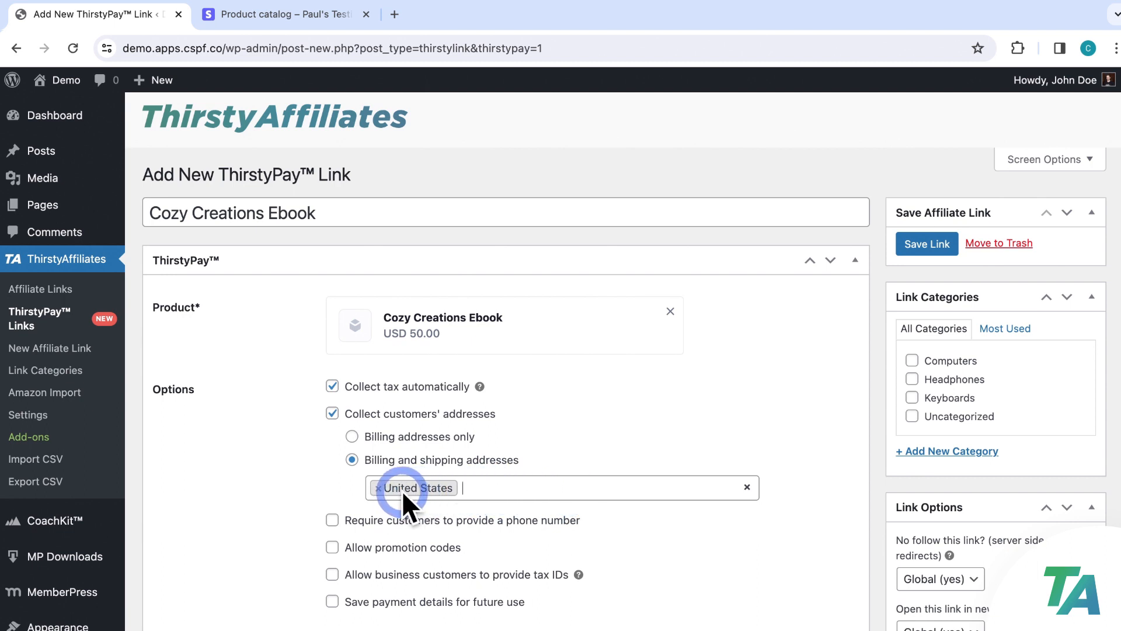
click(493, 486)
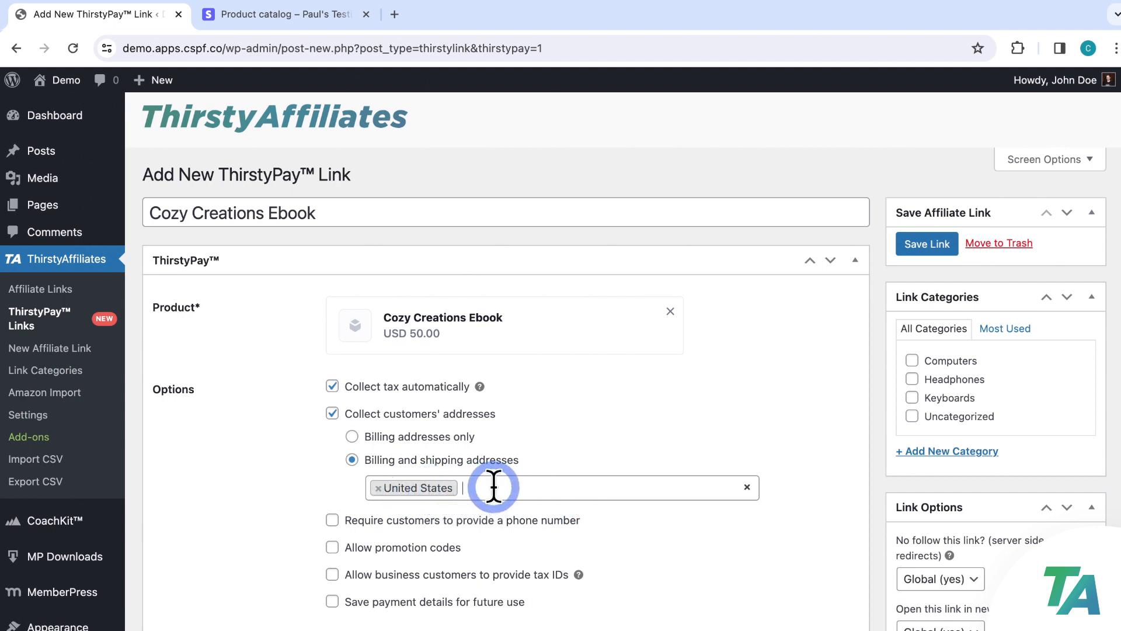
click(493, 486)
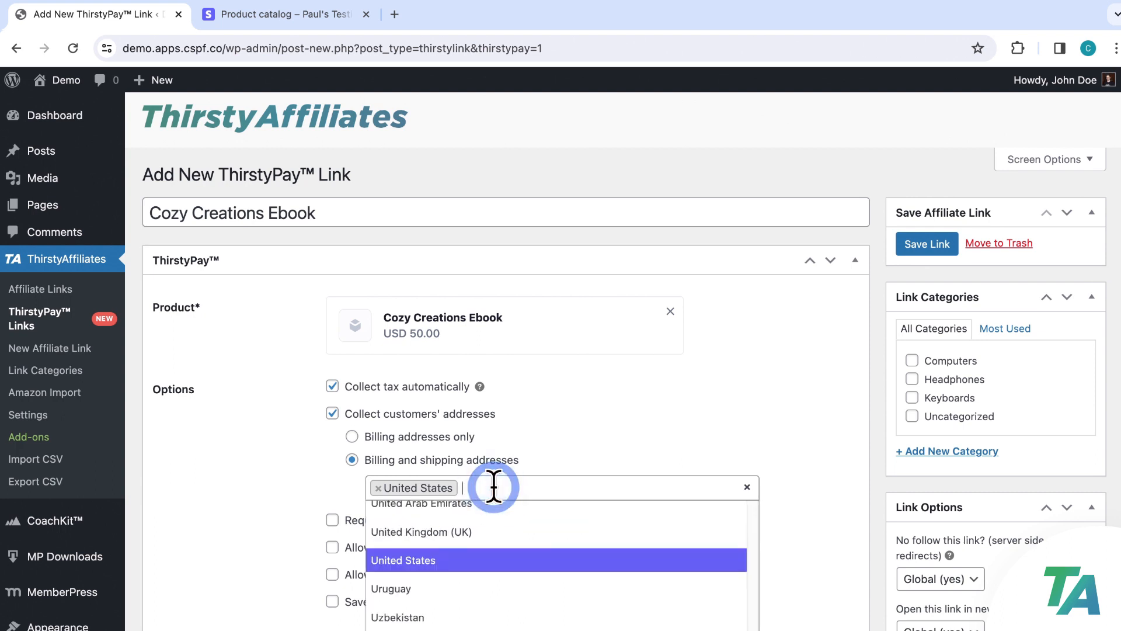
click(417, 578)
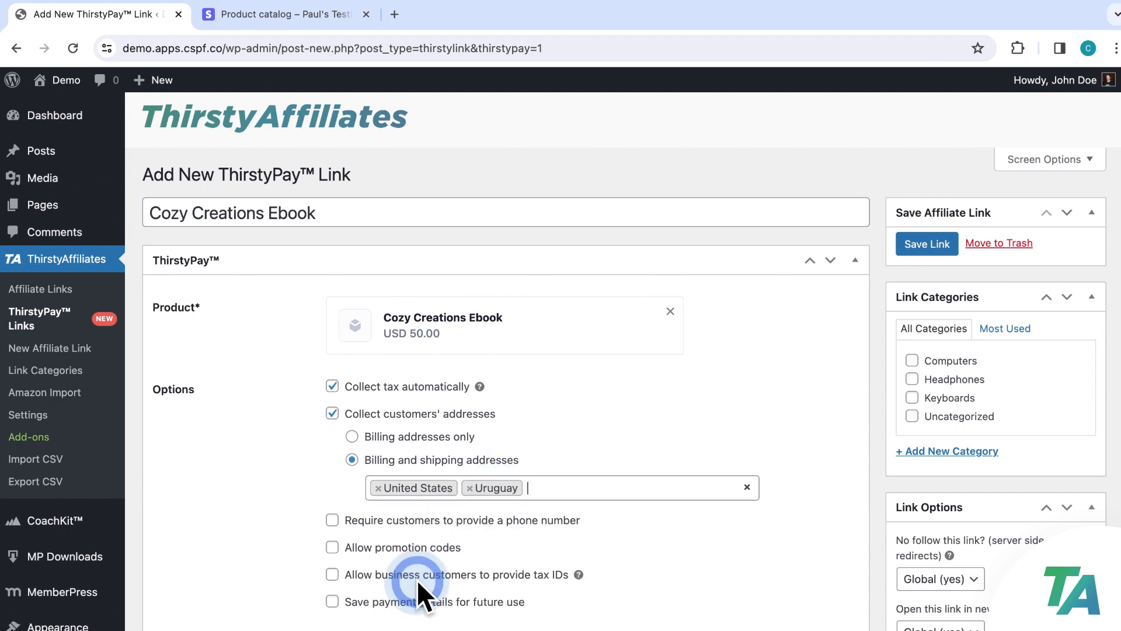
click(470, 488)
click(379, 487)
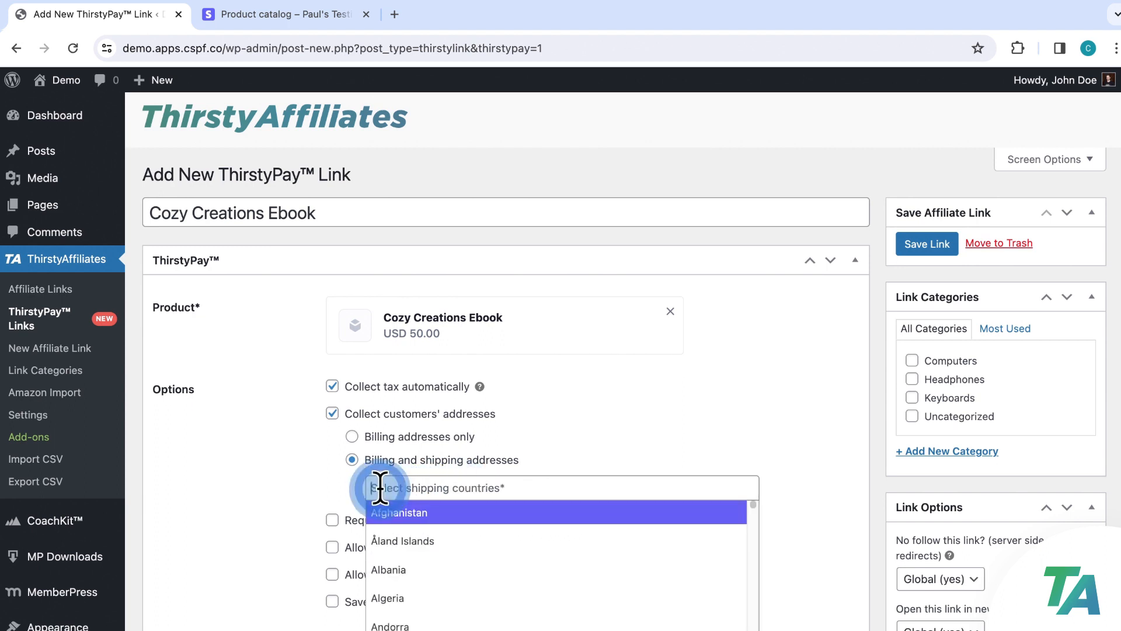
click(354, 436)
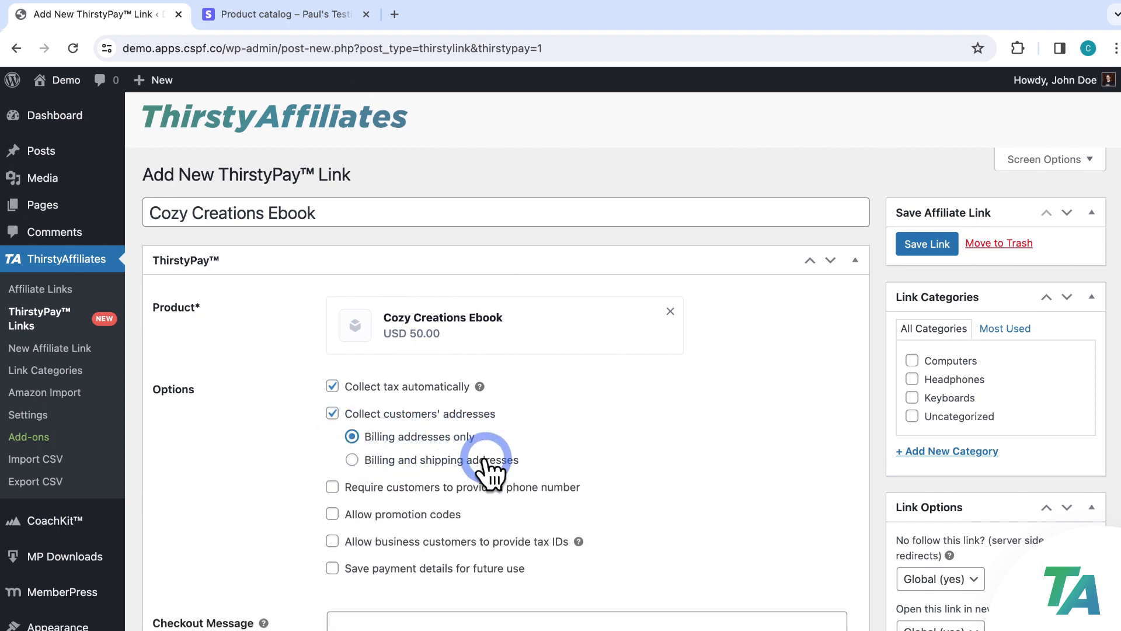
scroll(513, 488, down, 3)
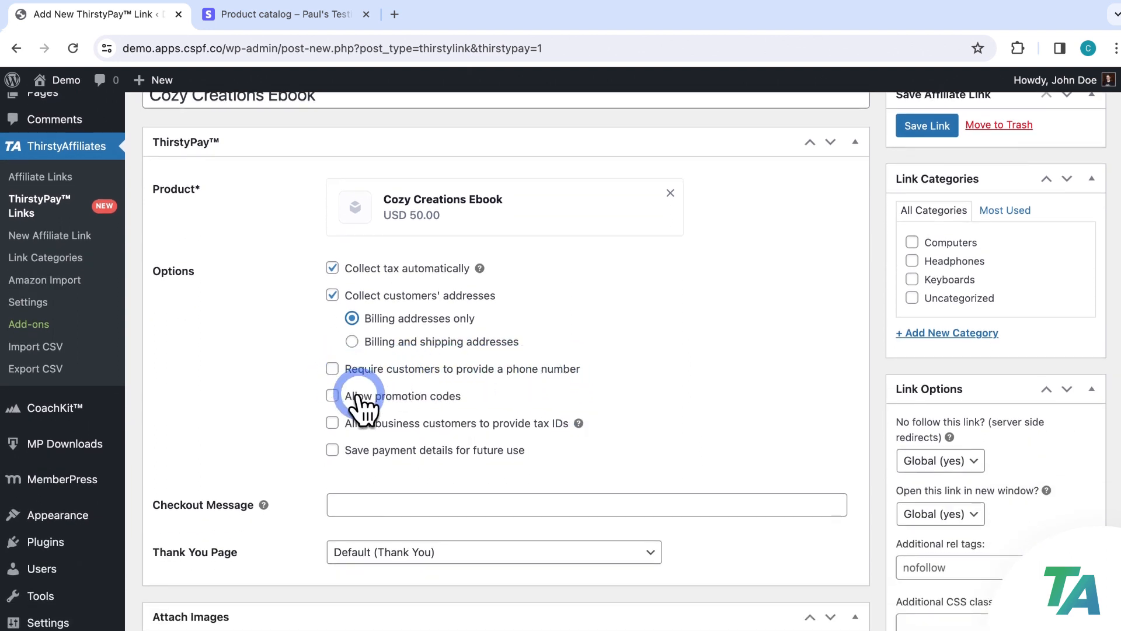
Enable 'Allow promotion codes' for the ebook link's checkout
click(332, 396)
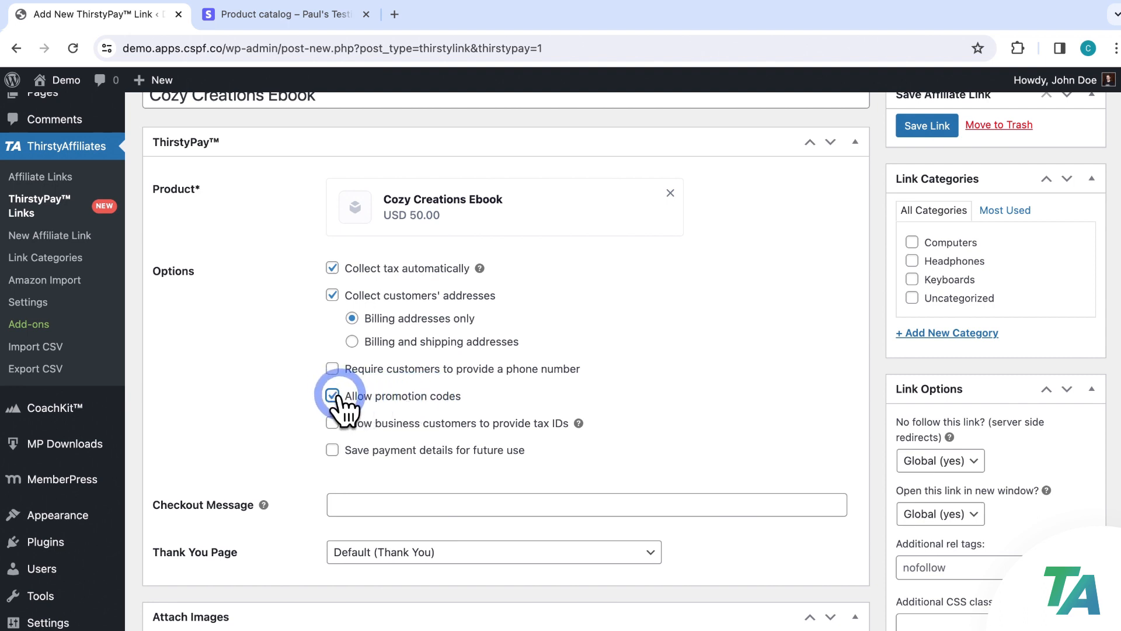
scroll(620, 393, down, 2)
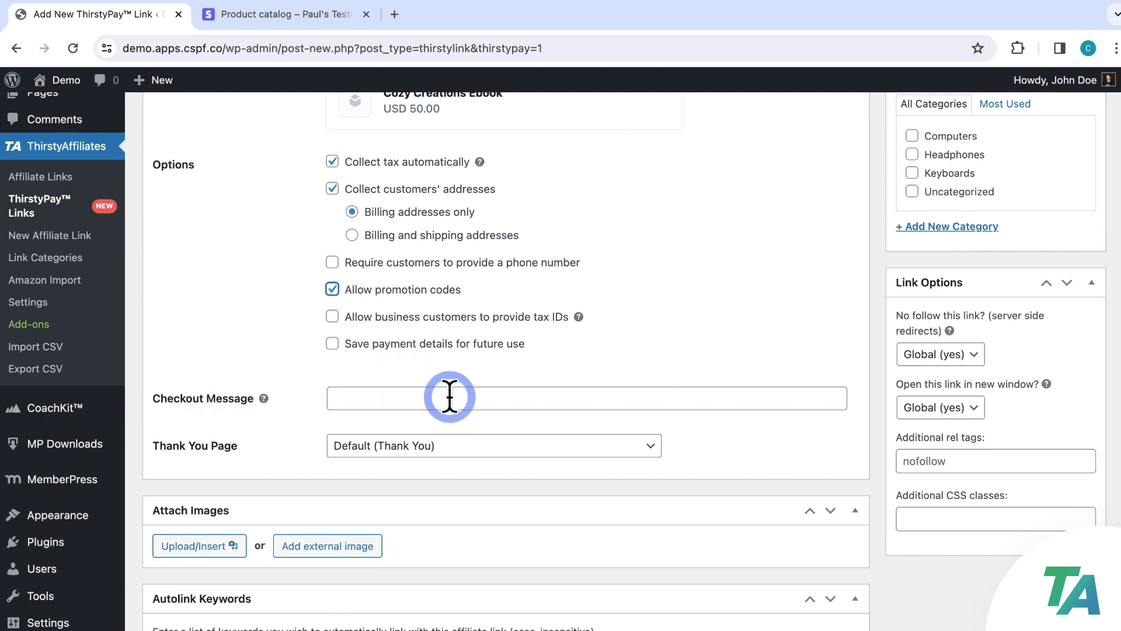
Set the checkout message to 'Thank you for your purchase. I hope you enjoy the world of knitting!'
click(500, 397)
text(Thank )
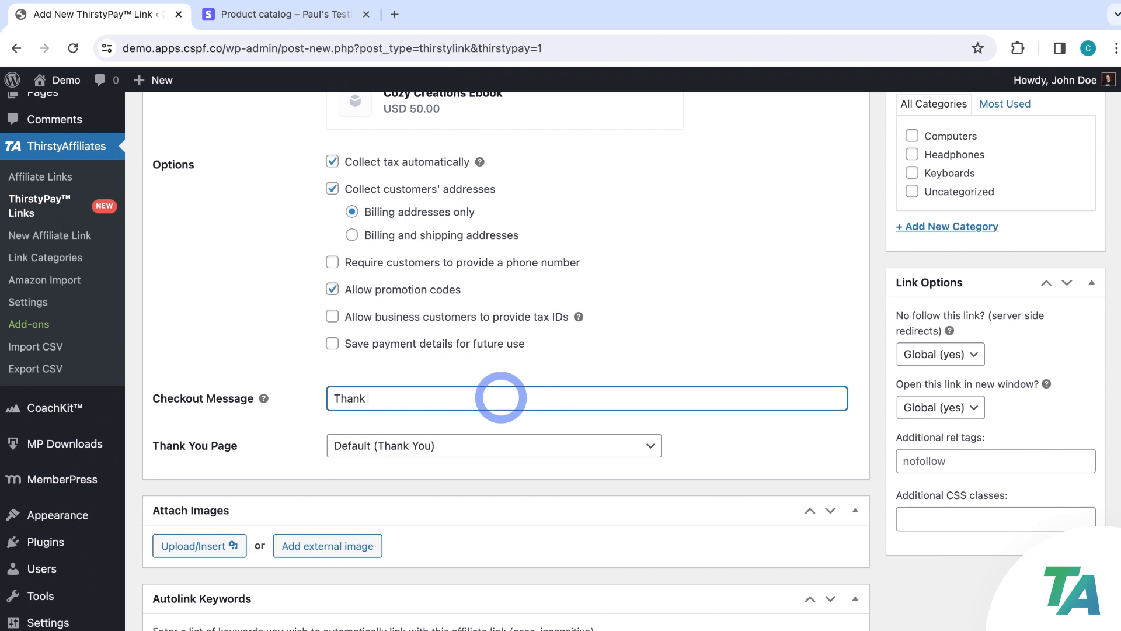
text(you for your purchase. I hope )
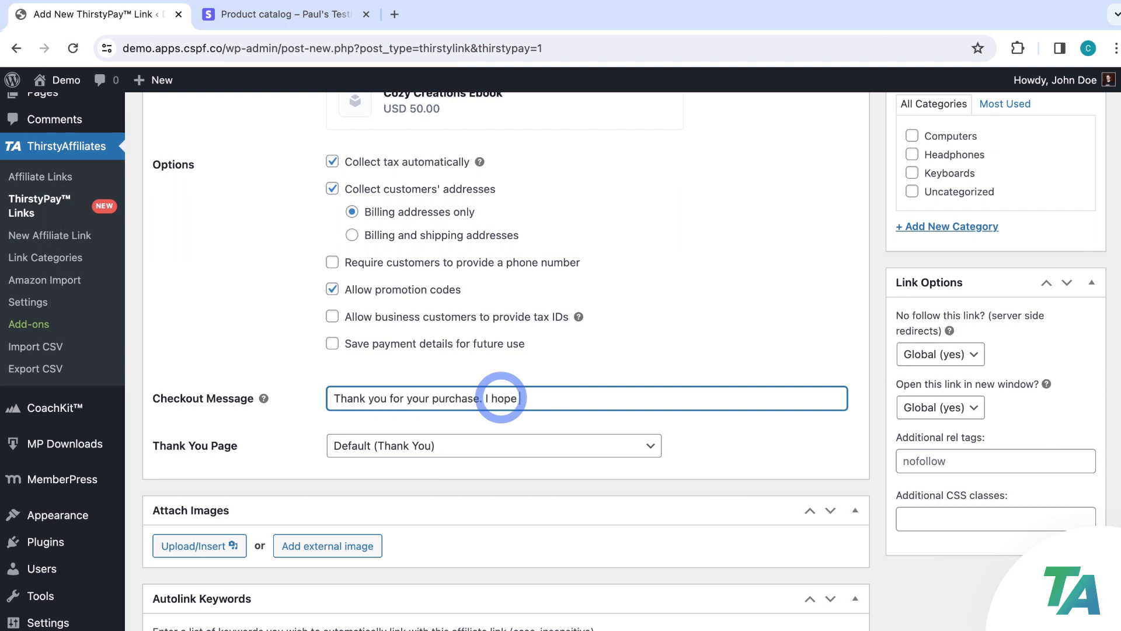
text(you enjoy the world of knitting!)
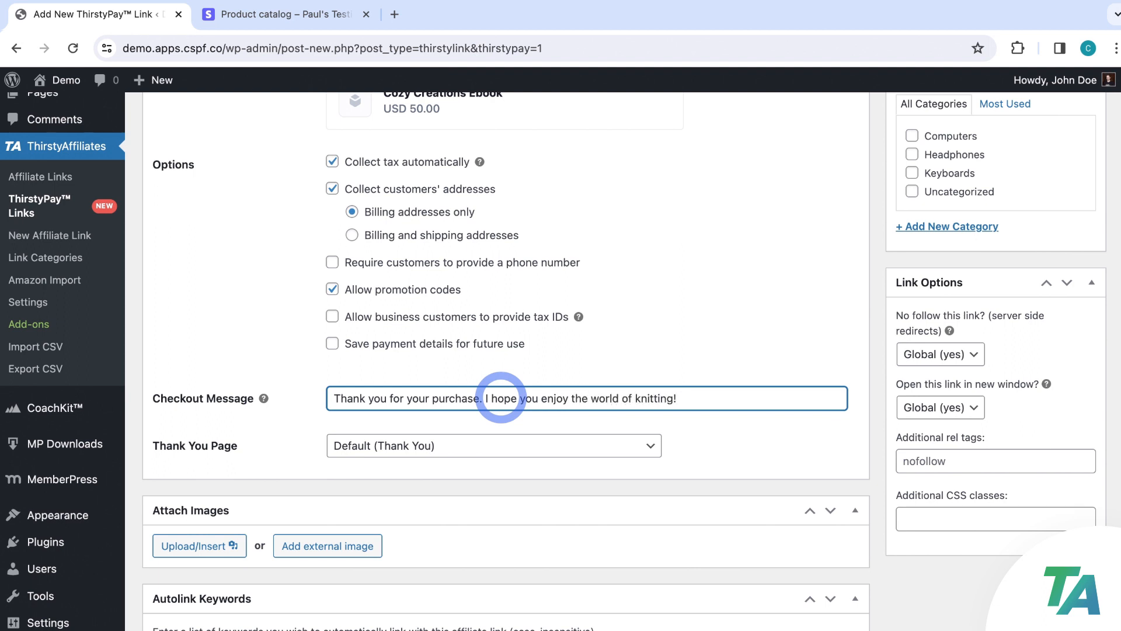
click(647, 352)
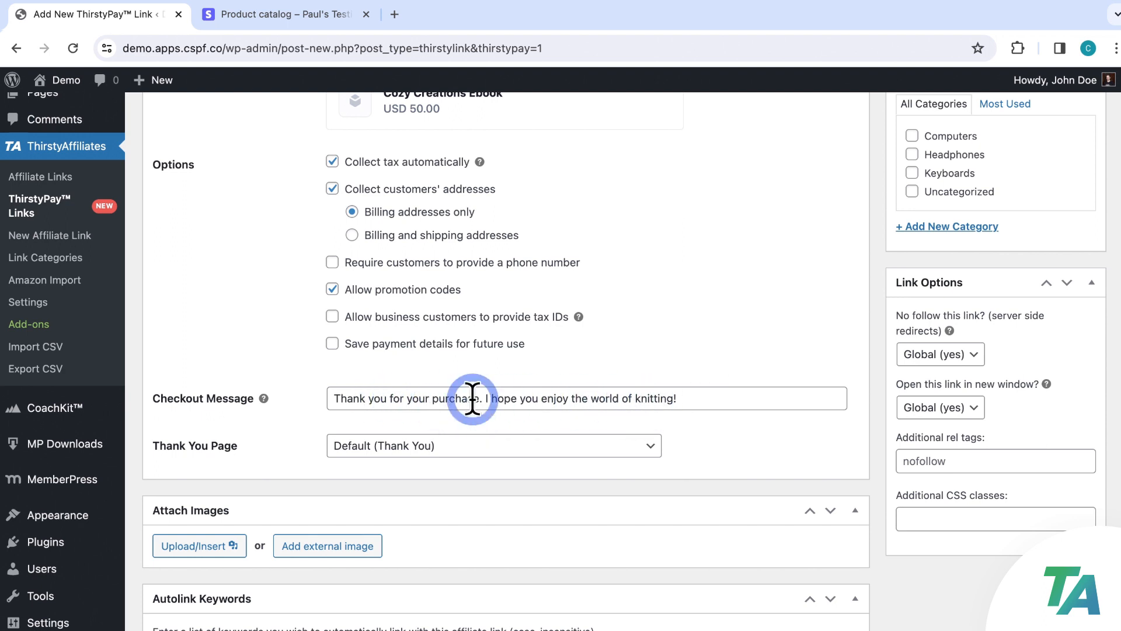
scroll(471, 397, down, 2)
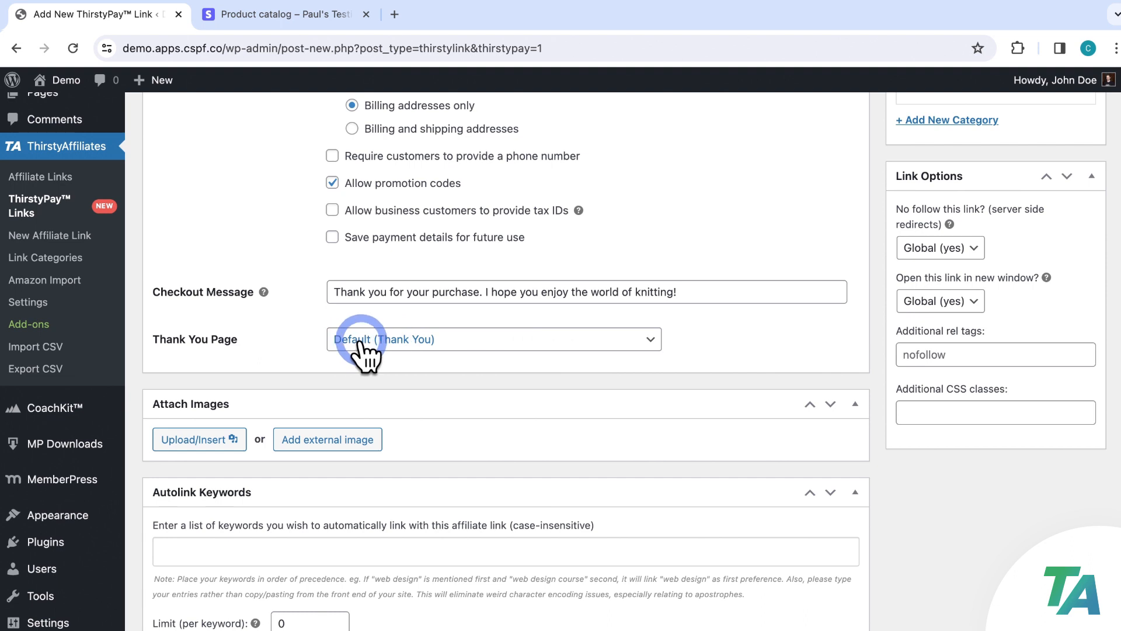
click(650, 339)
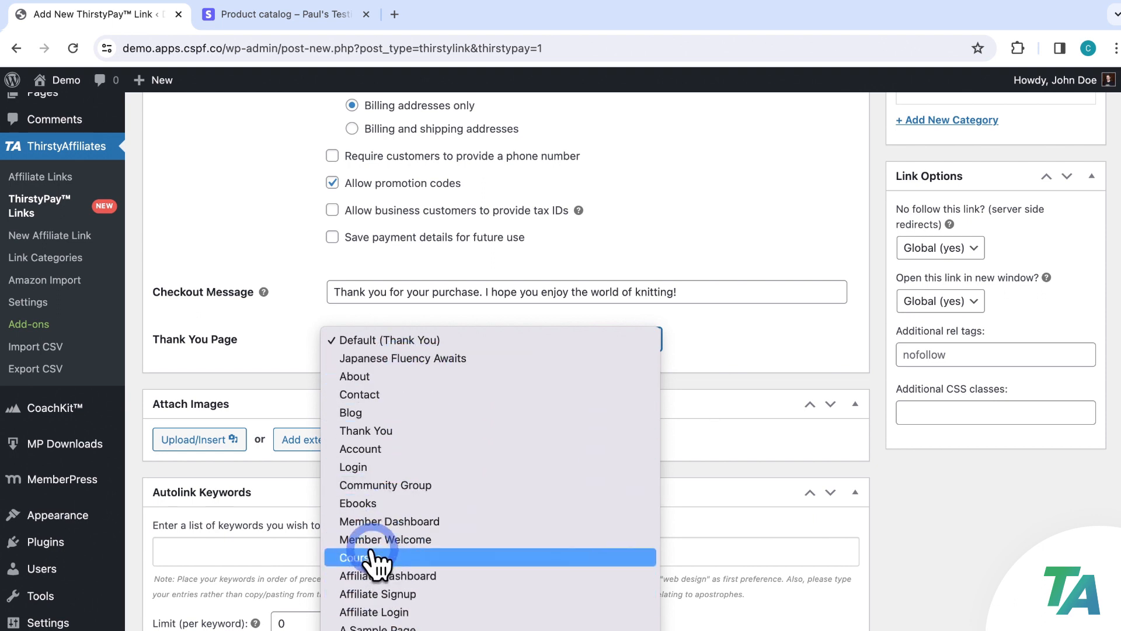
click(642, 342)
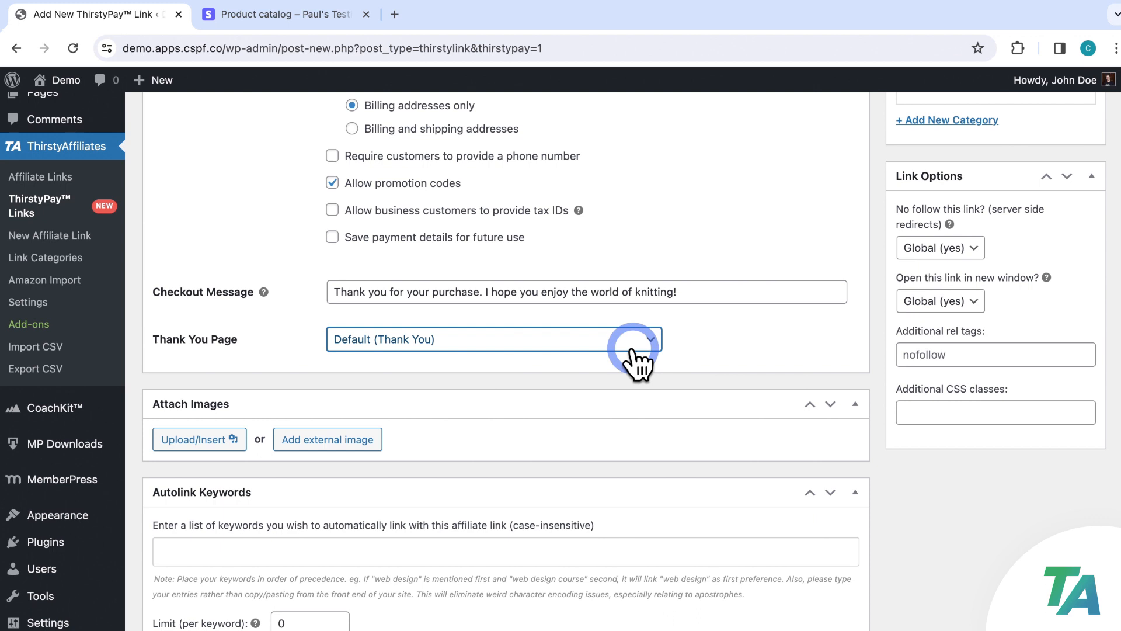
click(644, 350)
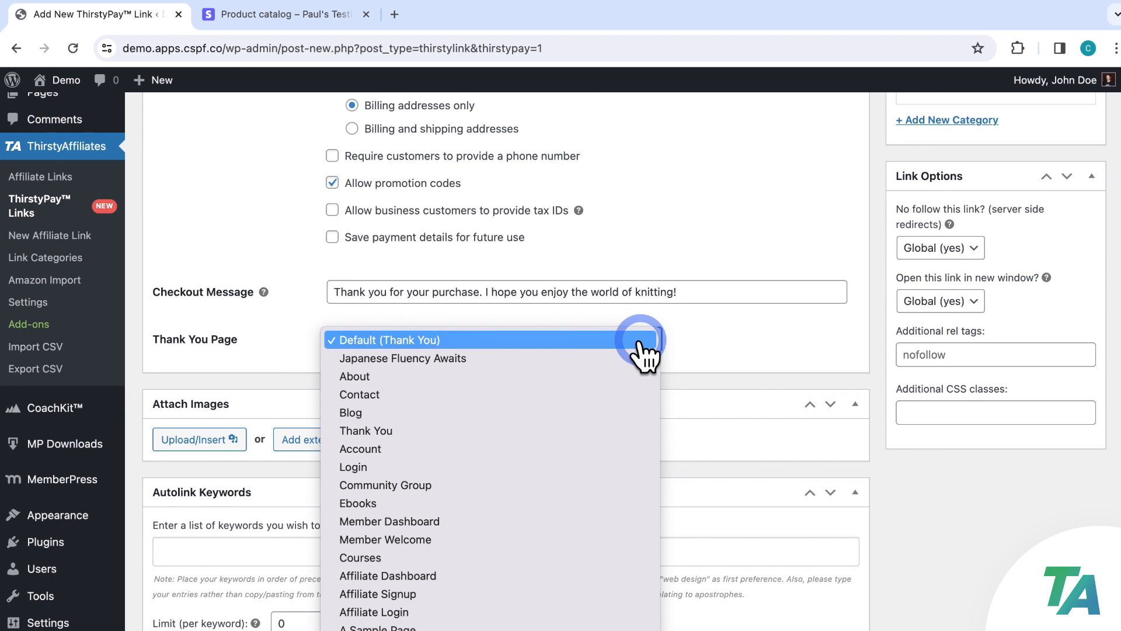
click(641, 341)
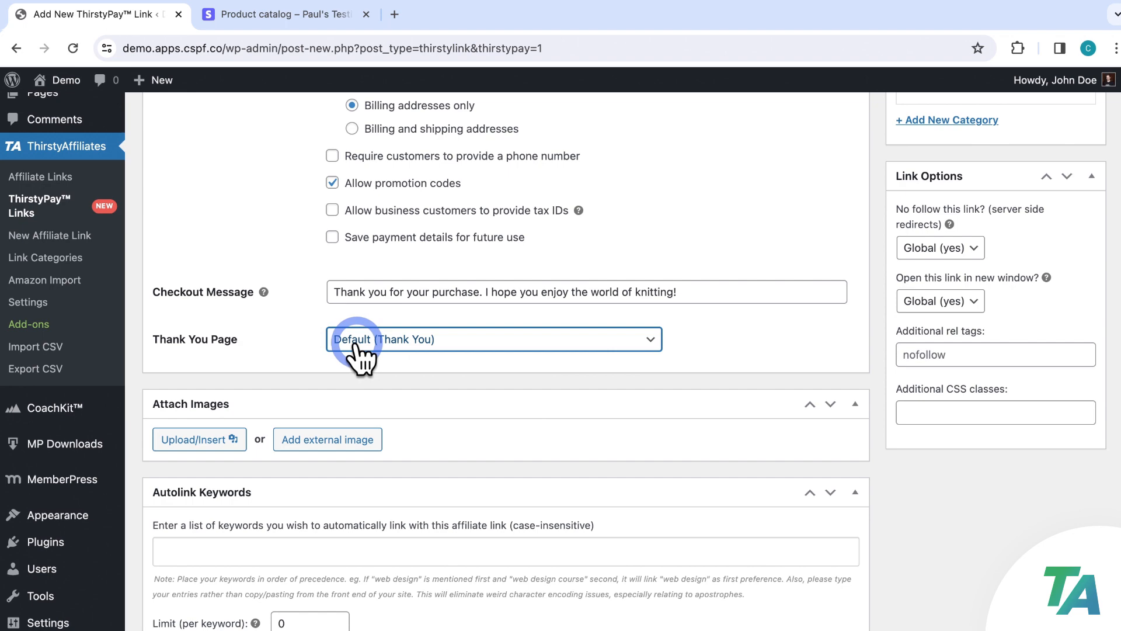
click(794, 332)
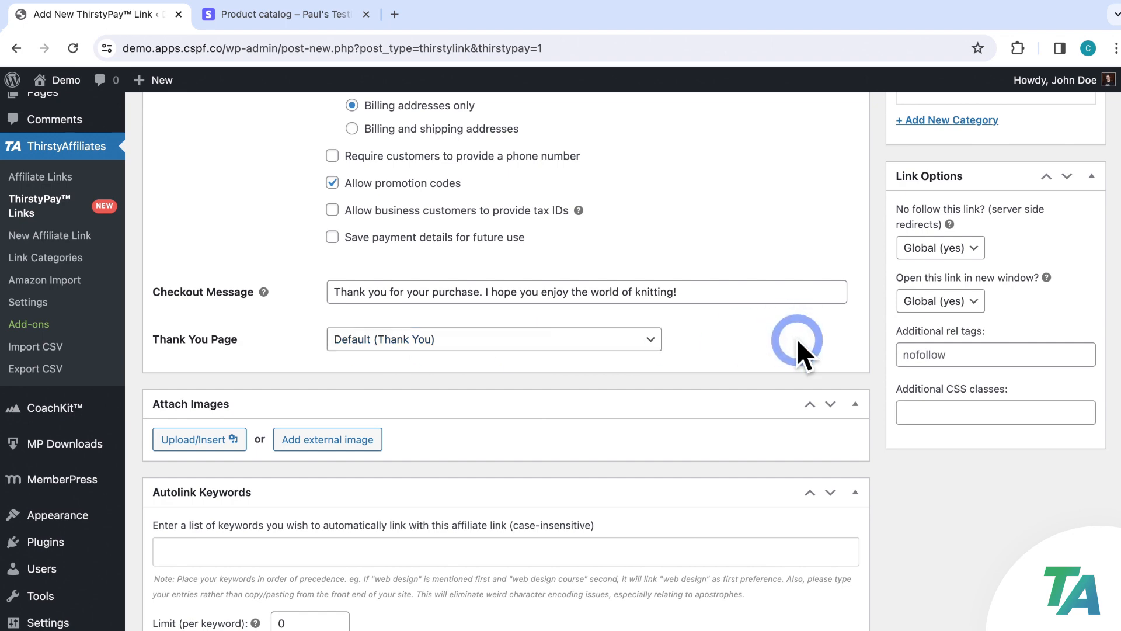
scroll(817, 385, up, 5)
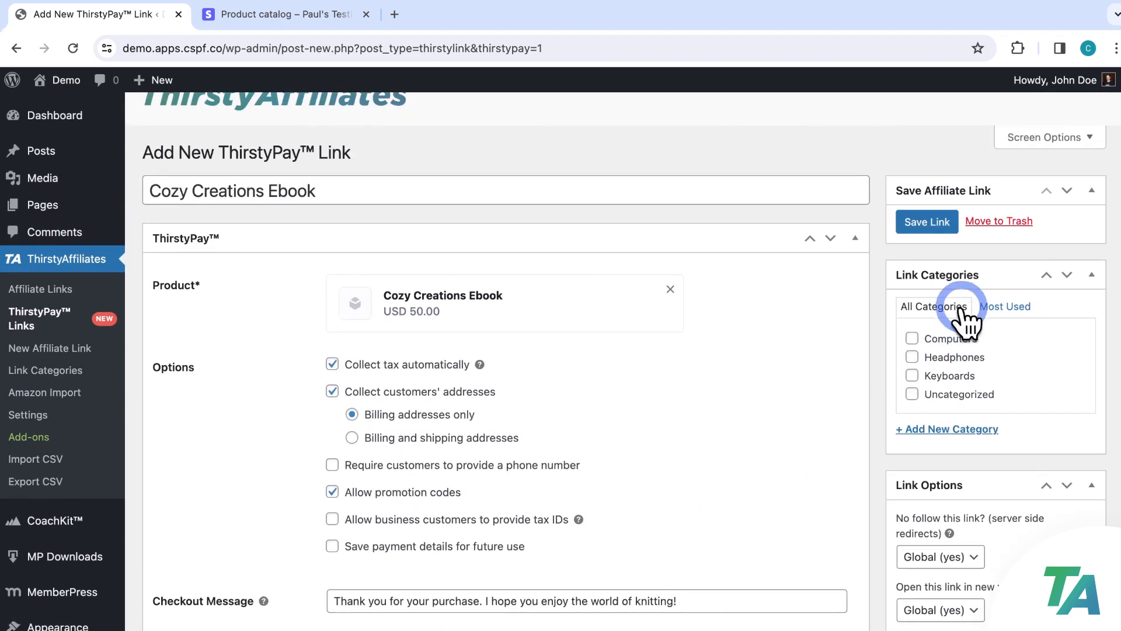
Create and assign a new 'Ebook' link category, then save the ThirstyPay link
click(976, 429)
text(Ebook)
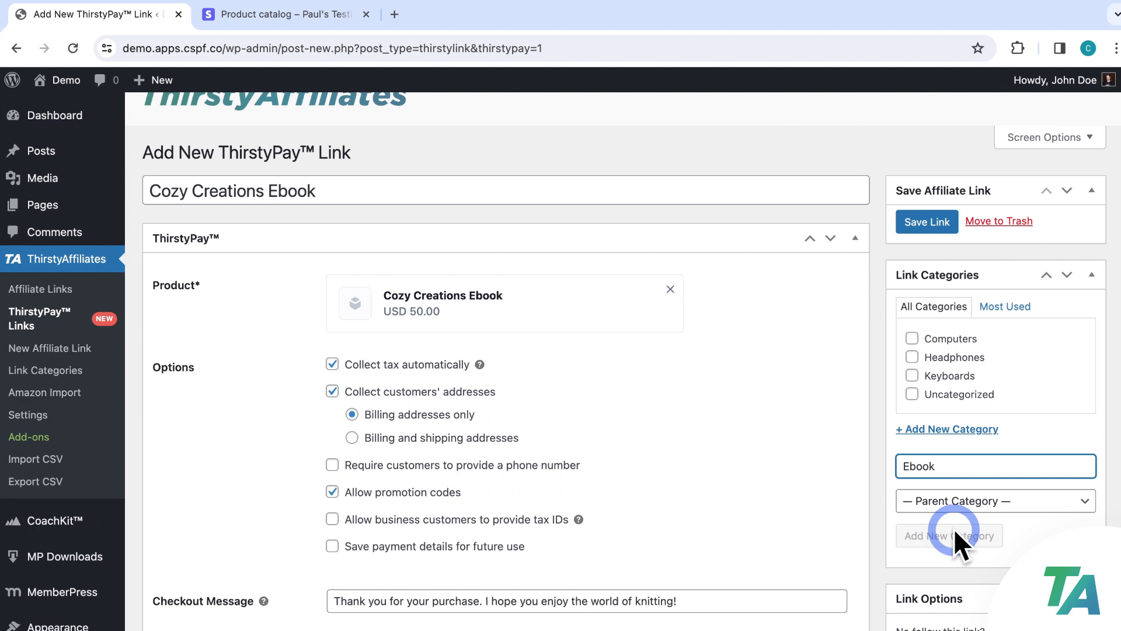
click(954, 527)
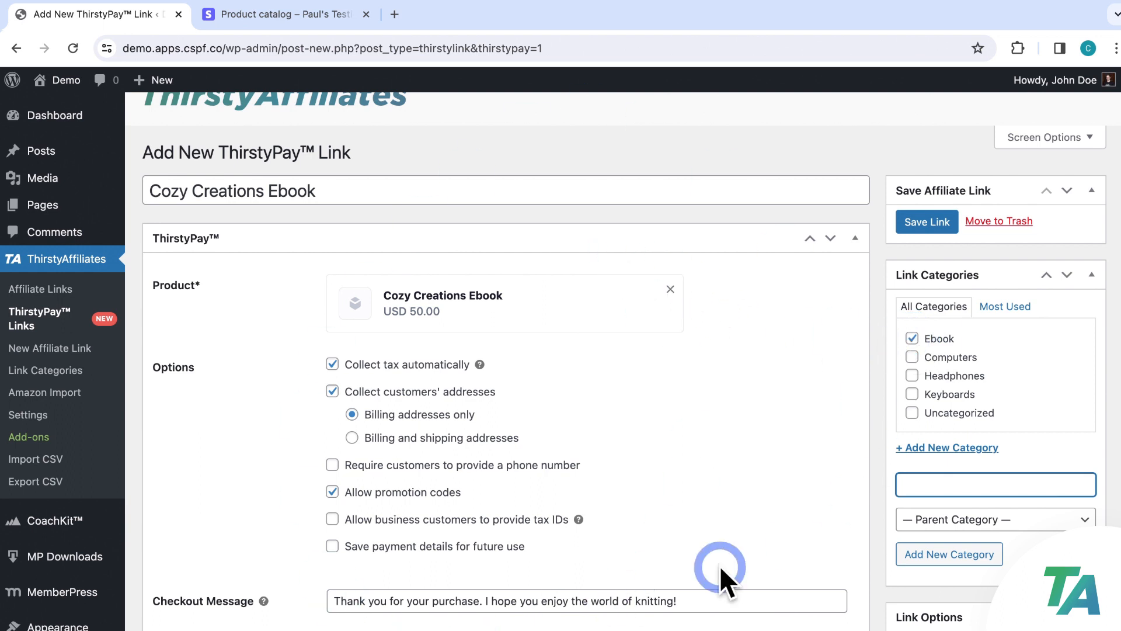
click(917, 228)
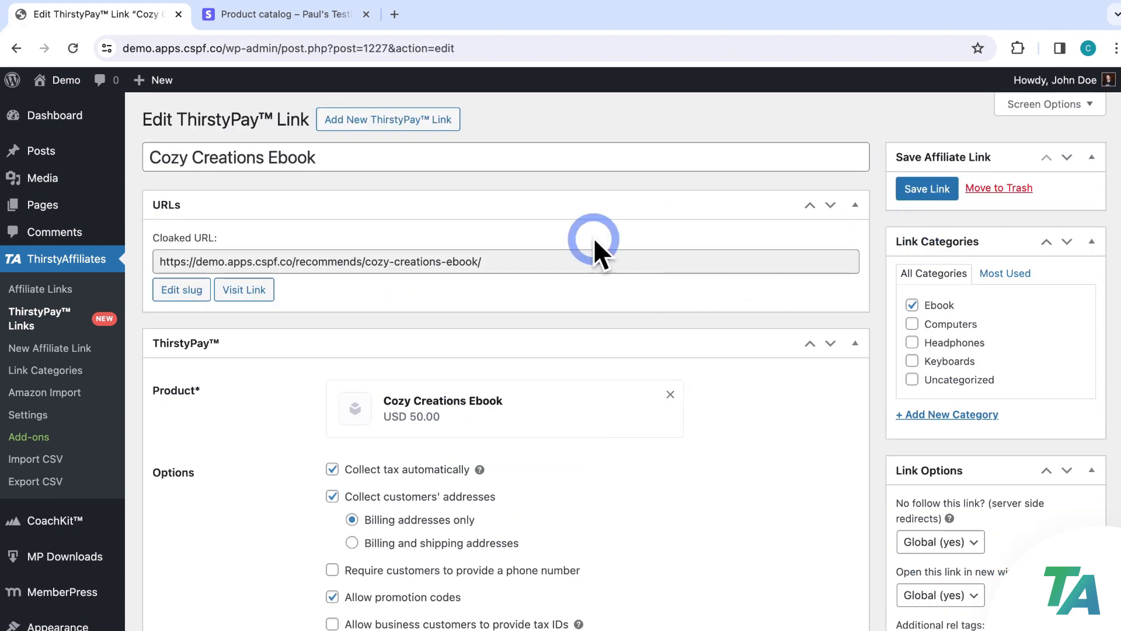
Find Cozy Creations Ebook in the ThirstyPay Links list and reopen its editor
click(59, 320)
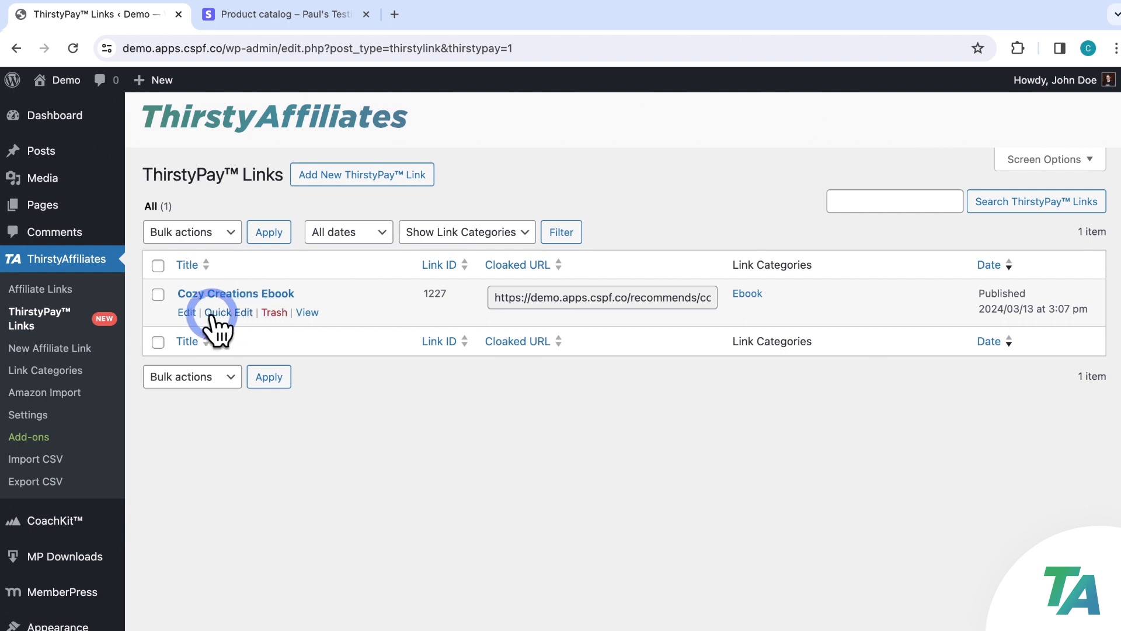
click(242, 294)
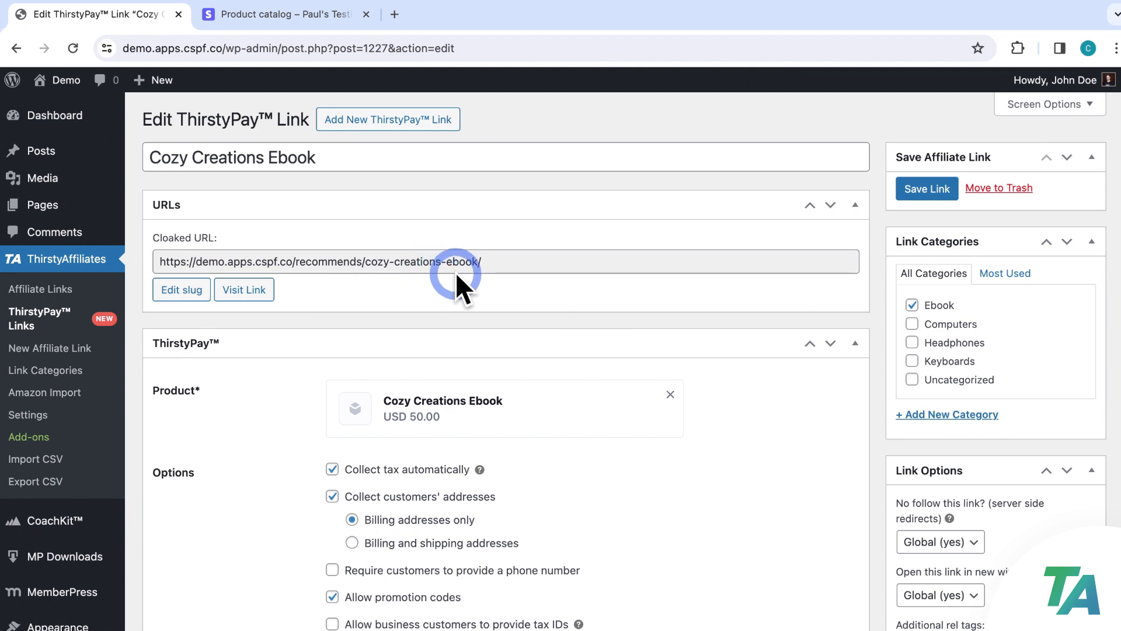
Change the cloaked URL slug to 'ebook' (/recommends/ebook/) and save the link
click(195, 292)
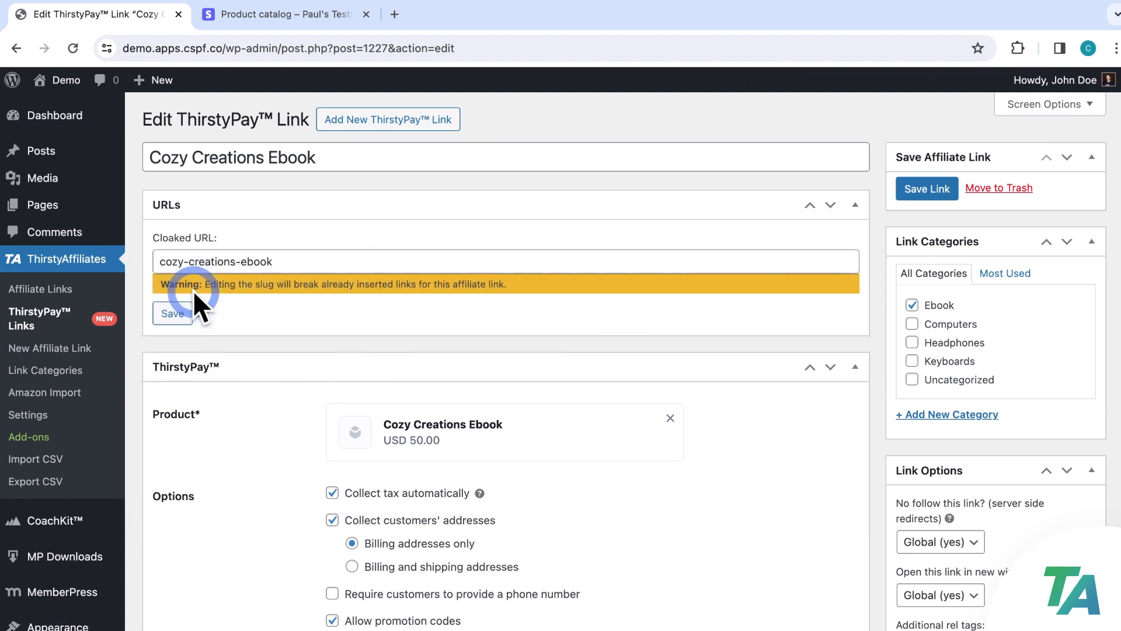
drag(241, 261, 156, 260)
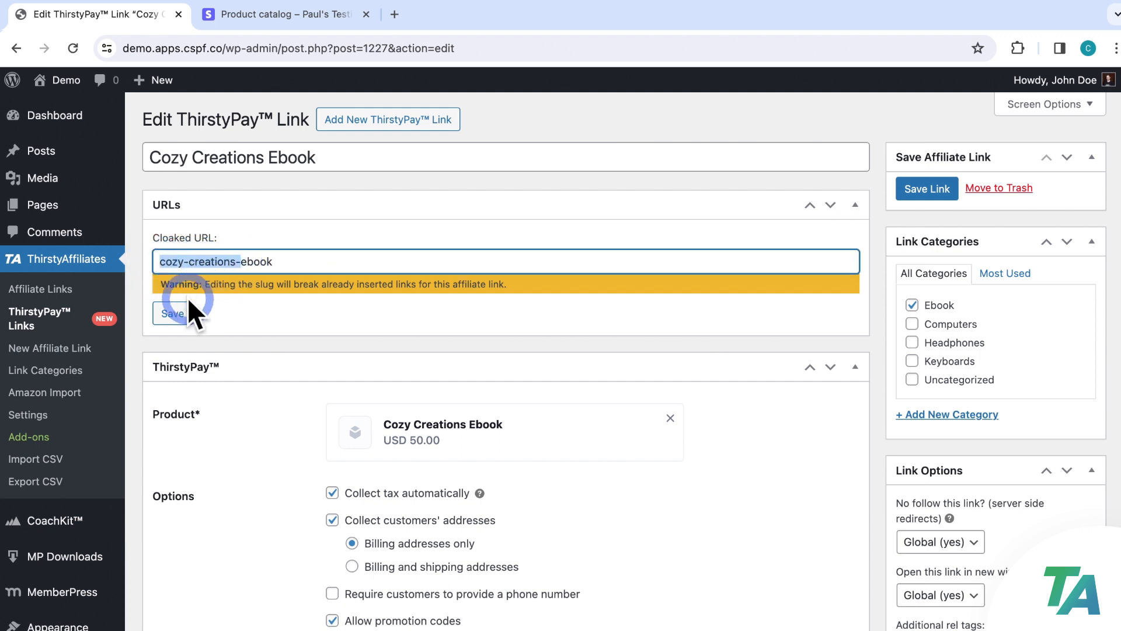
key(BackSpace)
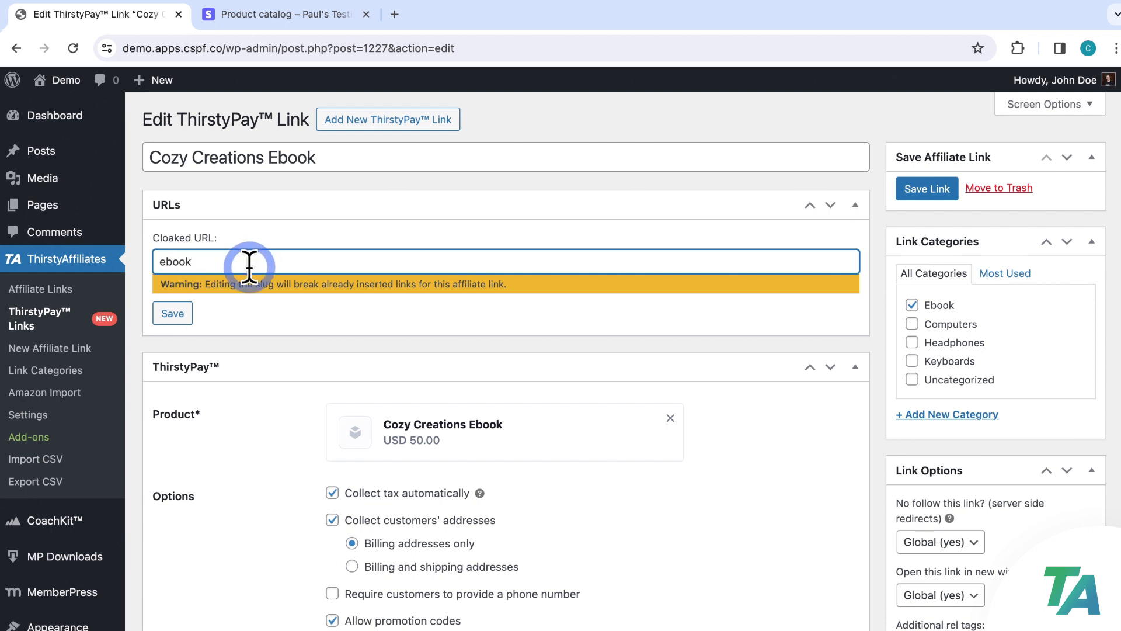
click(264, 301)
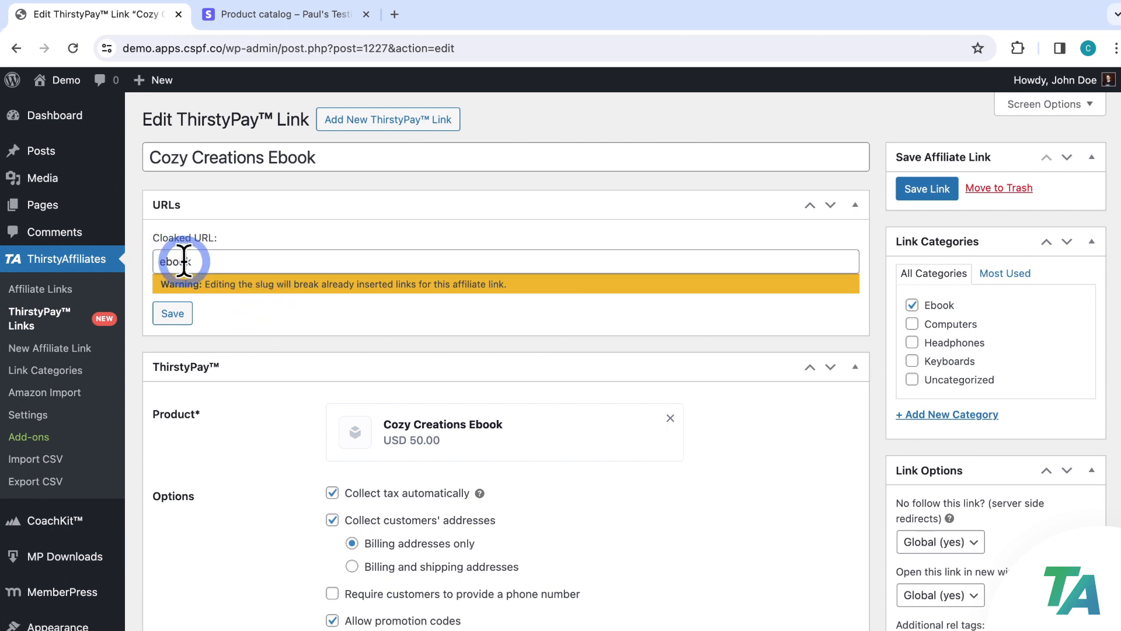
click(175, 313)
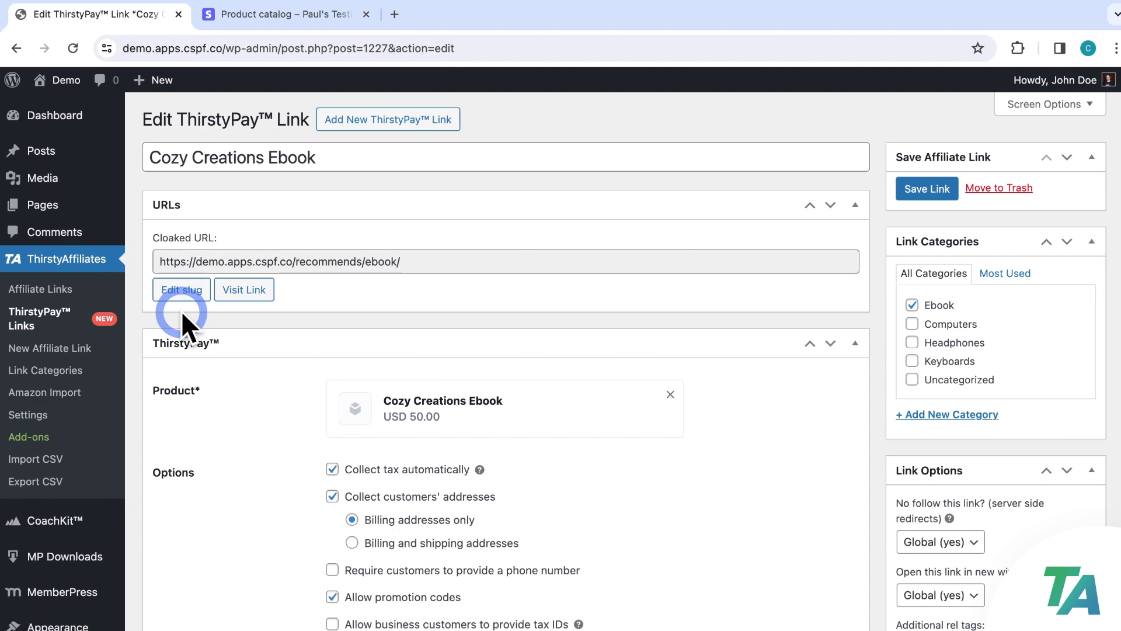
click(219, 261)
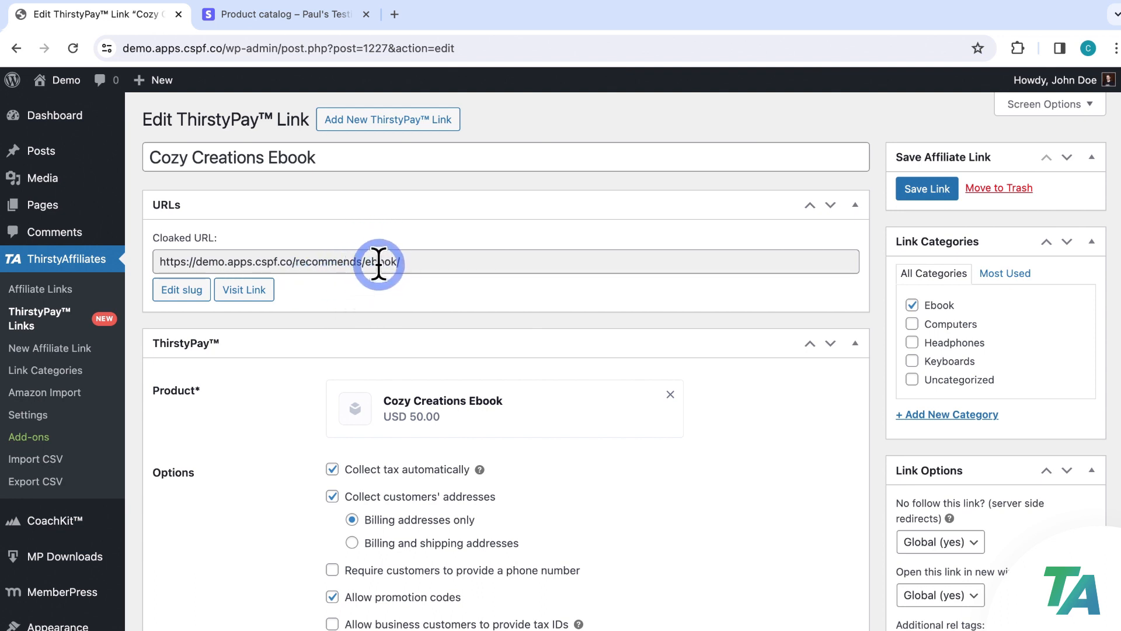
click(902, 194)
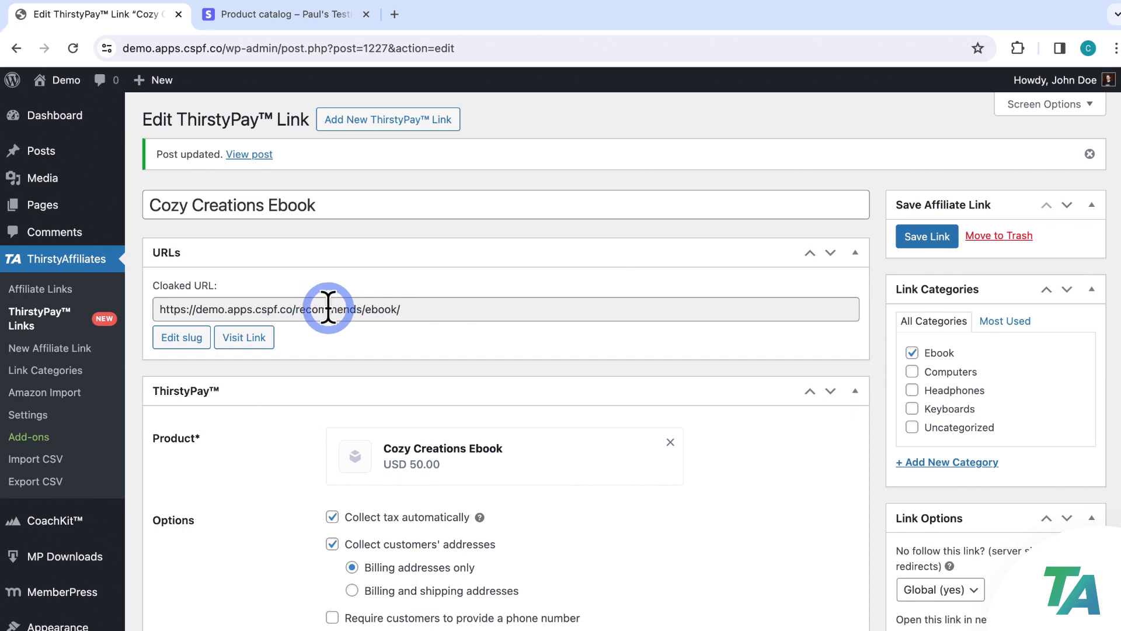
Confirm the link prefix stays 'recommends' in Link Appearance settings, then reopen the ebook link
click(36, 415)
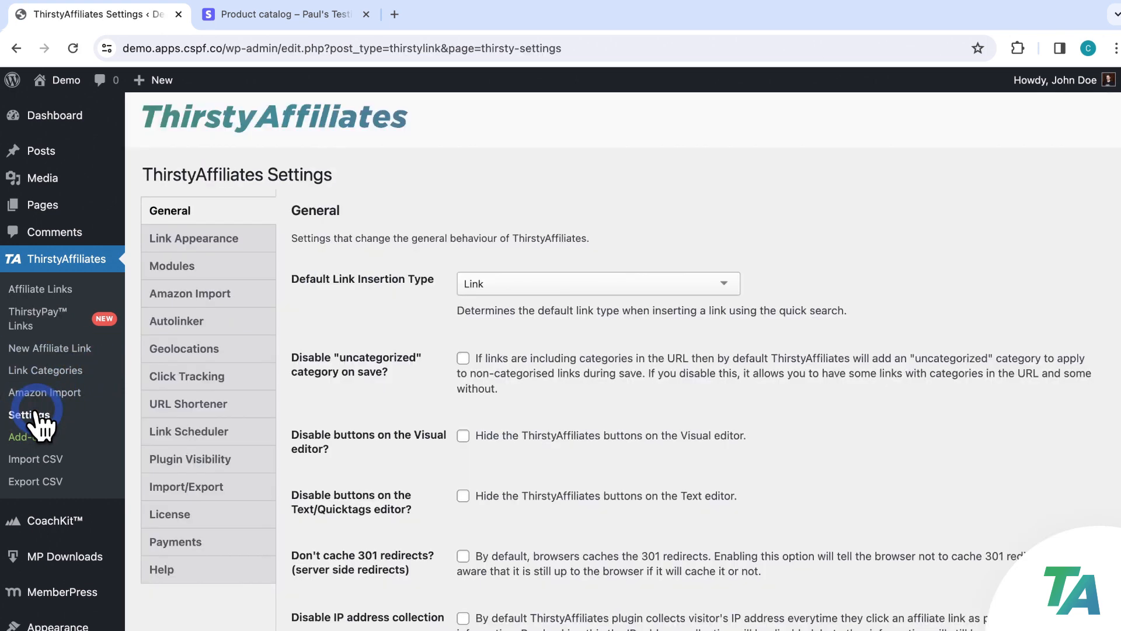
click(200, 241)
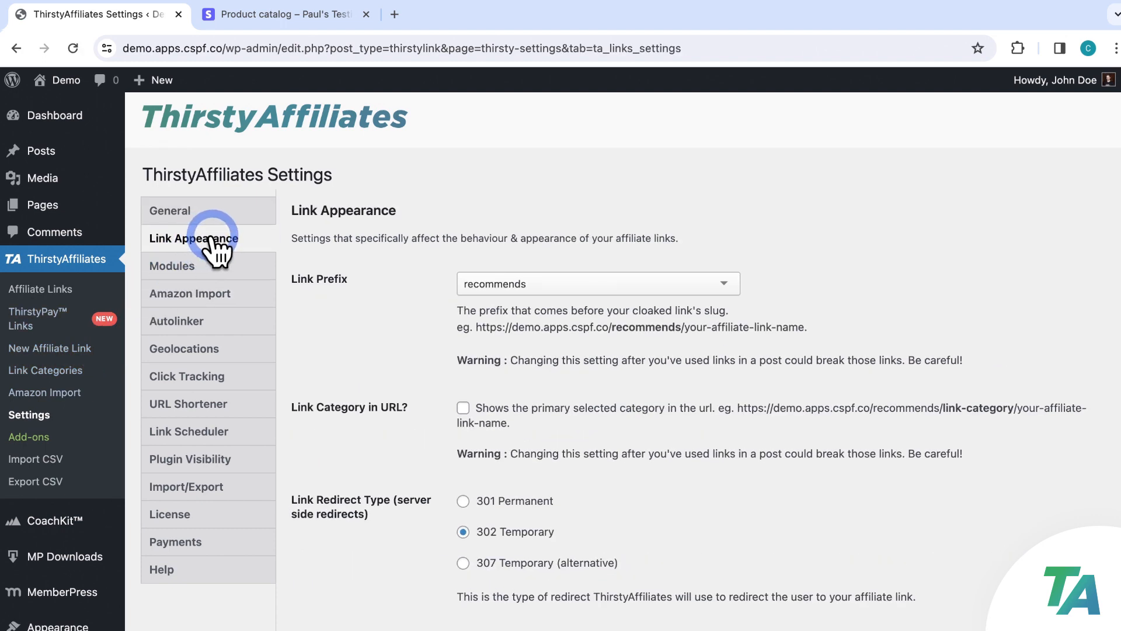
scroll(385, 237, down, 2)
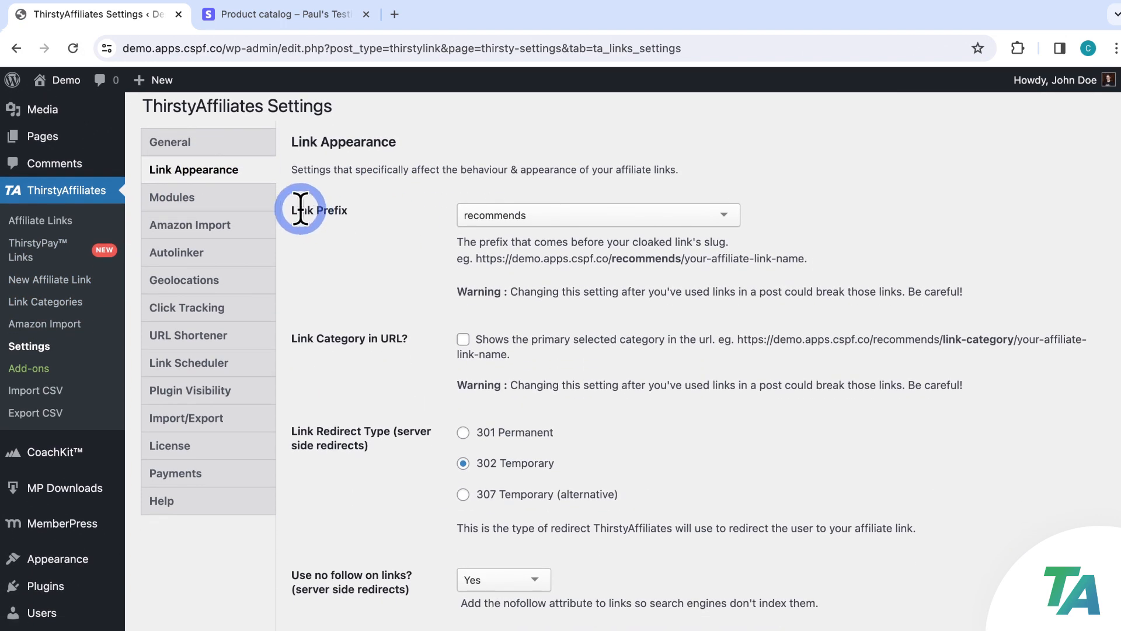
click(726, 217)
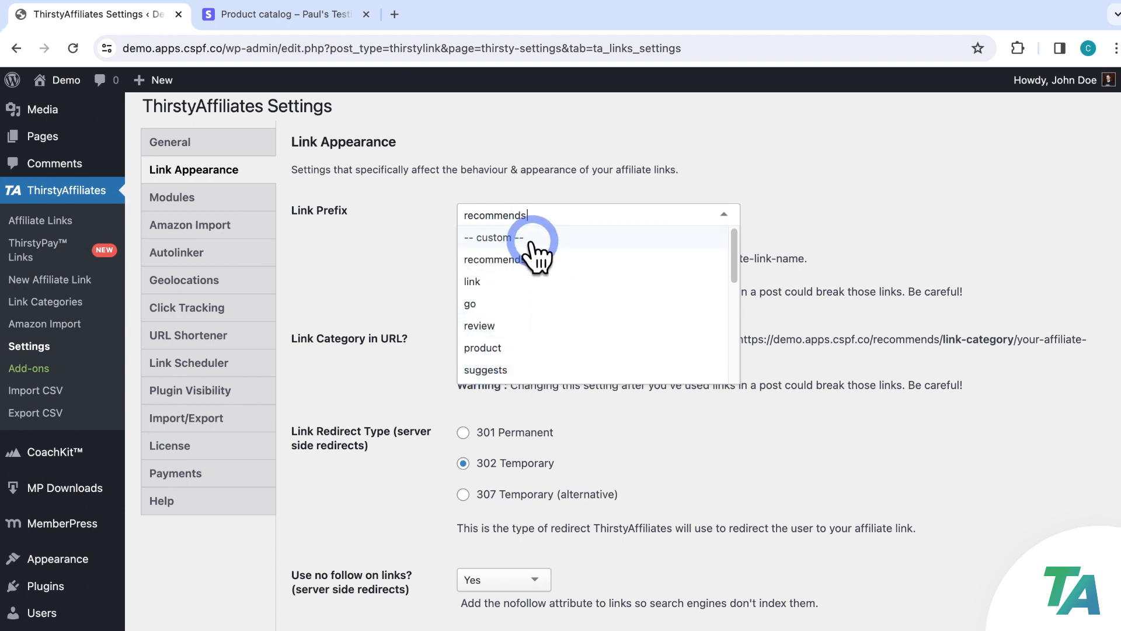
click(415, 242)
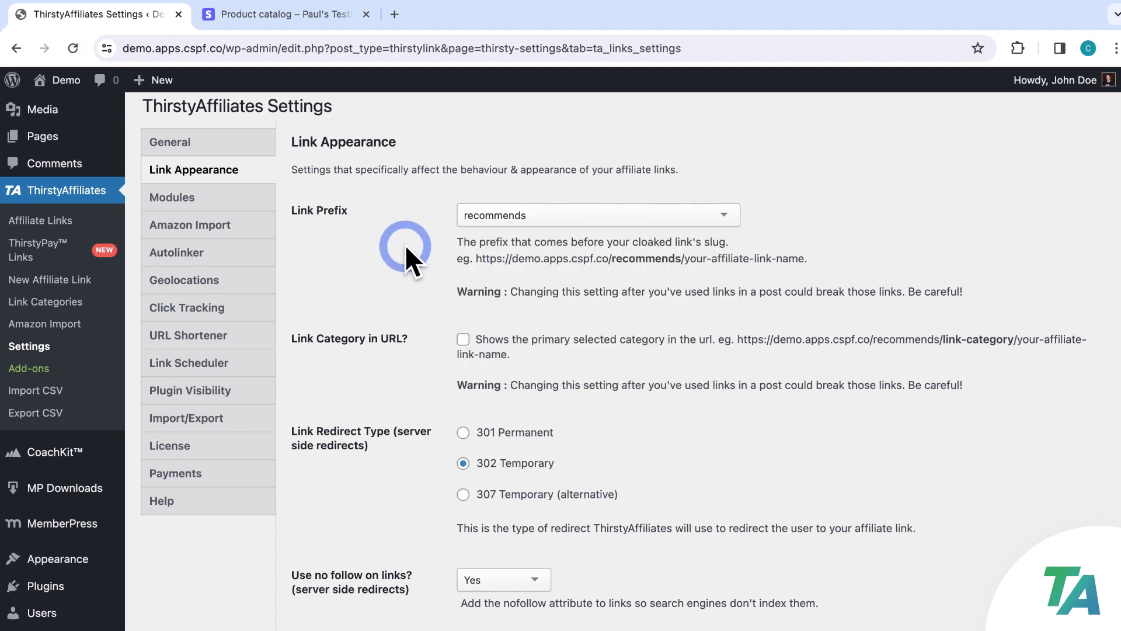
click(46, 249)
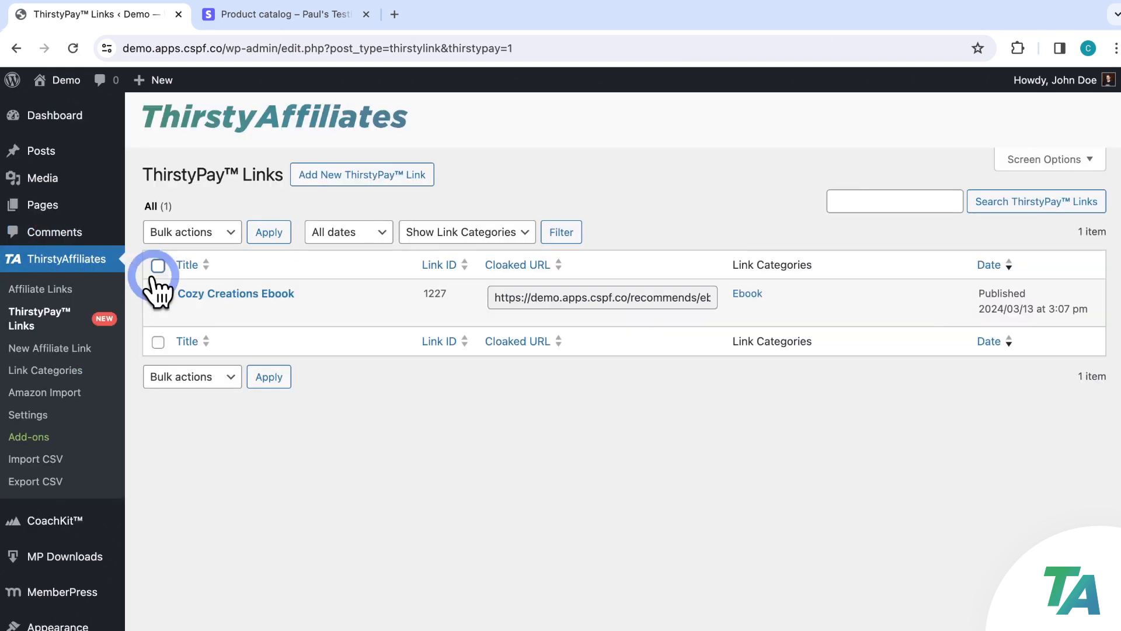
click(195, 293)
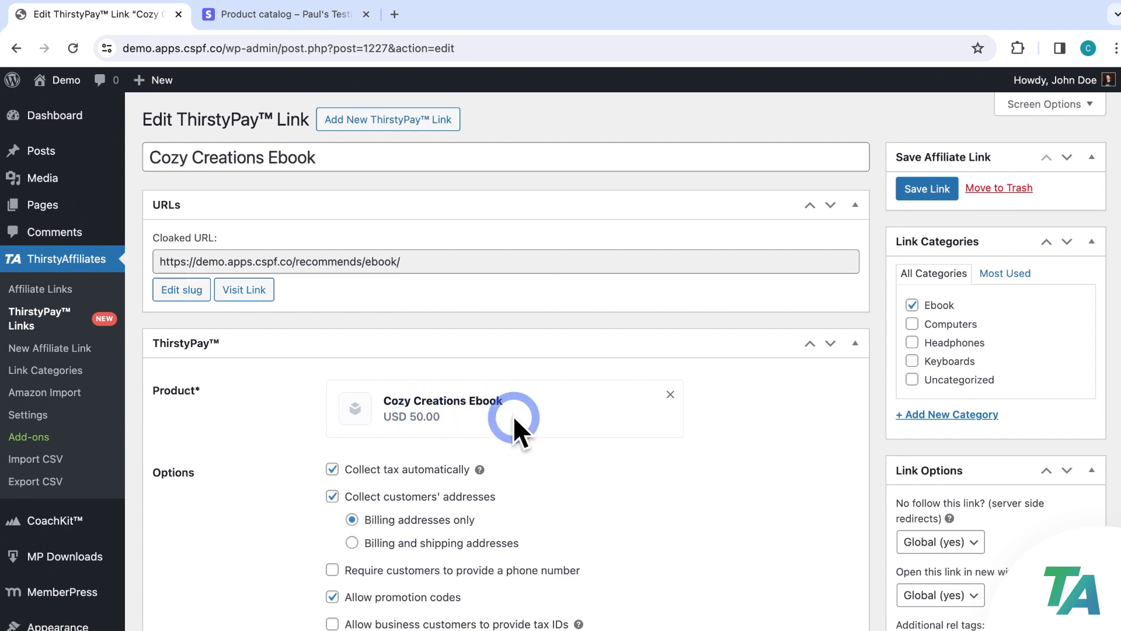
Reload the Stripe product catalog so the new Cozy Creations Ebook appears
click(316, 19)
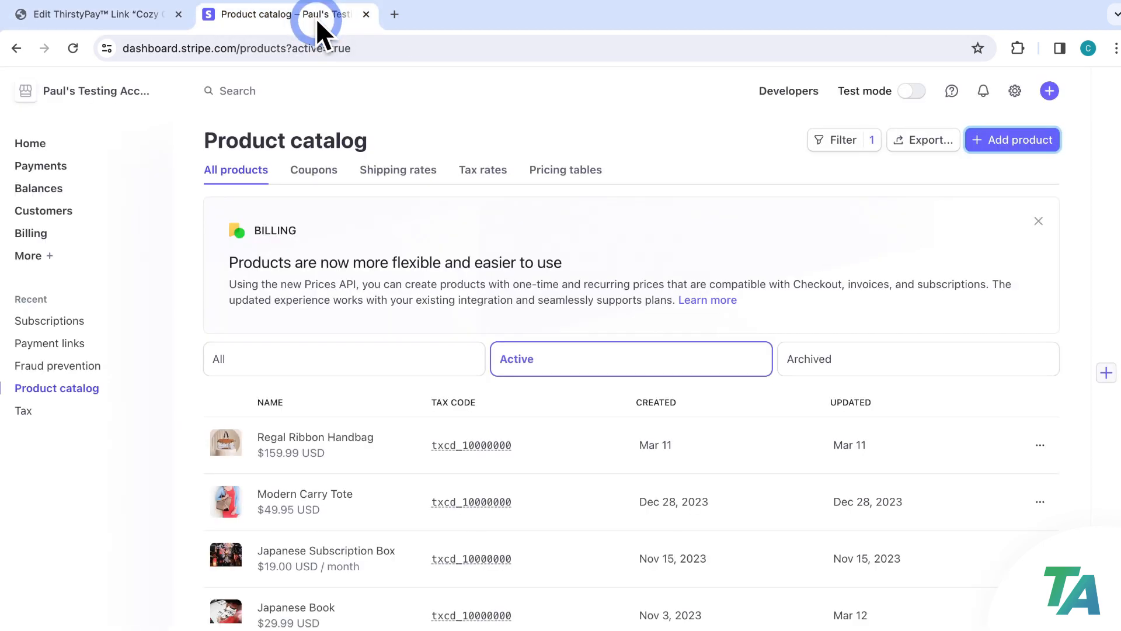
click(81, 45)
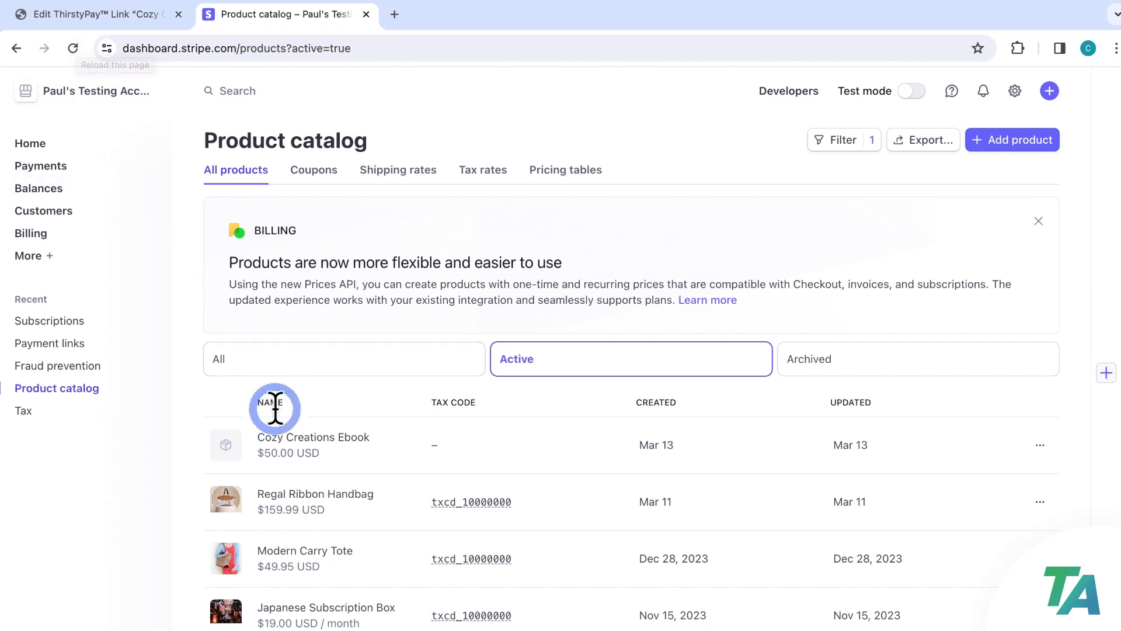
click(309, 448)
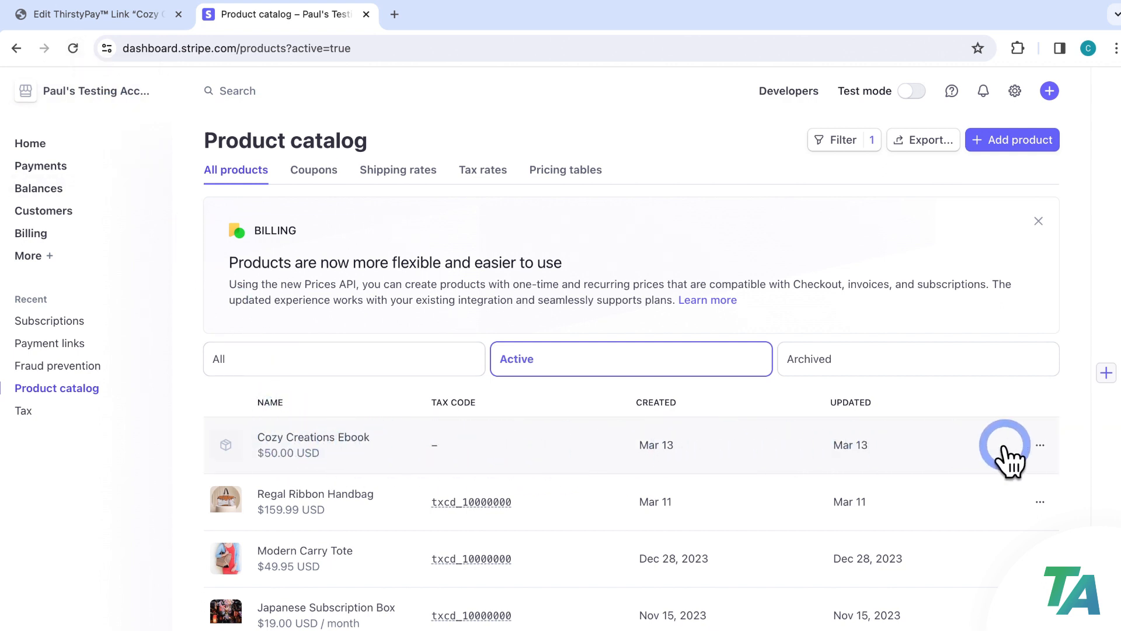
Upload CozyCreations.jpg as the Cozy Creations Ebook product image and update the product
click(1036, 452)
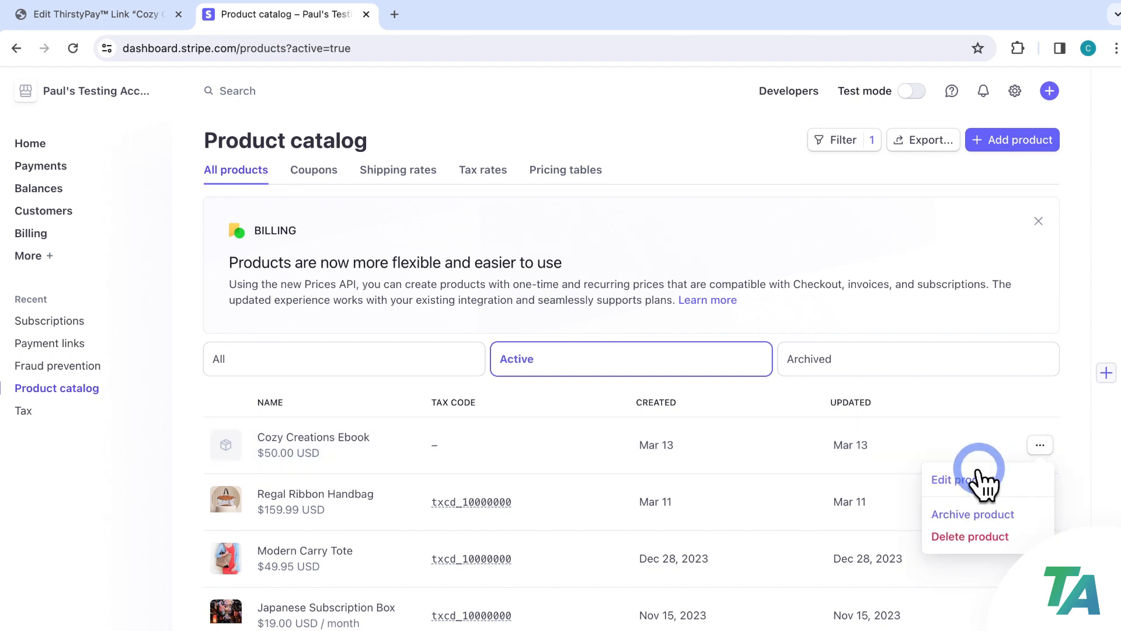
click(962, 480)
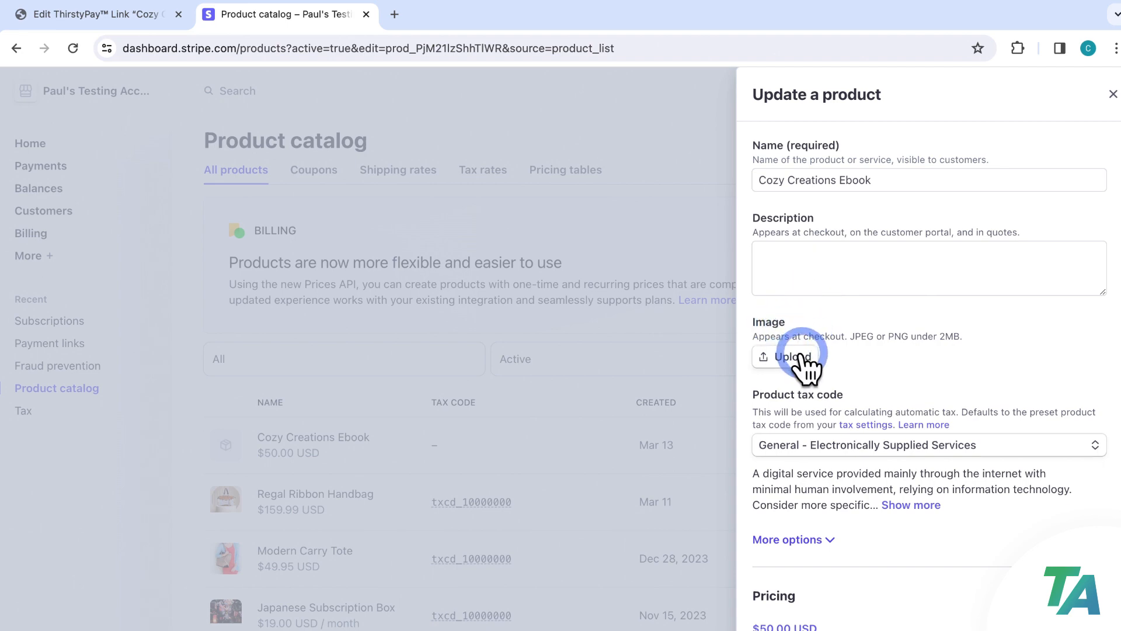
click(801, 353)
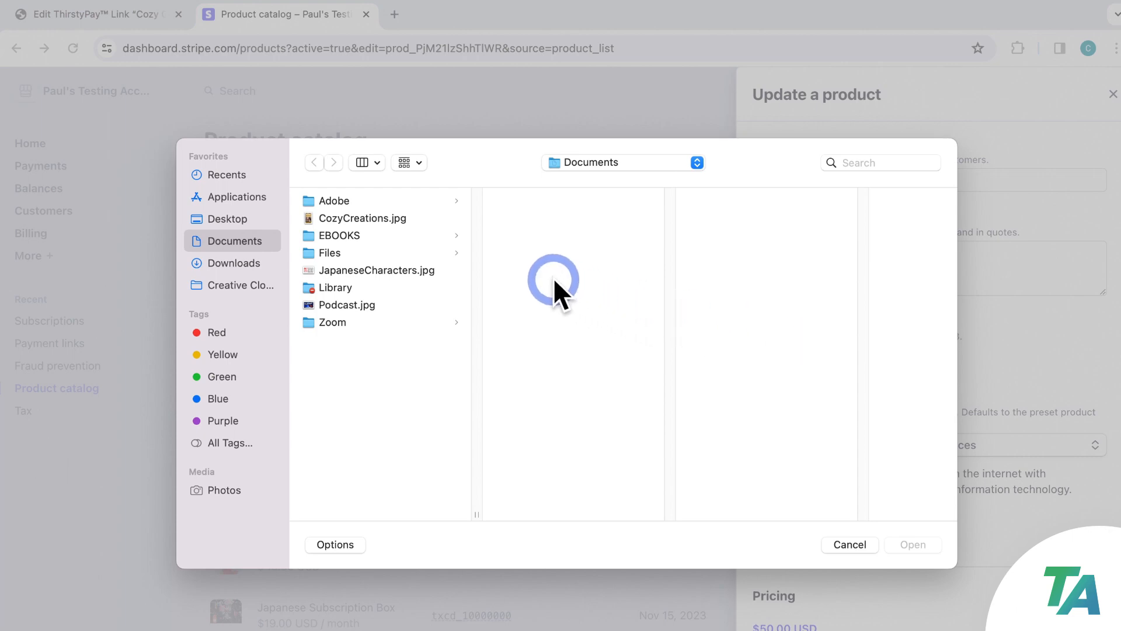
click(397, 218)
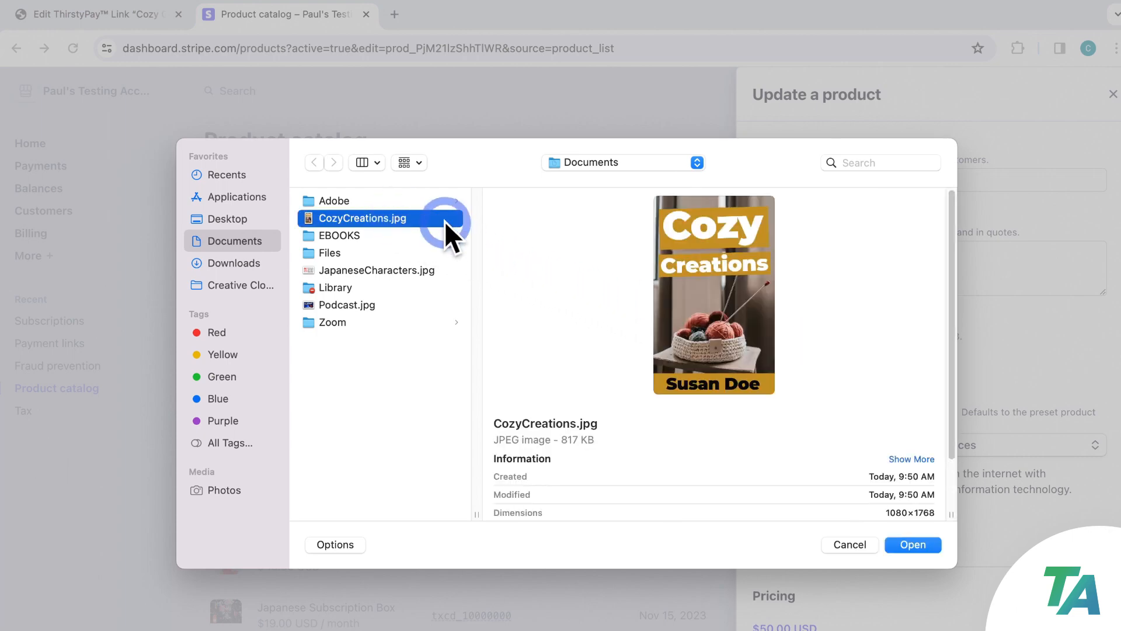
click(923, 544)
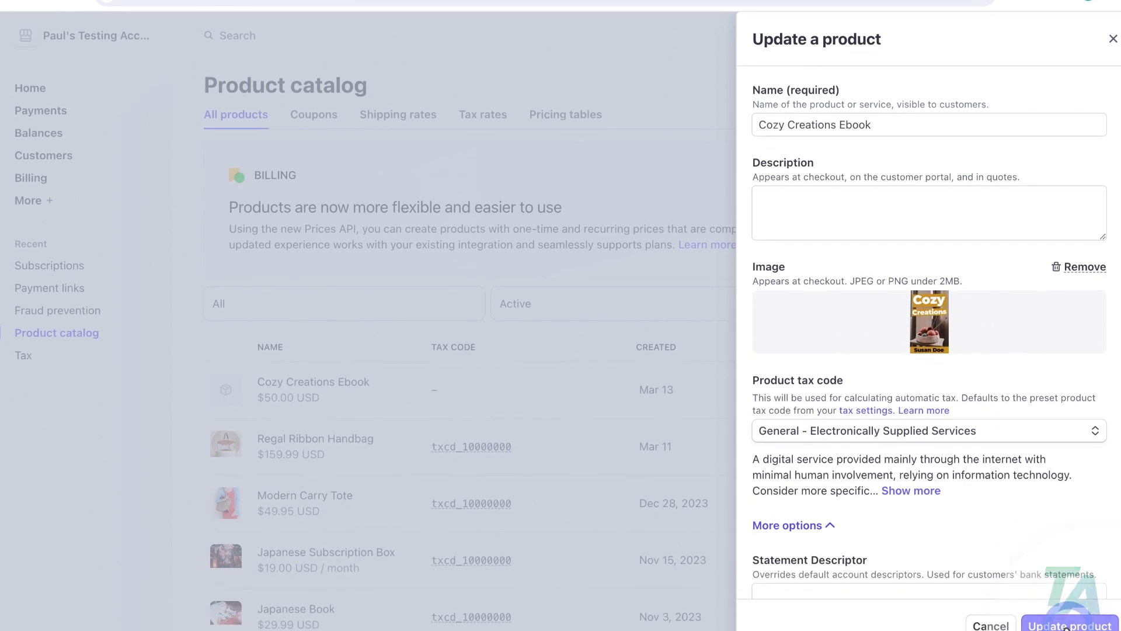
click(1069, 610)
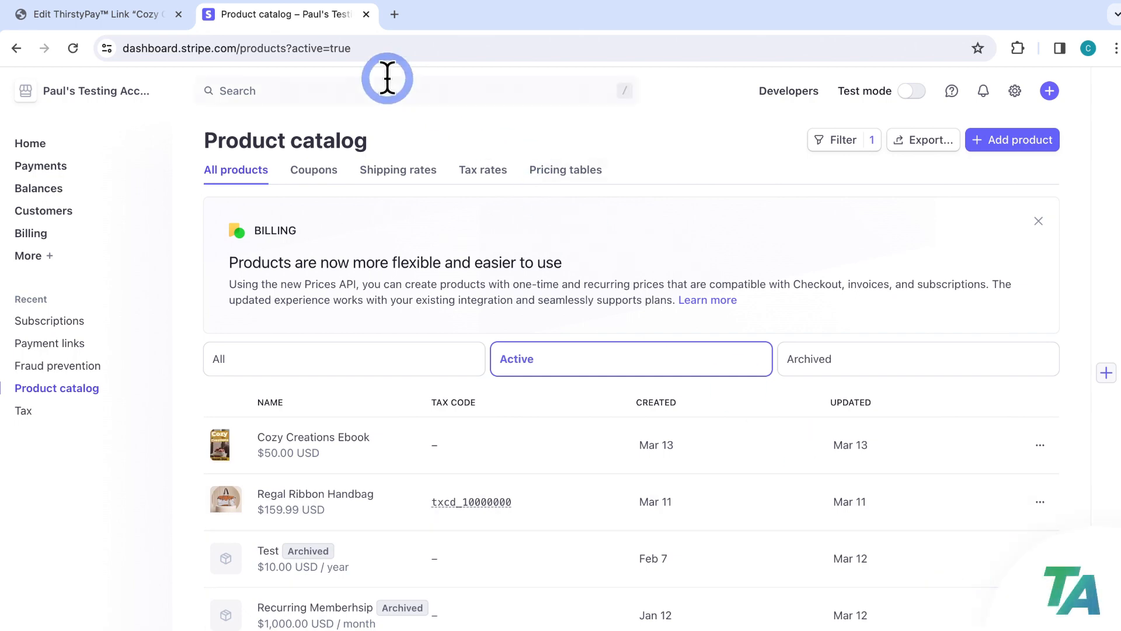
click(146, 18)
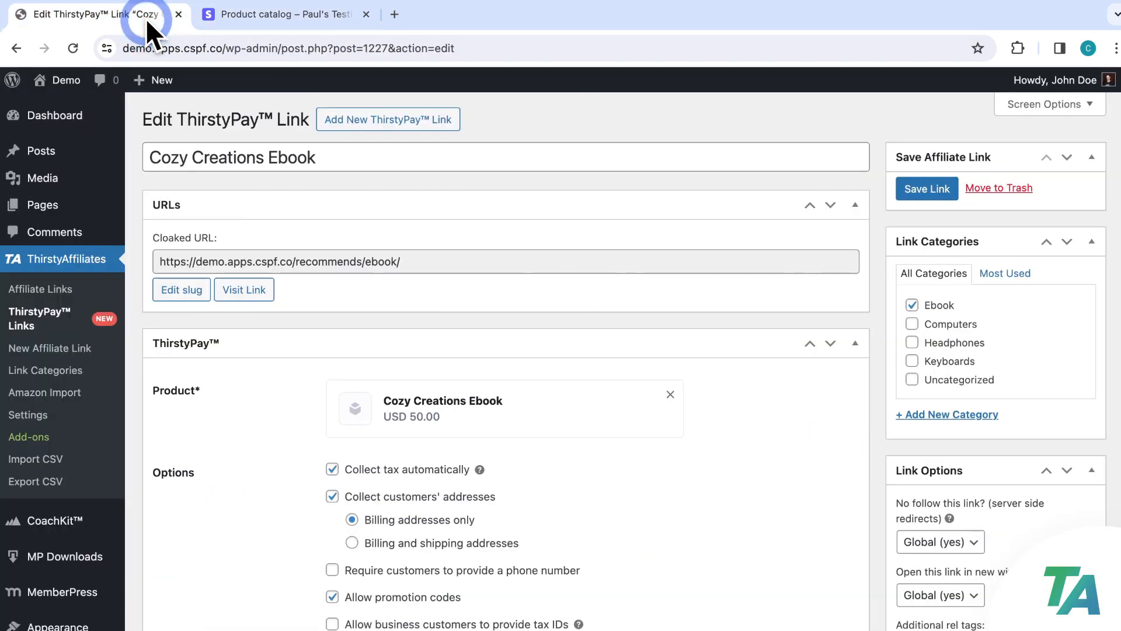
Open the Cozy Creations Ebook link from ThirstyPay Links in an incognito window
click(46, 318)
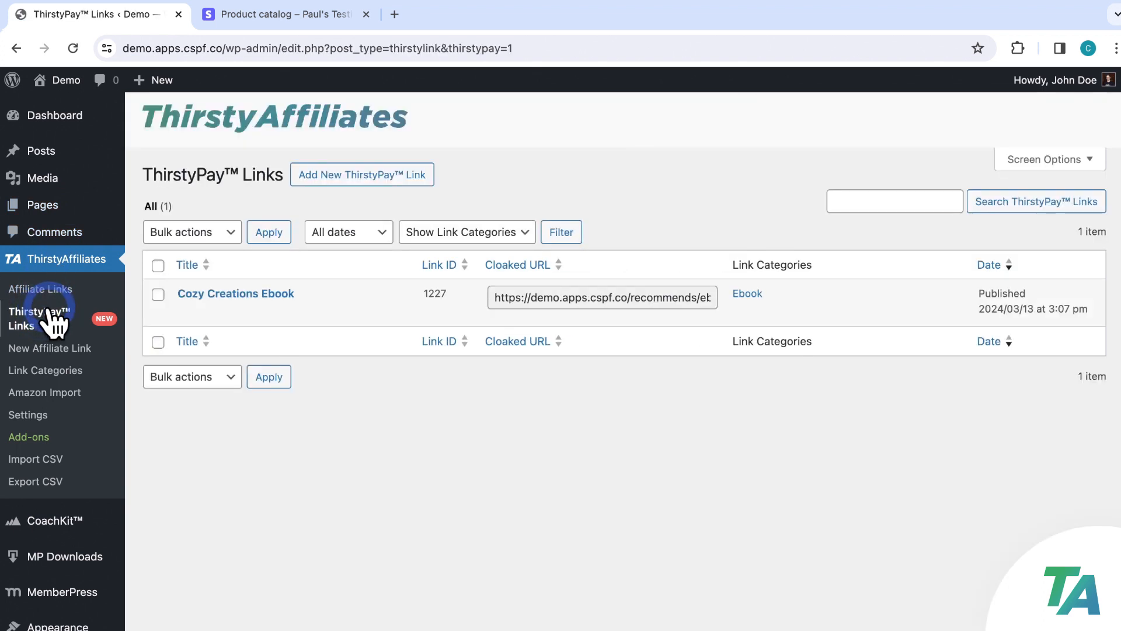
mouse_move(205, 298)
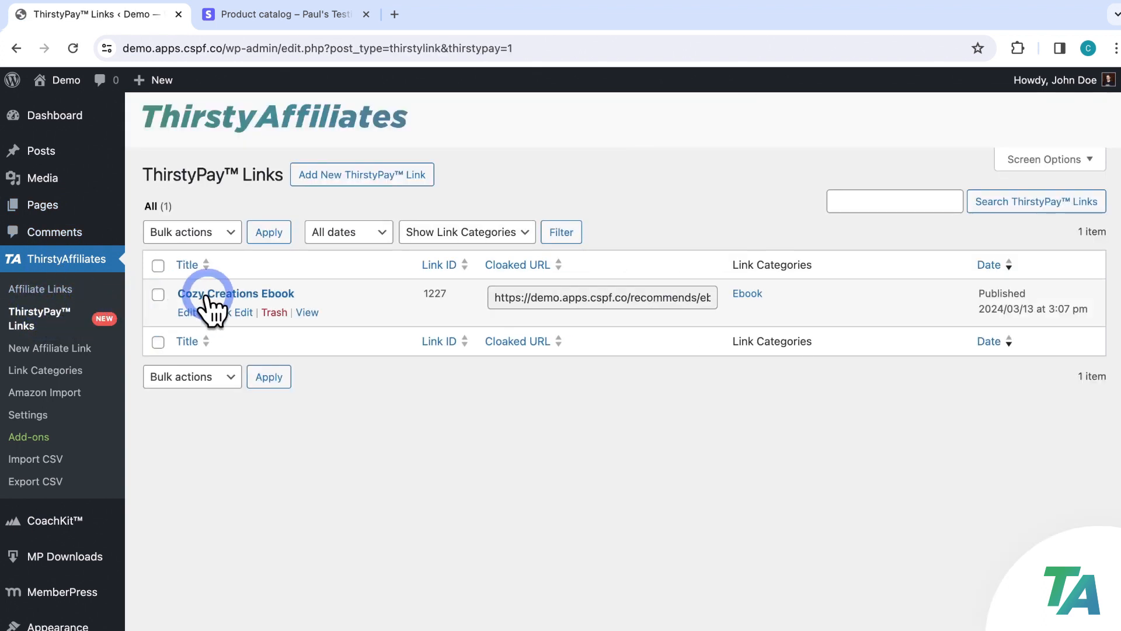
right_click(309, 312)
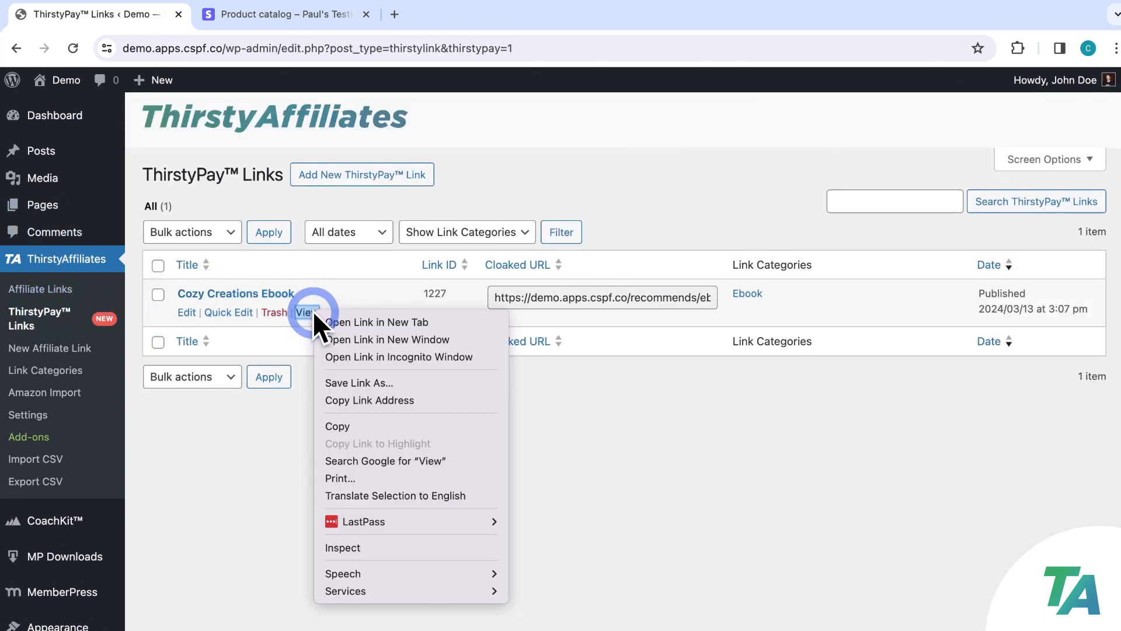
click(425, 356)
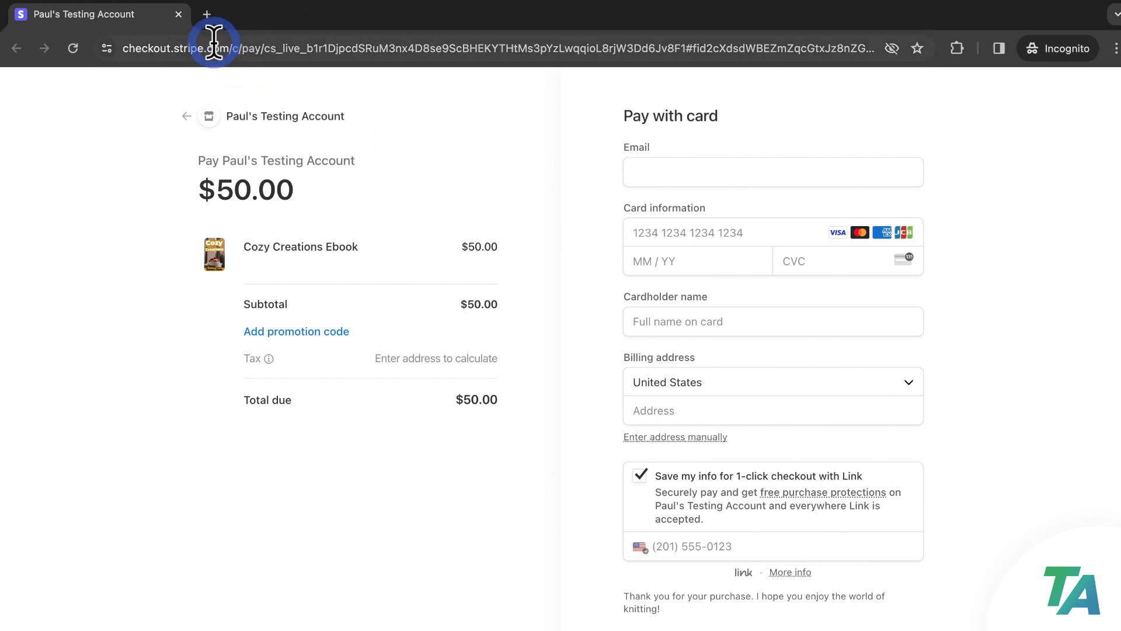
Close the incognito ebook checkout window and return to the ThirstyPay Links list
click(179, 14)
click(182, 16)
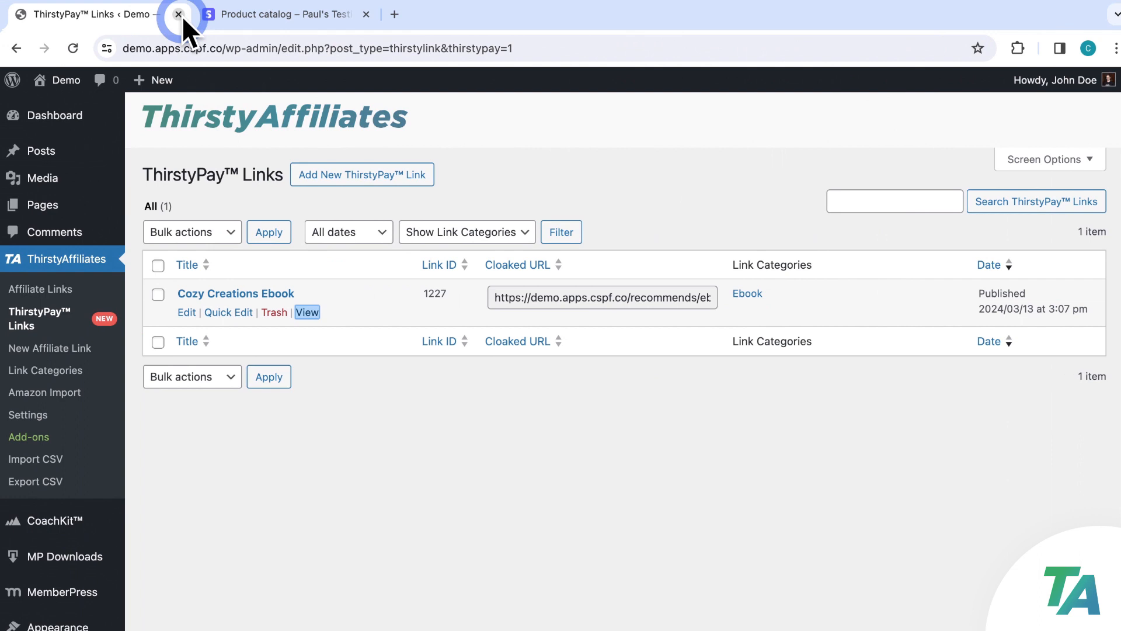
Create a new ThirstyPay link titled 'VIP Podcast' and open its Product dropdown
click(493, 154)
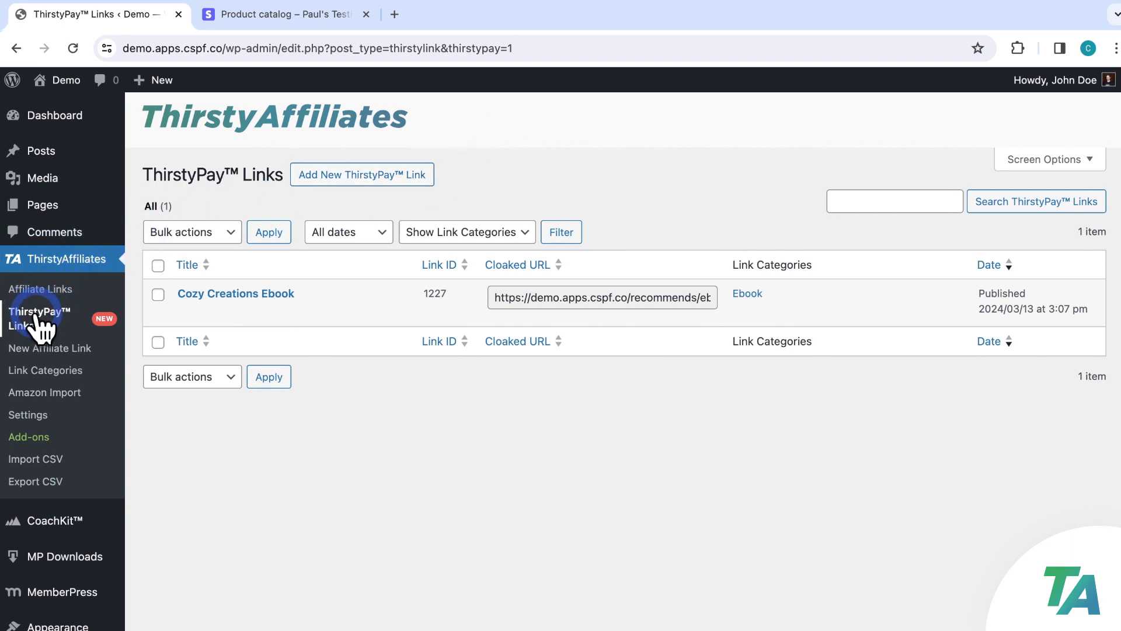
click(328, 188)
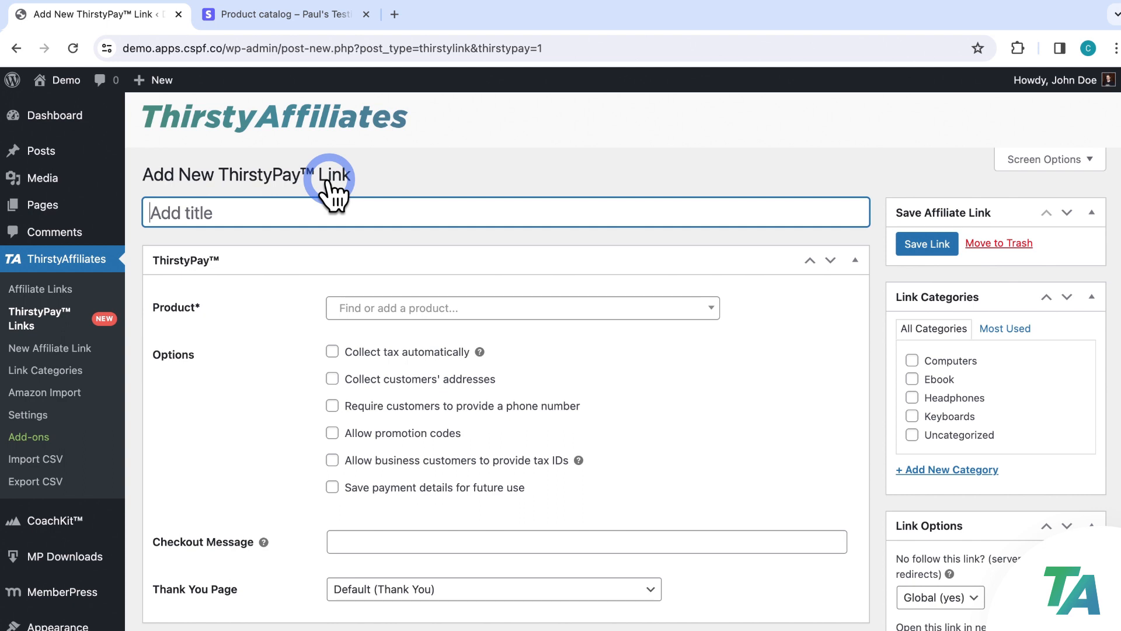
text(VIP)
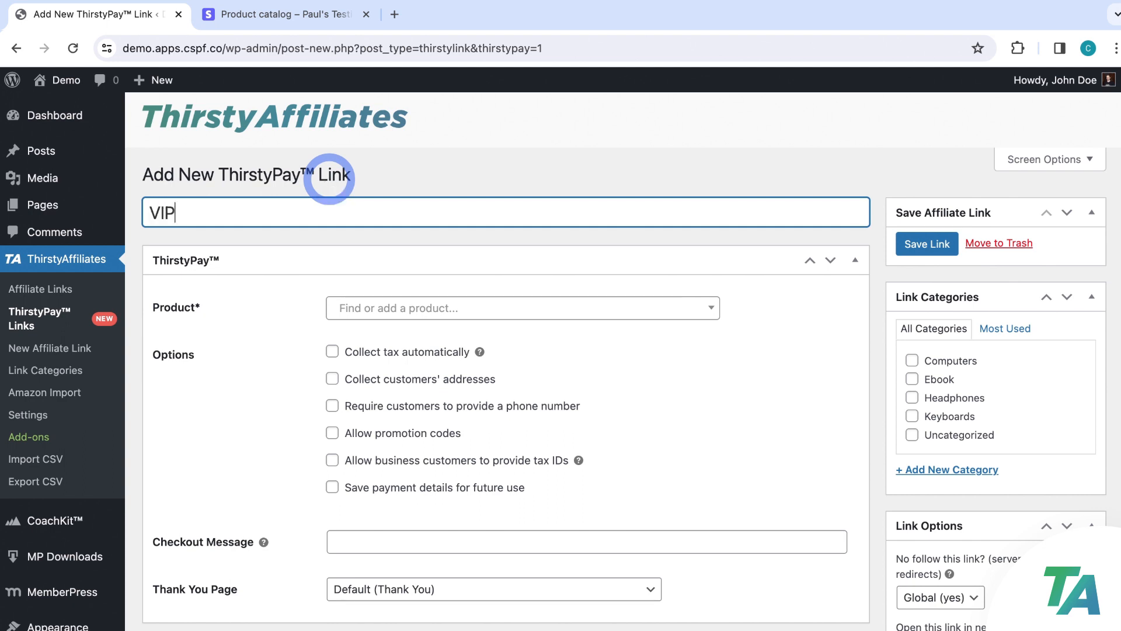
text( Podcast)
click(385, 179)
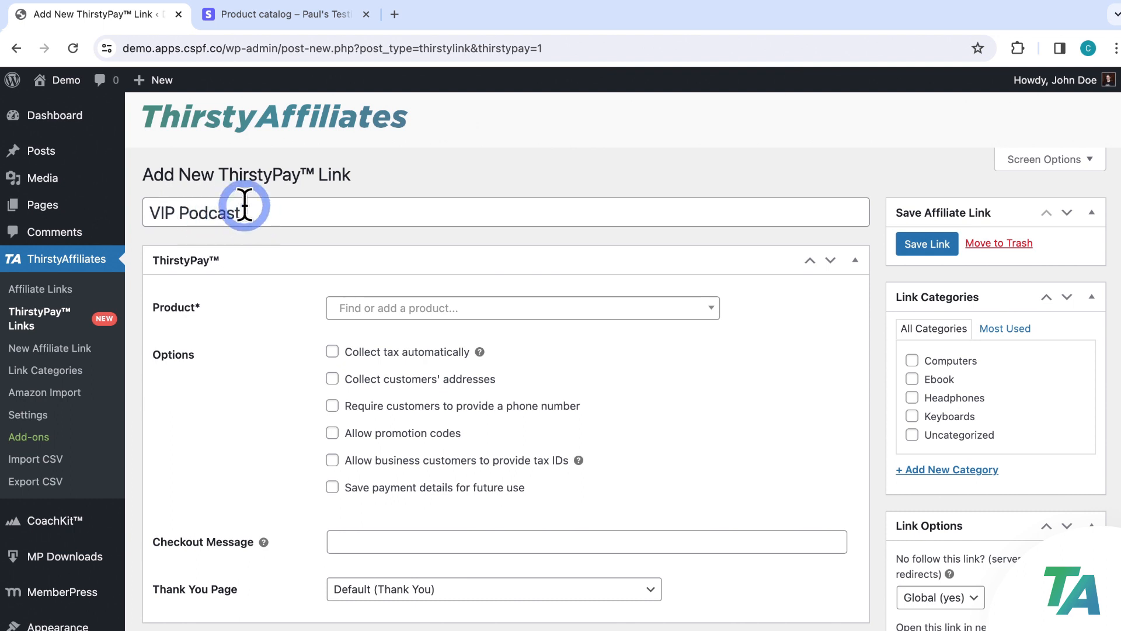
scroll(795, 331, down, 3)
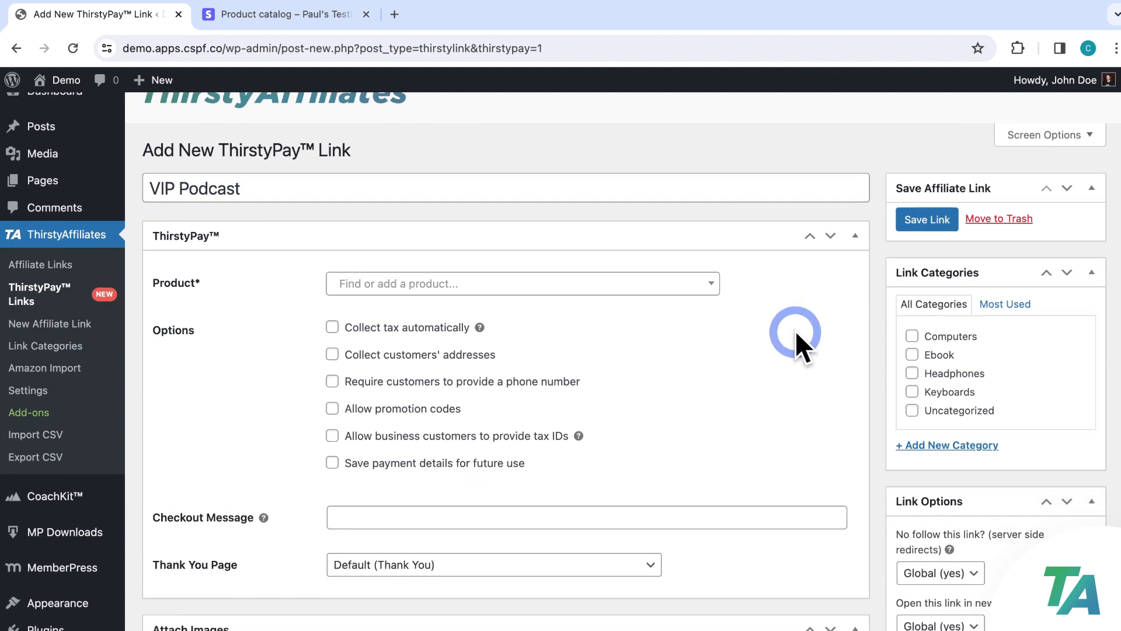
click(711, 208)
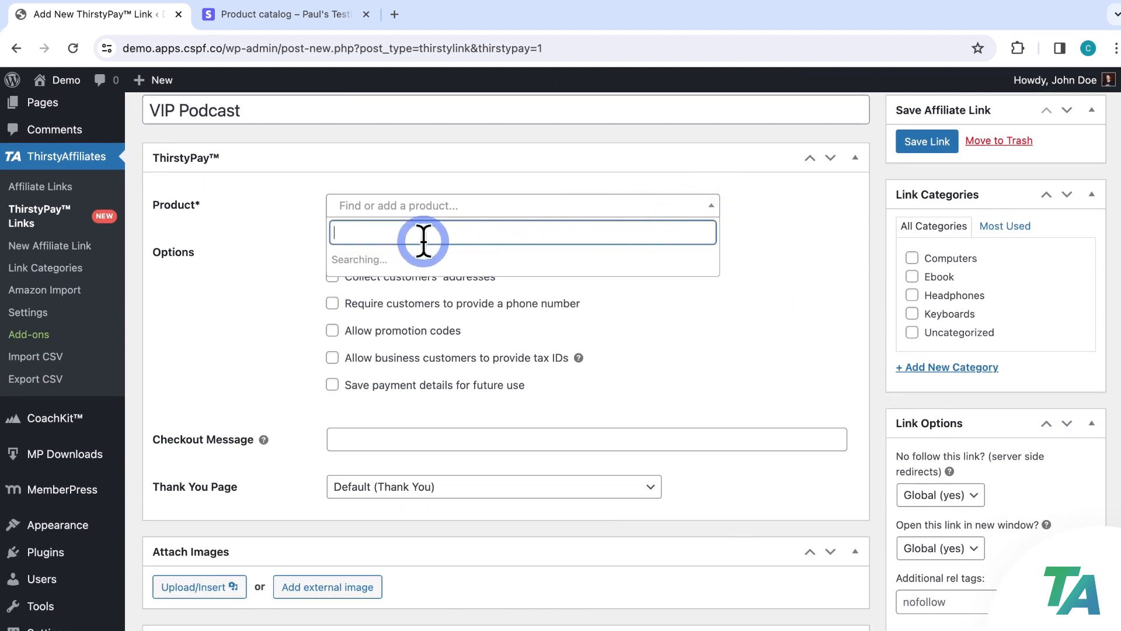
Add a 'VIP Podcast' product priced 19 USD, recurring with Monthly billing
click(390, 250)
click(463, 315)
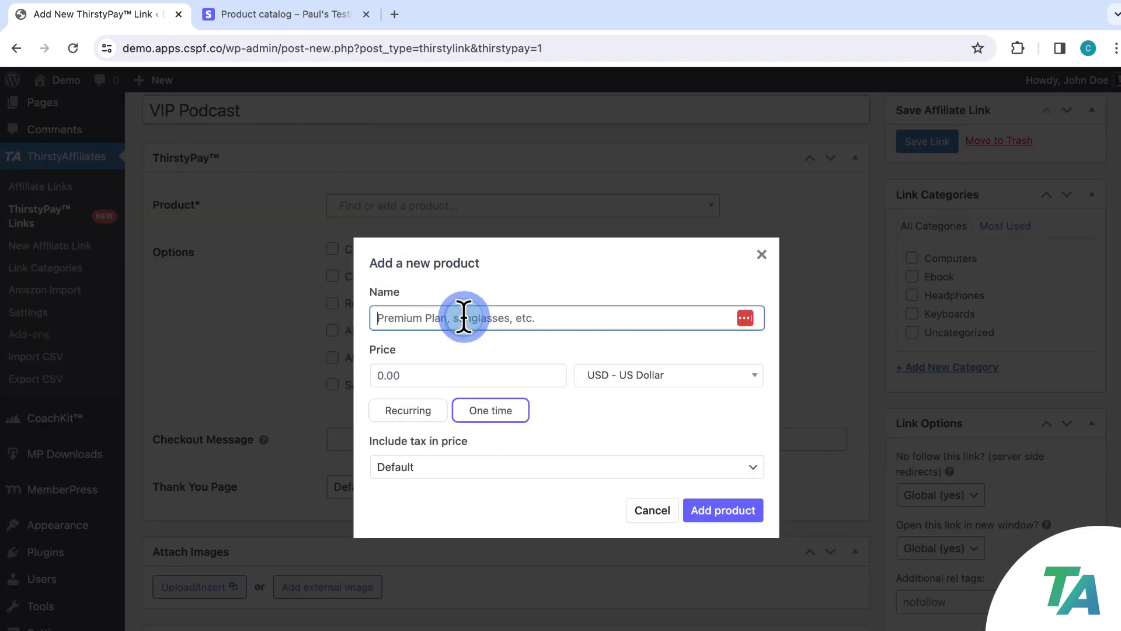
text(VIP Podcast)
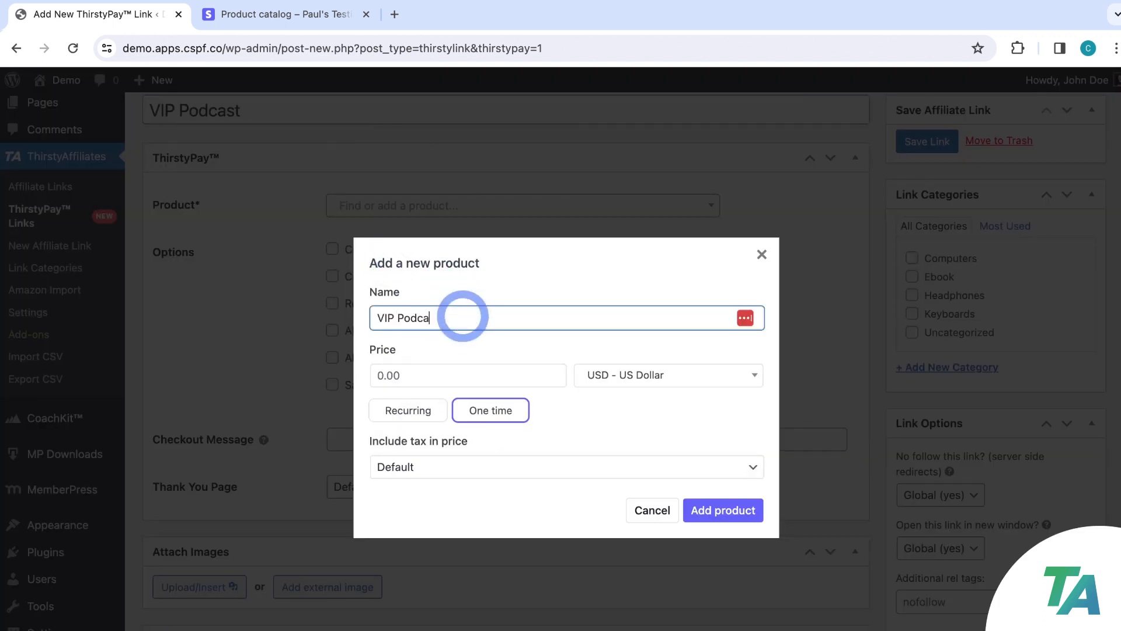
click(453, 373)
text(19)
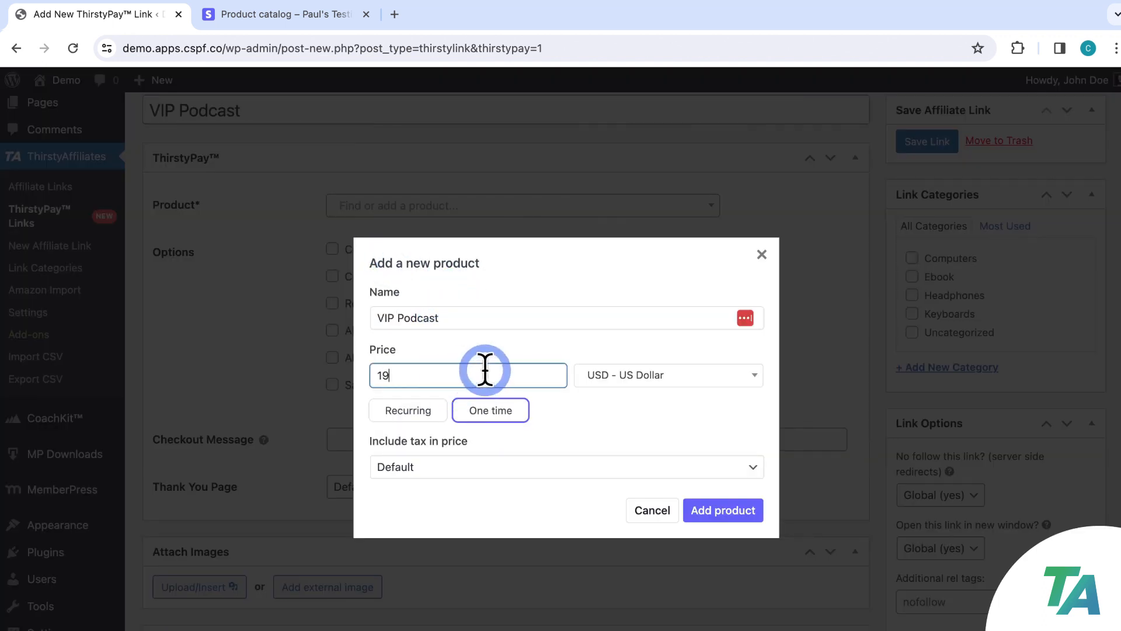
click(416, 411)
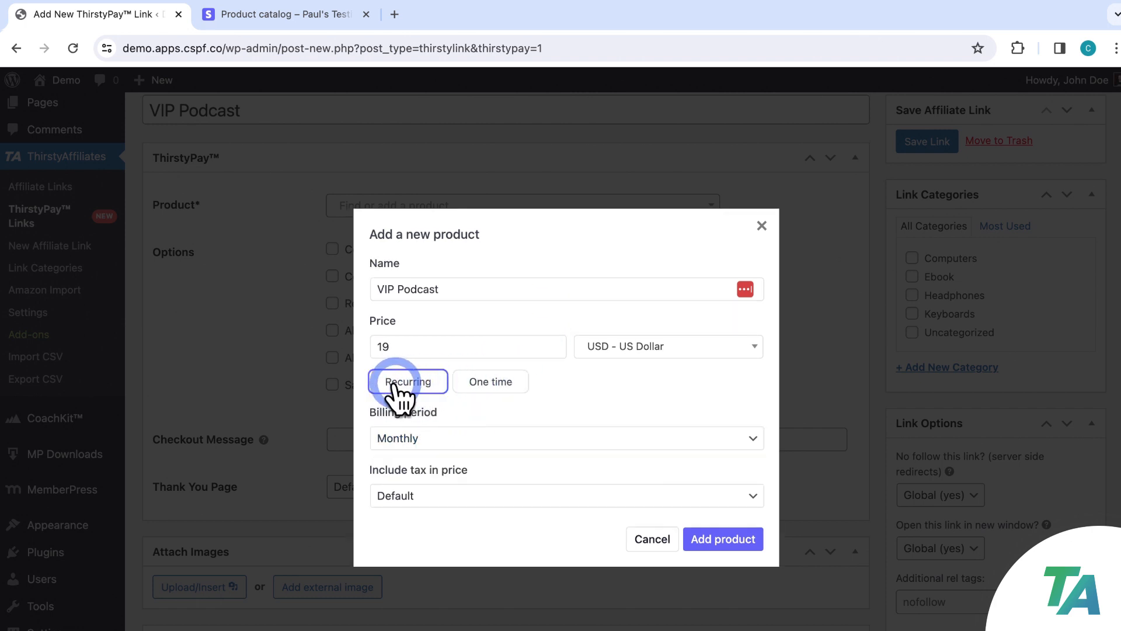
click(751, 439)
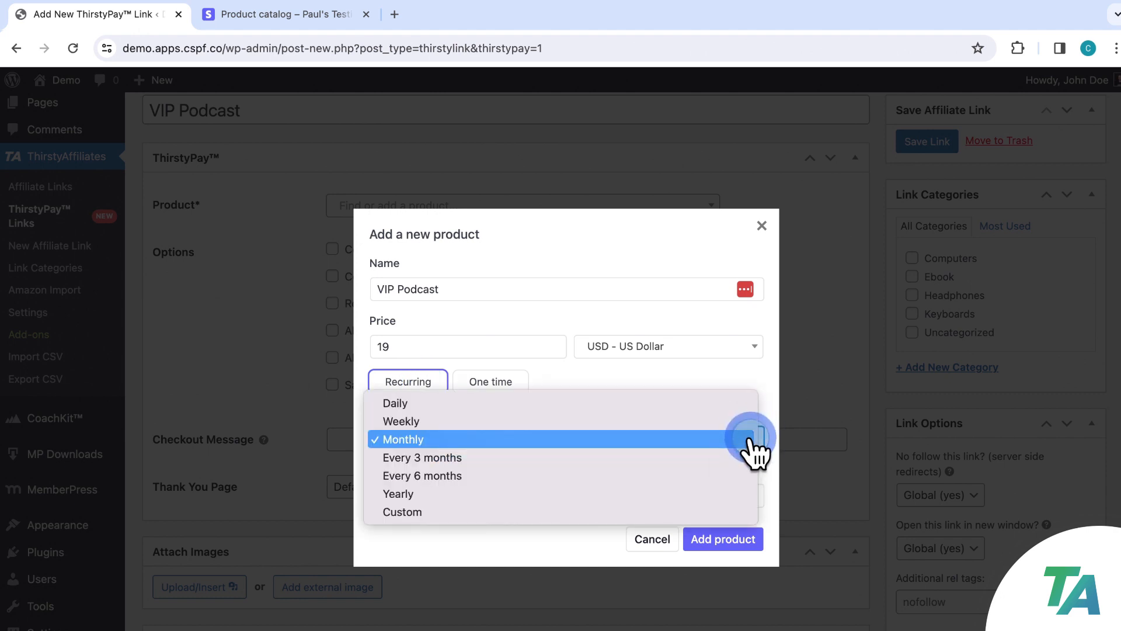
click(751, 439)
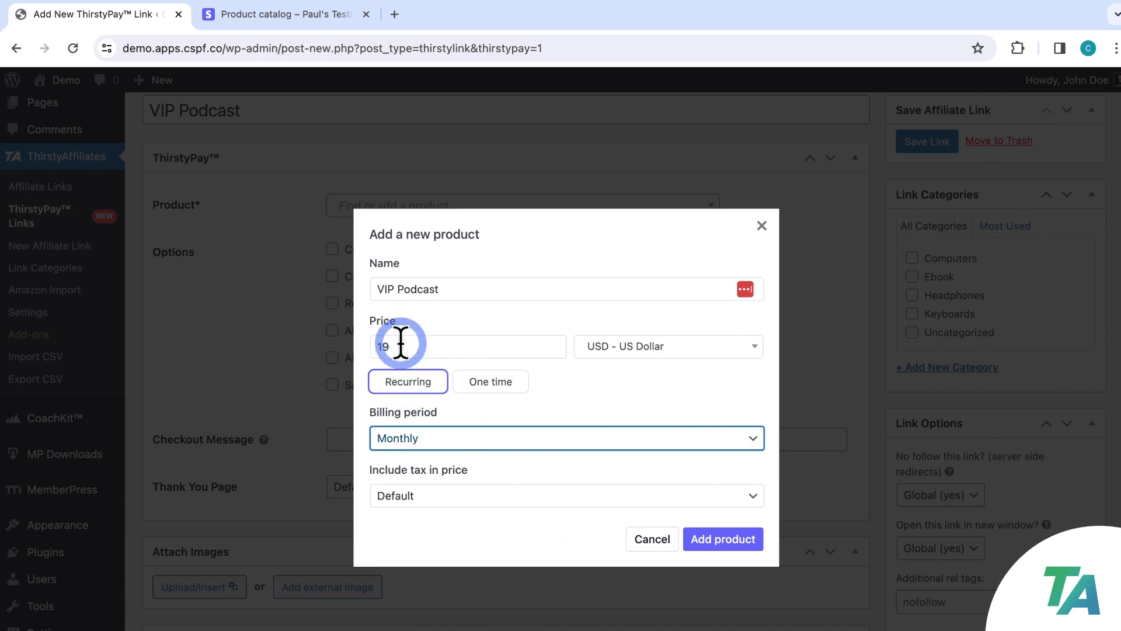
click(709, 539)
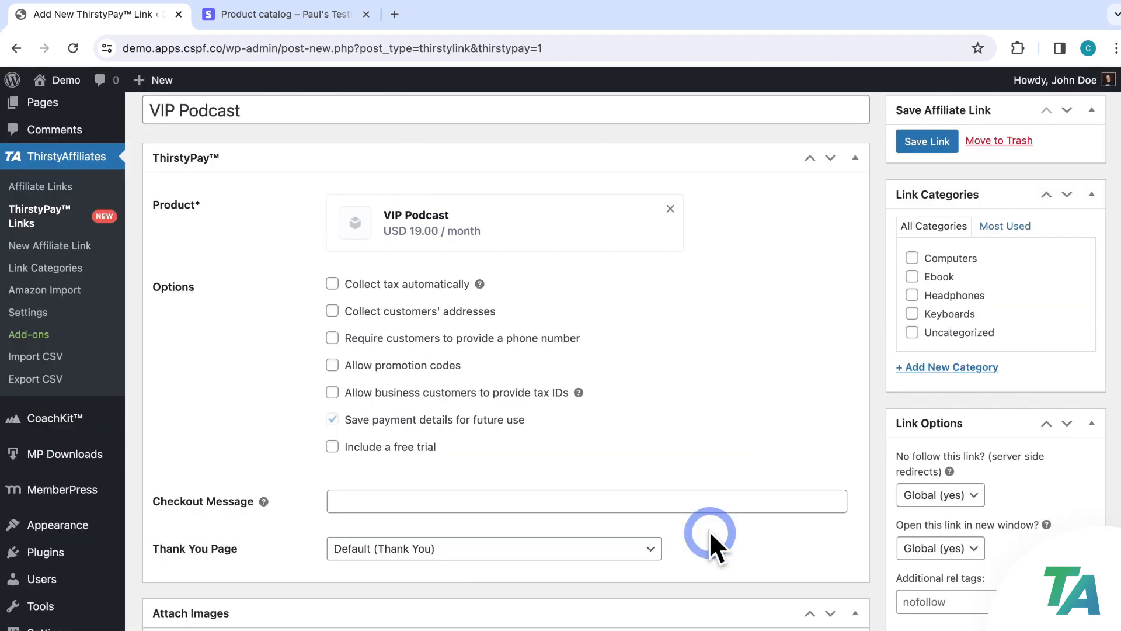
Turn on automatic tax, billing-address-only collection and promotion codes for the link
click(332, 284)
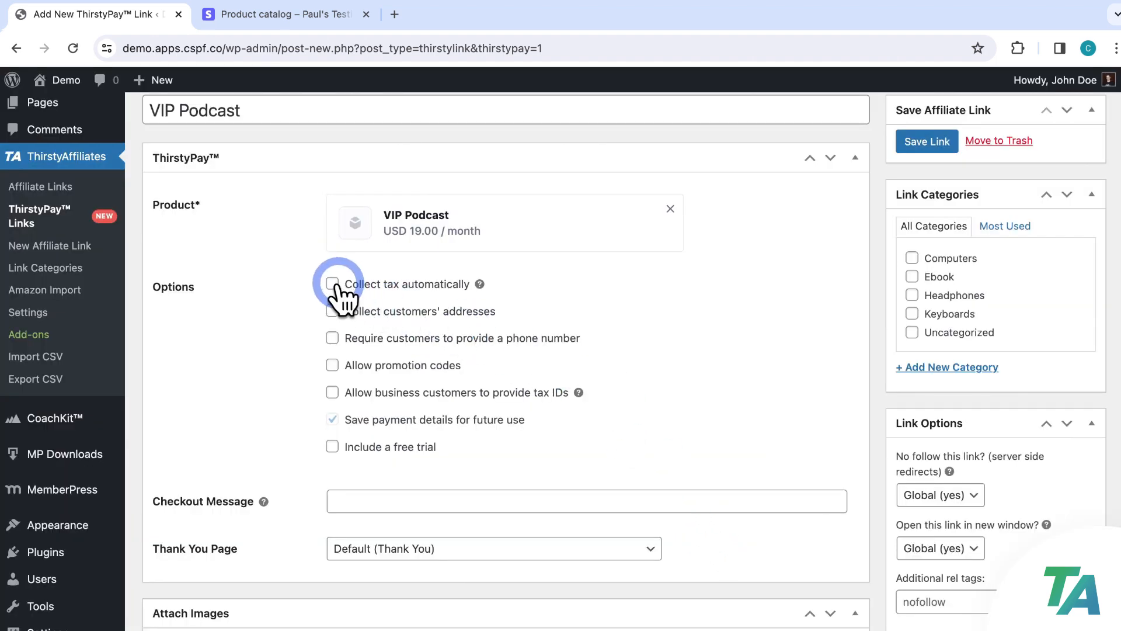
click(333, 311)
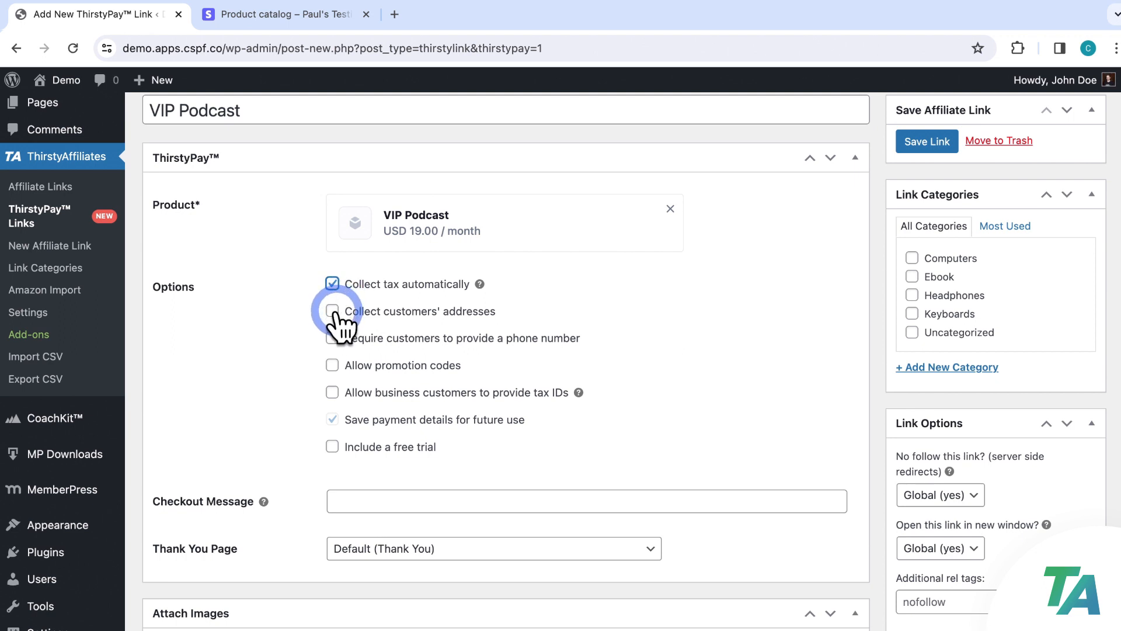
click(332, 311)
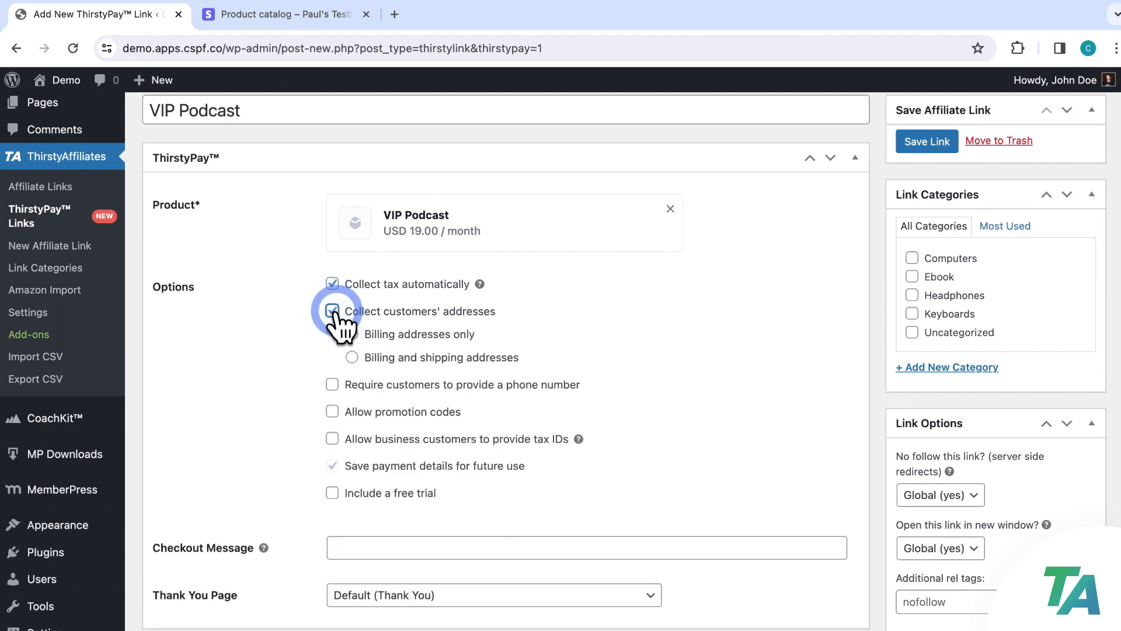
click(352, 333)
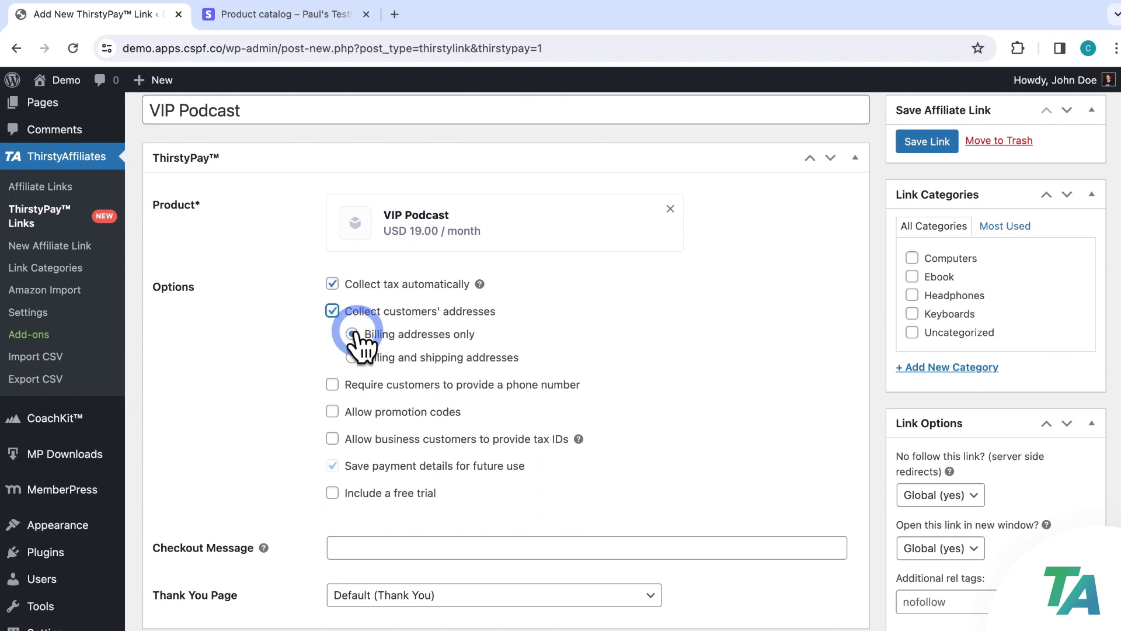
click(328, 410)
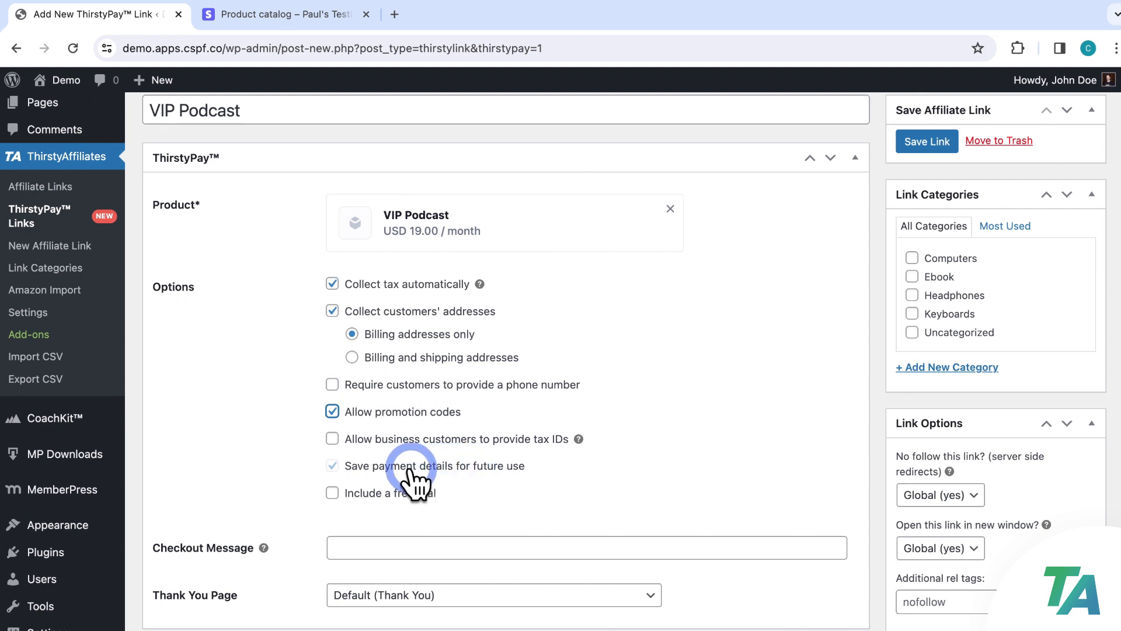
Try a 30-day free trial, then remove it so the subscription has none
click(332, 493)
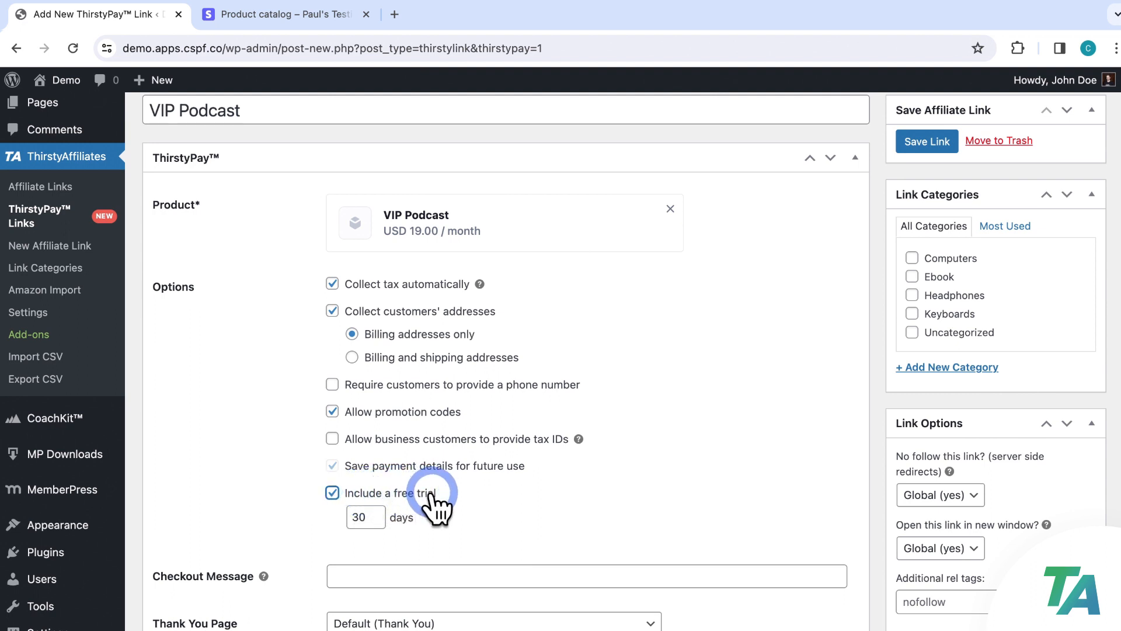
double_click(376, 516)
click(371, 517)
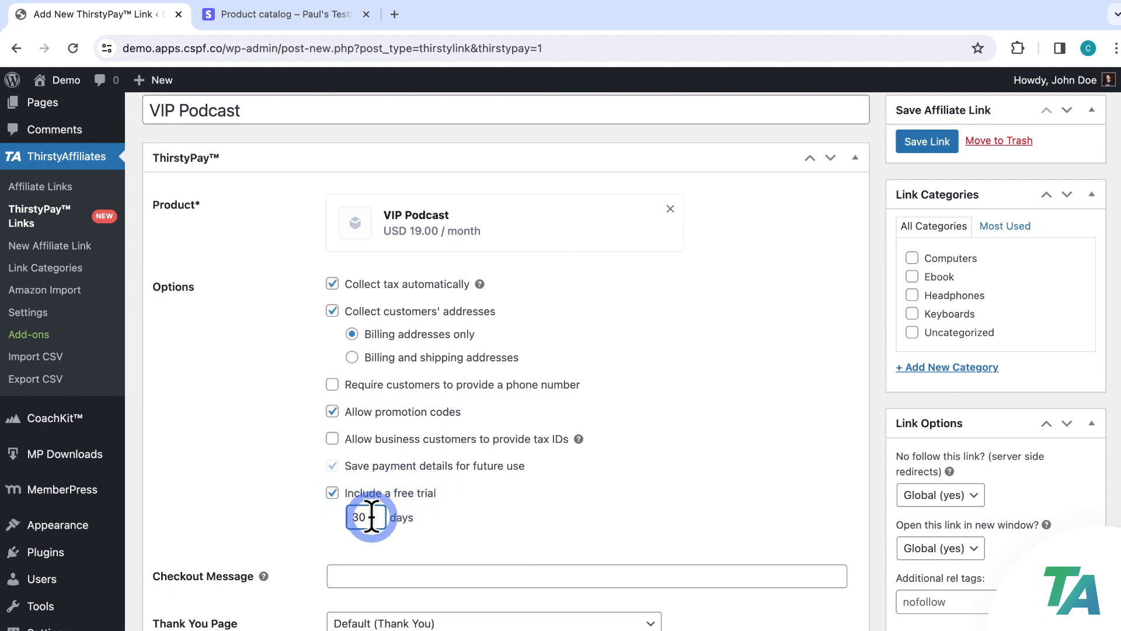
click(332, 493)
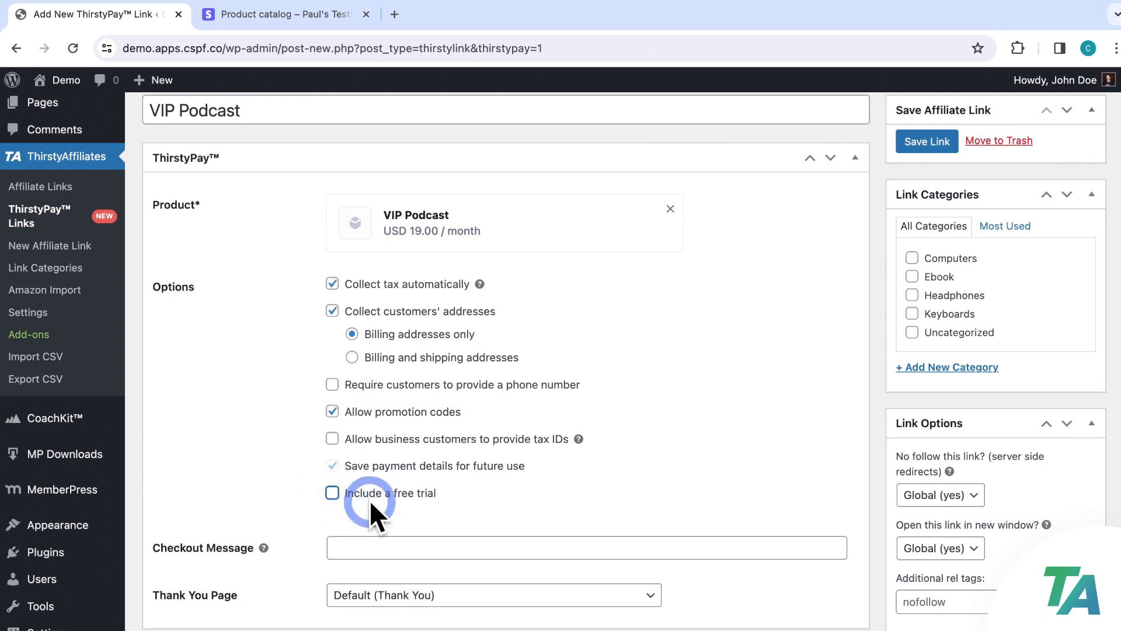
click(481, 547)
Enter the checkout message 'Thank you for subscribing to the pod!'
text(Thank you for)
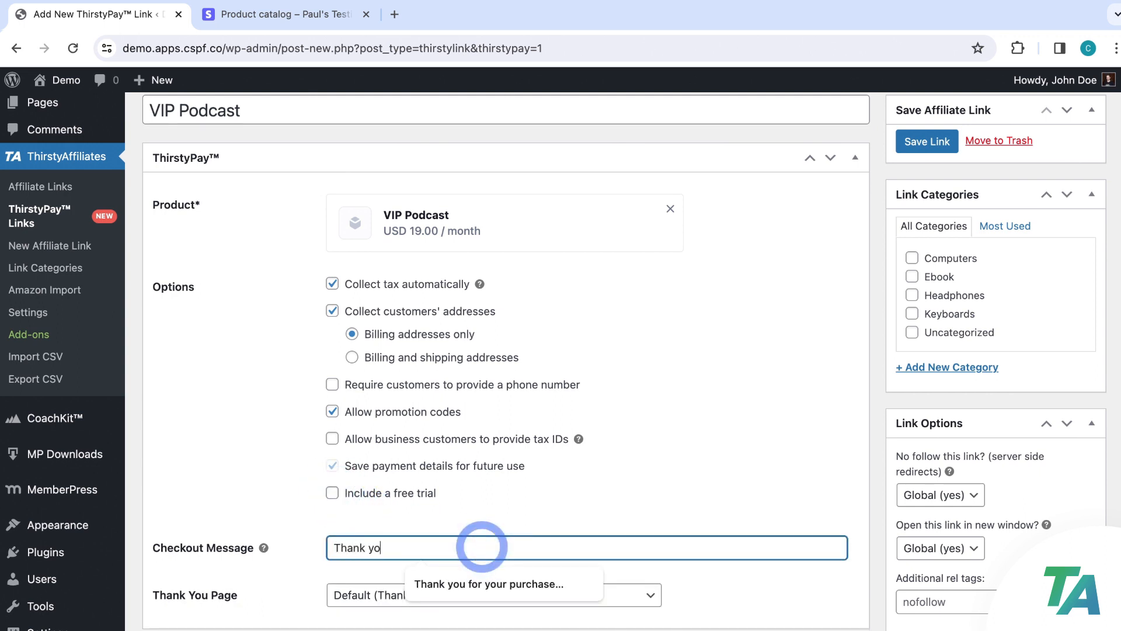
text(ri)
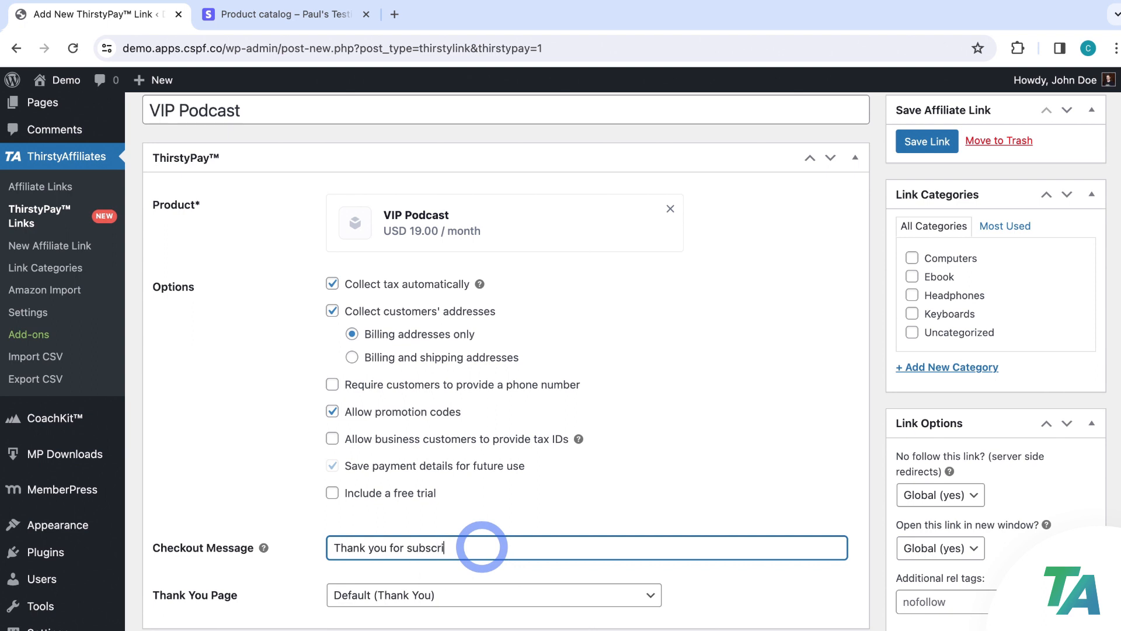
text(bing to the pod!)
click(590, 514)
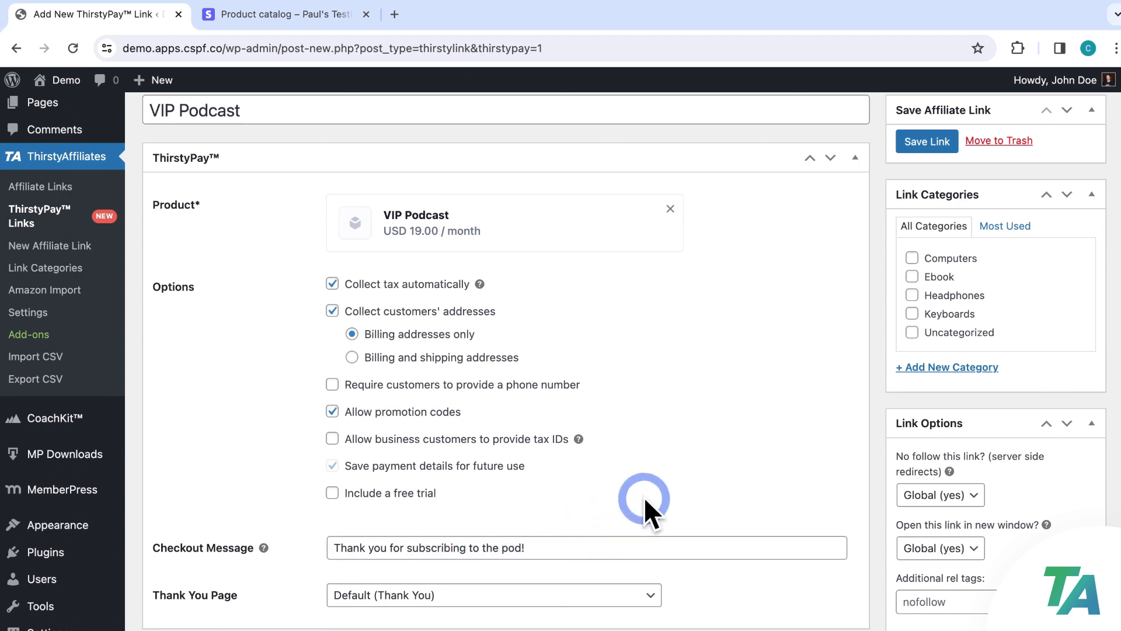
scroll(671, 496, down, 2)
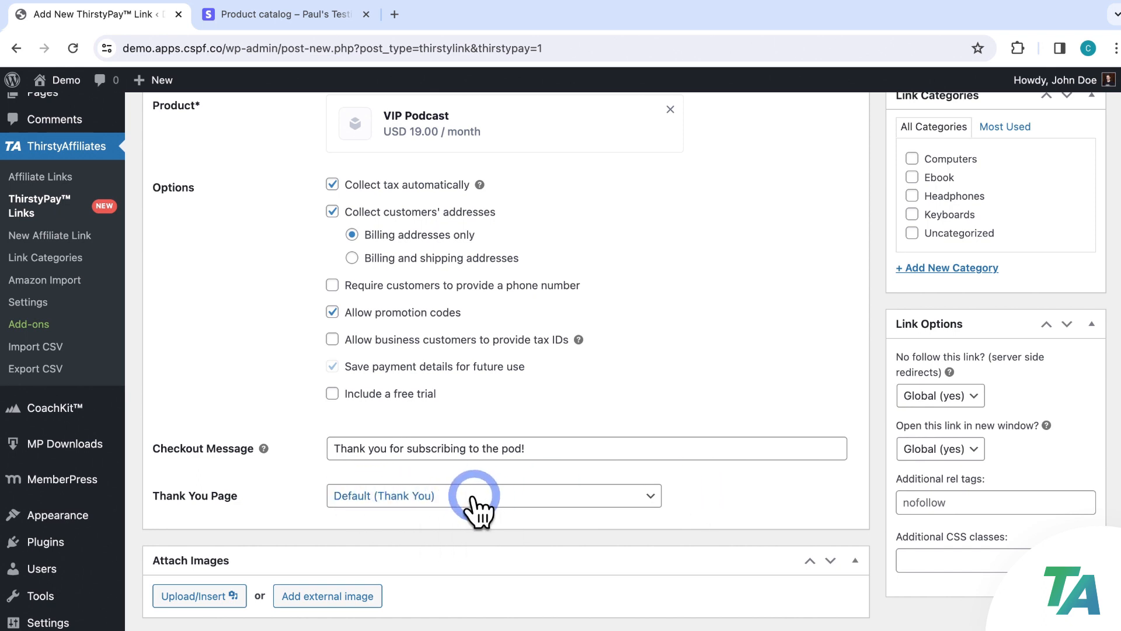
scroll(783, 352, up, 4)
Add a new 'Podcast' link category and save the VIP Podcast link
click(951, 470)
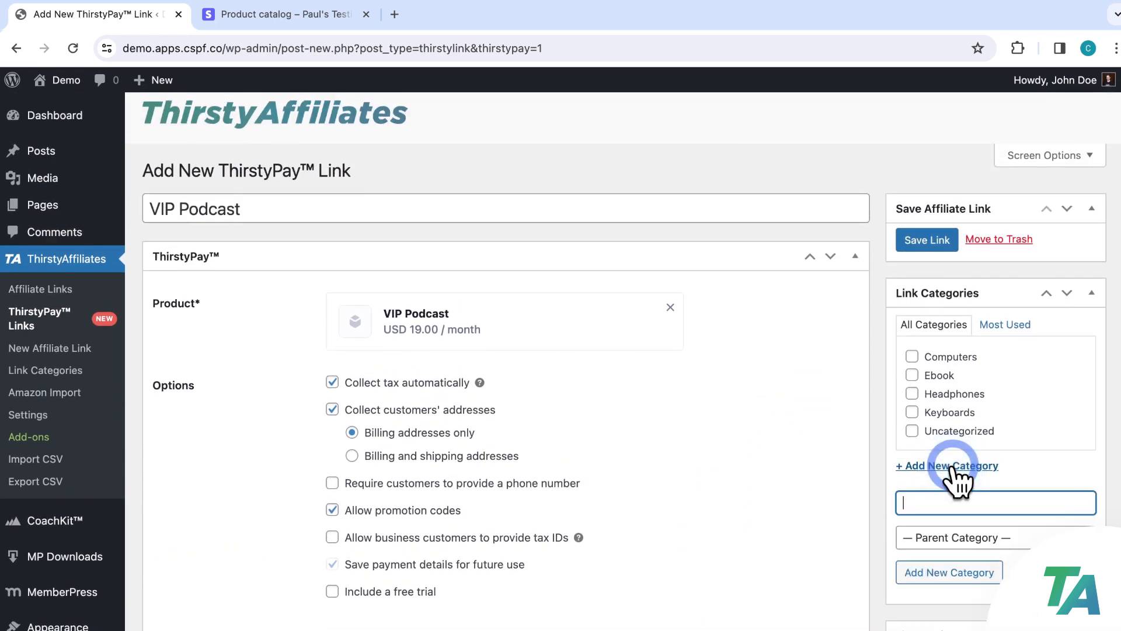
text(Podcat)
key(BackSpace)
text(st)
key(Return)
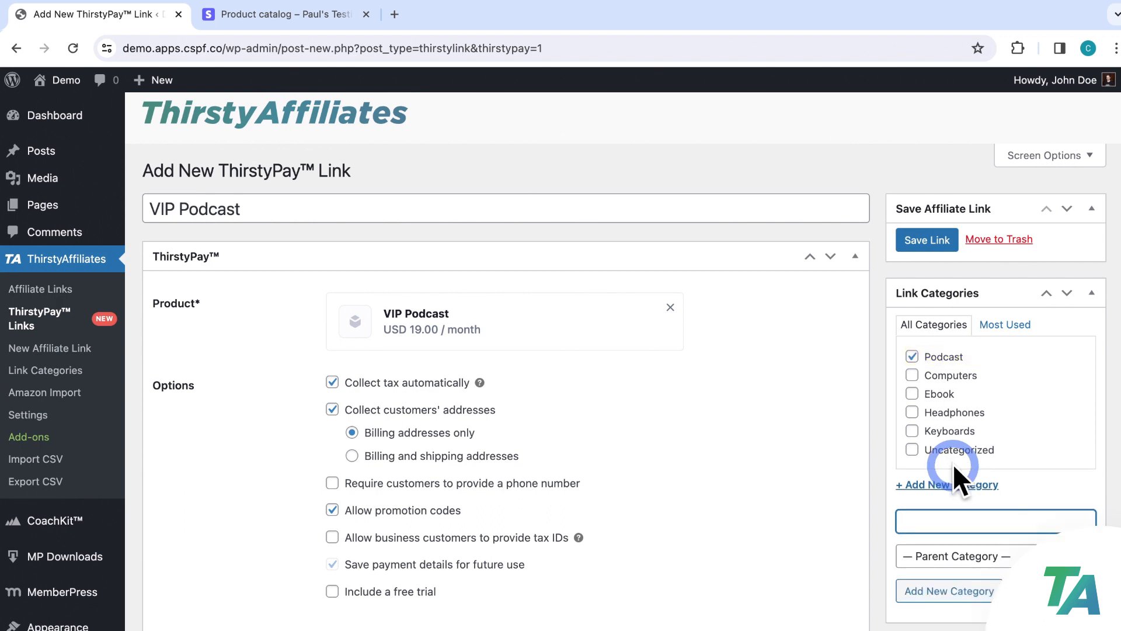
click(950, 244)
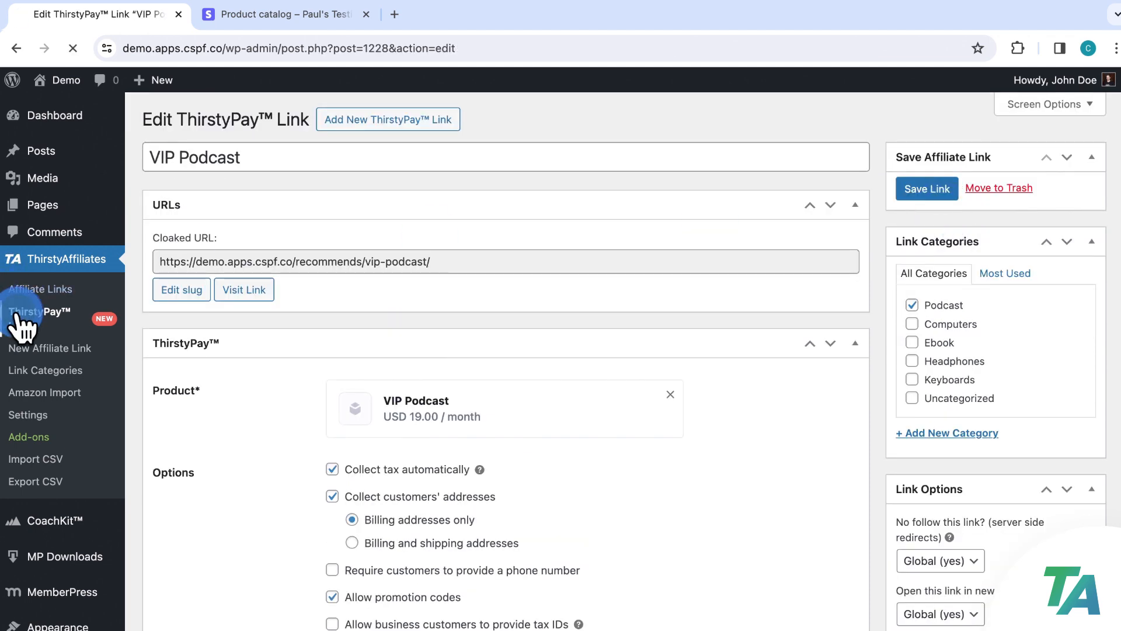
click(37, 315)
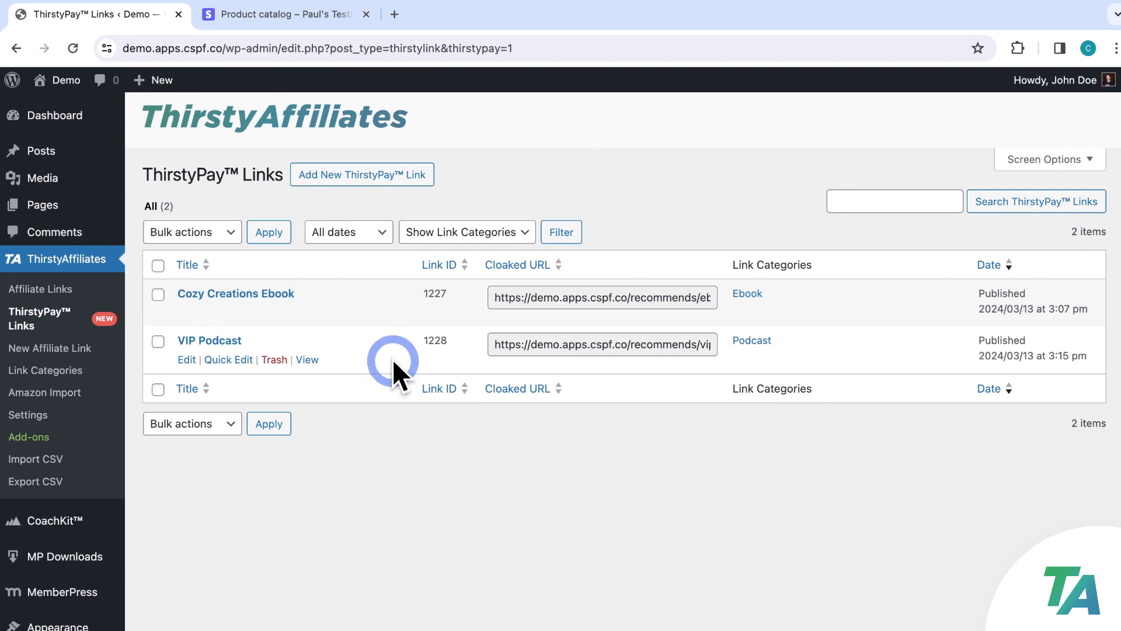
click(298, 16)
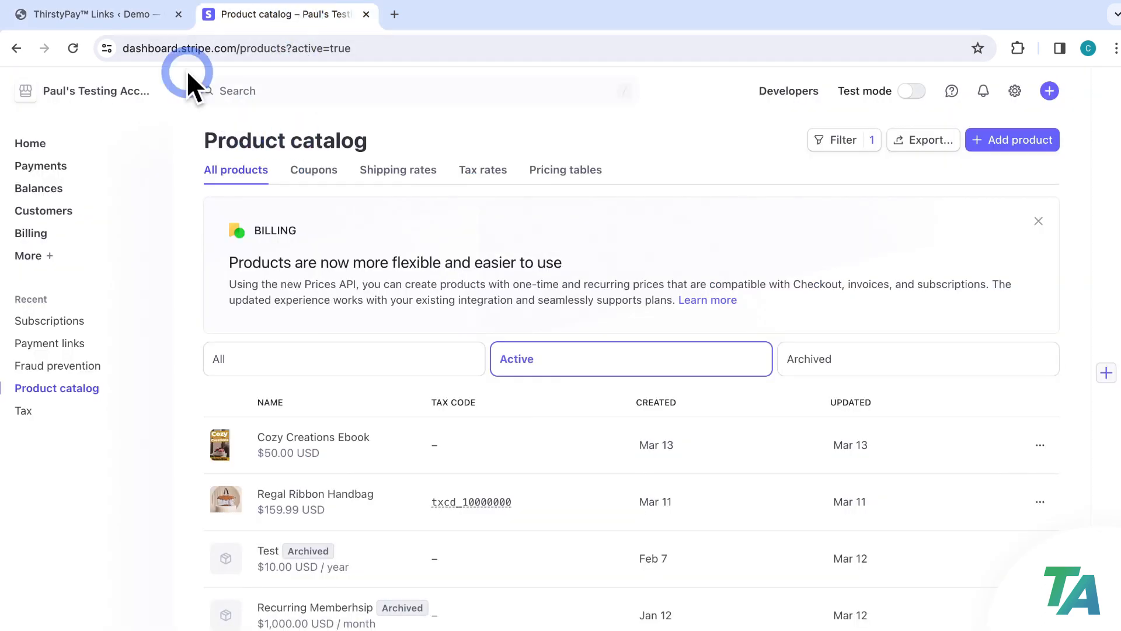
Reload the Stripe catalog and upload Podcast.jpg as the VIP Podcast product image
click(72, 48)
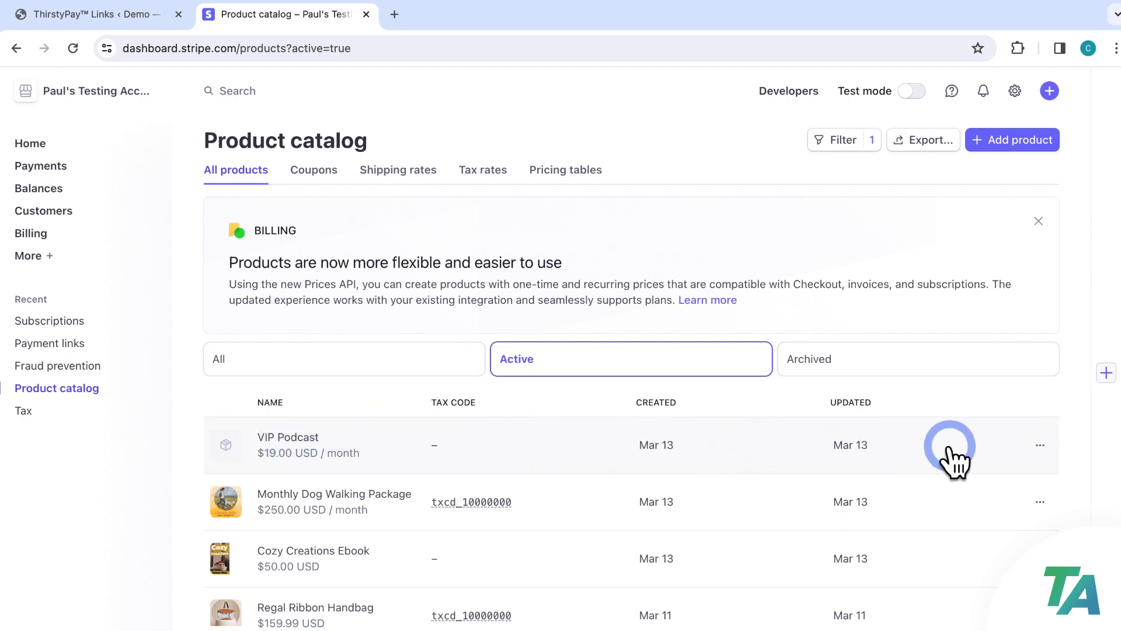
click(1039, 446)
click(1023, 470)
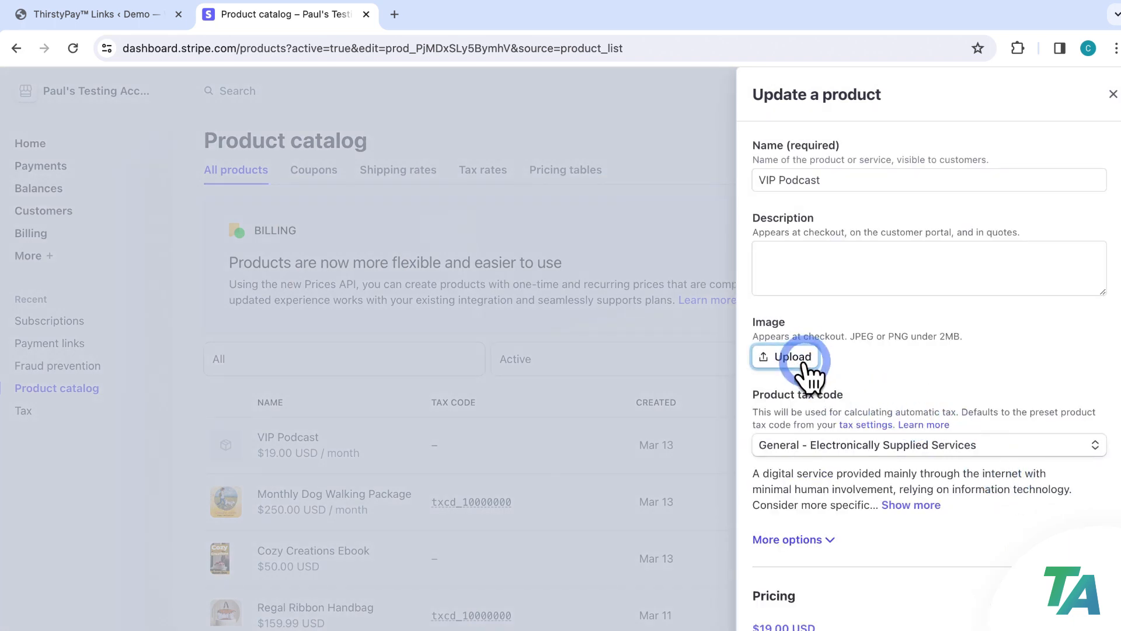
click(805, 359)
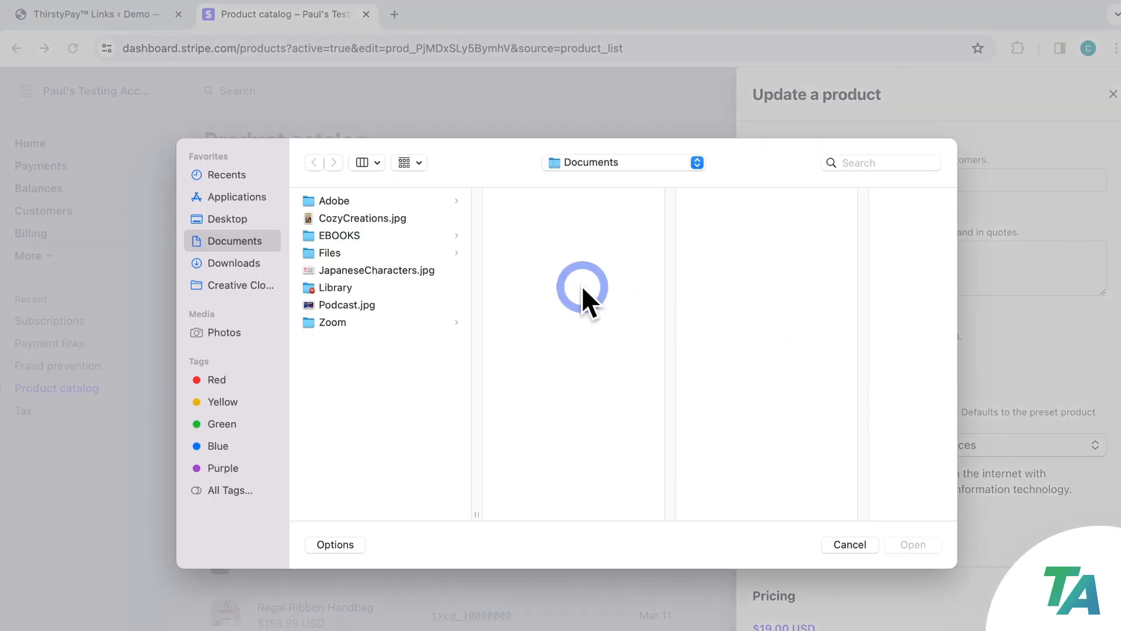
click(347, 304)
click(911, 543)
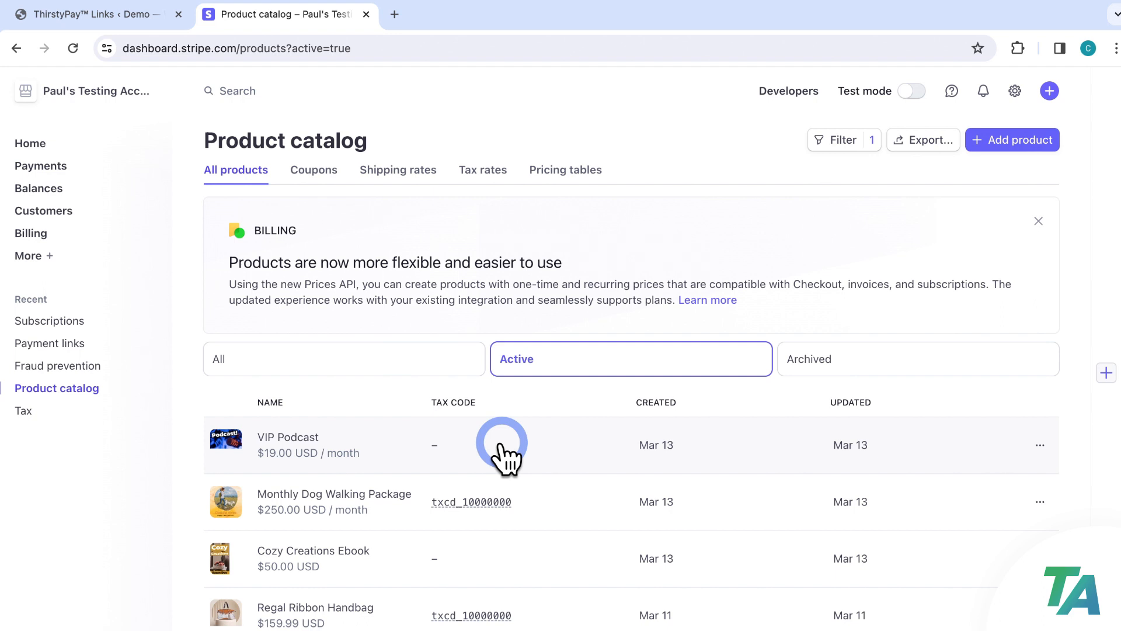
click(315, 175)
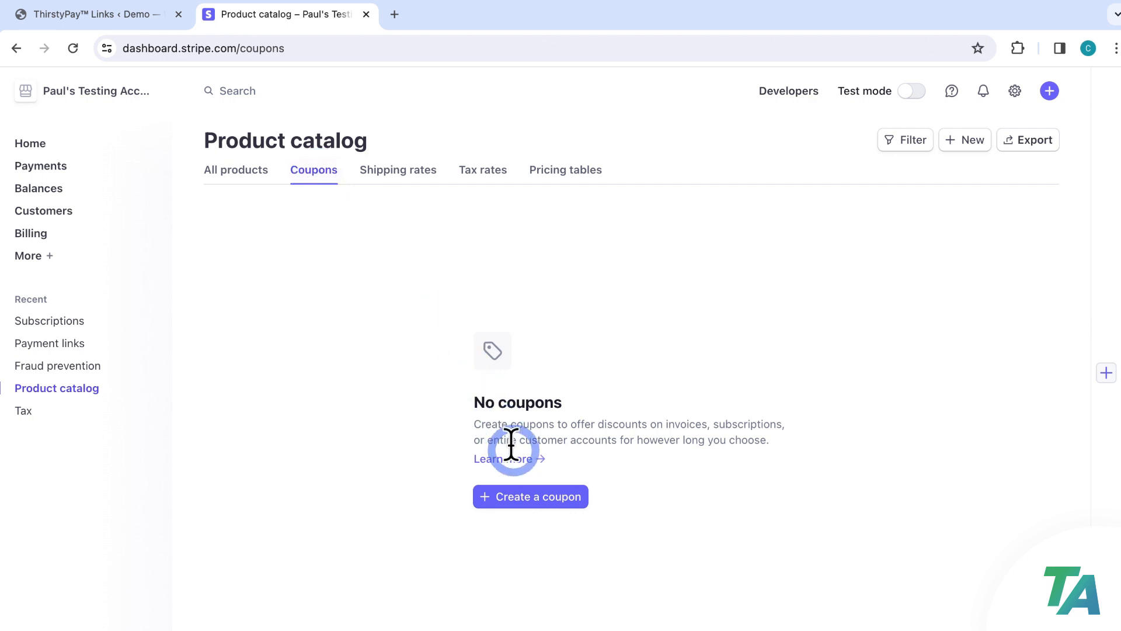
Start a new Stripe coupon named '25OFF'
click(535, 496)
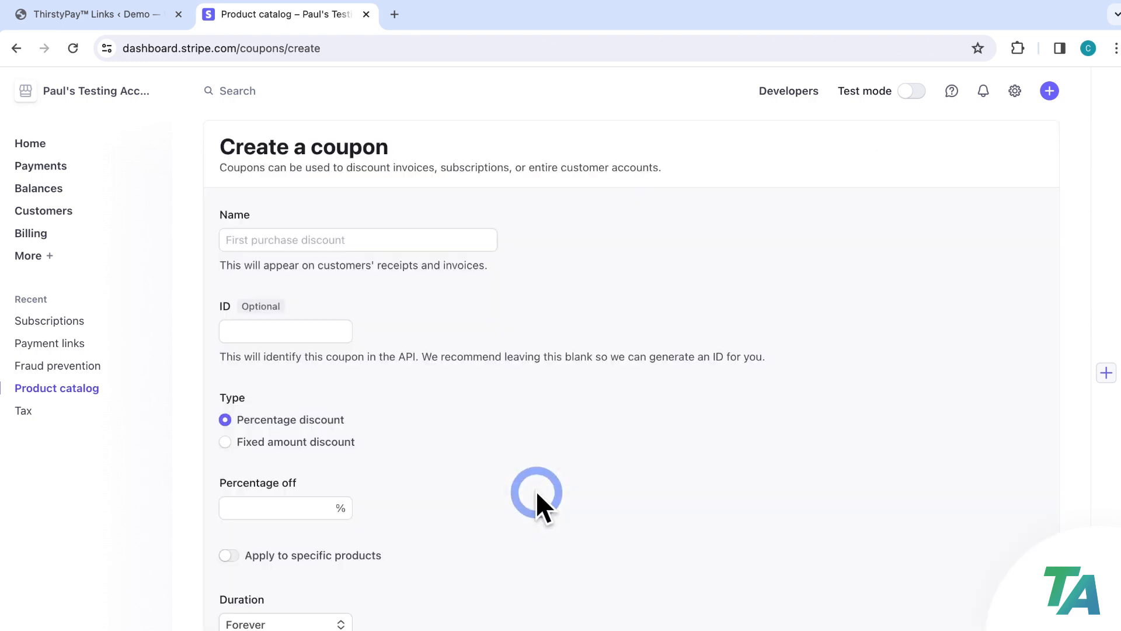
click(422, 238)
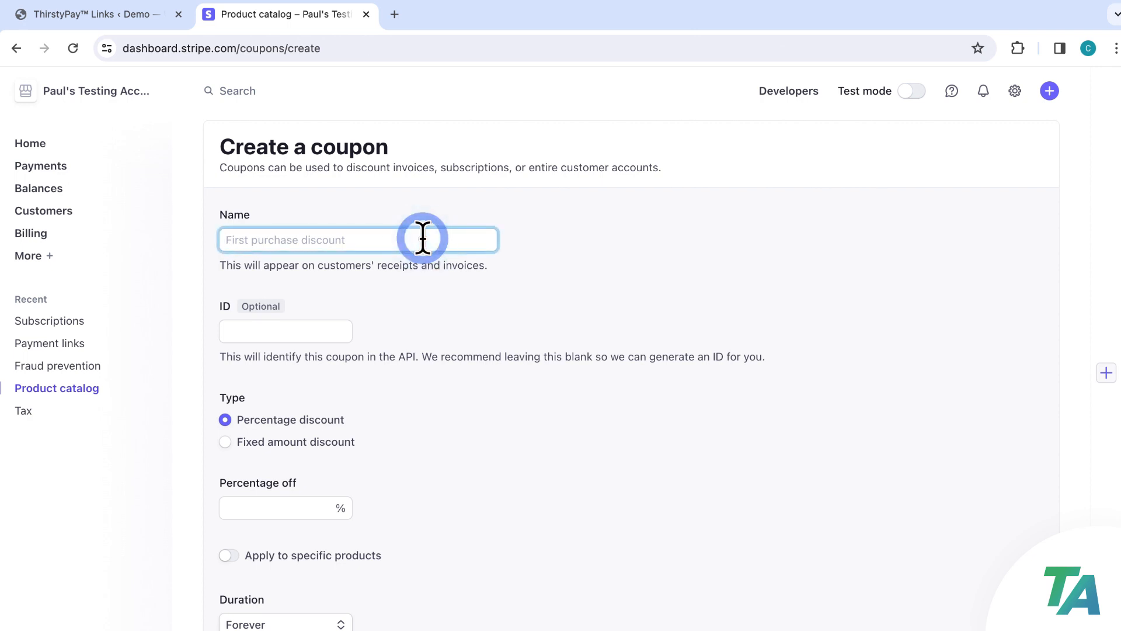
text(25OFF)
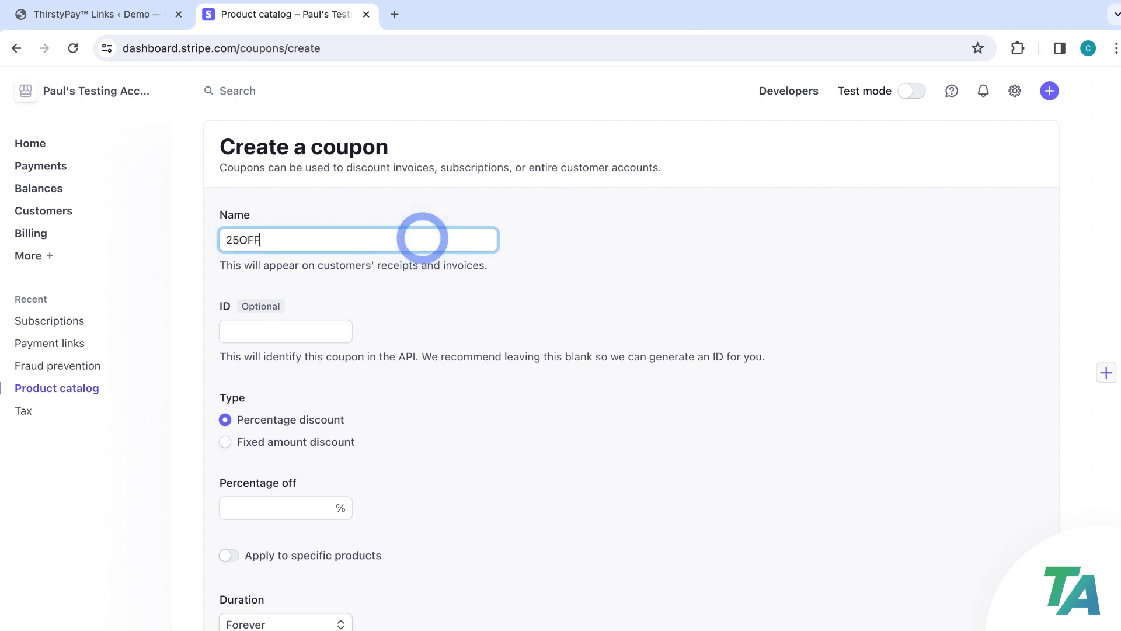
click(416, 292)
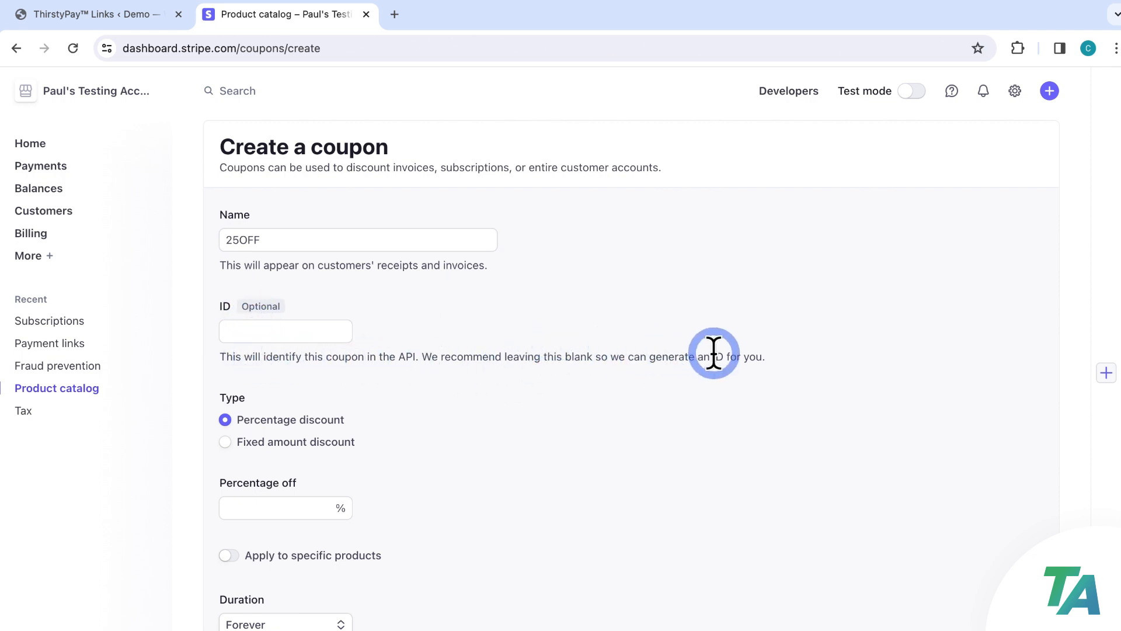
Make the coupon a percentage discount of 25% off
scroll(429, 411, down, 3)
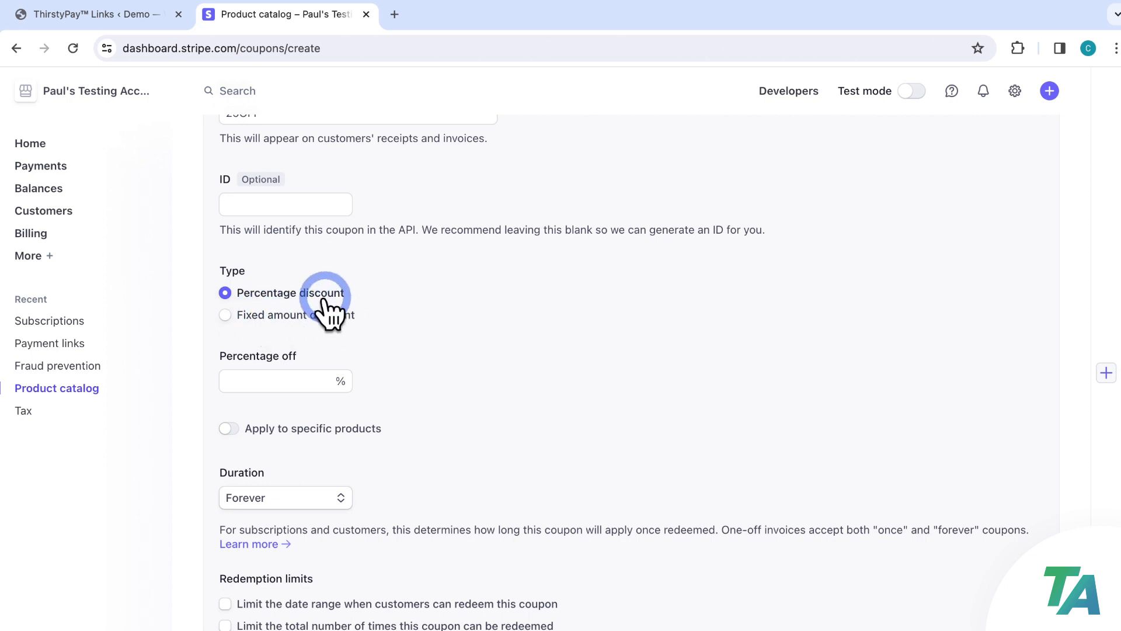
click(227, 315)
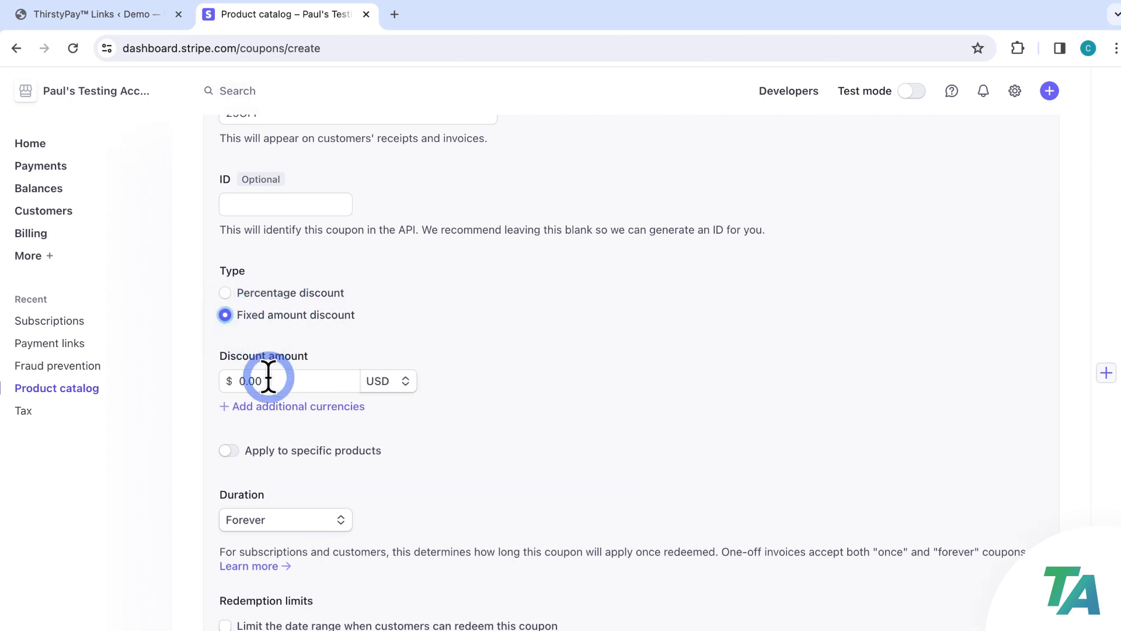
drag(267, 379, 226, 378)
click(446, 376)
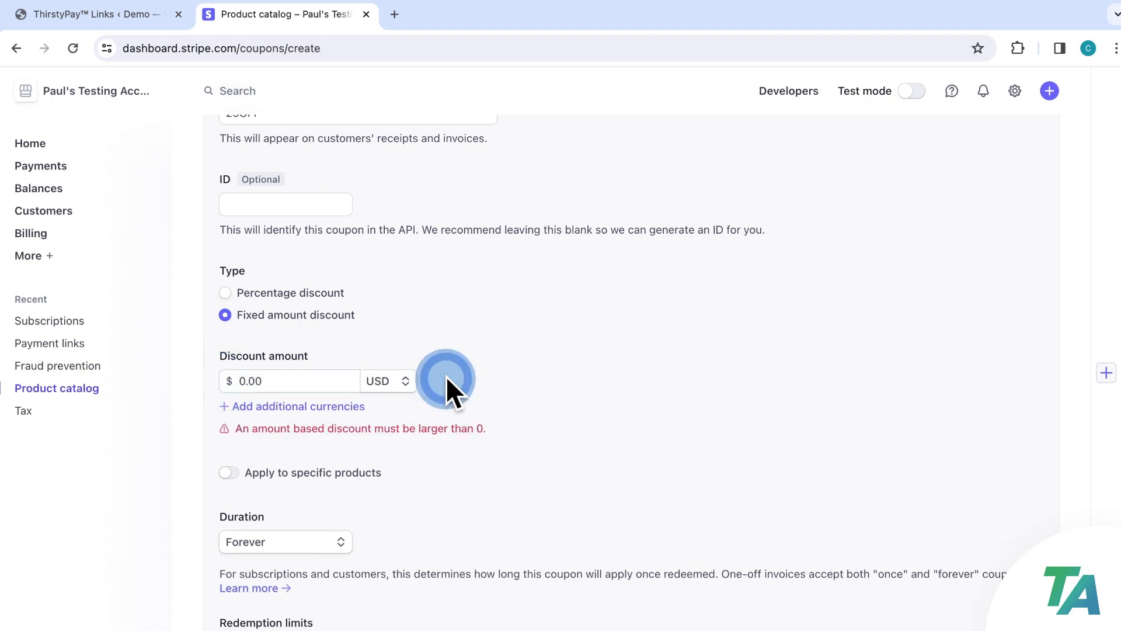
click(234, 296)
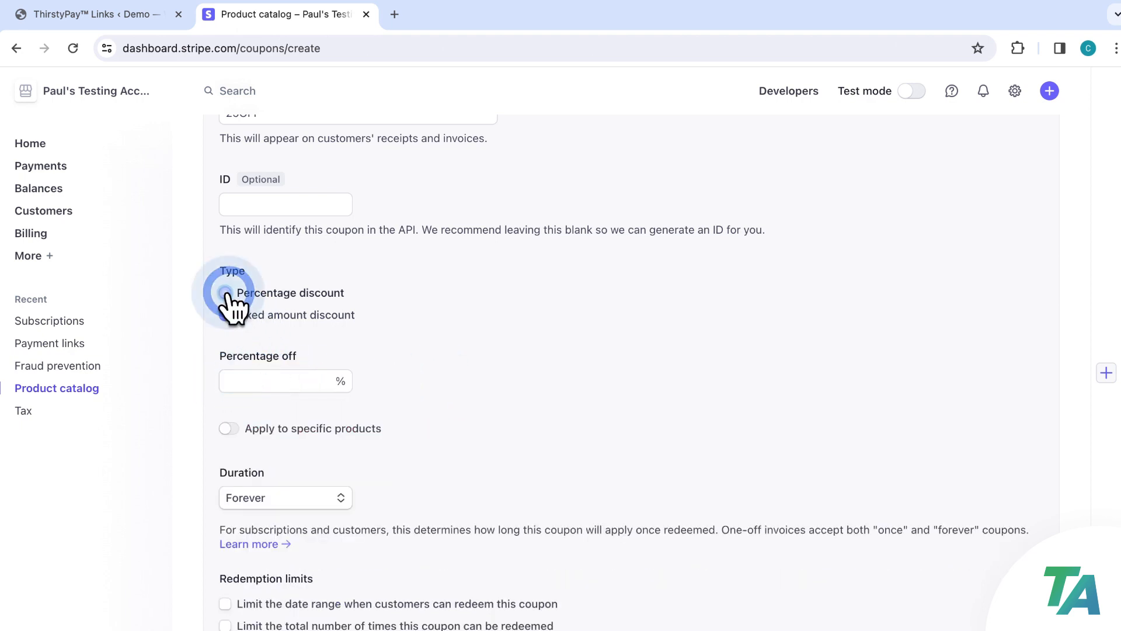
click(269, 381)
text(25)
click(415, 383)
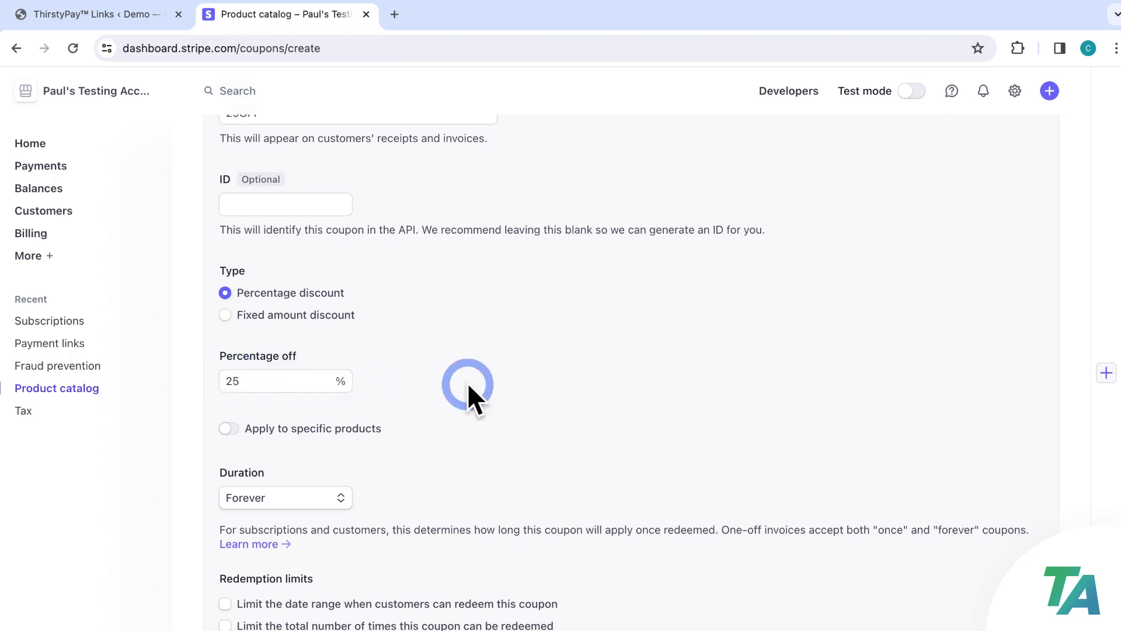
Restrict the coupon to the VIP Podcast product only
scroll(458, 383, down, 3)
click(239, 343)
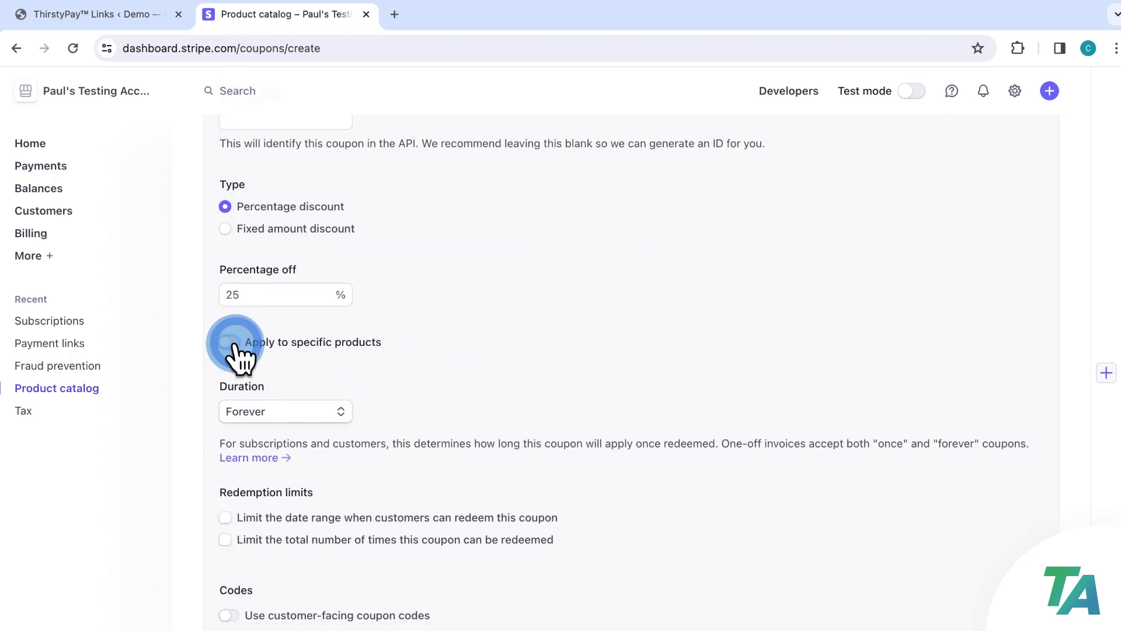
scroll(551, 339, down, 3)
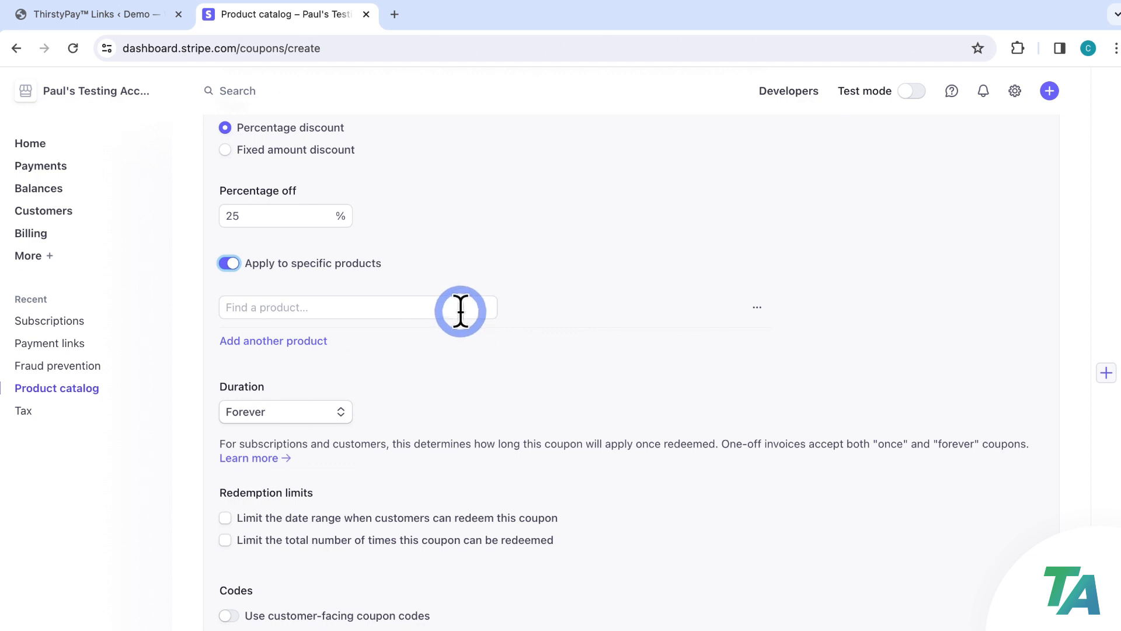
click(351, 309)
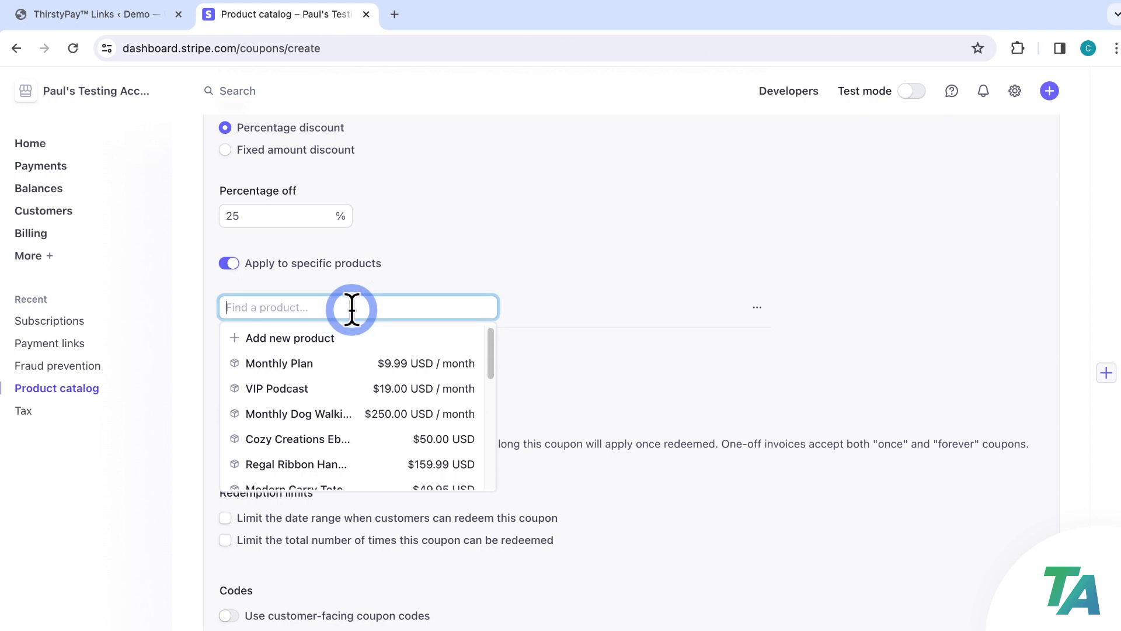
click(315, 386)
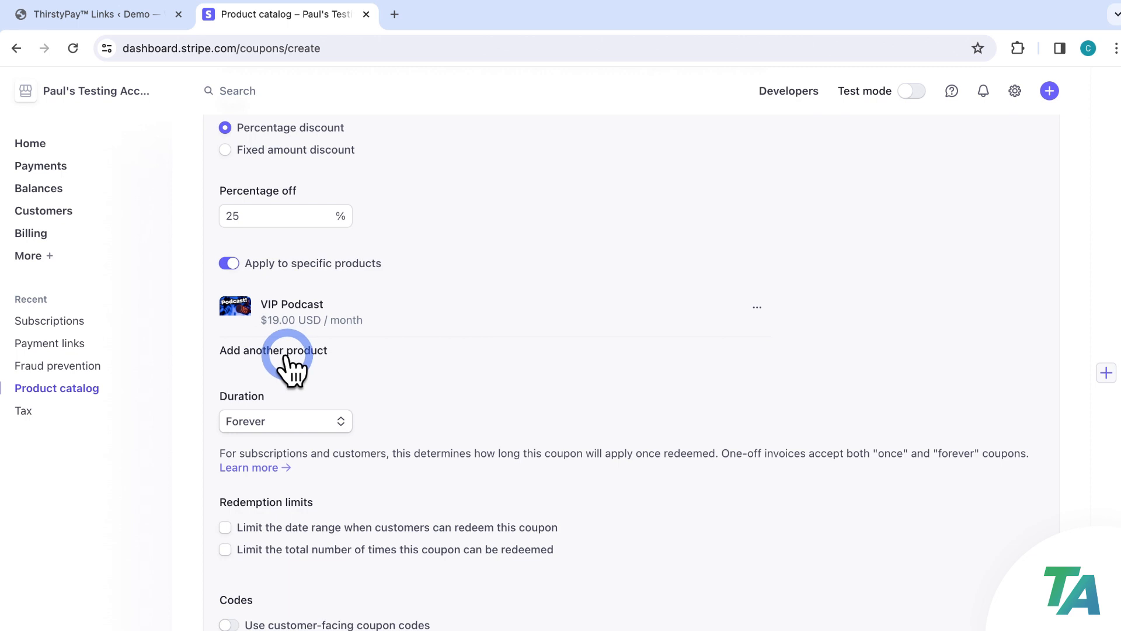
scroll(386, 356, down, 1)
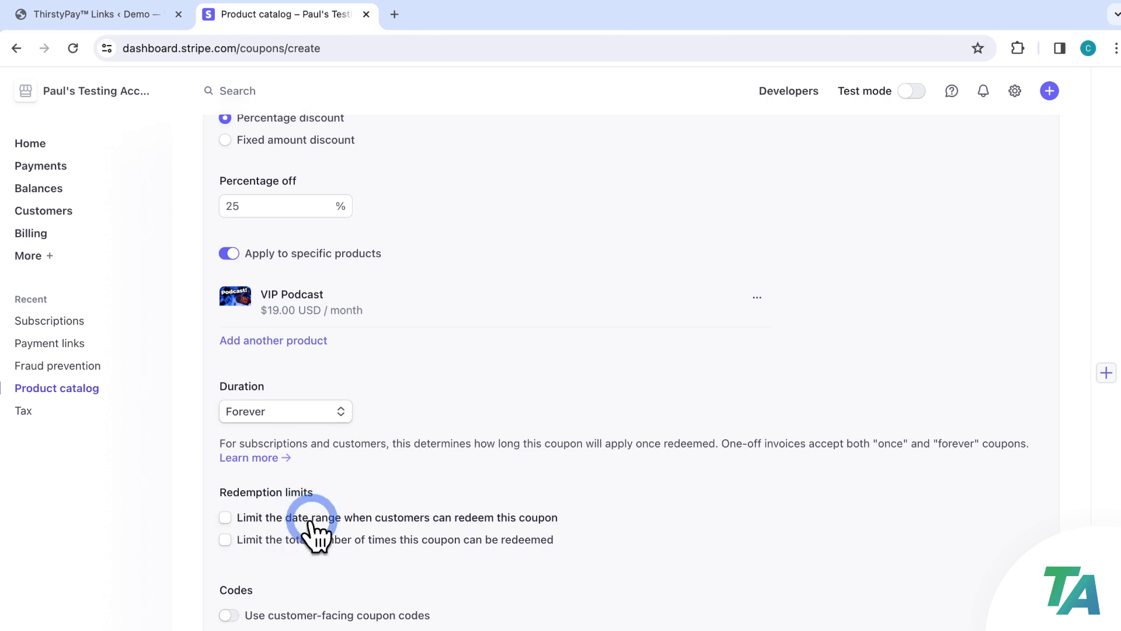
Enable customer-facing code '25OFF' and create the coupon
click(229, 615)
scroll(562, 485, down, 5)
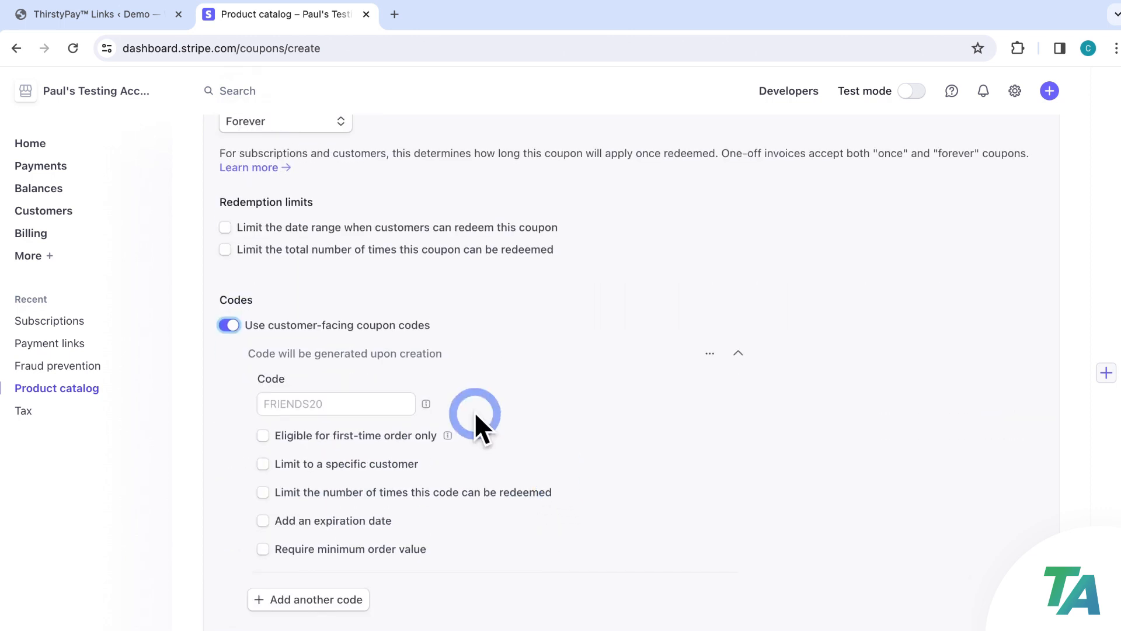
click(355, 403)
text(25OFF)
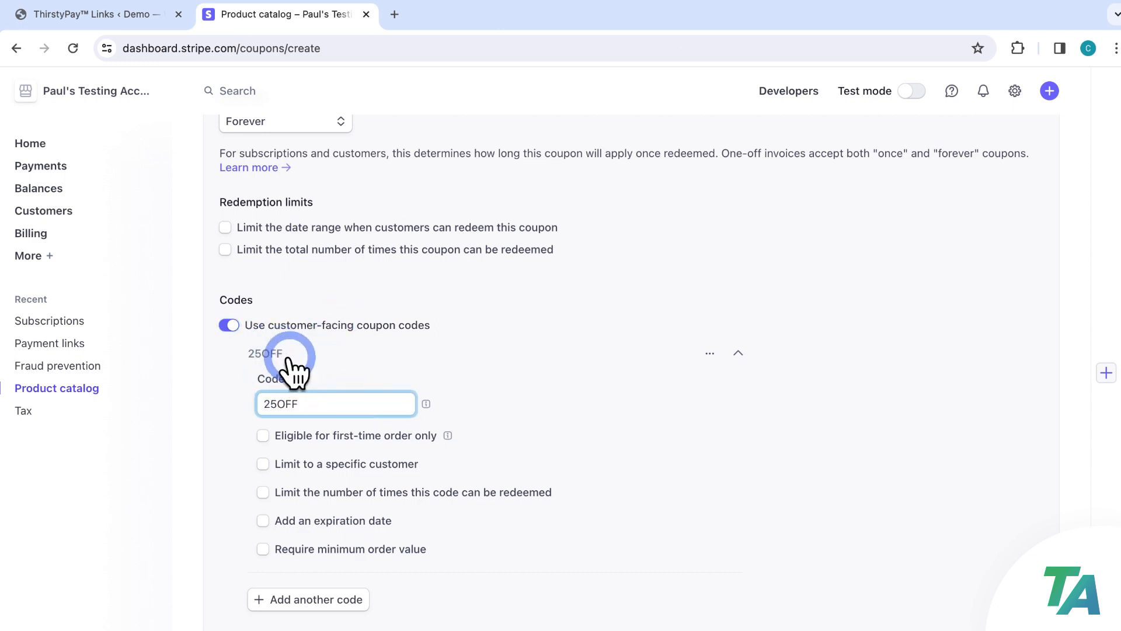
click(407, 385)
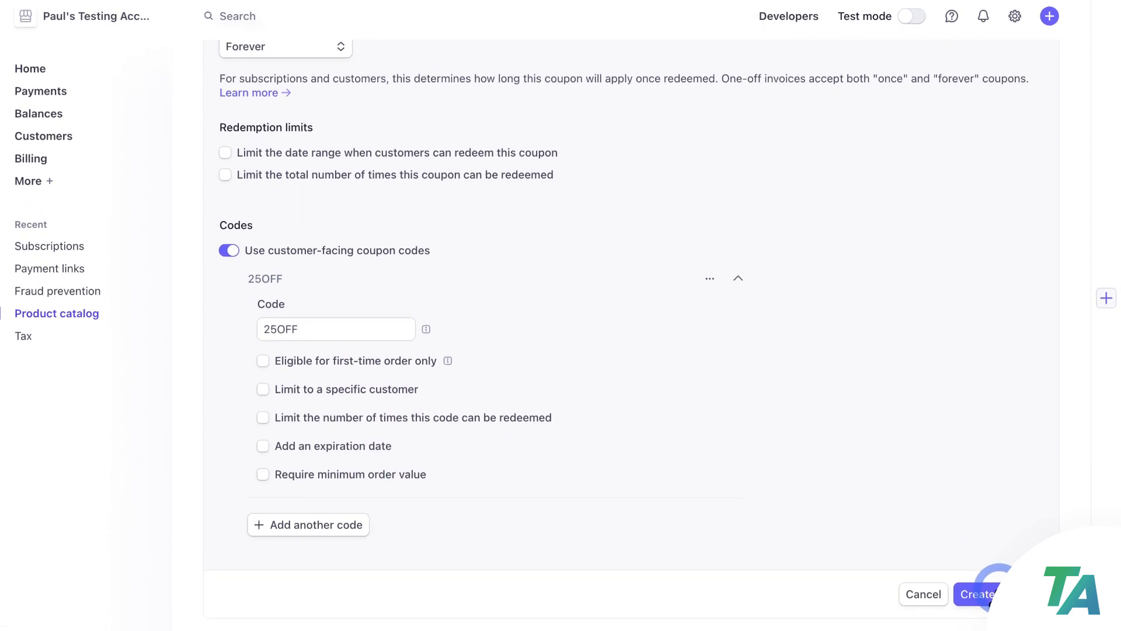
click(987, 594)
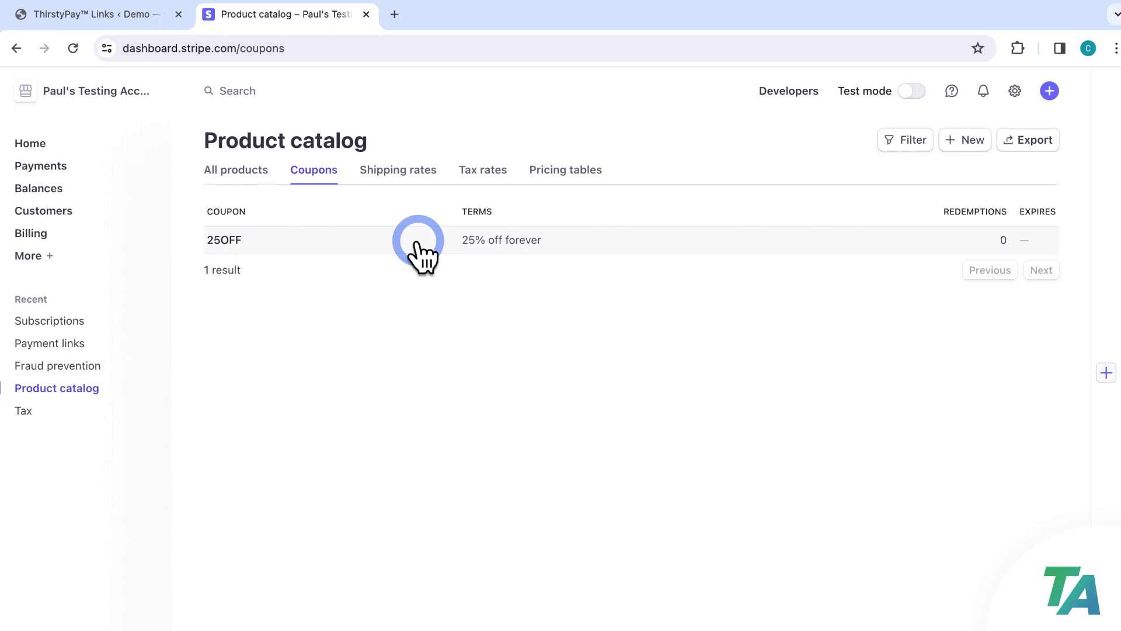
click(146, 15)
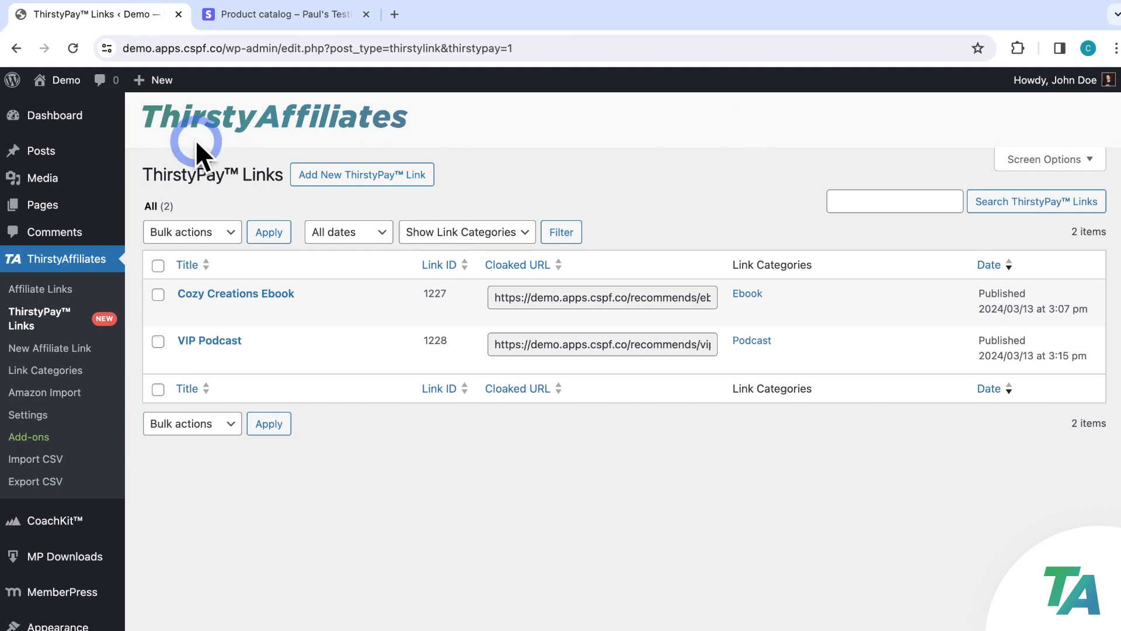
Open the VIP Podcast link in an incognito window to show its $19.00/month checkout
click(306, 359)
right_click(306, 359)
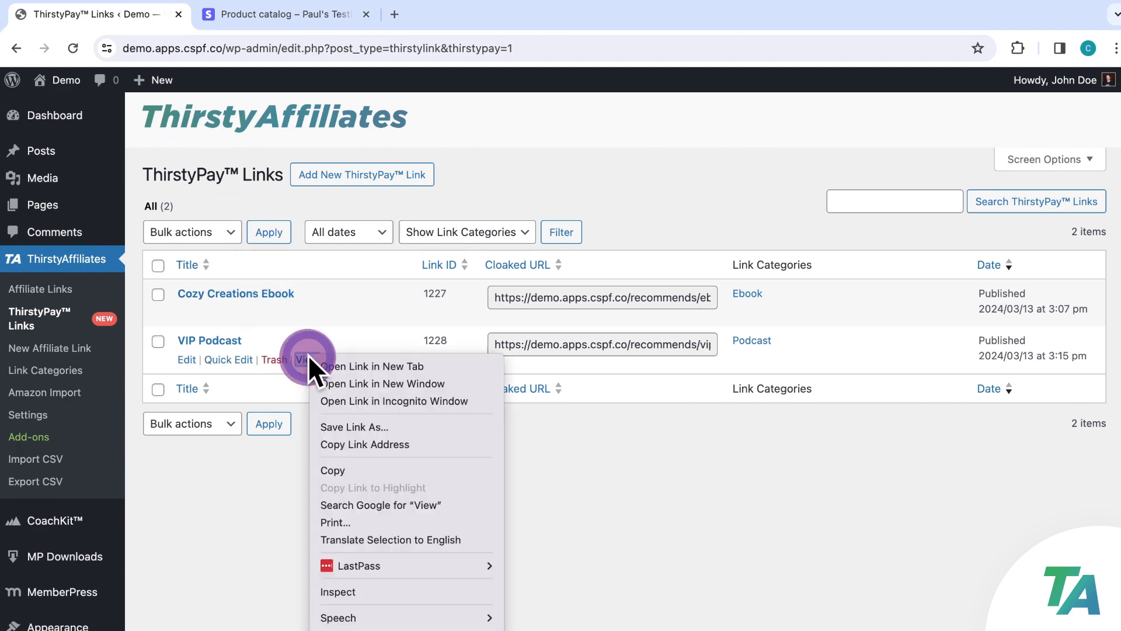
click(393, 400)
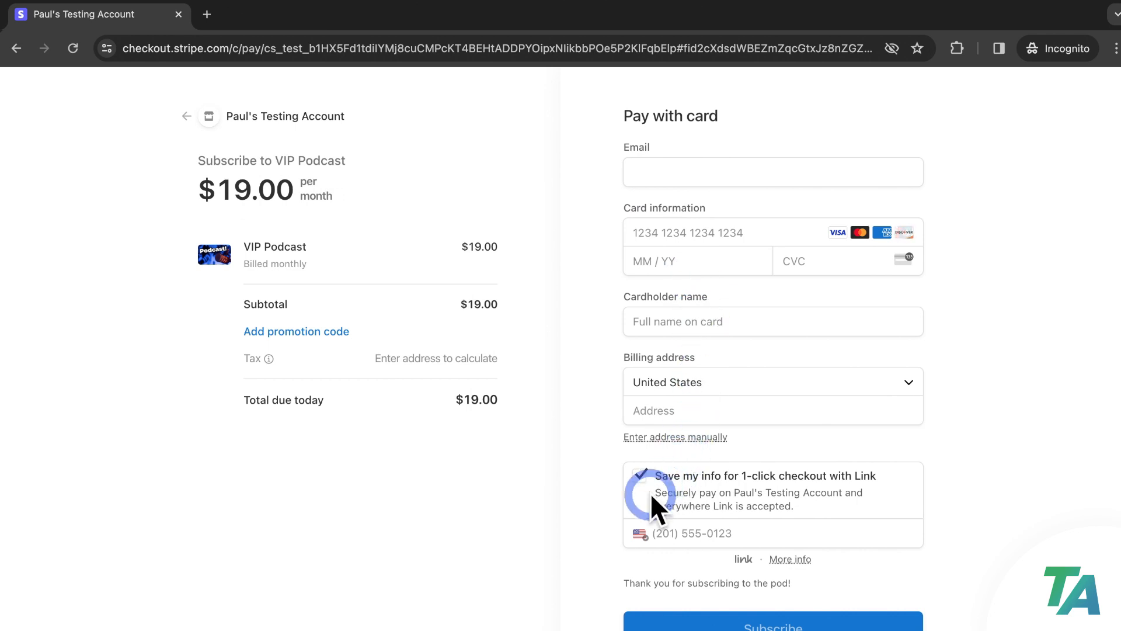
click(709, 173)
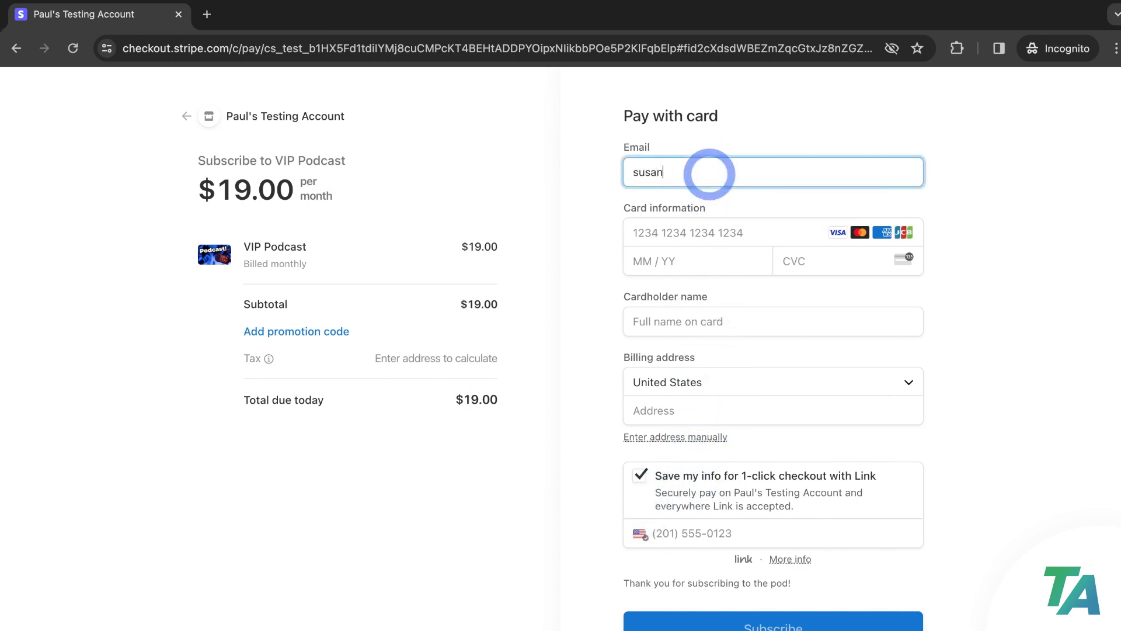
key(Tab)
text(4242 424)
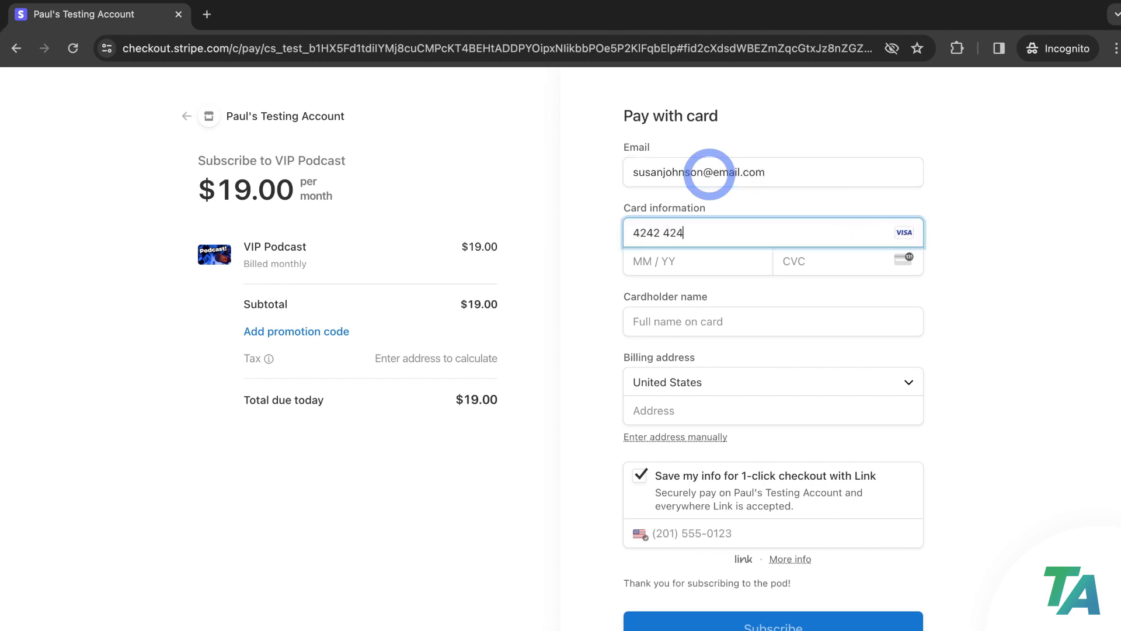
text(2 4242 4242 11 / )
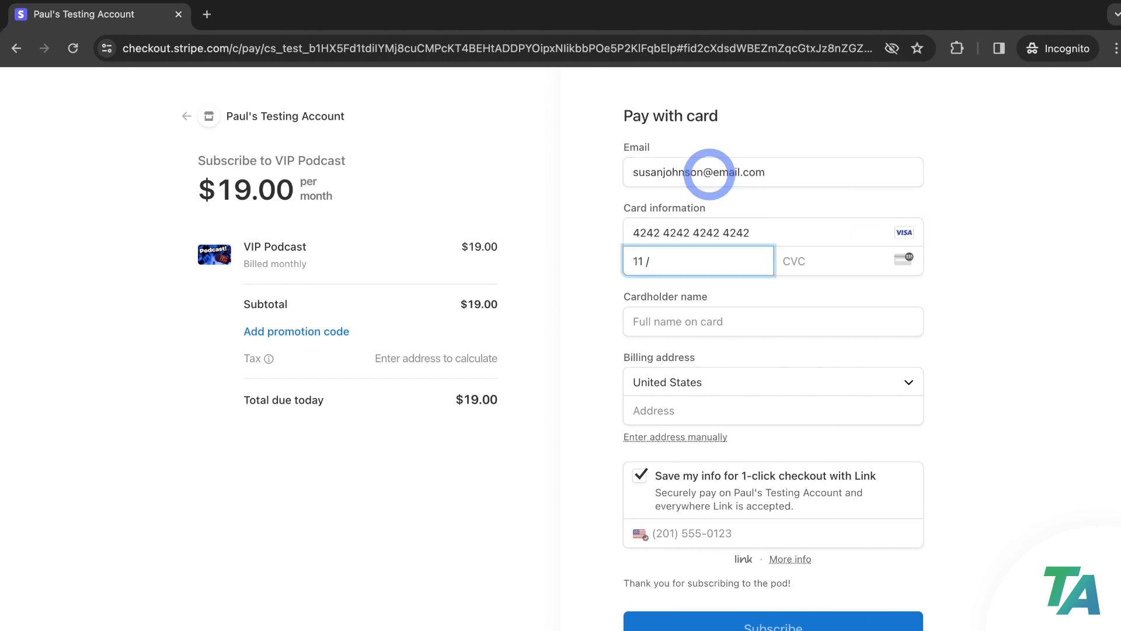
text(27 11)
key(Tab)
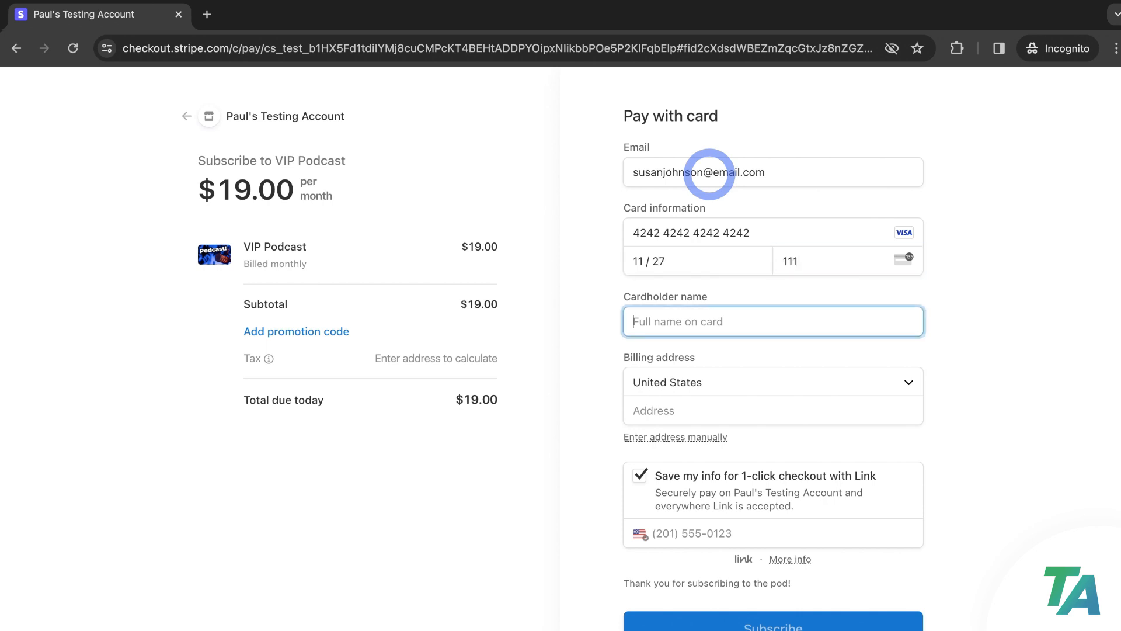
Fill the billing address from a suggestion and turn off saving info with Link
key(Tab)
key(Tab)
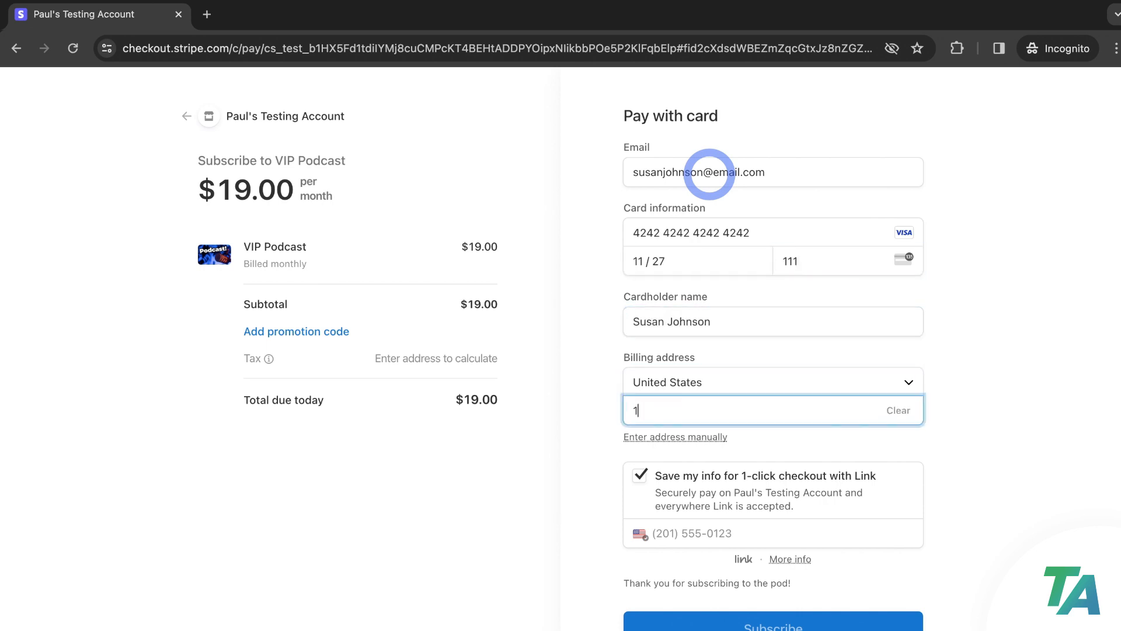
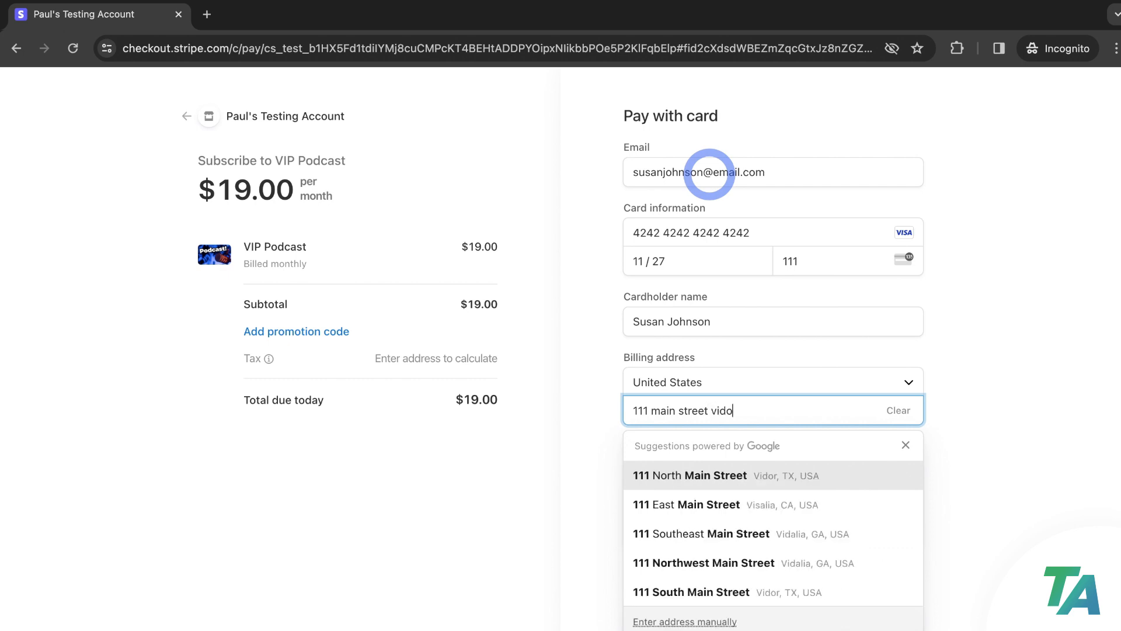
click(761, 465)
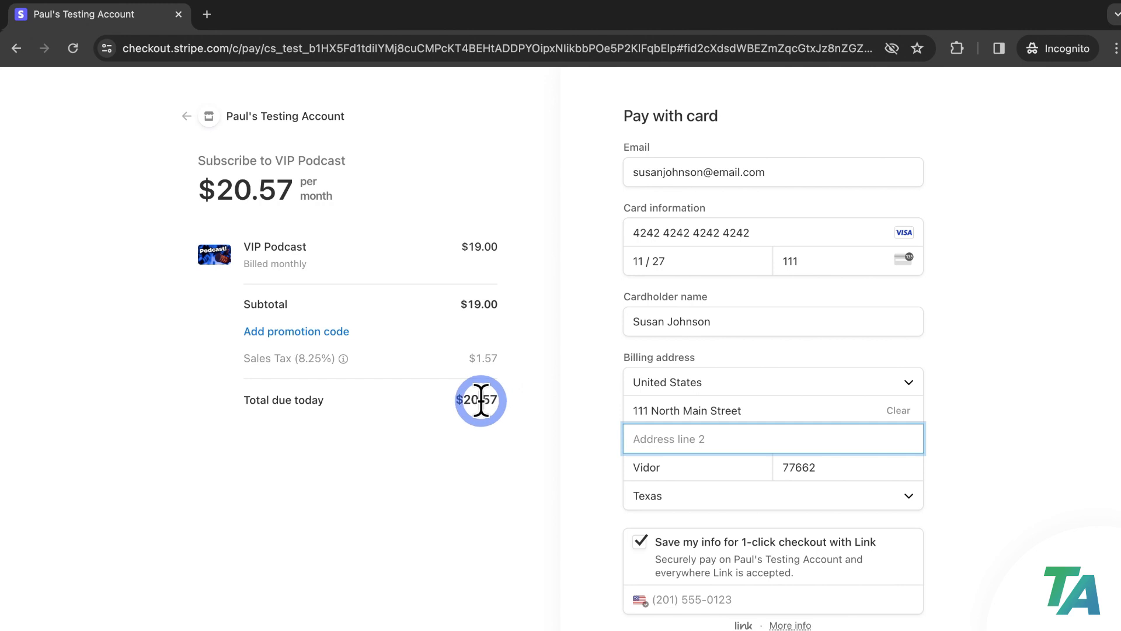
click(511, 446)
scroll(514, 450, down, 2)
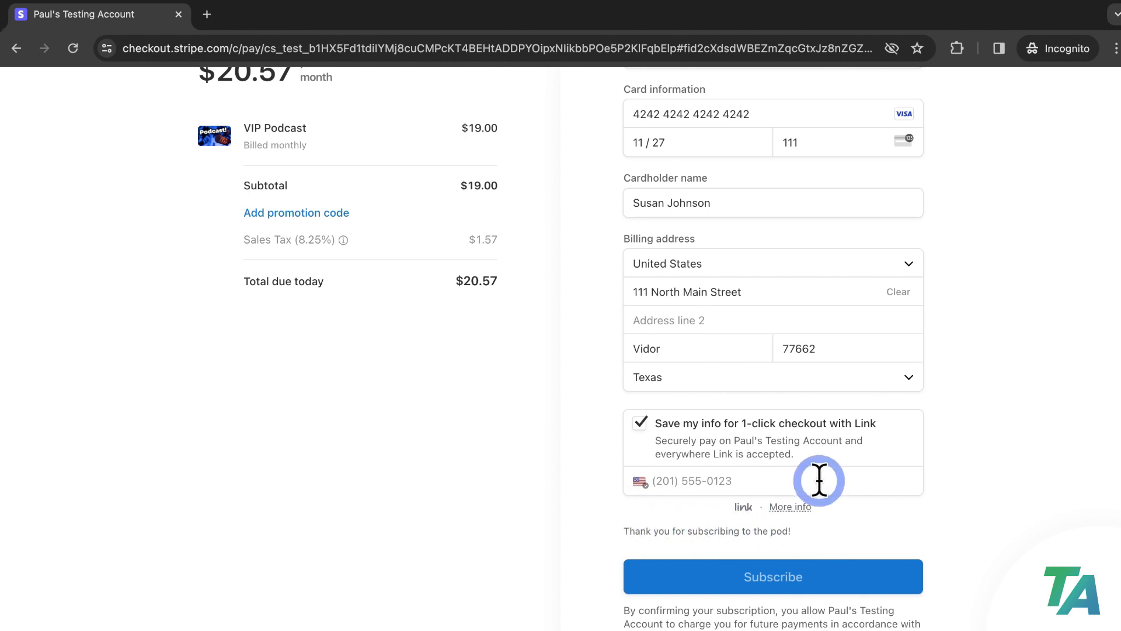
click(639, 421)
scroll(639, 426, up, 3)
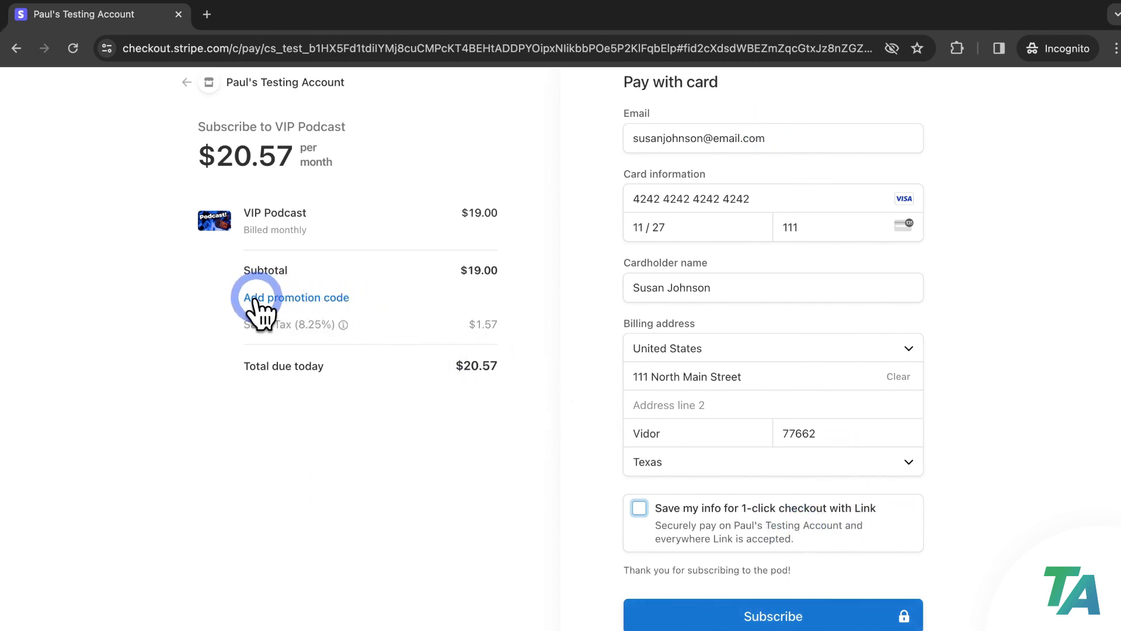
Apply promotion code 25OFF for $4.75 off, then subscribe at the $15.43 total
click(299, 298)
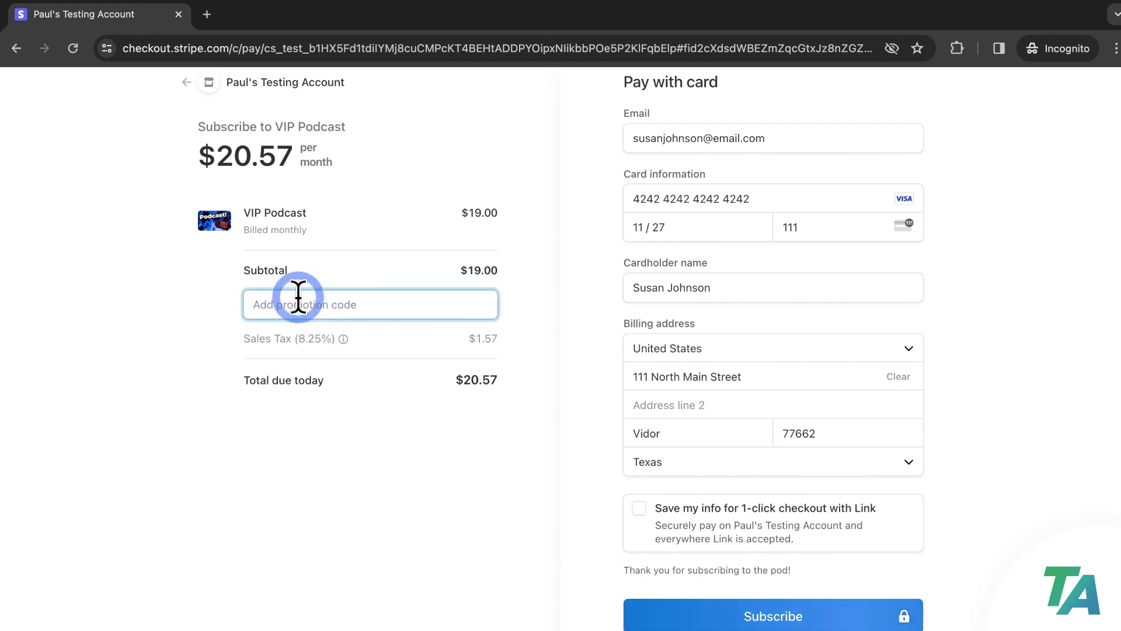
text(25OFF)
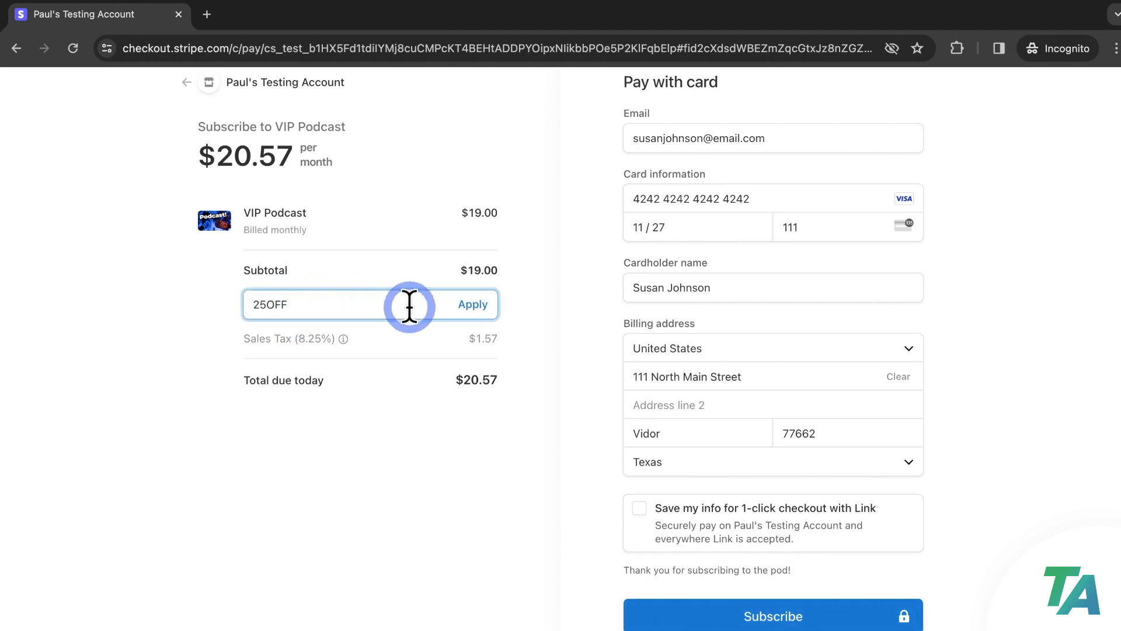
click(473, 304)
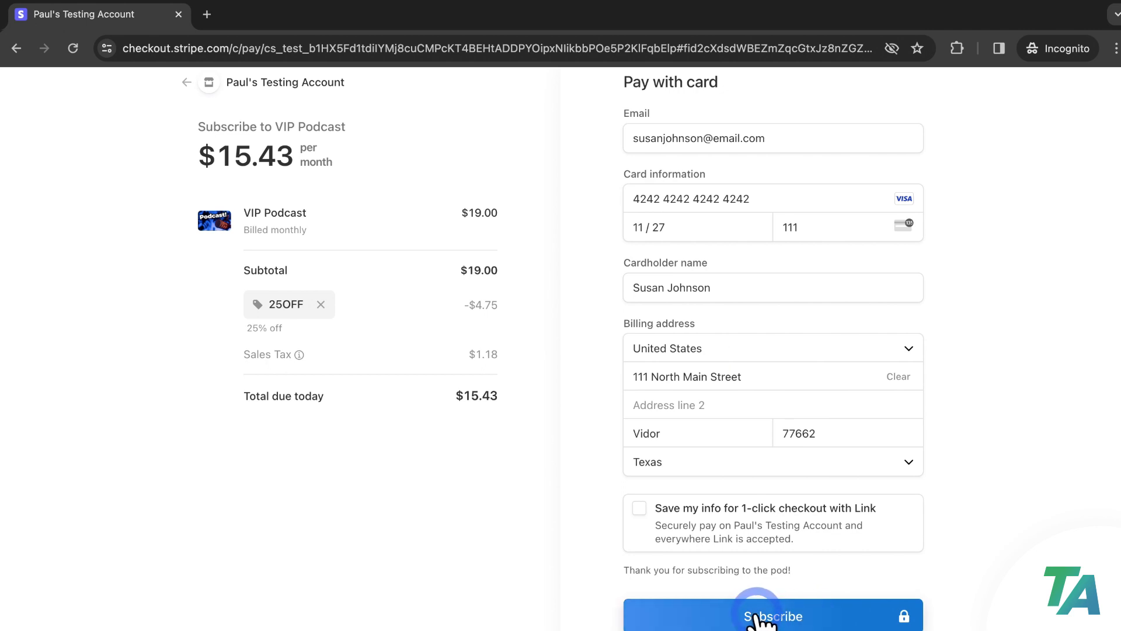
click(805, 612)
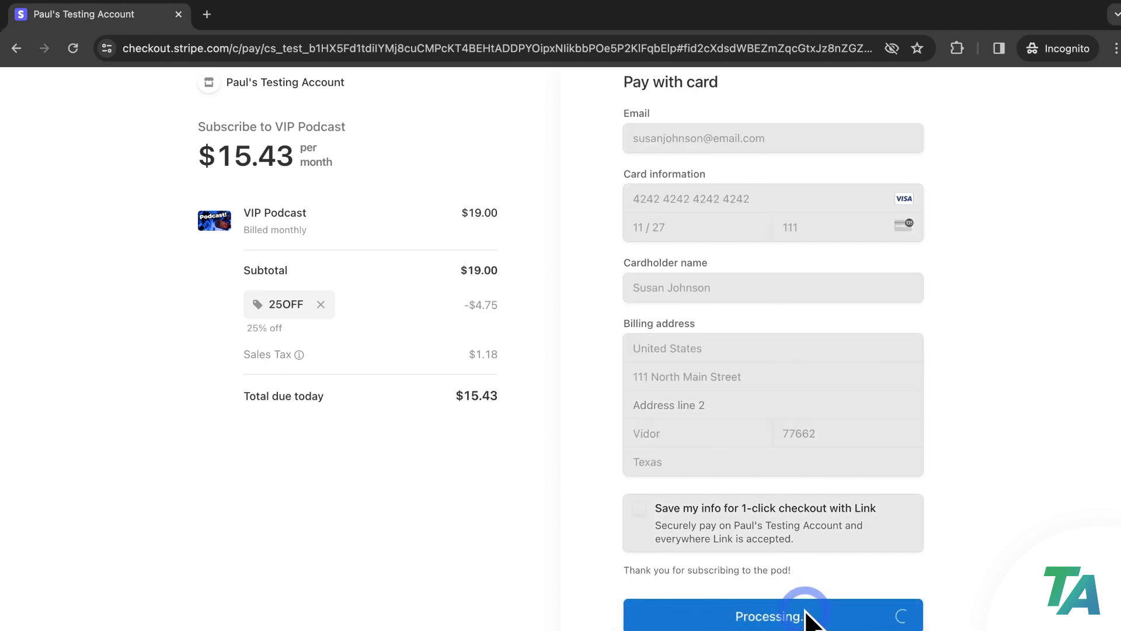
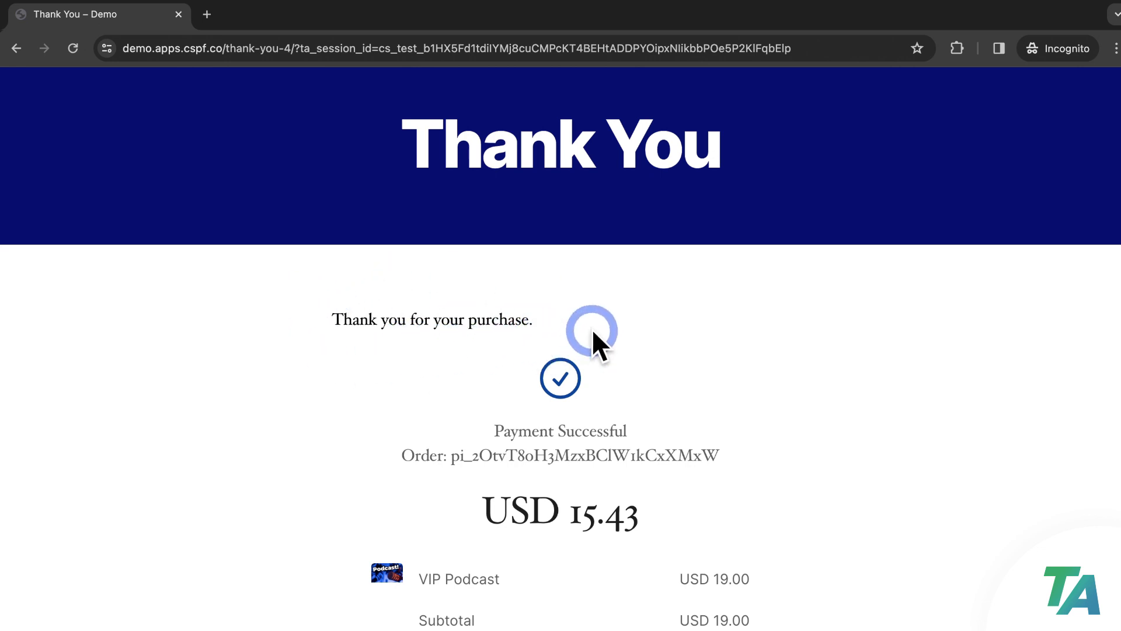
Open subscription management for the VIP Podcast purchase from the Thank You page
scroll(592, 332, down, 5)
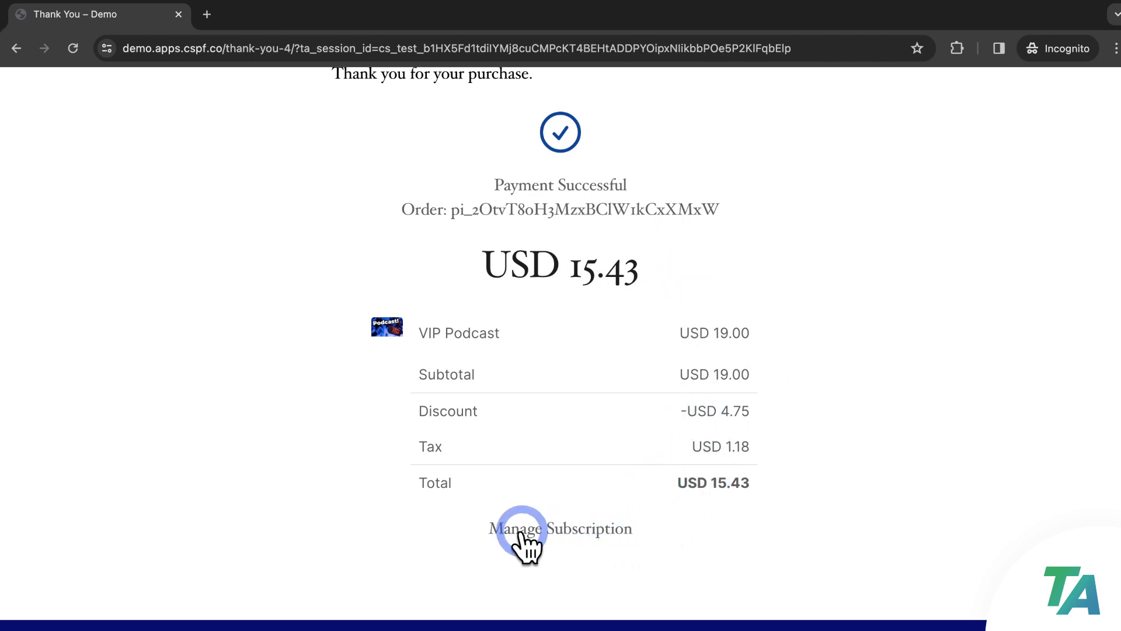
click(566, 528)
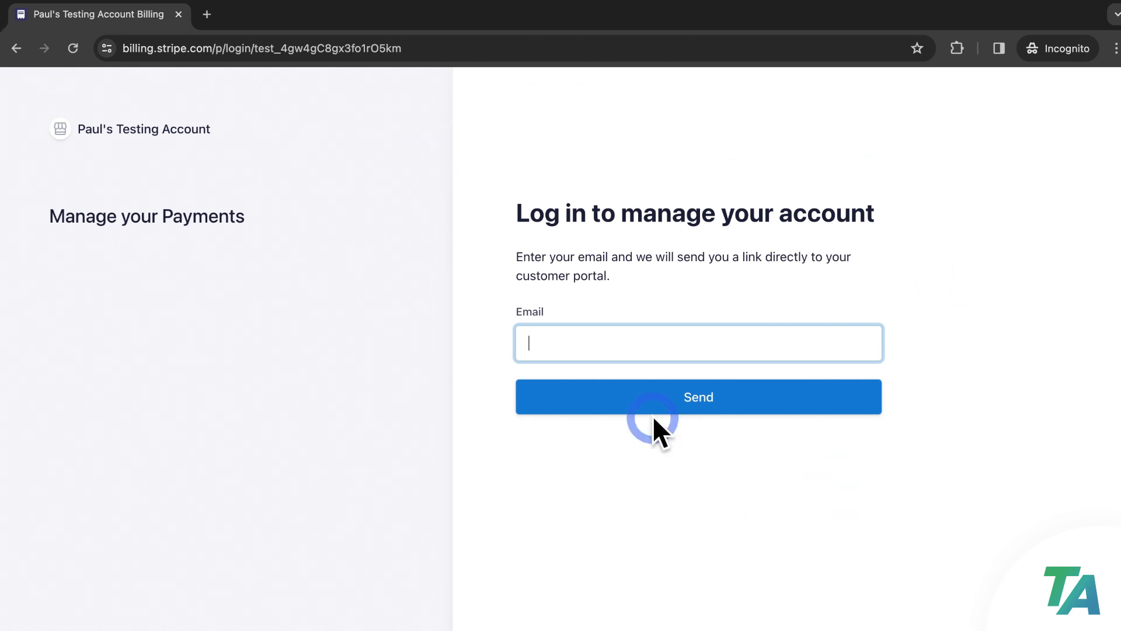
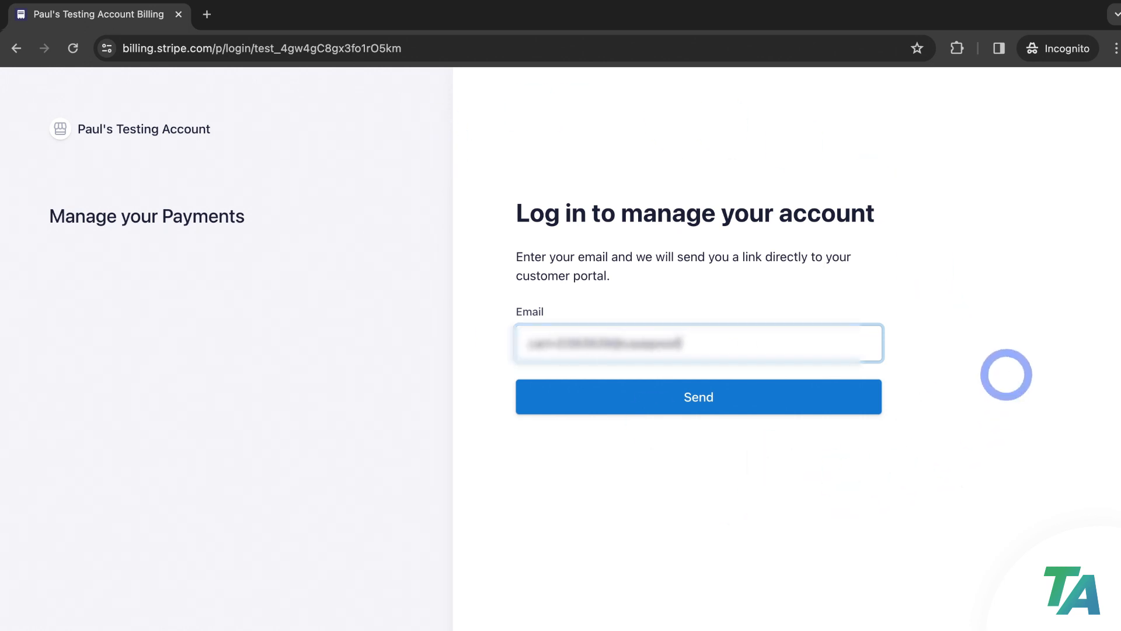
Enter the customer's e-mail on the Stripe portal login and request an e-mailed login link
click(836, 396)
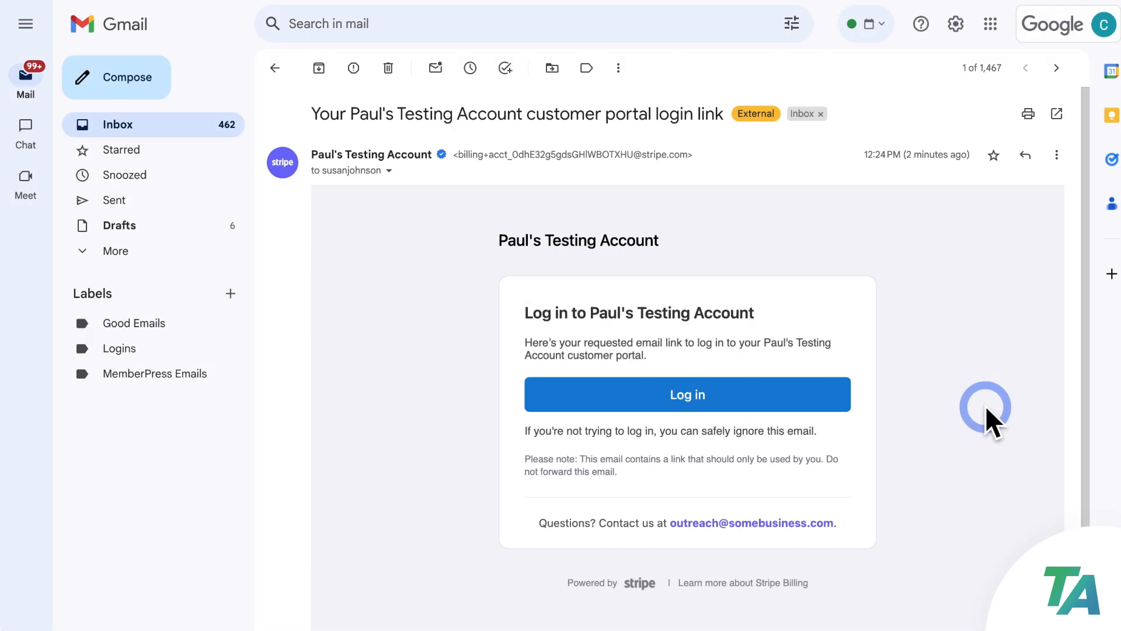
Log in to the Stripe customer portal through the link in the Gmail message
click(712, 395)
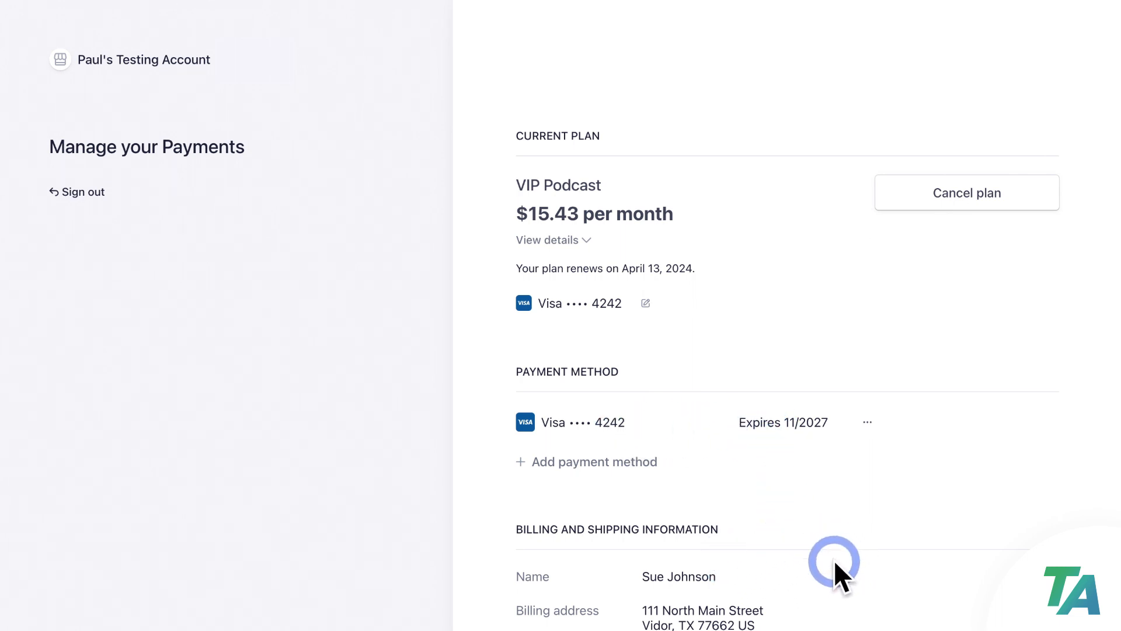
Scroll the portal to see the payment method, billing information and invoice history
scroll(897, 520, down, 3)
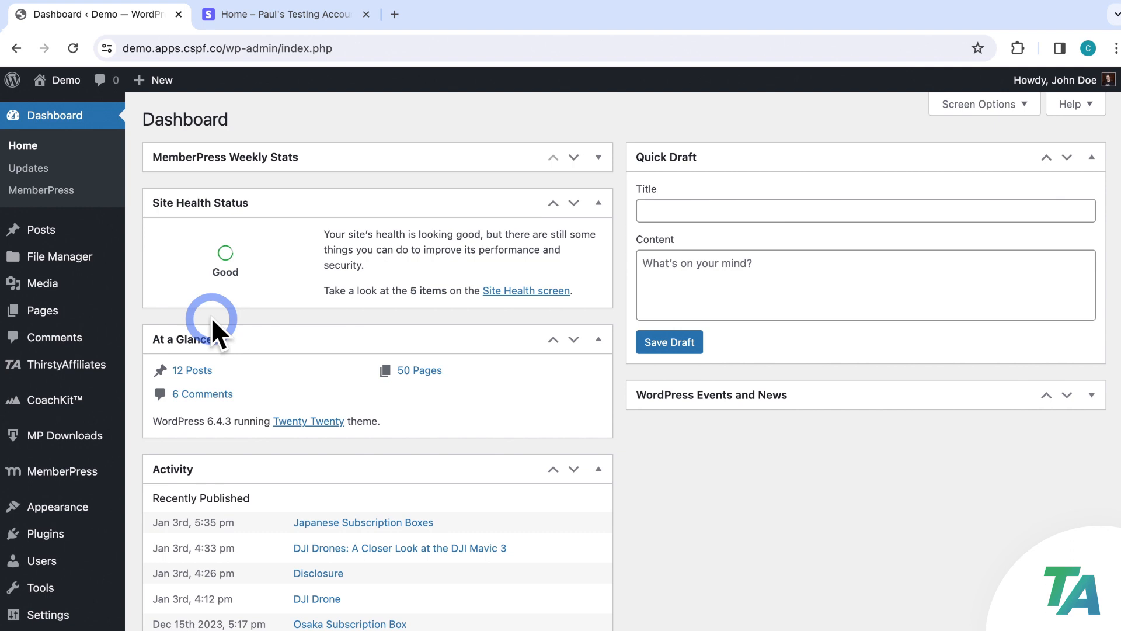
mouse_move(86, 368)
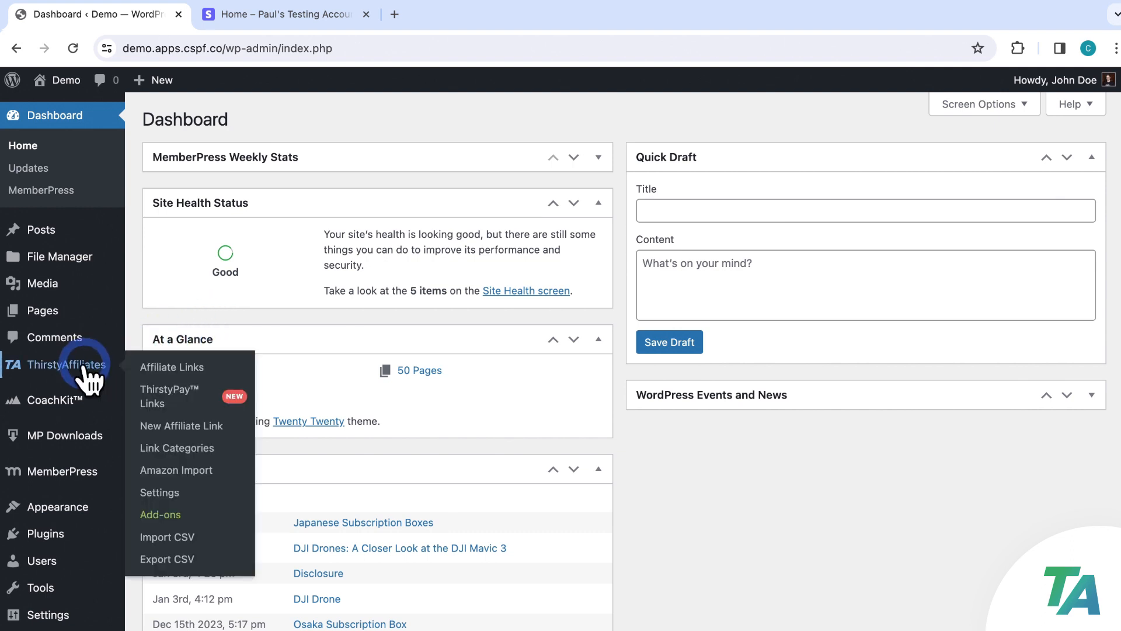
click(155, 495)
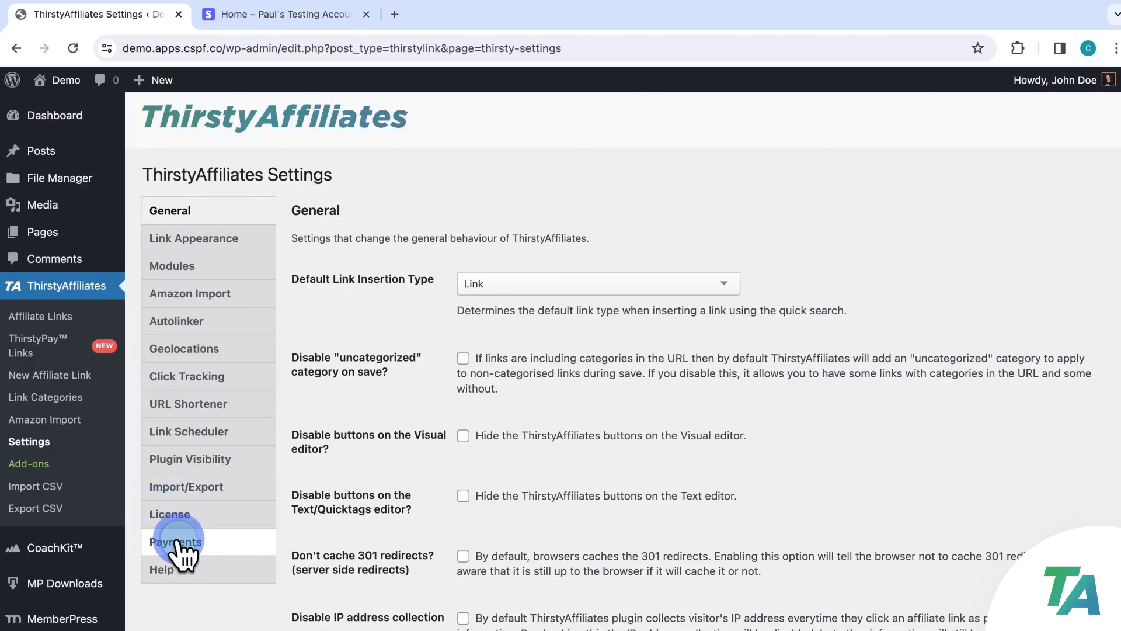
click(175, 541)
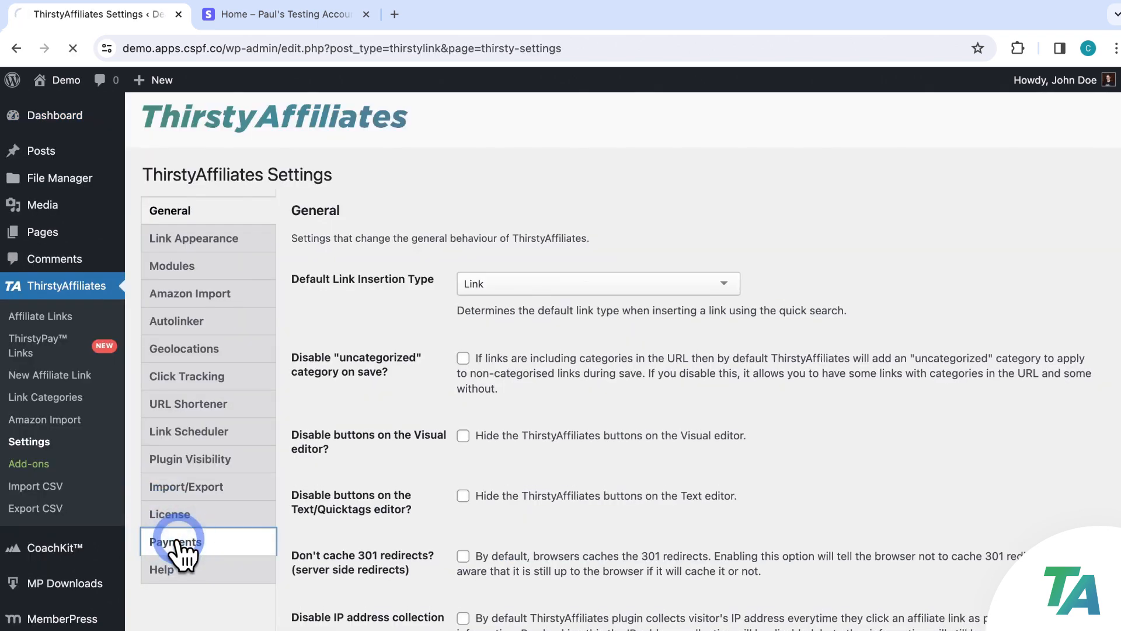
scroll(1030, 438, down, 4)
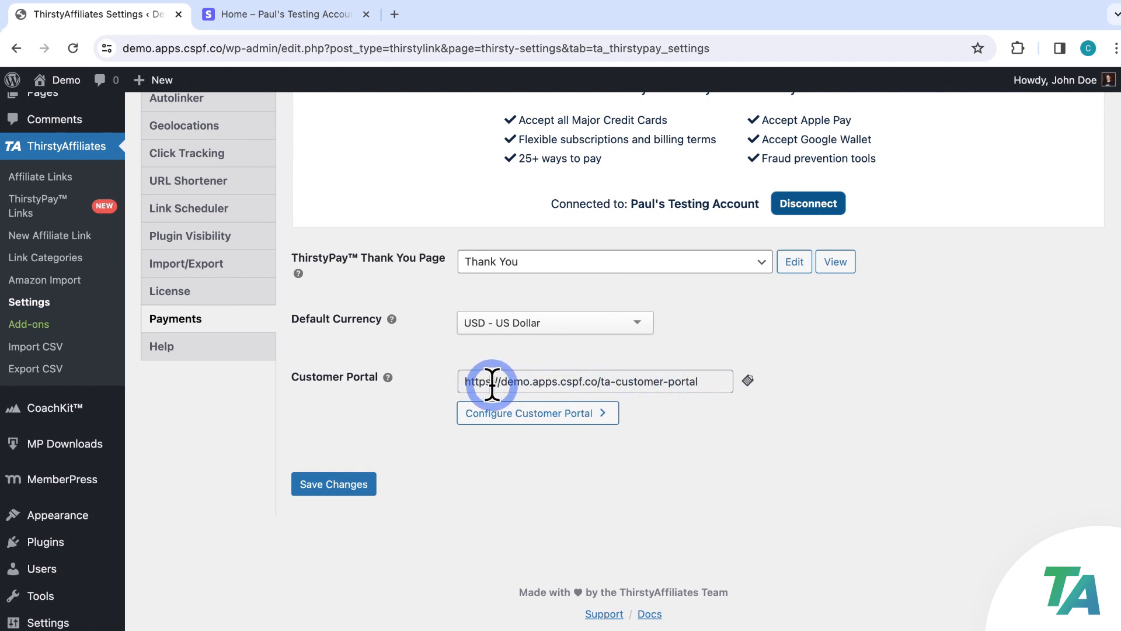
click(748, 380)
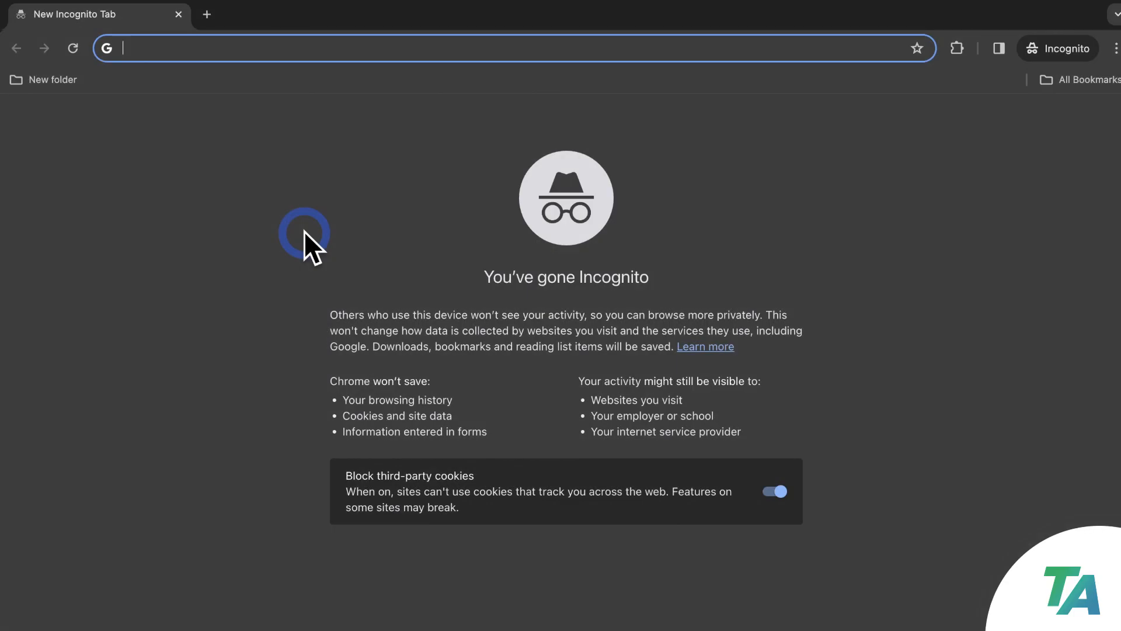
Load the copied portal URL in a private window to confirm the Stripe billing login appears
key(super+v)
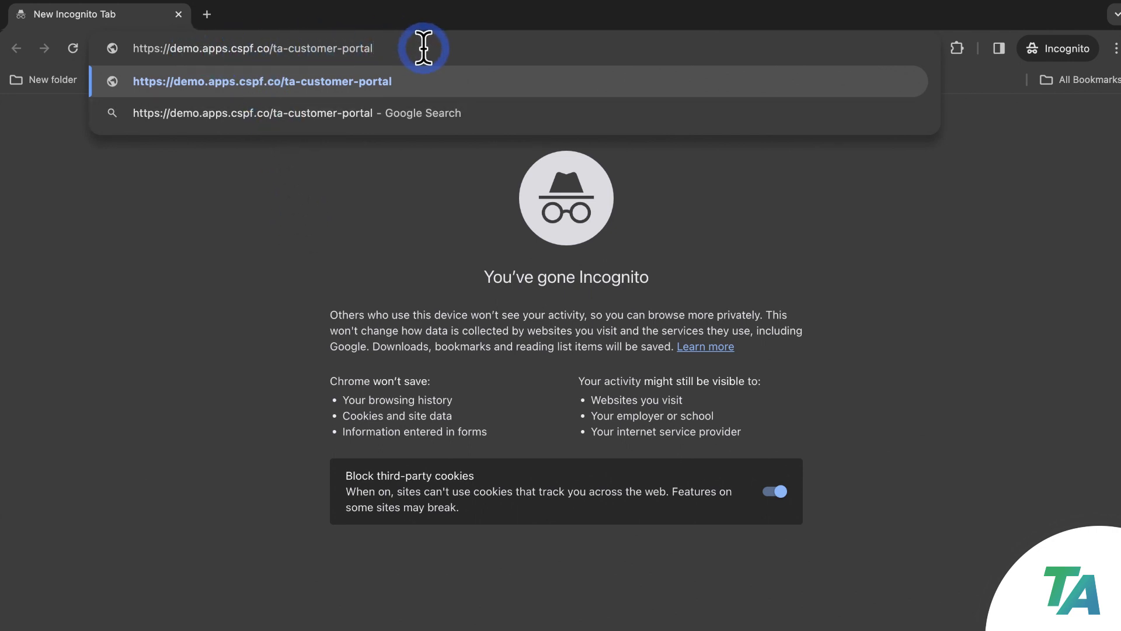
key(Return)
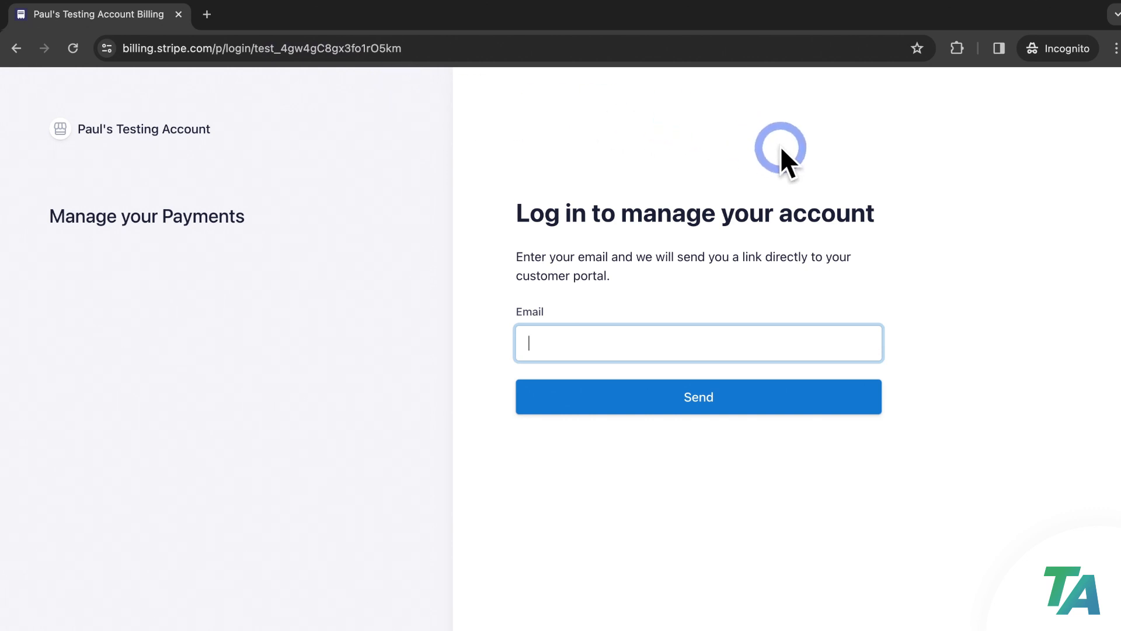
click(780, 145)
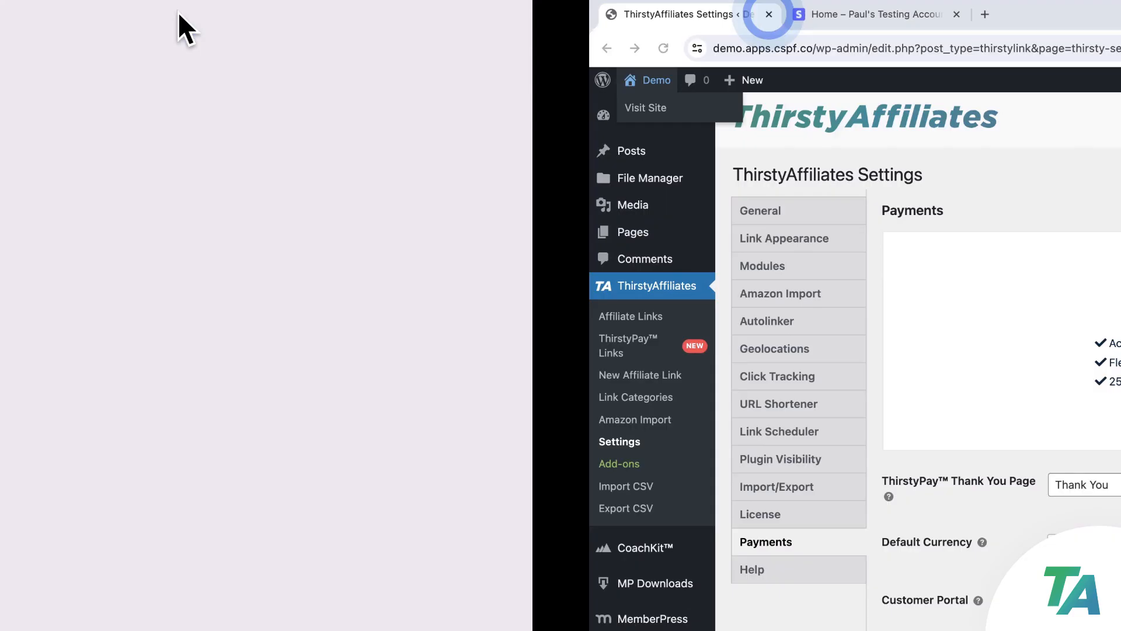
scroll(526, 233, down, 5)
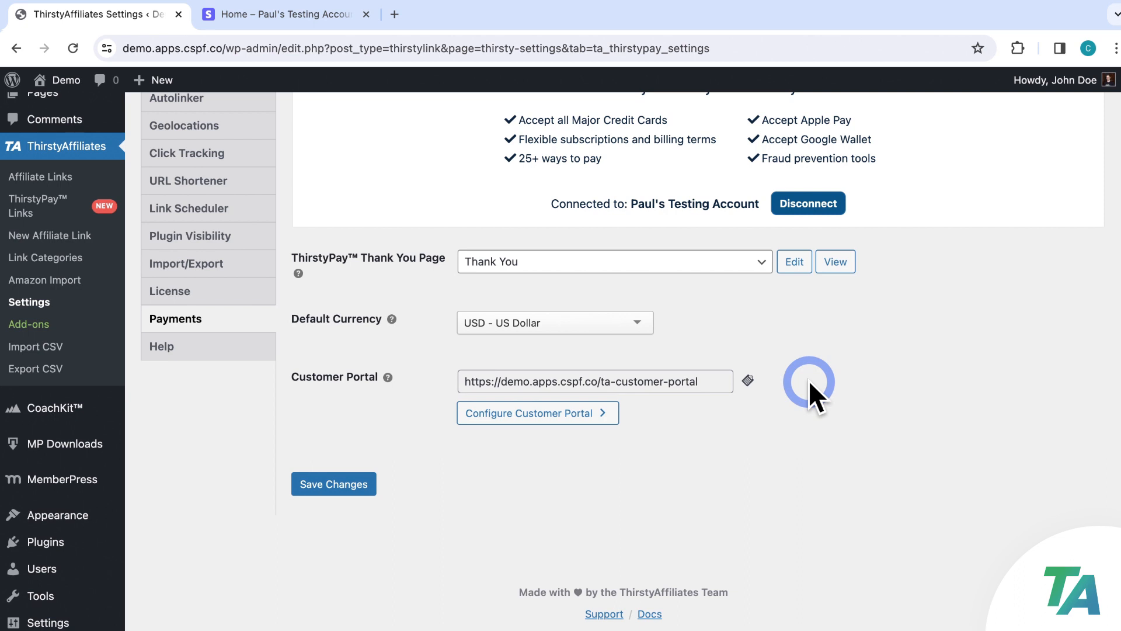
mouse_move(87, 515)
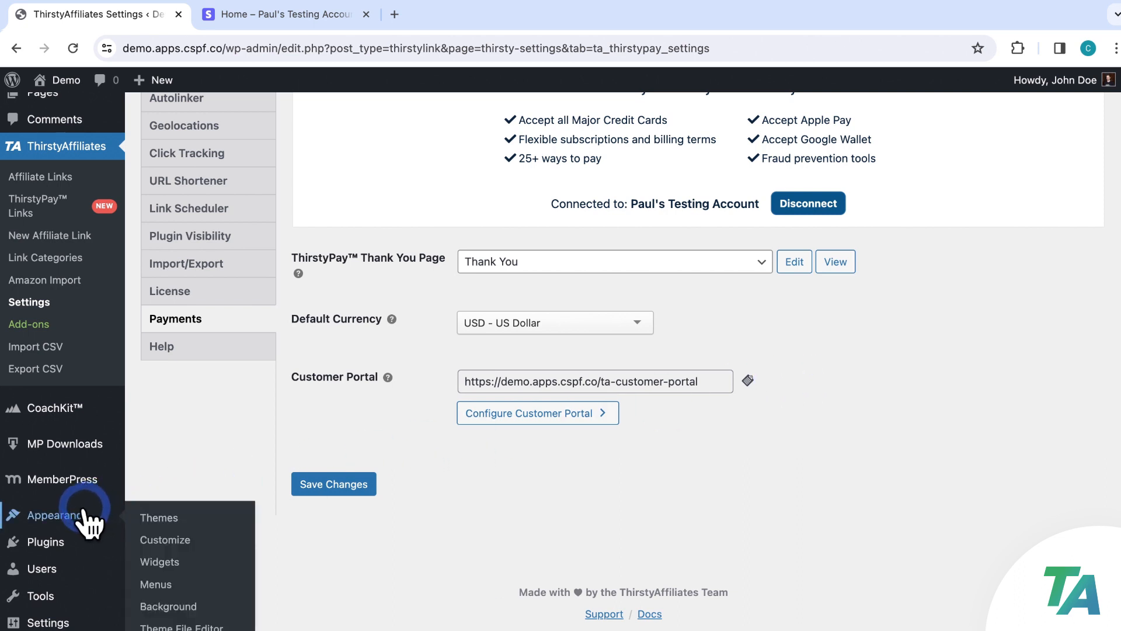
Add a 'Manage My Payments' custom link pointing to the portal URL to the Primary menu and save
click(154, 584)
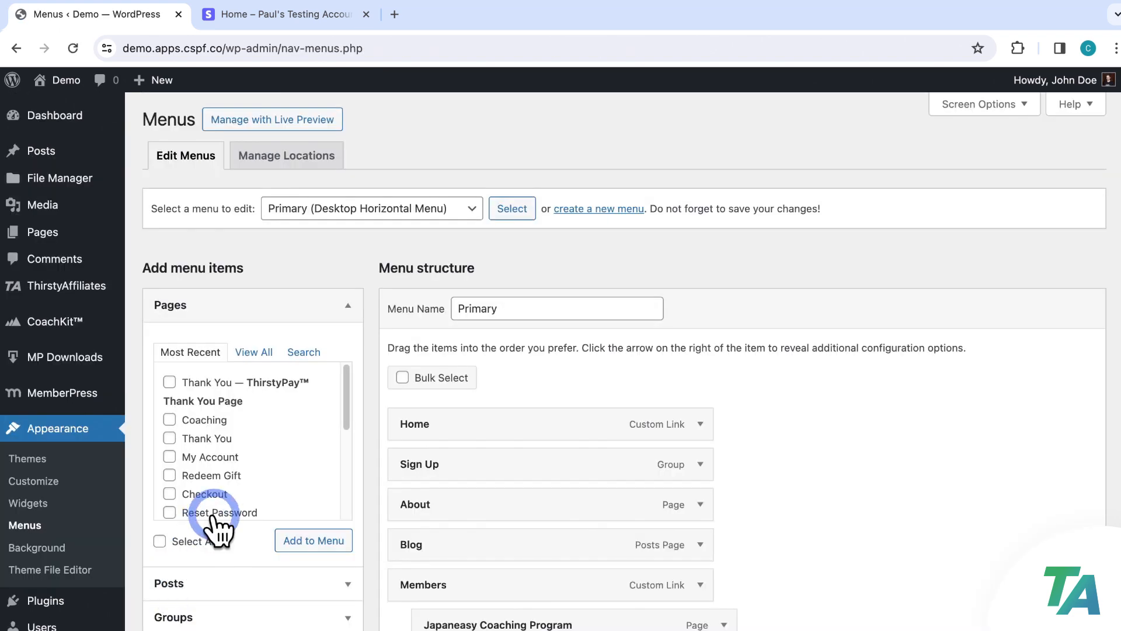
scroll(230, 496, down, 3)
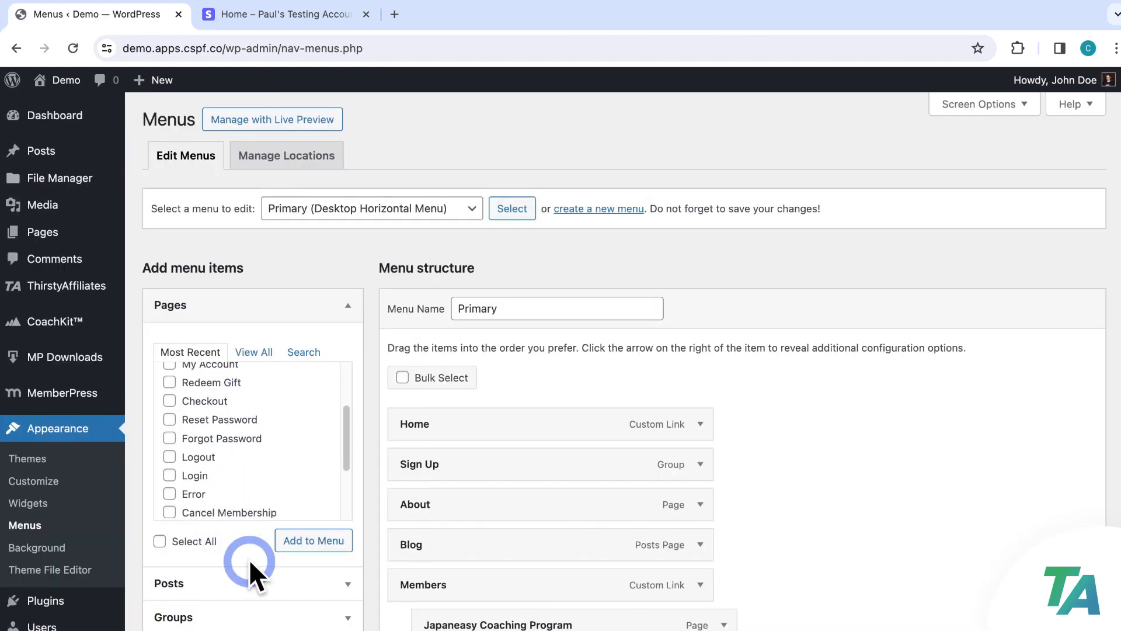
scroll(250, 575, down, 1)
scroll(250, 575, down, 5)
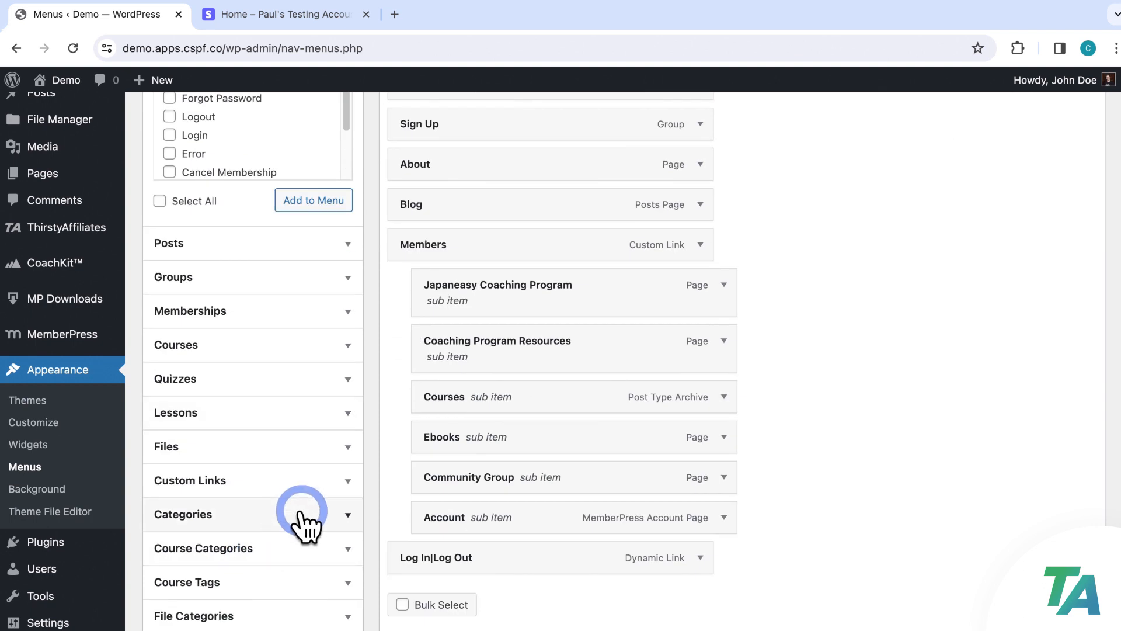
click(330, 484)
click(283, 284)
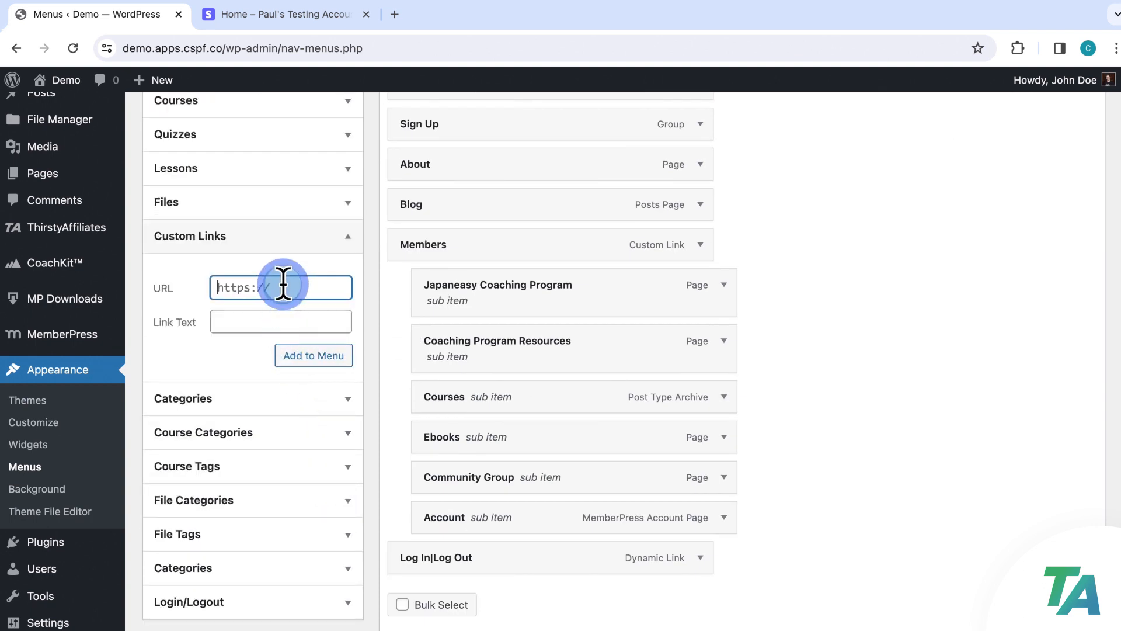
key(super+v)
click(289, 320)
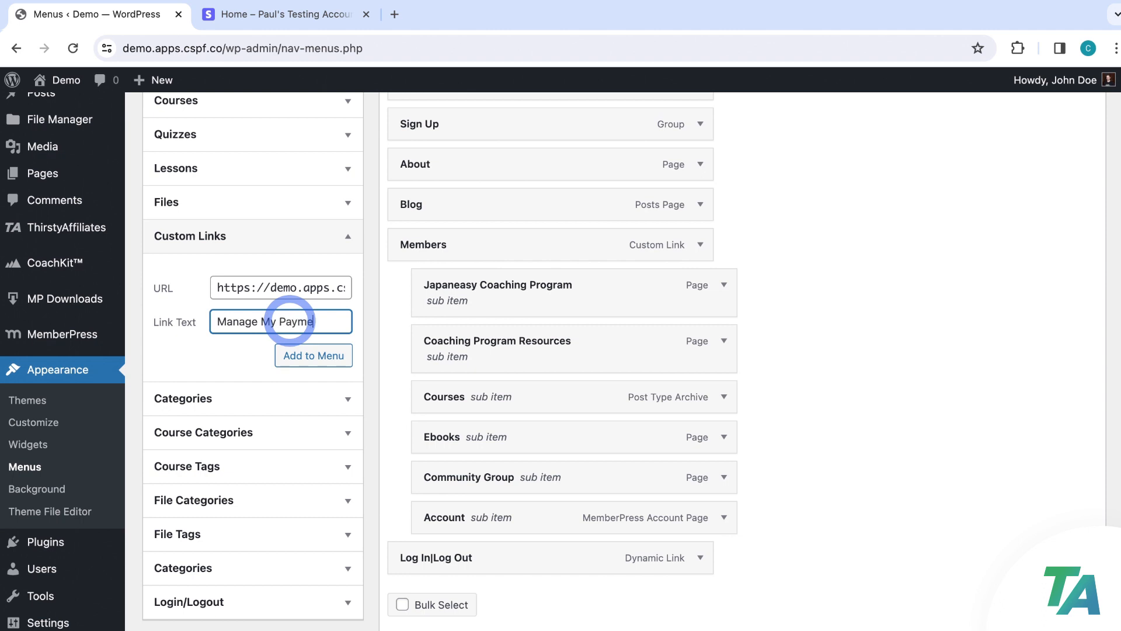
text(Manage My Payments)
click(312, 348)
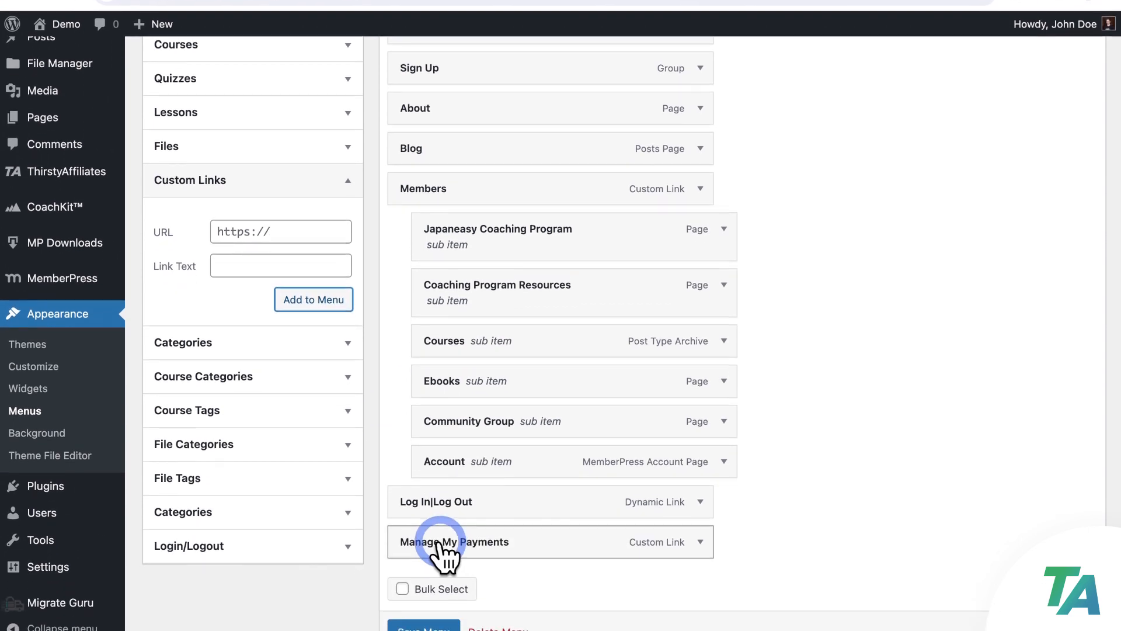
click(435, 616)
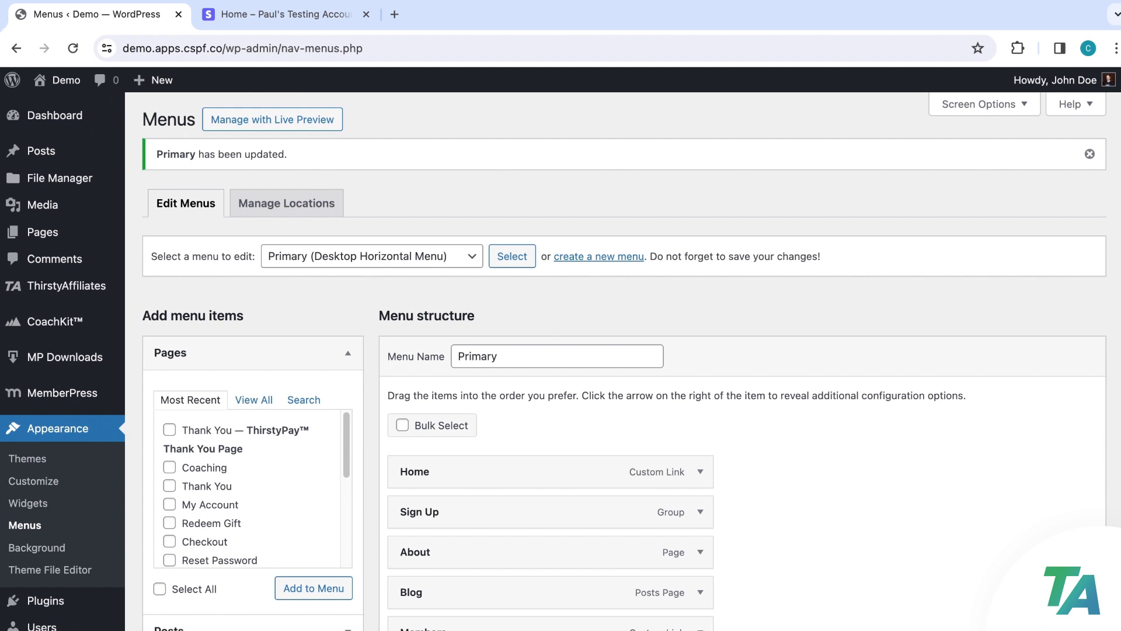
Open the live site in a private window and test the Manage My Payments header link
mouse_move(58, 80)
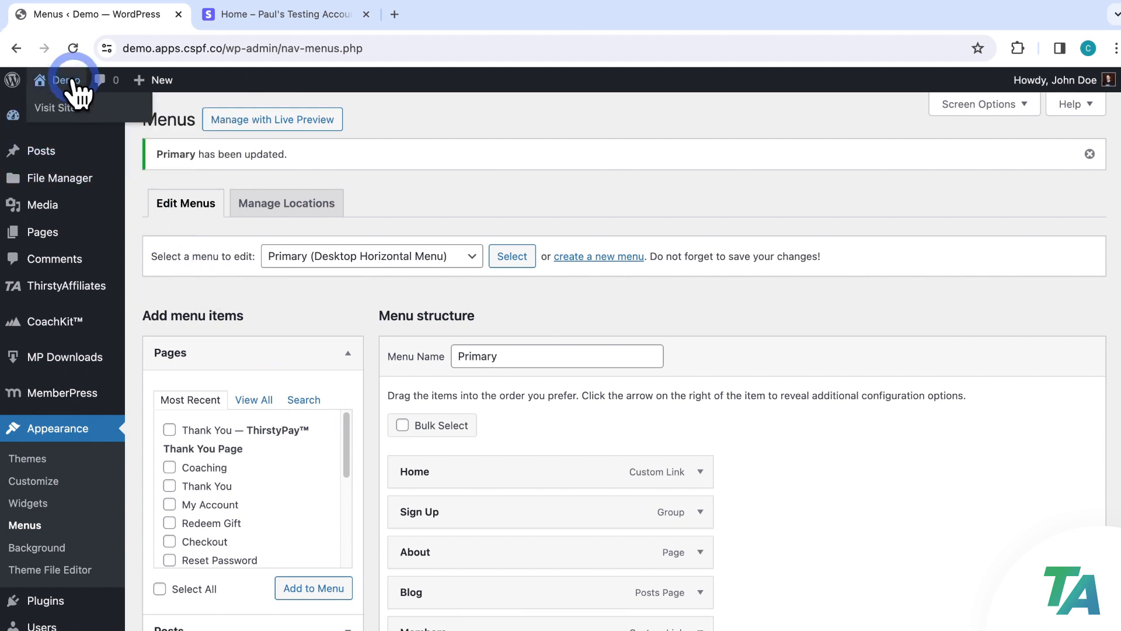
right_click(83, 106)
click(185, 152)
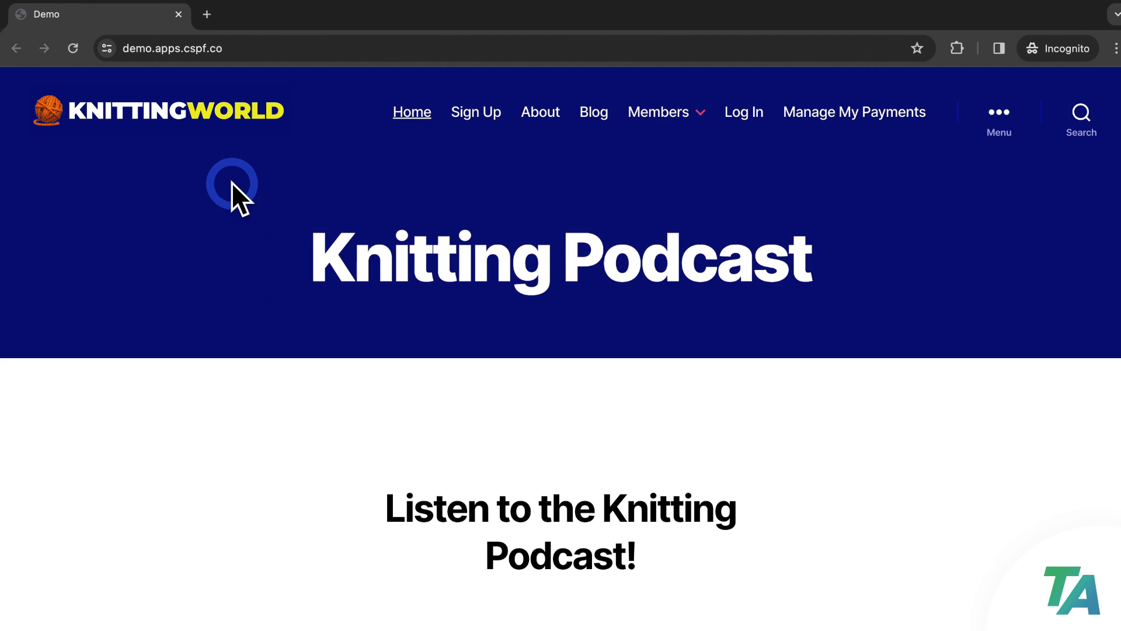
click(866, 117)
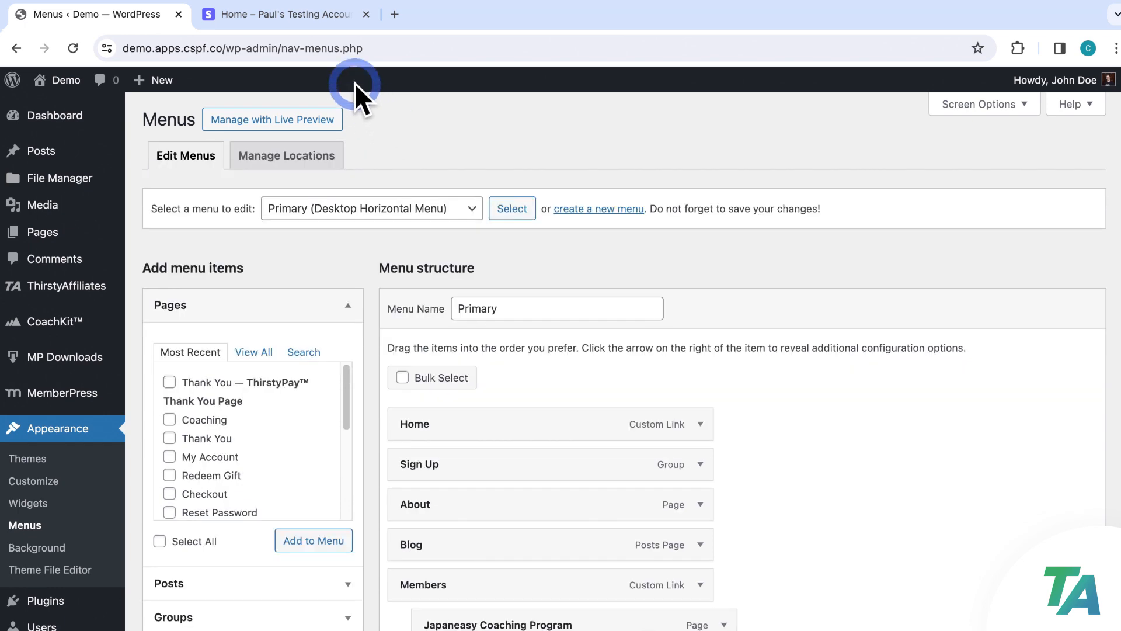
click(331, 14)
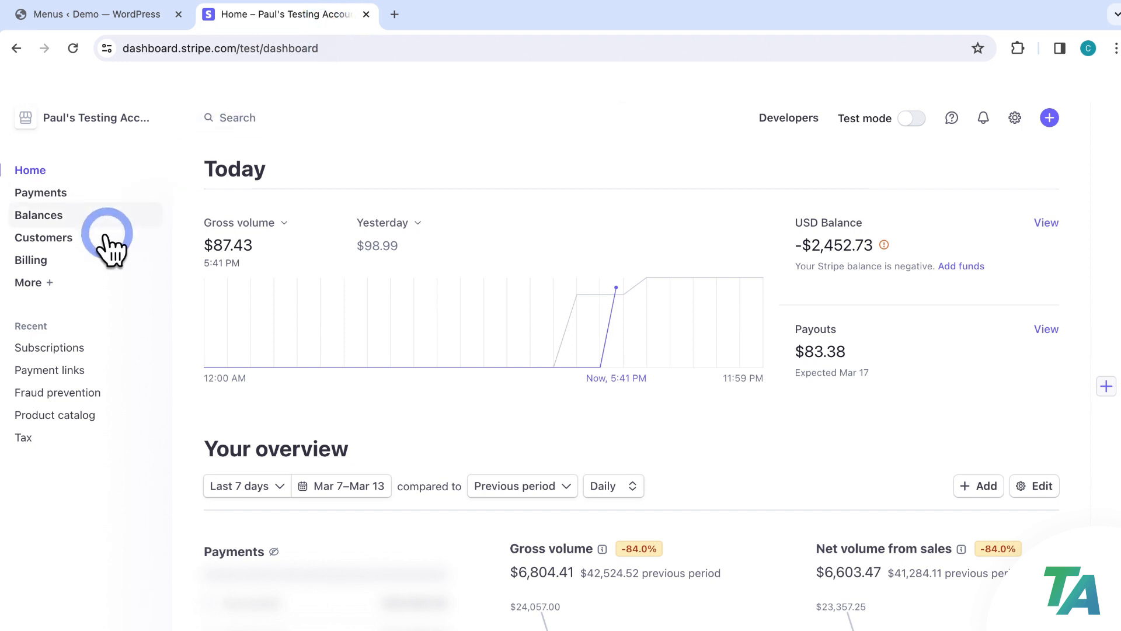
Open the newest VIP Podcast subscription from Stripe's subscriptions list
click(51, 283)
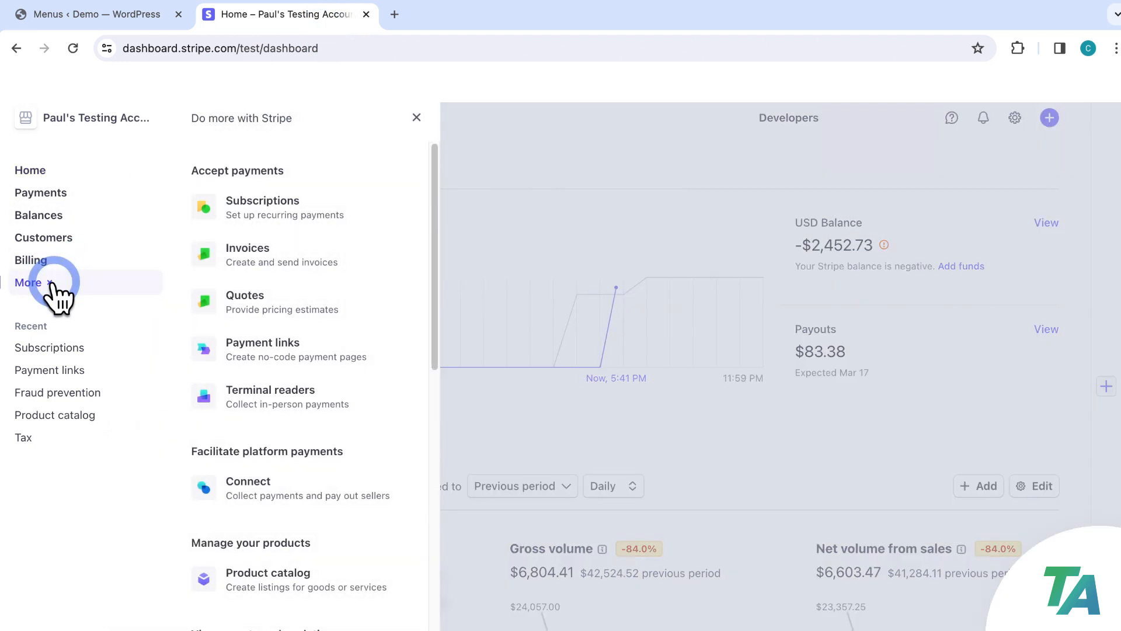
click(264, 207)
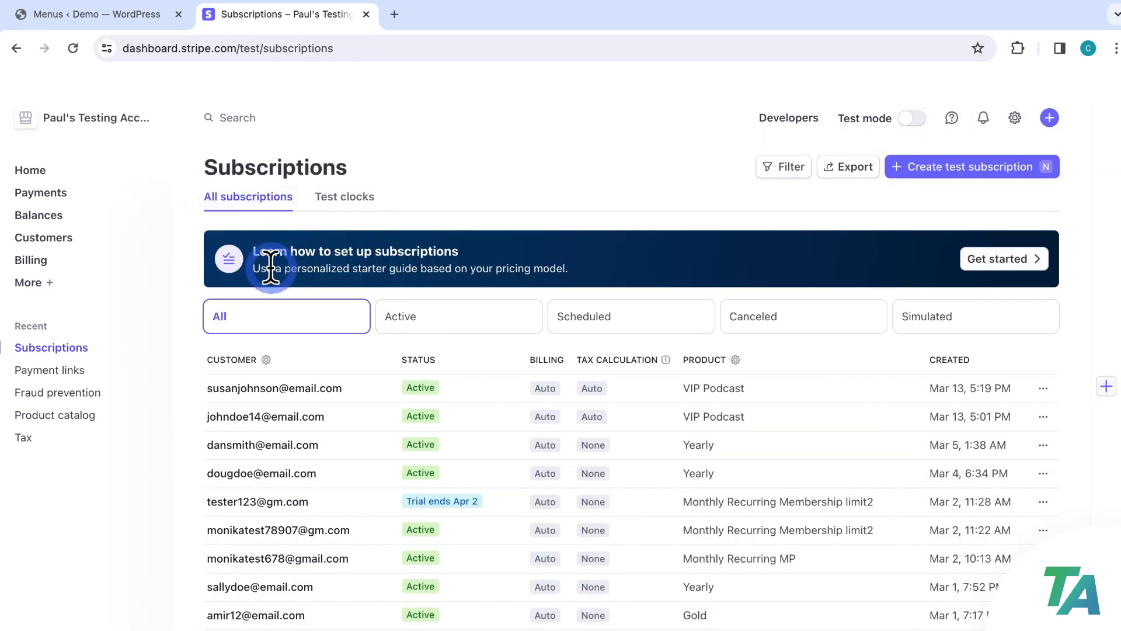
click(725, 390)
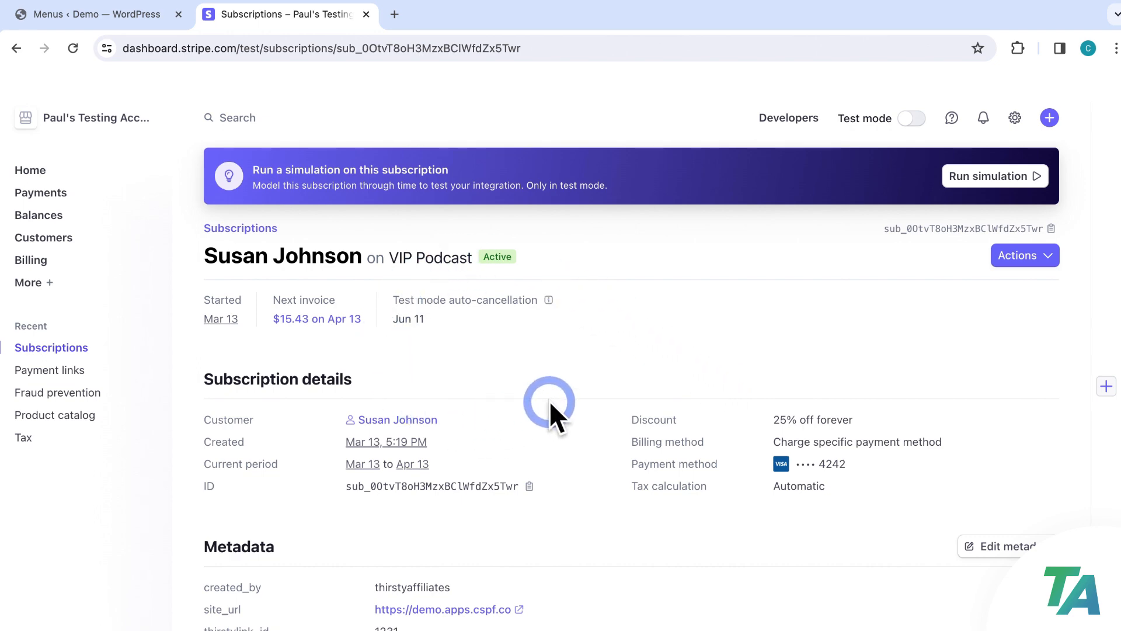
Review its invoice, tax and events sections, then open the subscribing customer's record
scroll(550, 404, down, 5)
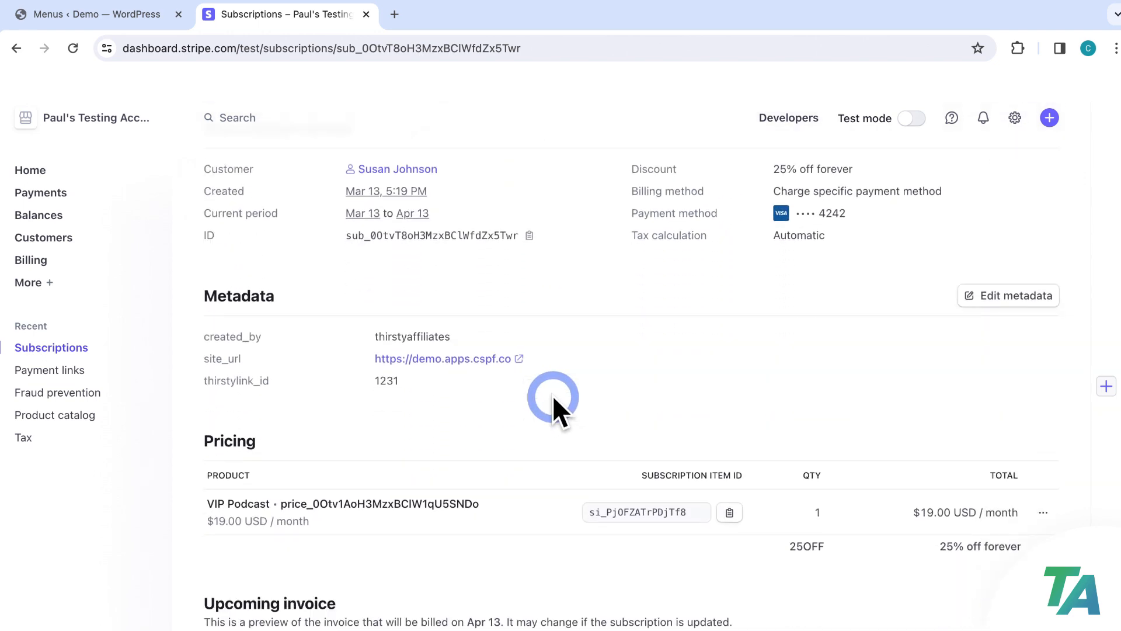
scroll(553, 397, down, 7)
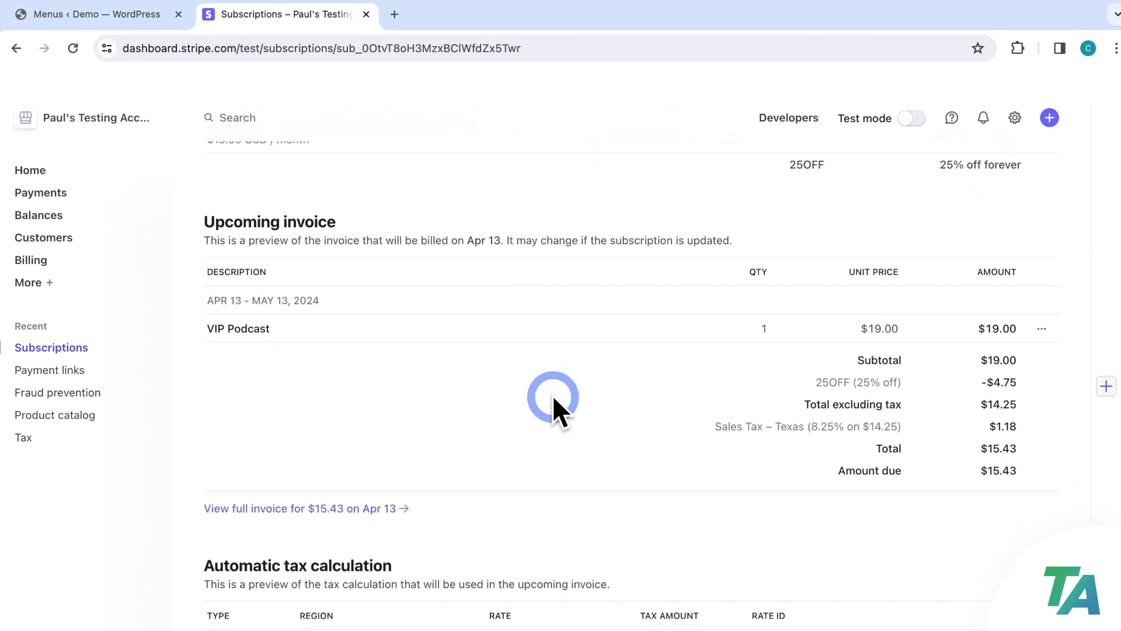
scroll(553, 397, down, 4)
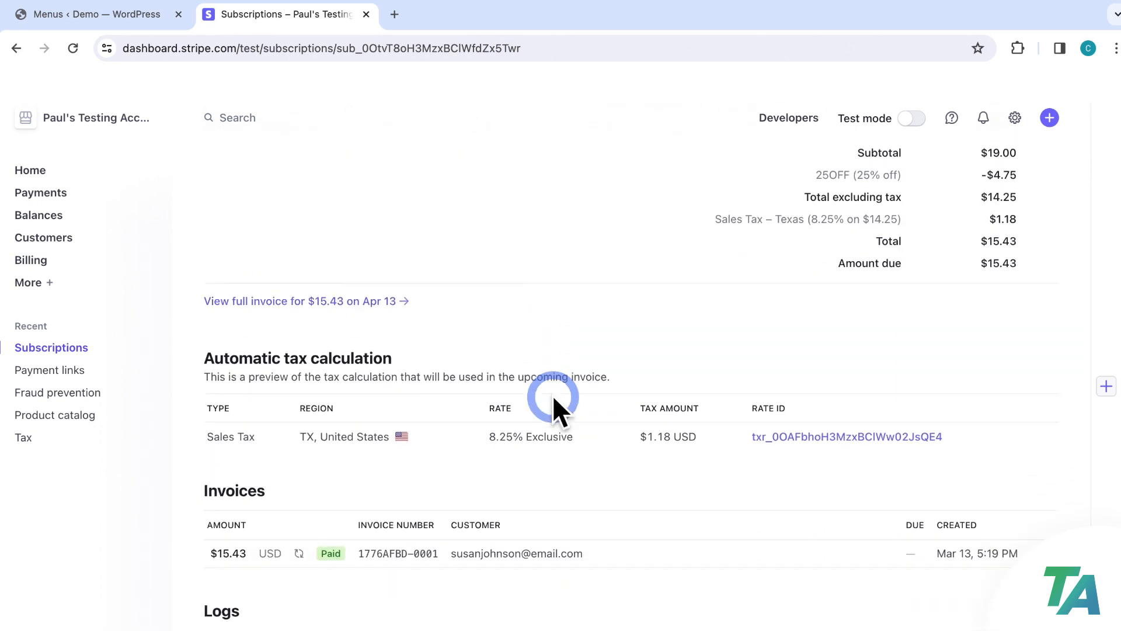
scroll(552, 397, down, 5)
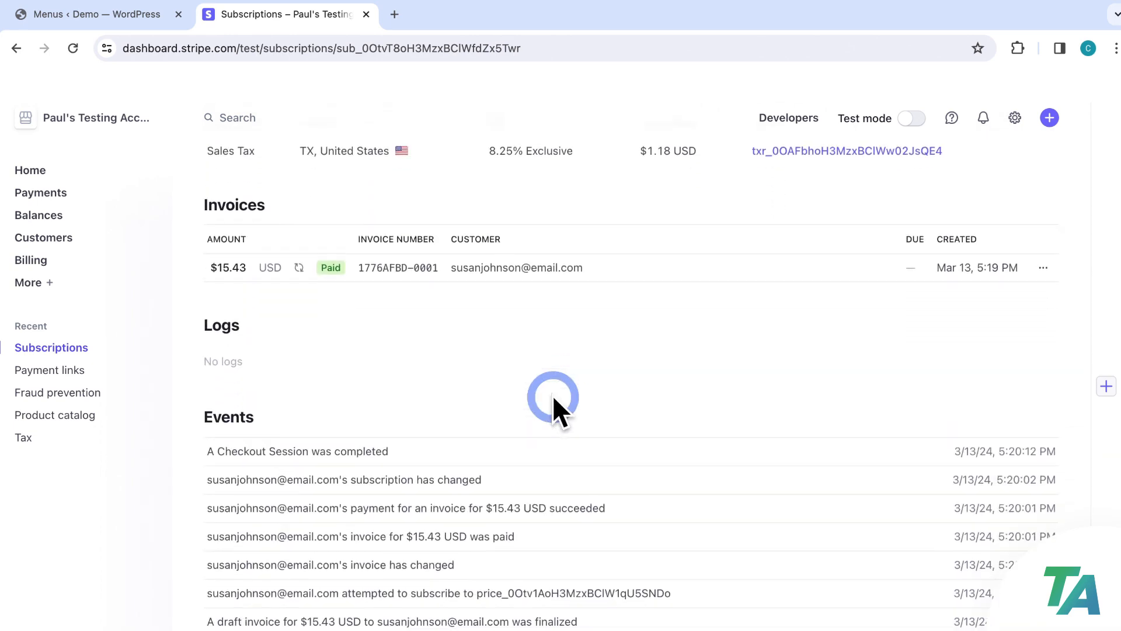
scroll(553, 395, up, 7)
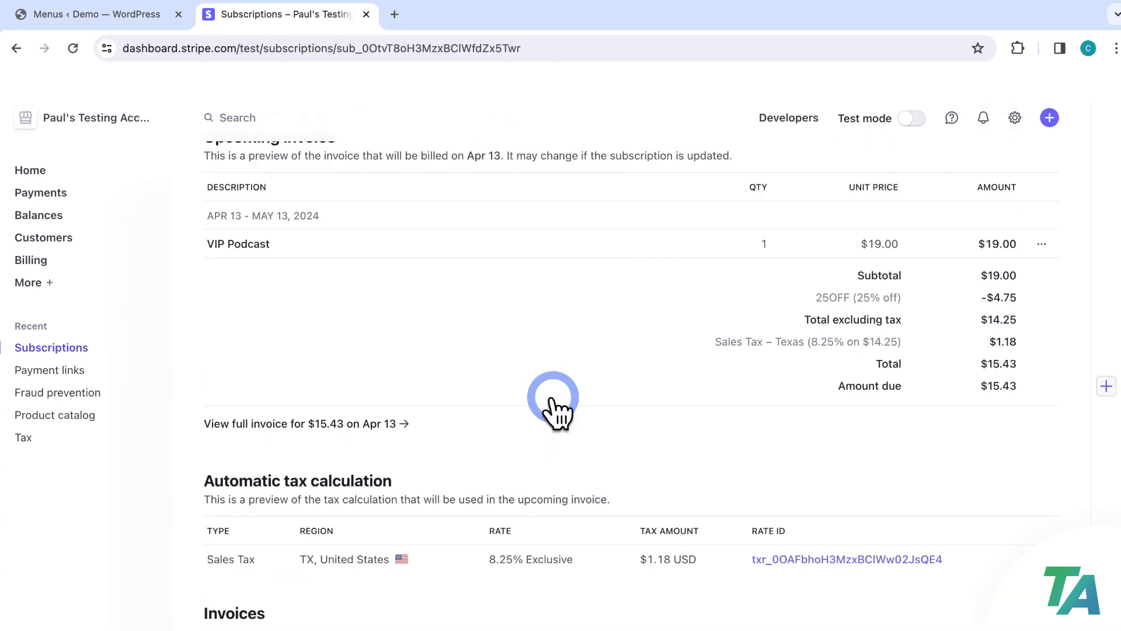
scroll(553, 397, up, 12)
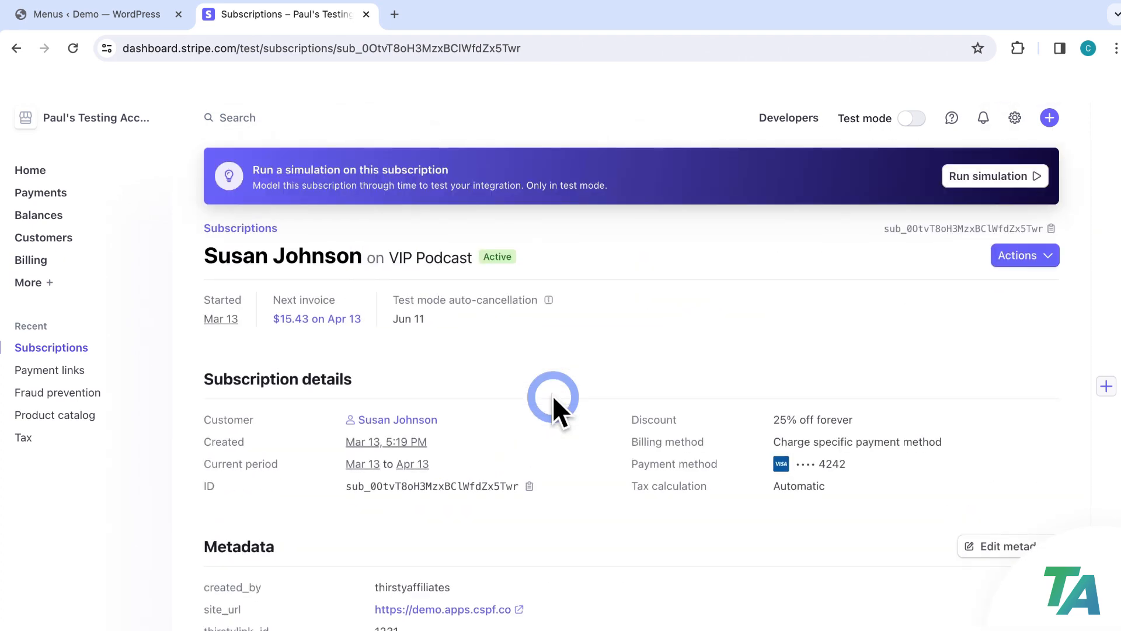
click(420, 419)
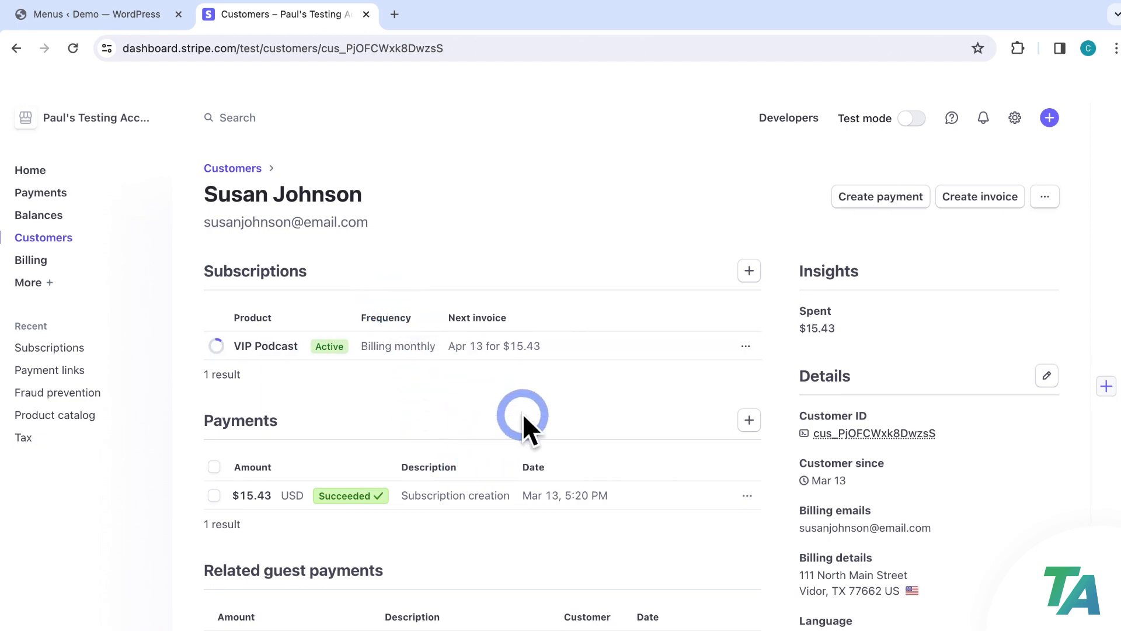
Scroll the customer's record, then reopen that customer from the Customers list
scroll(563, 384, down, 3)
scroll(572, 379, down, 2)
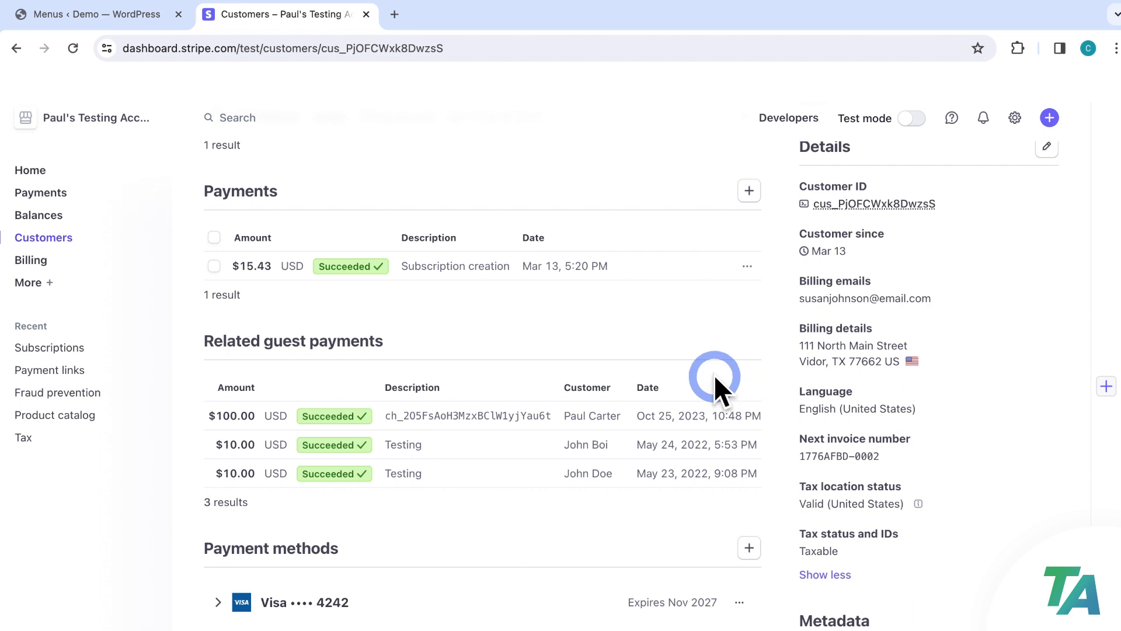
click(51, 239)
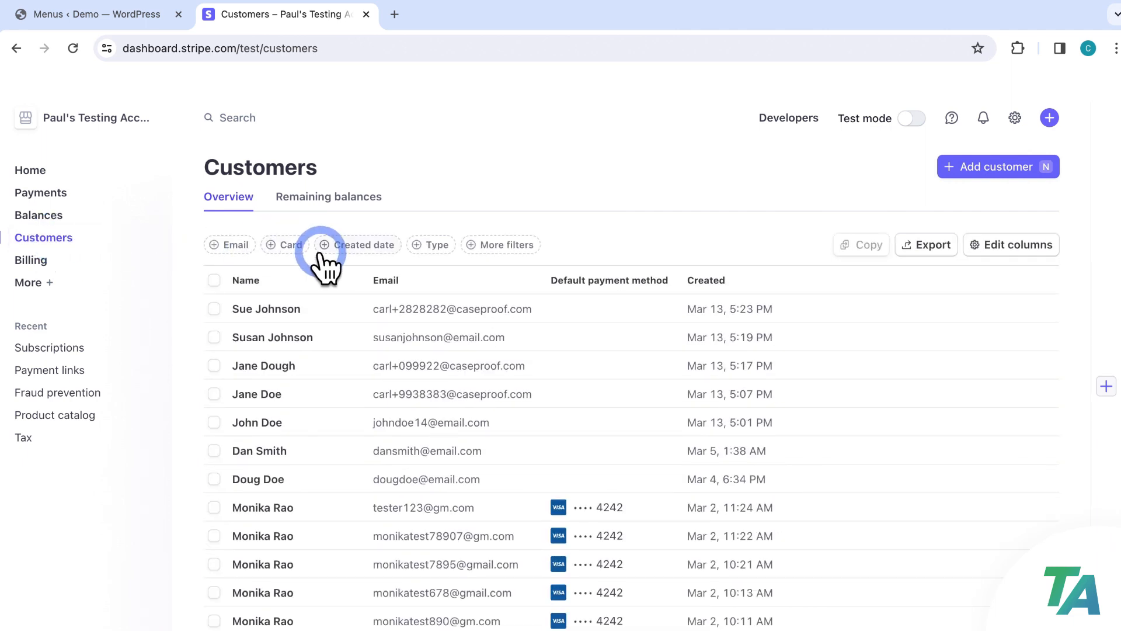
click(596, 343)
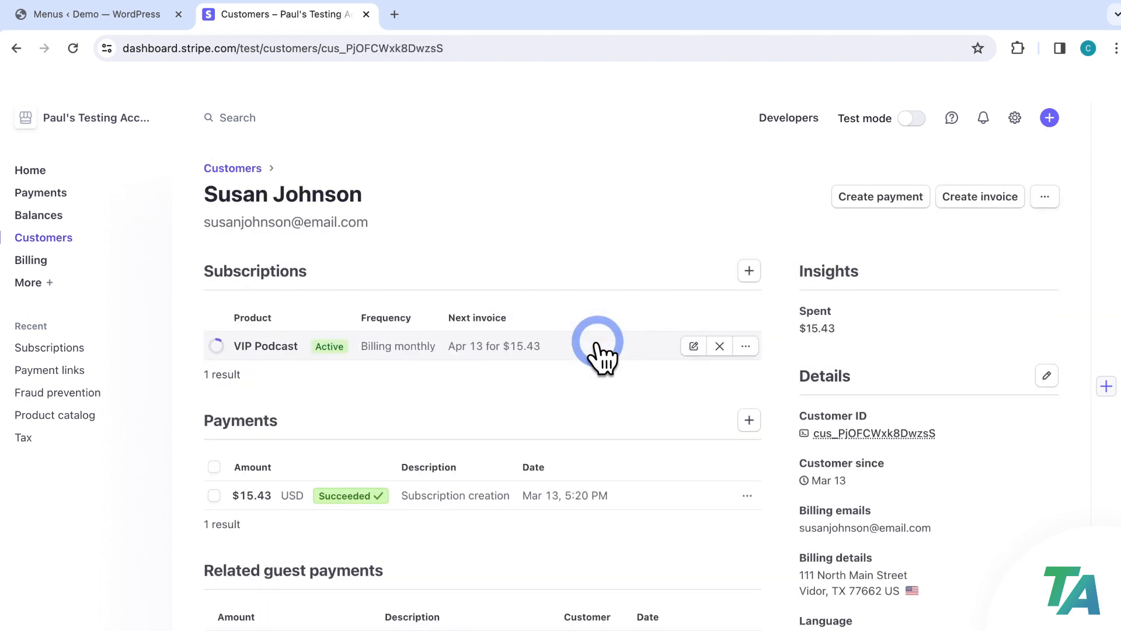
Open the $15.43 subscription-creation payment and review its card checks and $1.18 Texas tax
click(53, 187)
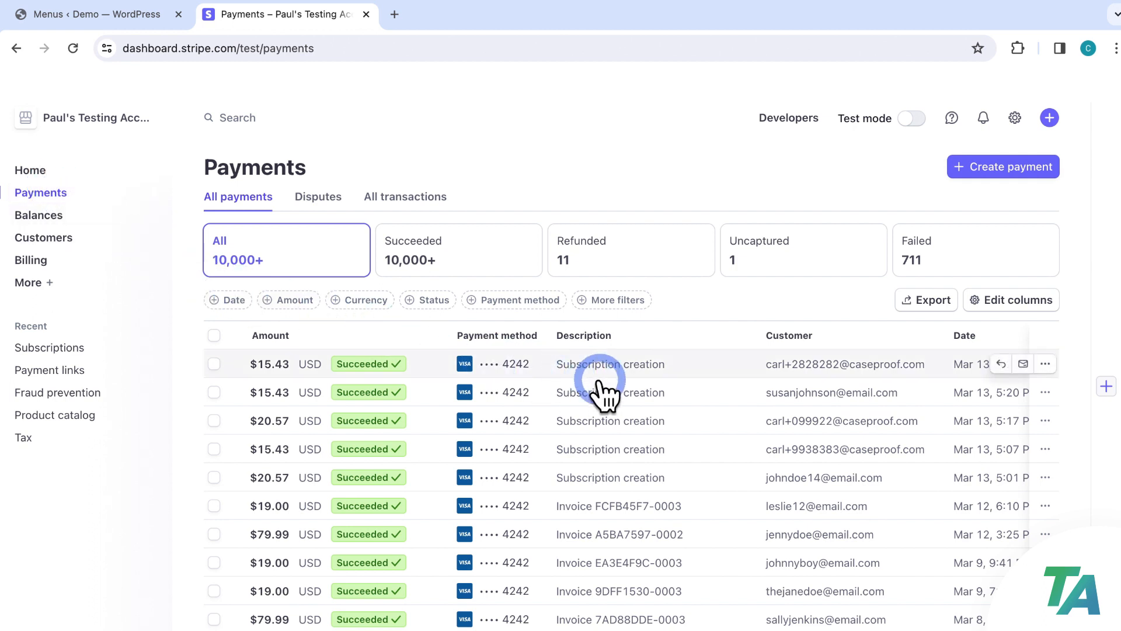
click(645, 392)
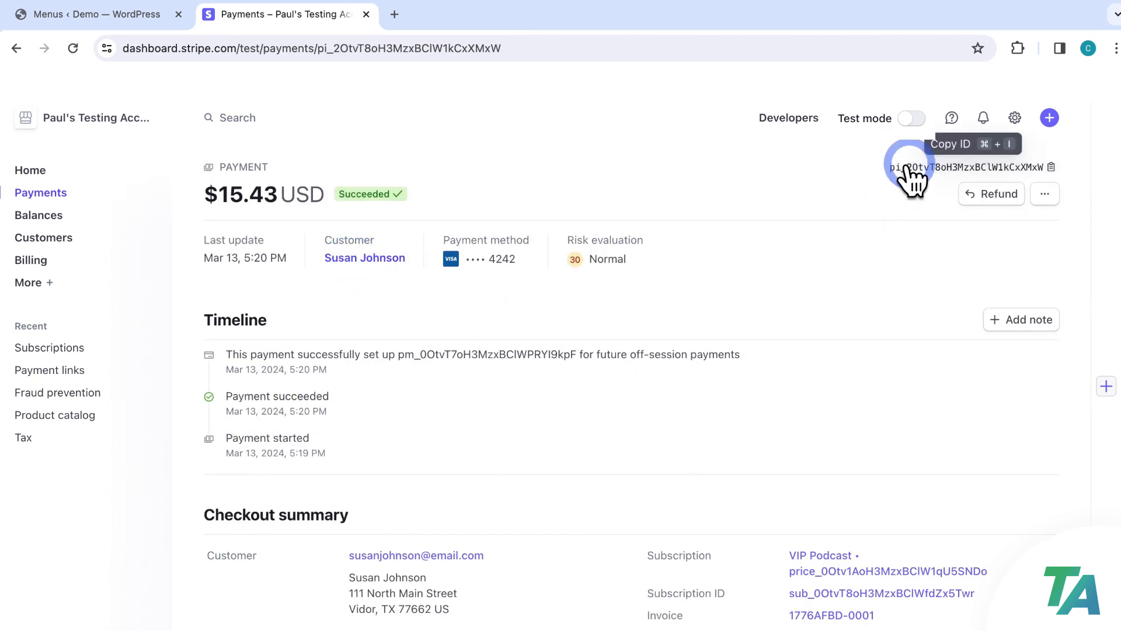
scroll(769, 295, down, 2)
scroll(768, 311, down, 10)
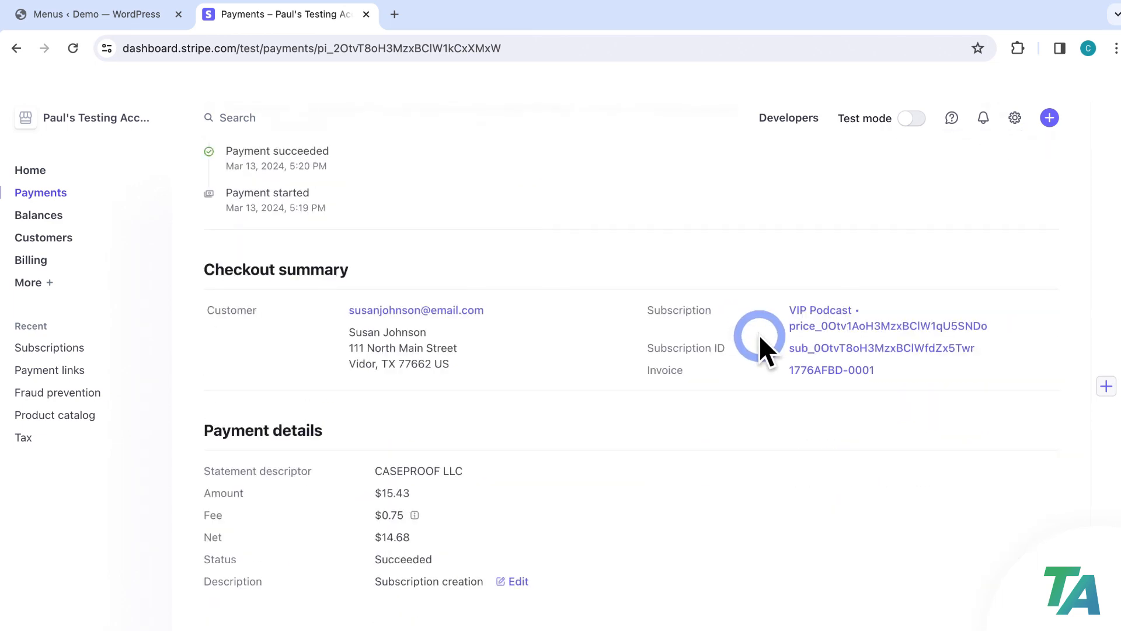
scroll(758, 335, down, 6)
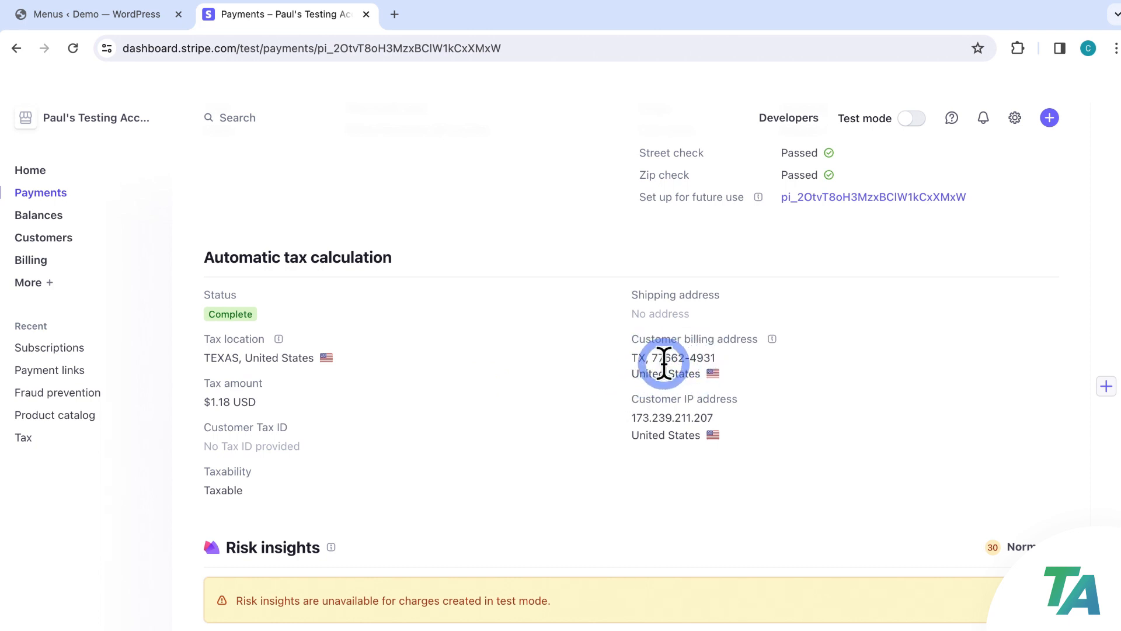
scroll(663, 362, up, 2)
scroll(664, 363, up, 2)
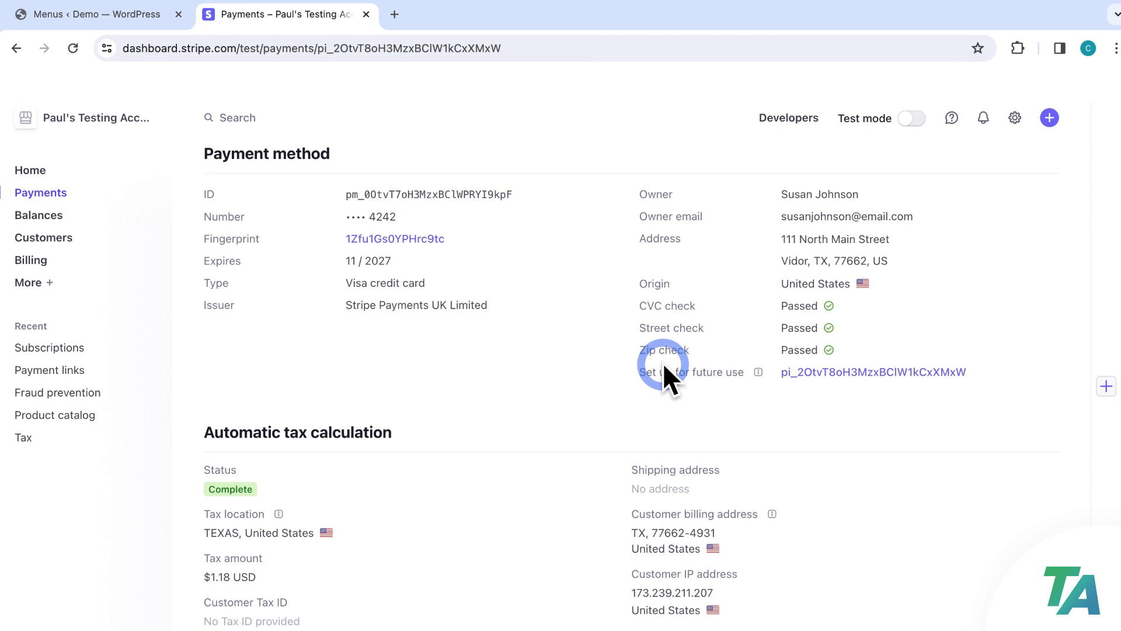
click(1014, 117)
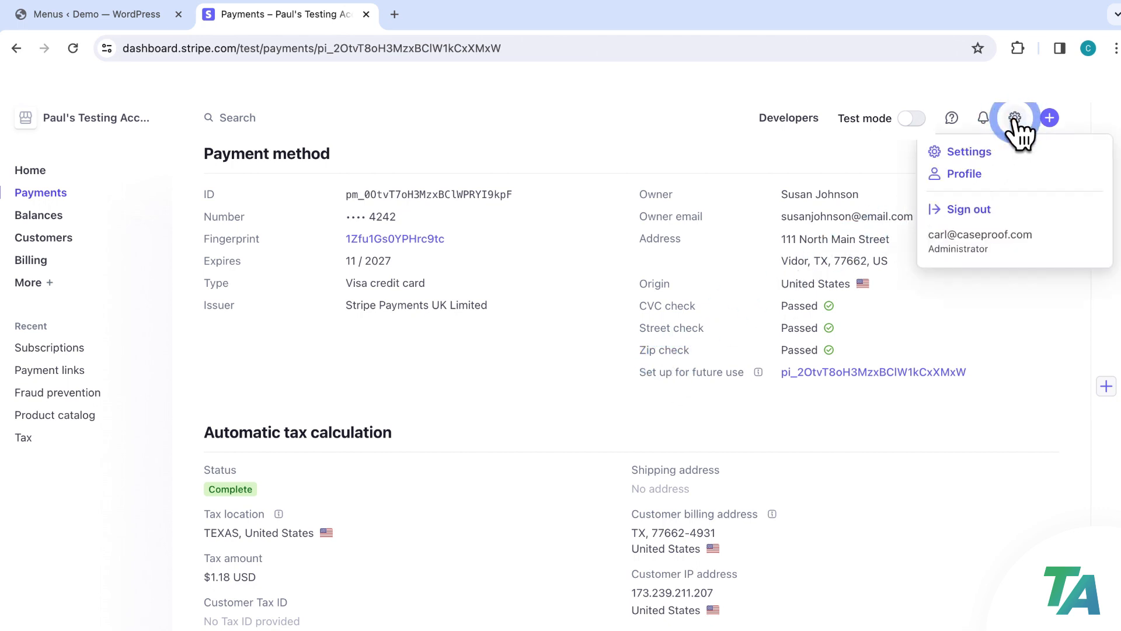
Show Stripe's Customer emails business settings: successful-payment emails on, refund emails off
click(969, 153)
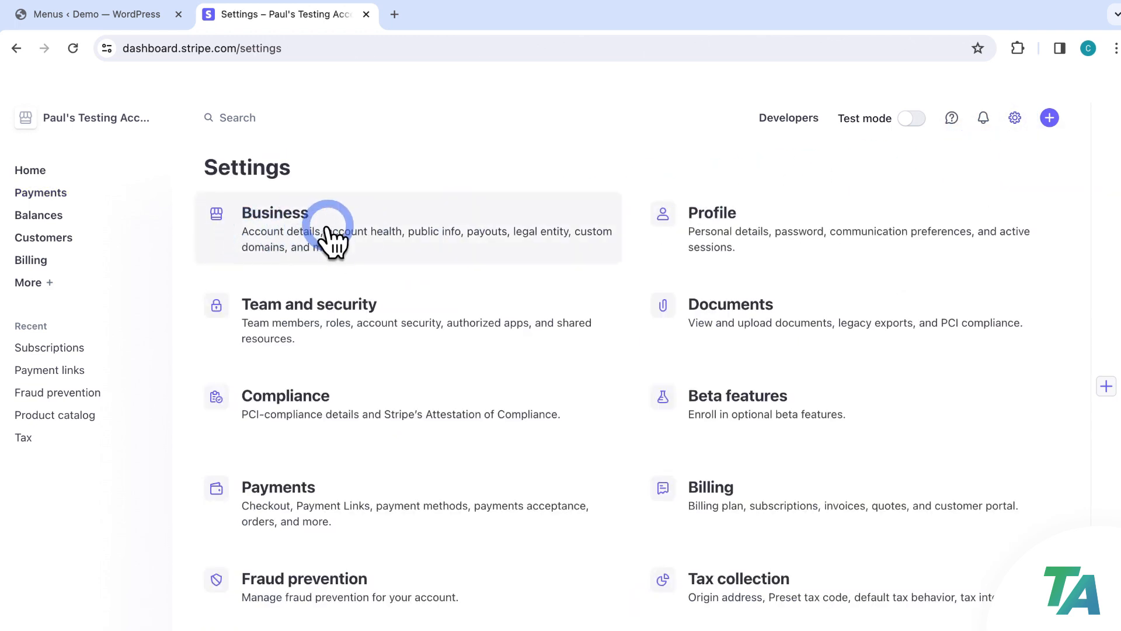
click(290, 240)
click(296, 196)
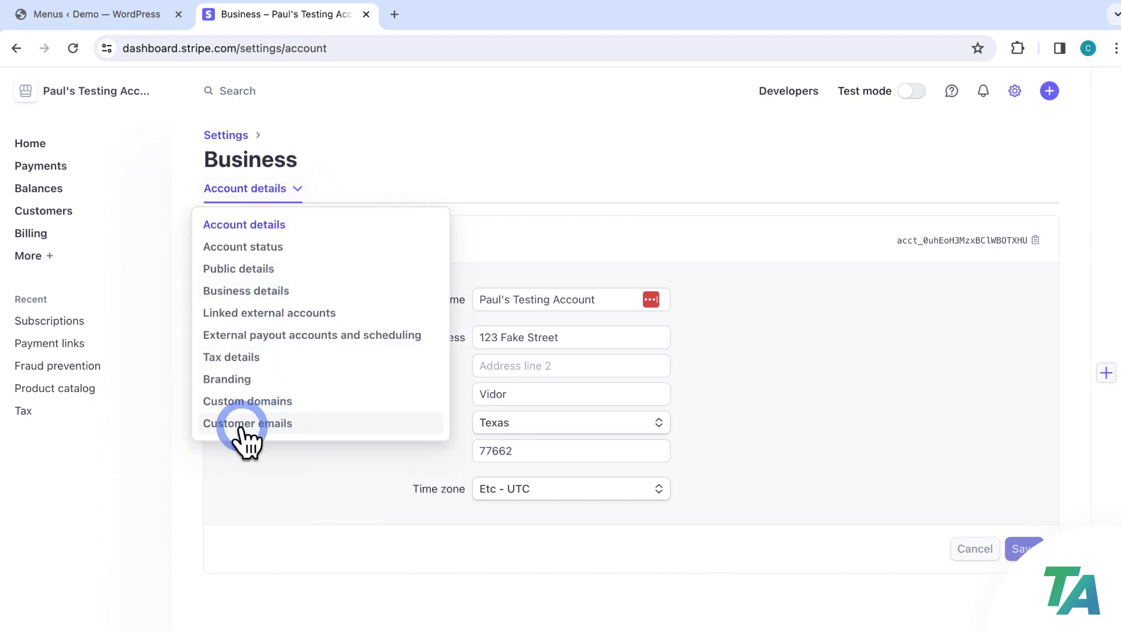
click(245, 425)
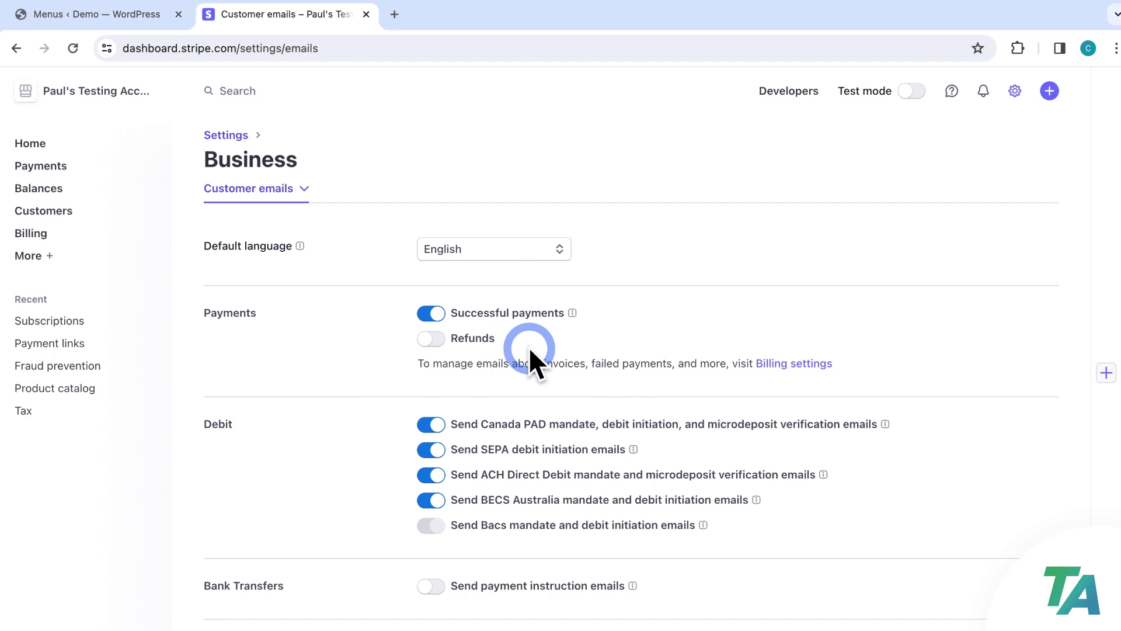
click(1014, 91)
click(983, 125)
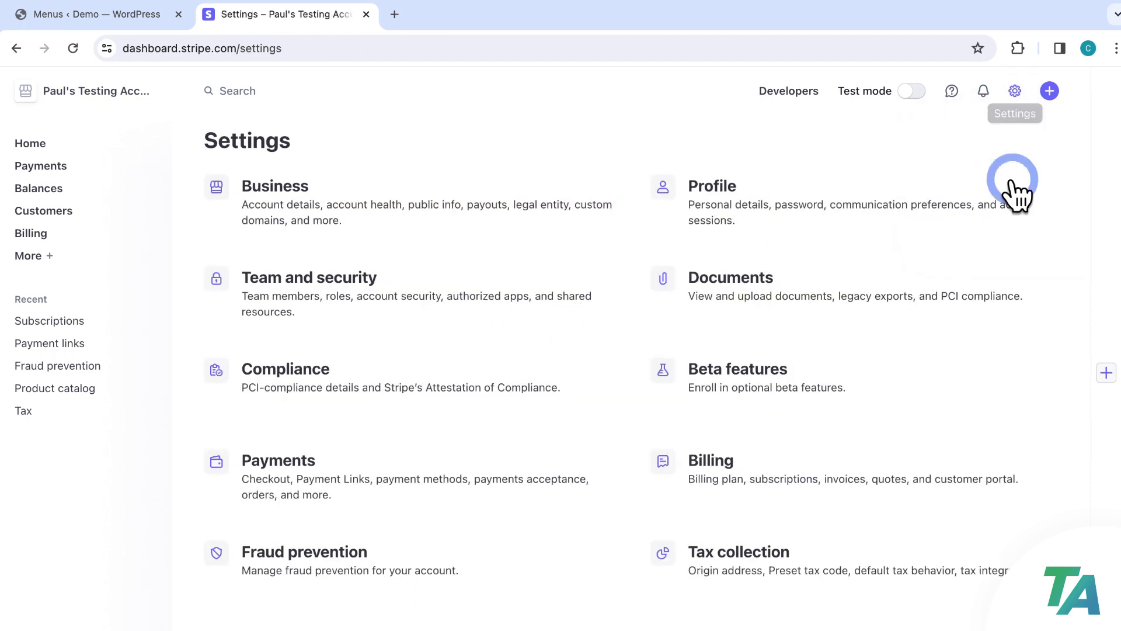
click(718, 471)
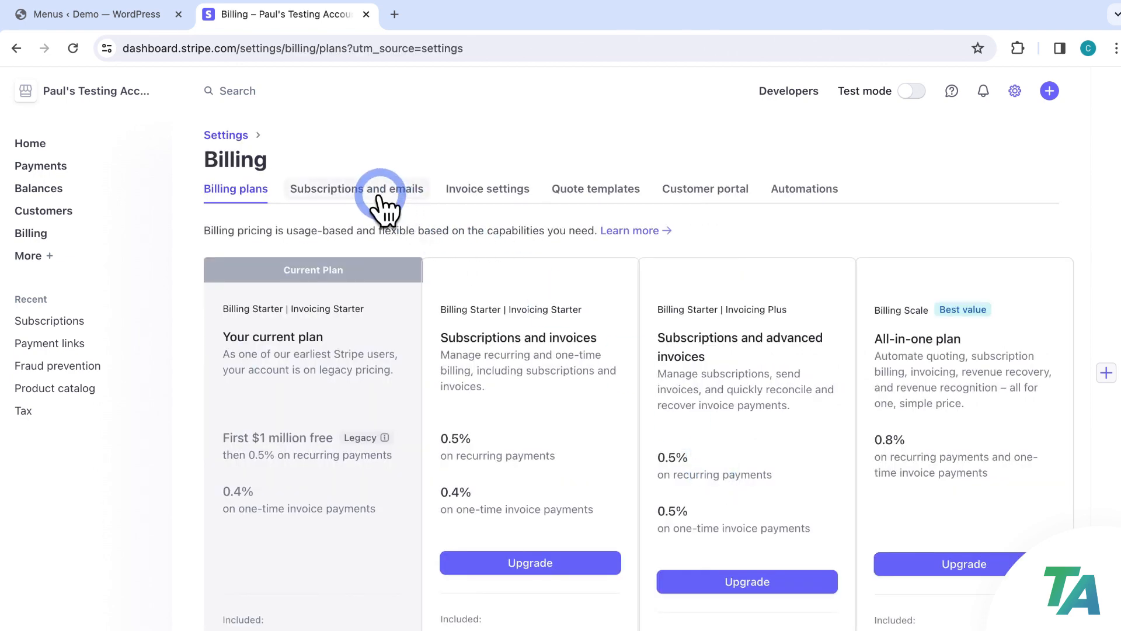
click(353, 196)
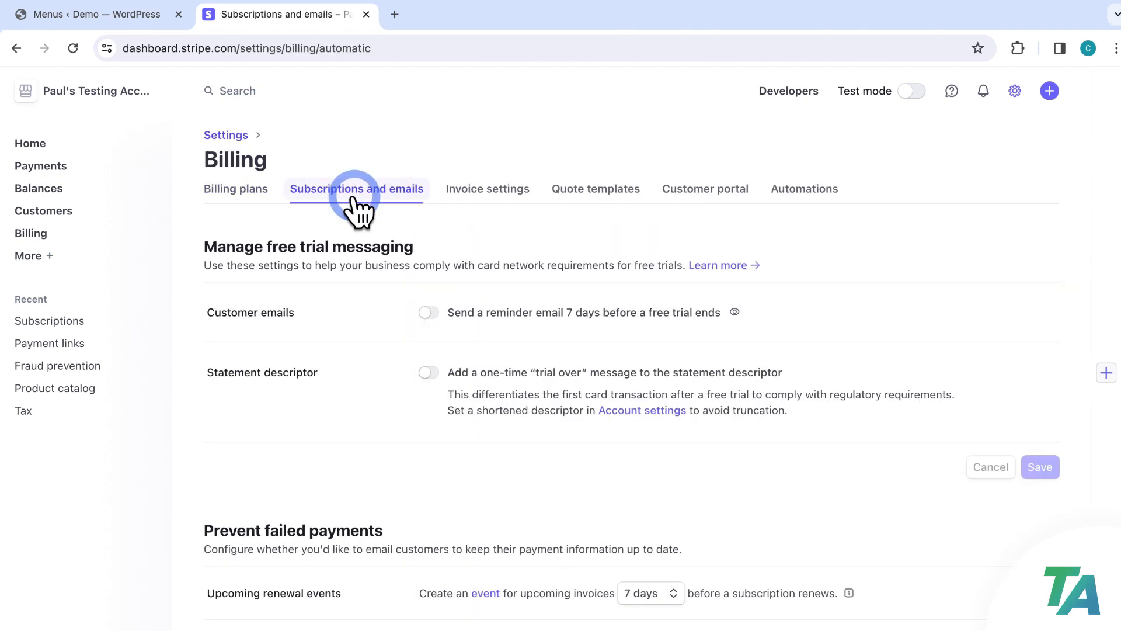
scroll(356, 205, down, 4)
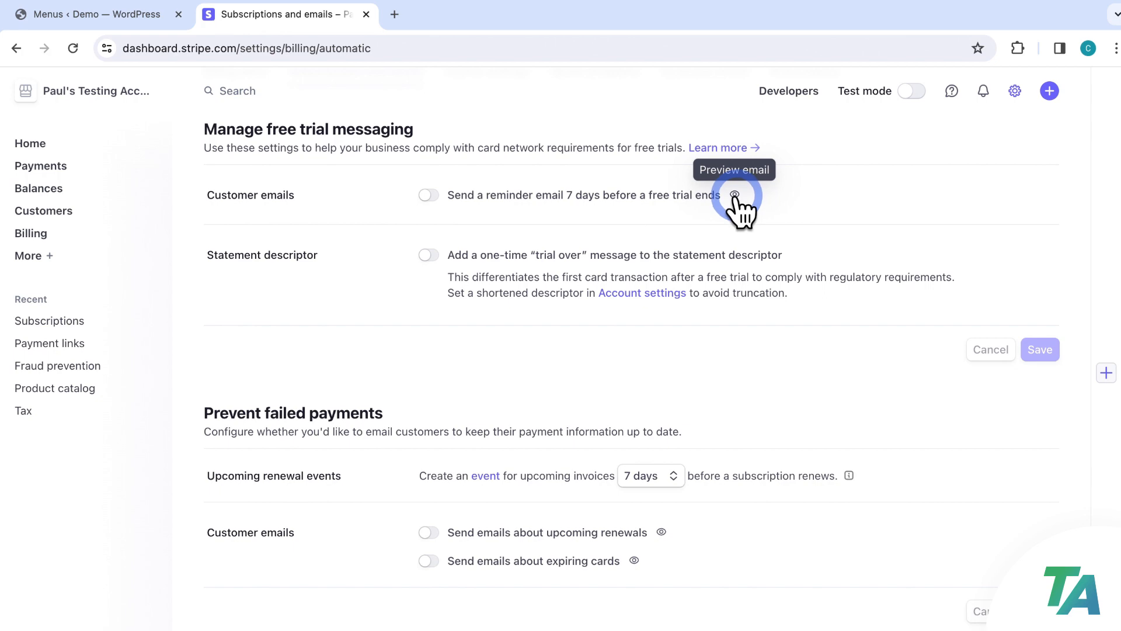
scroll(736, 263, down, 5)
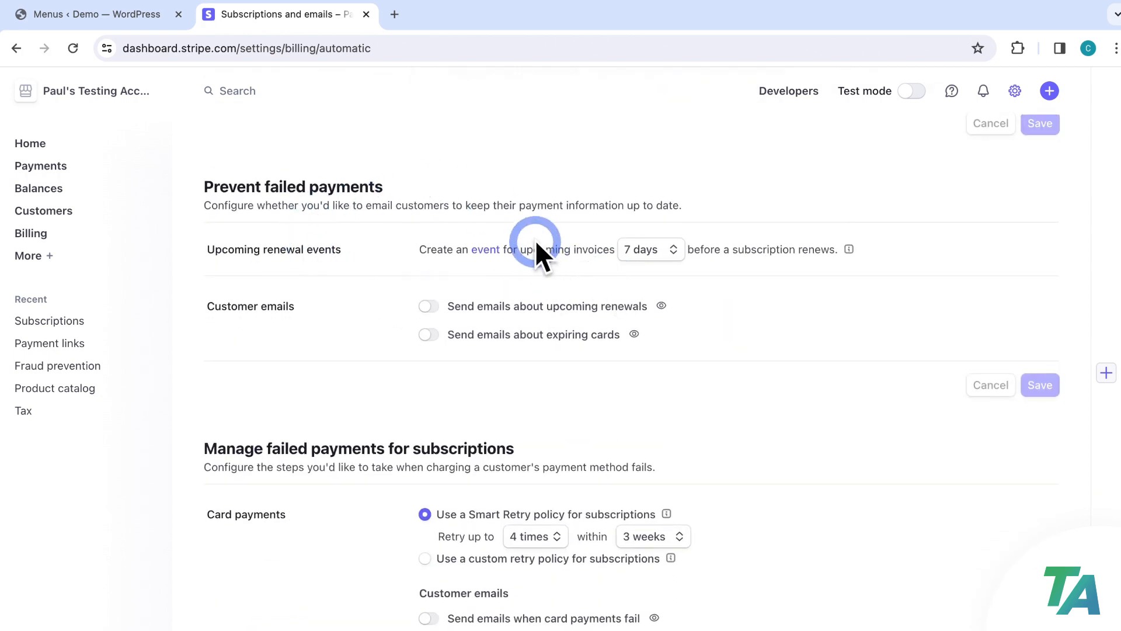
scroll(537, 245, down, 2)
scroll(535, 239, down, 3)
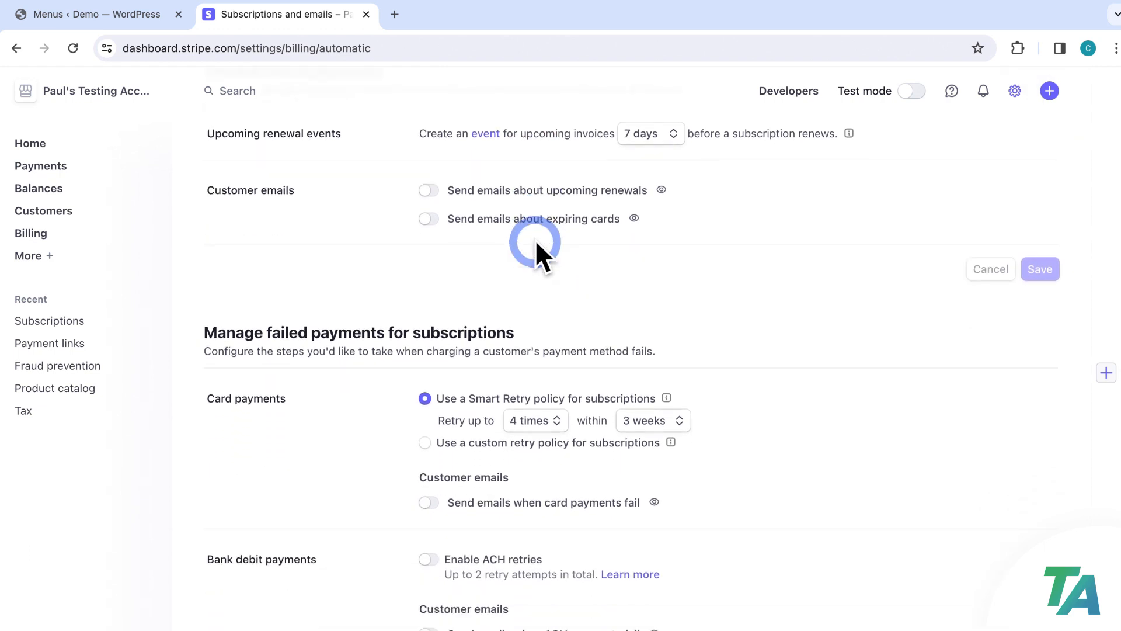
scroll(595, 271, up, 2)
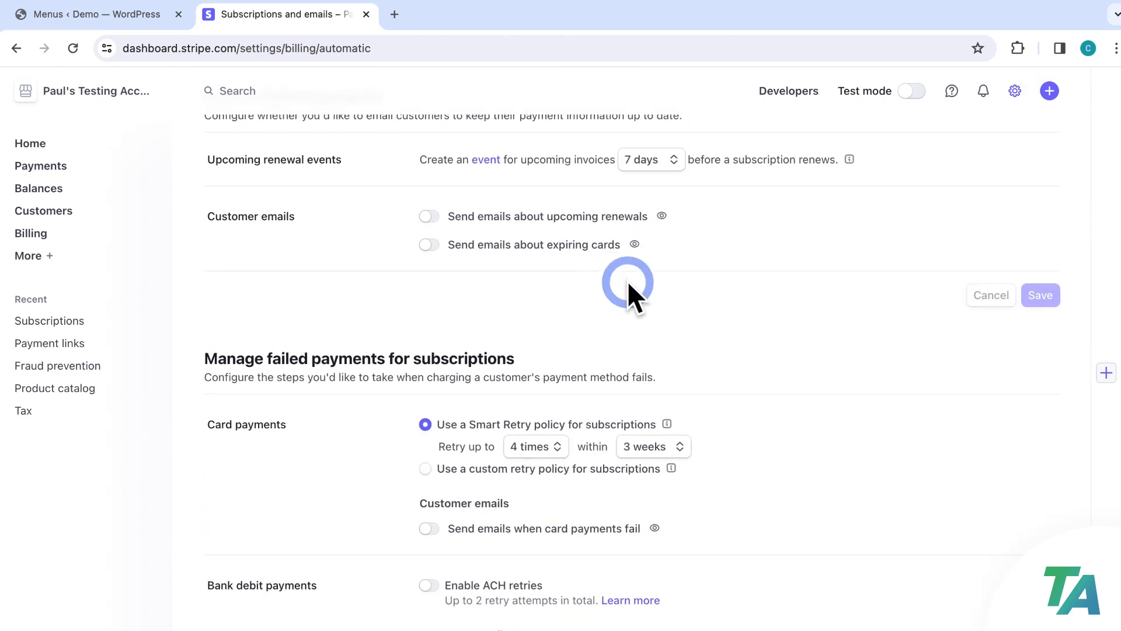
scroll(645, 285, down, 1)
scroll(654, 281, down, 7)
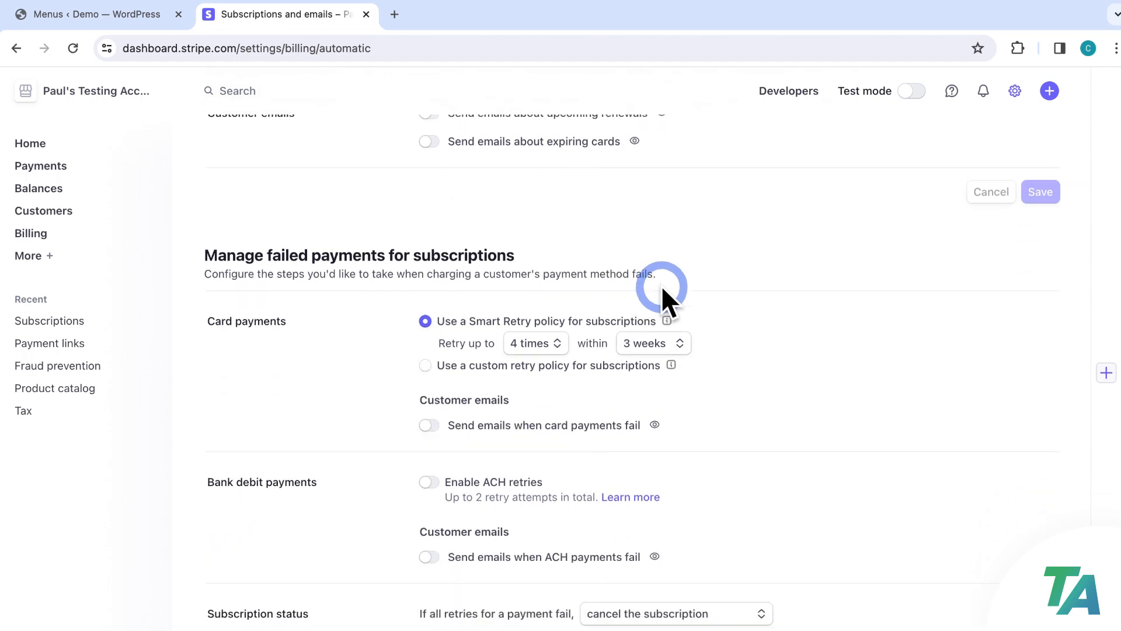
scroll(664, 286, down, 4)
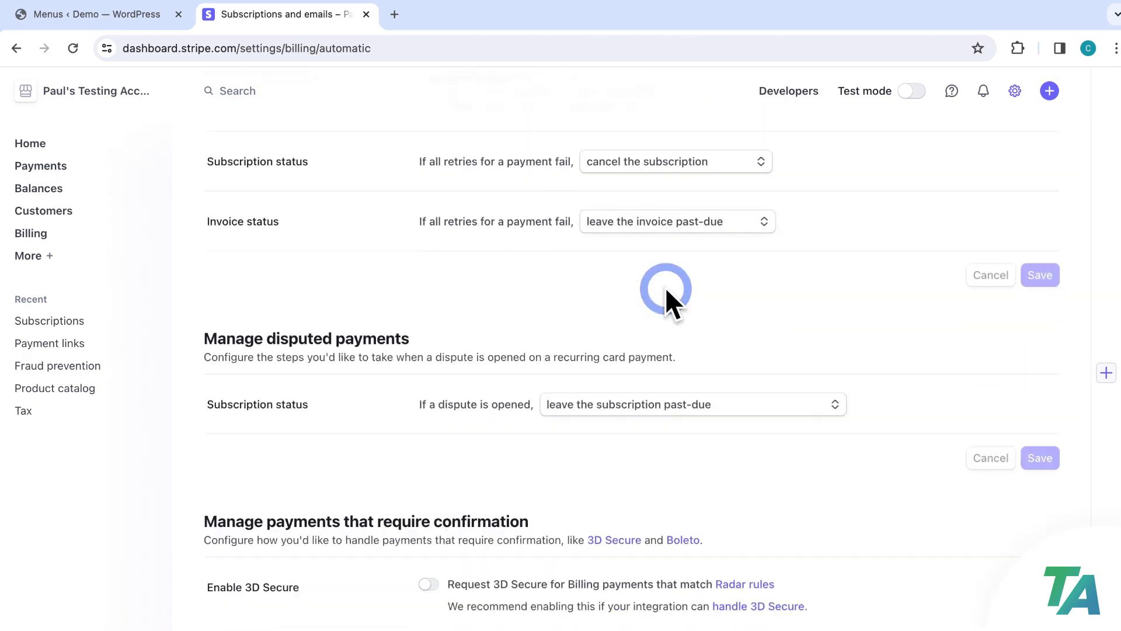
scroll(669, 303, up, 10)
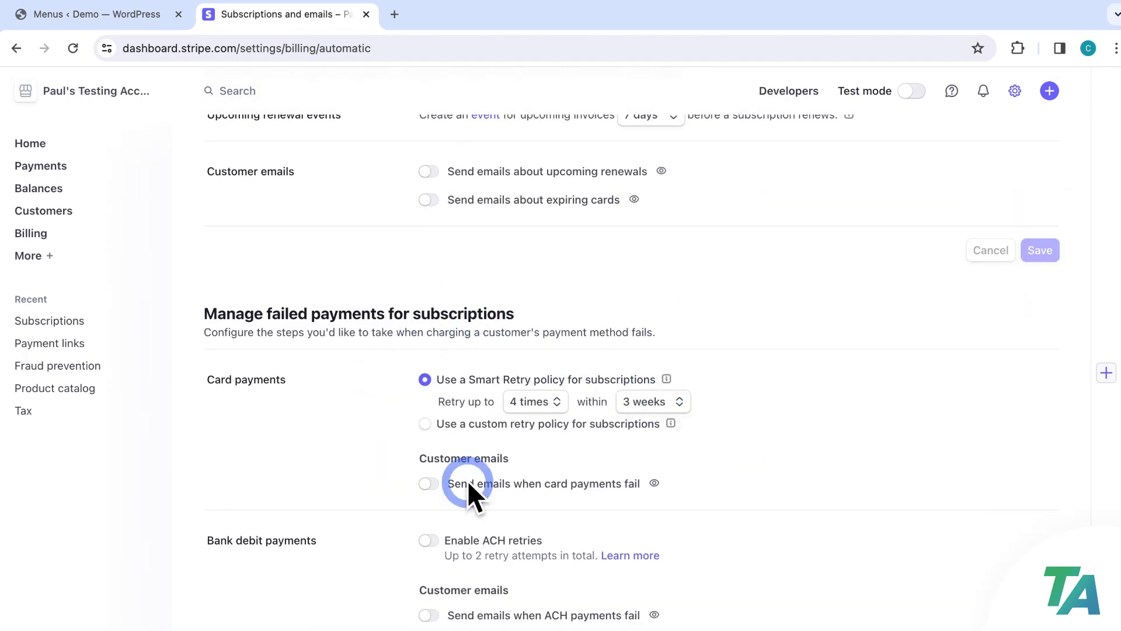
scroll(600, 494, down, 8)
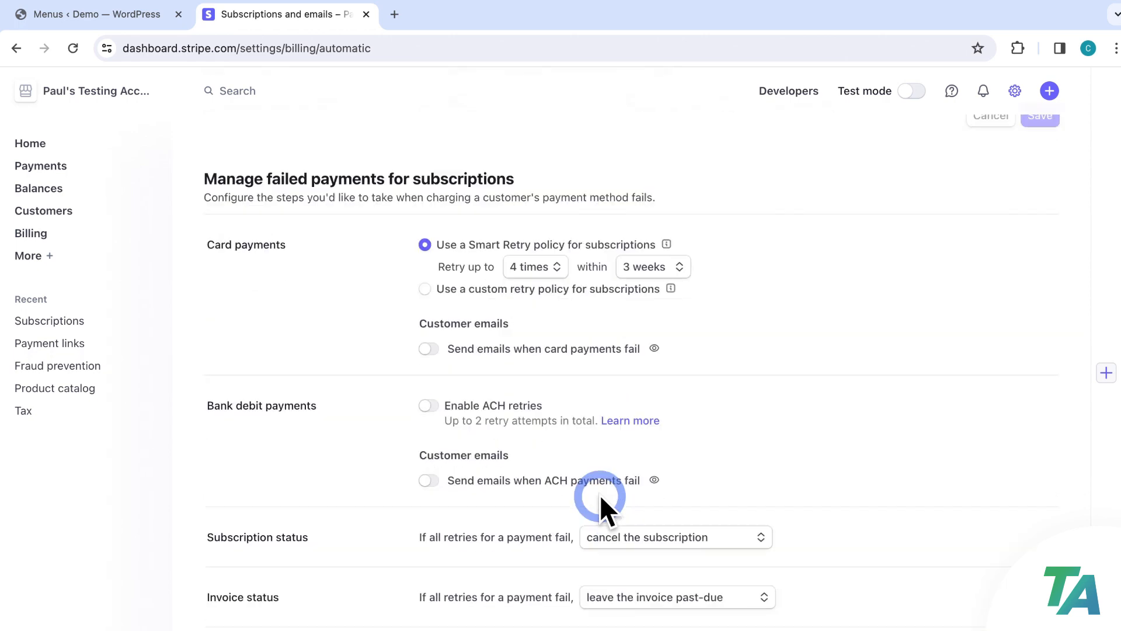
scroll(600, 494, down, 8)
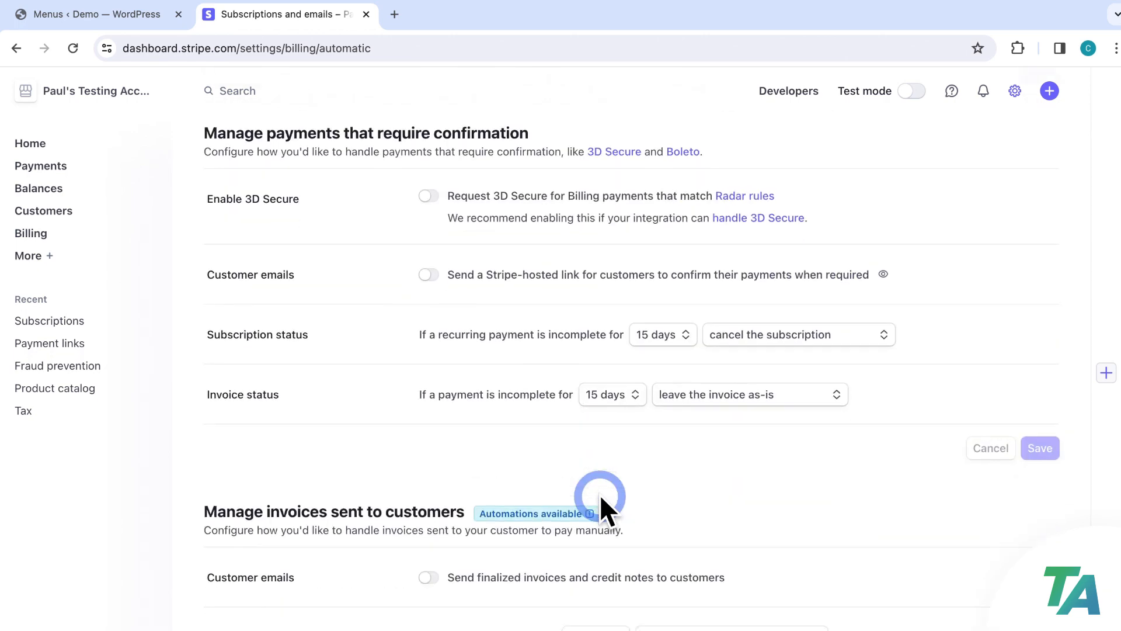
scroll(600, 494, down, 5)
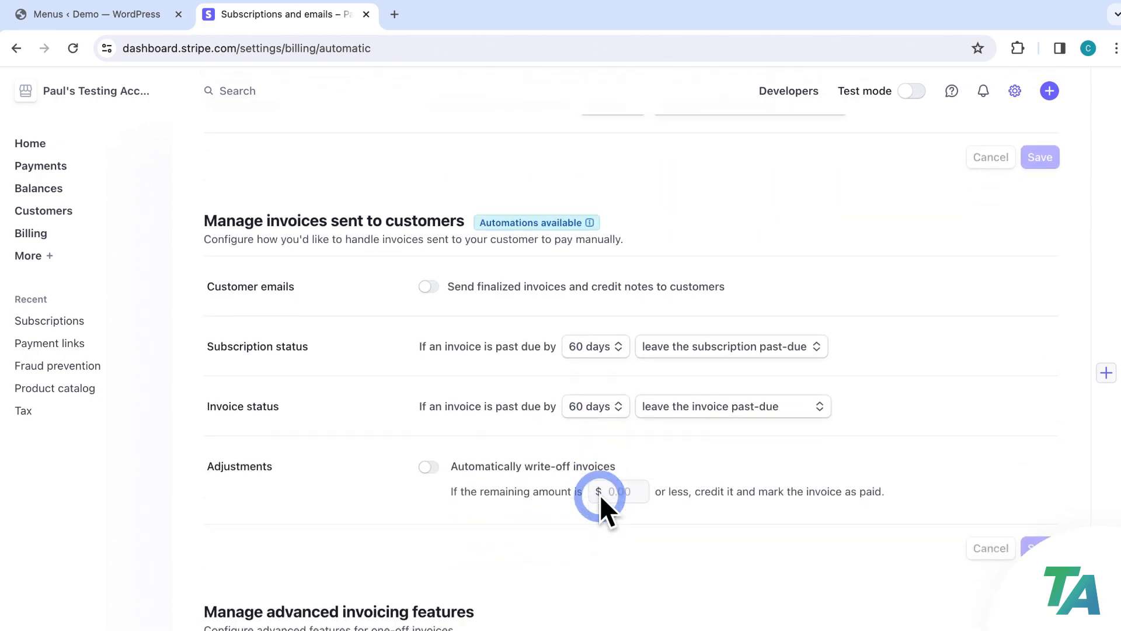
scroll(600, 494, down, 2)
scroll(600, 494, up, 2)
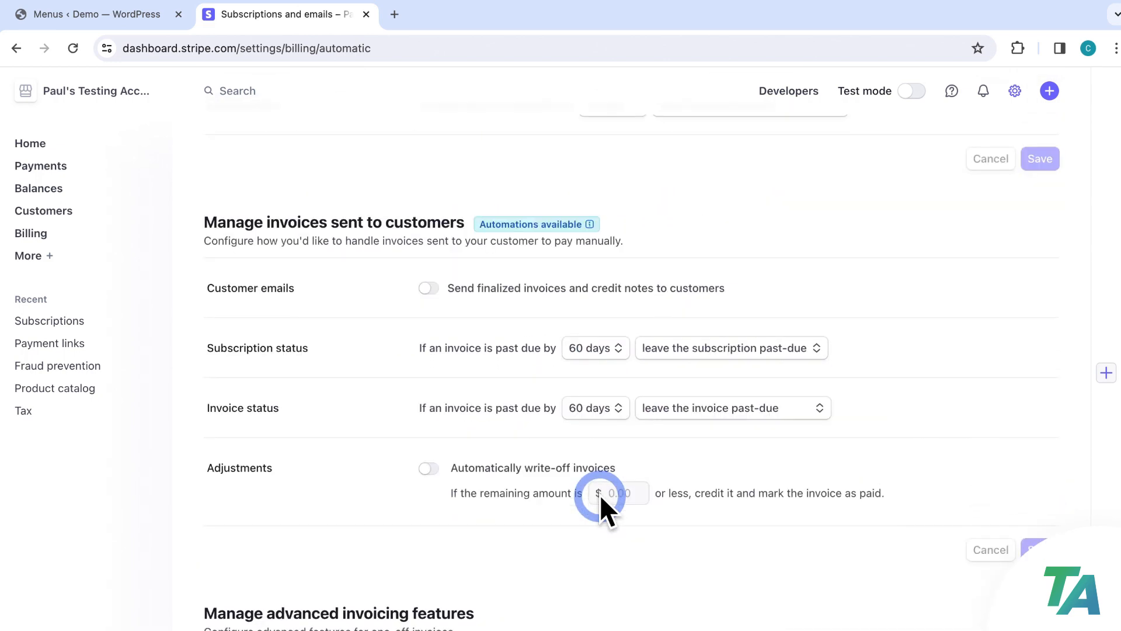
scroll(600, 494, up, 20)
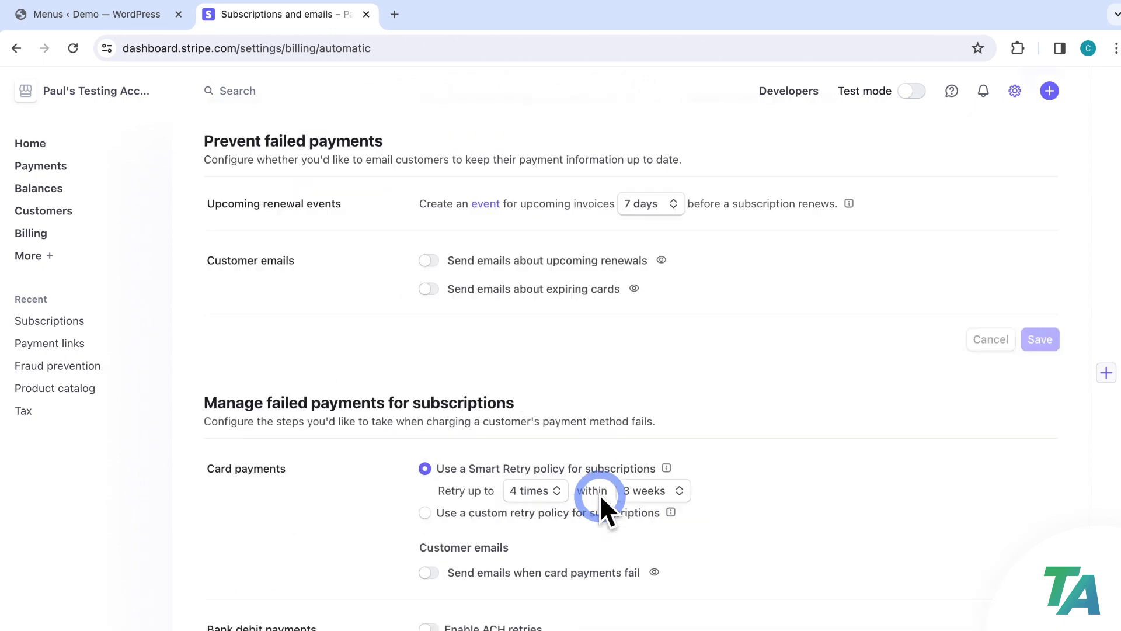
scroll(600, 494, up, 6)
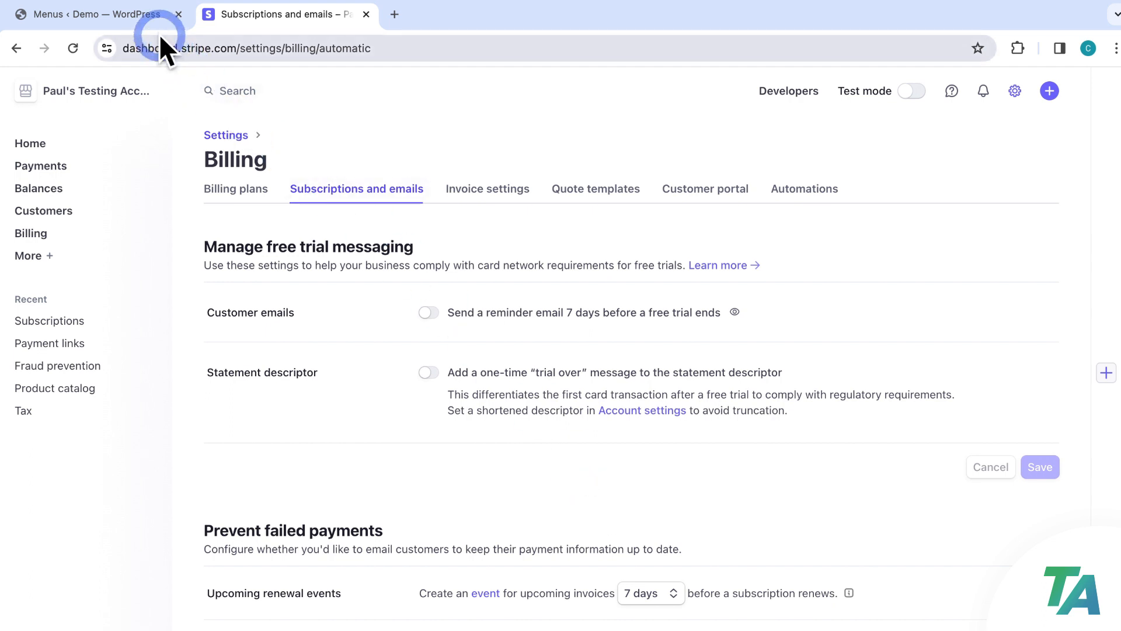
Back in WordPress, open the VIP Podcast ThirstyPay link for editing
click(149, 16)
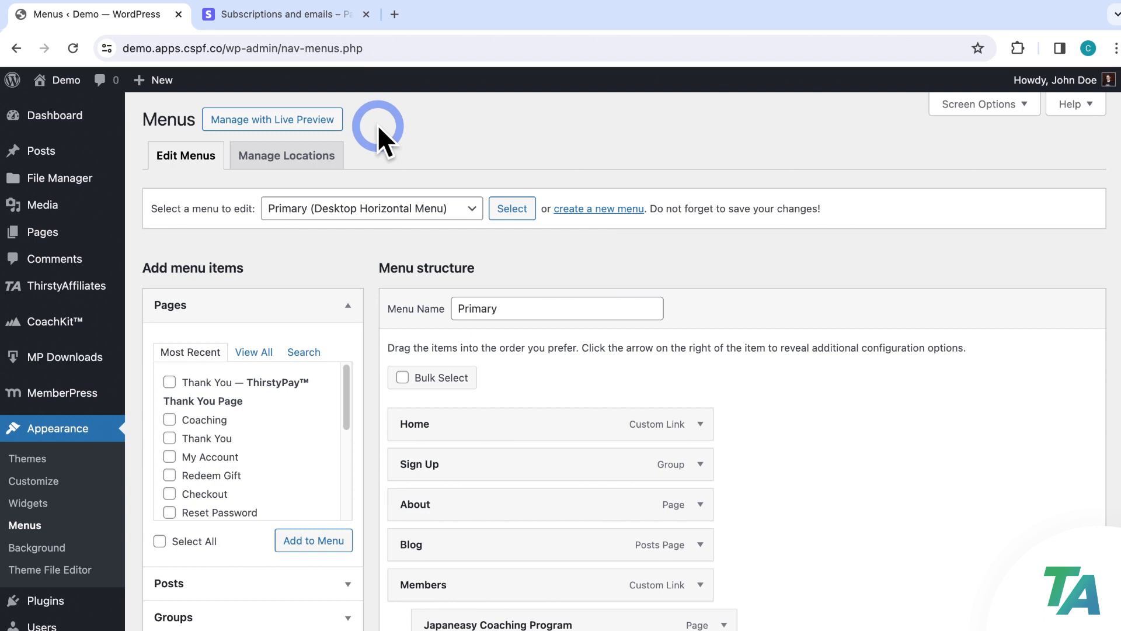
mouse_move(105, 292)
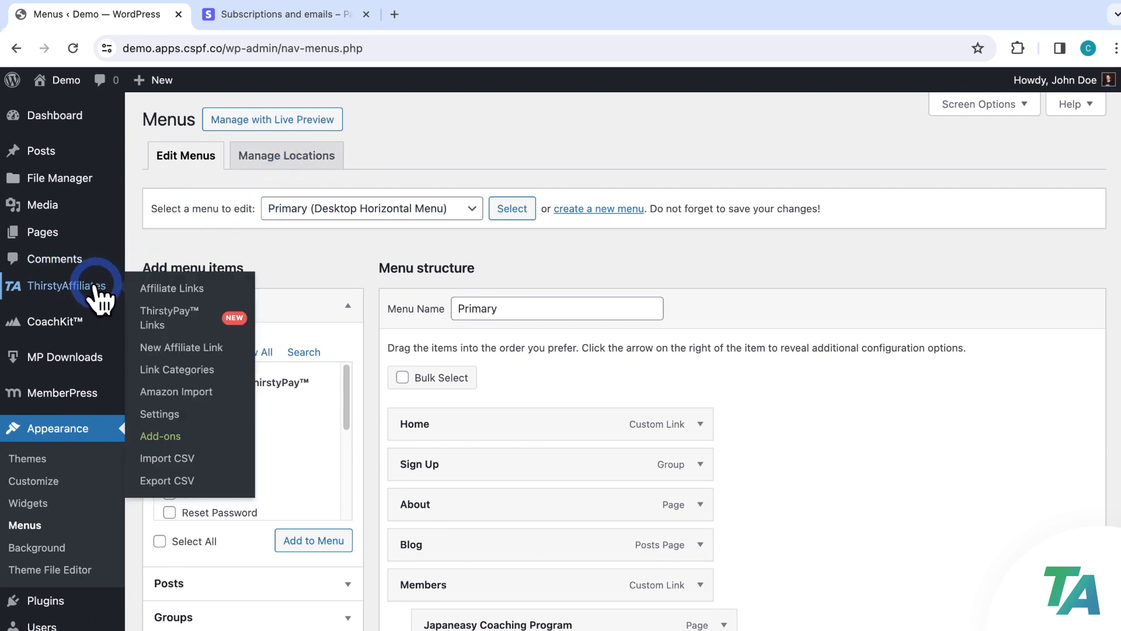
click(149, 304)
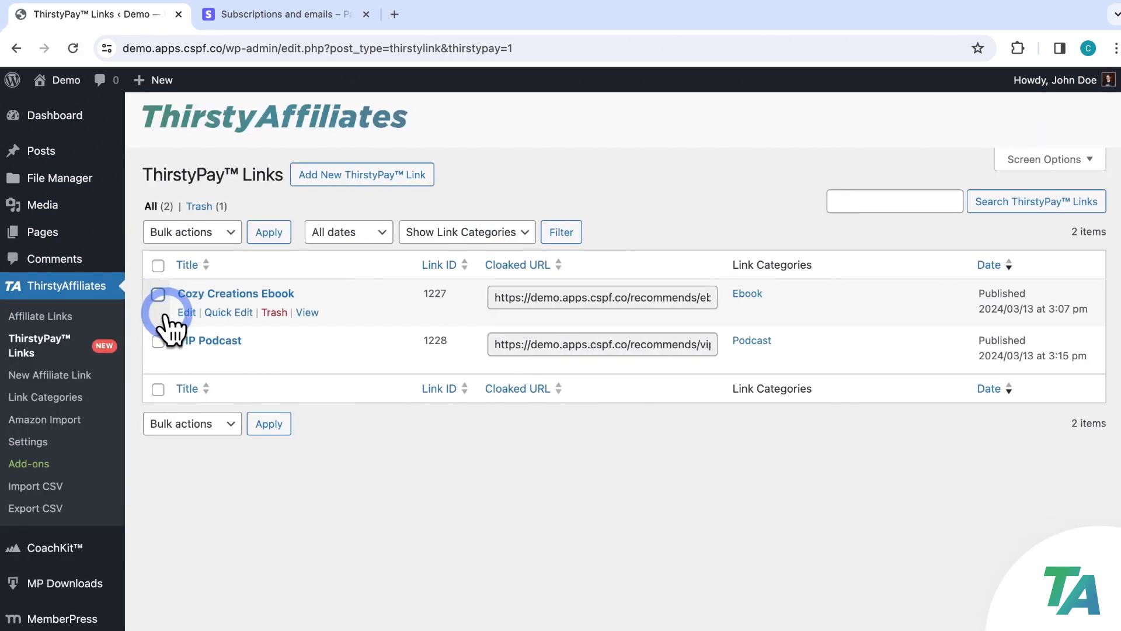
click(203, 348)
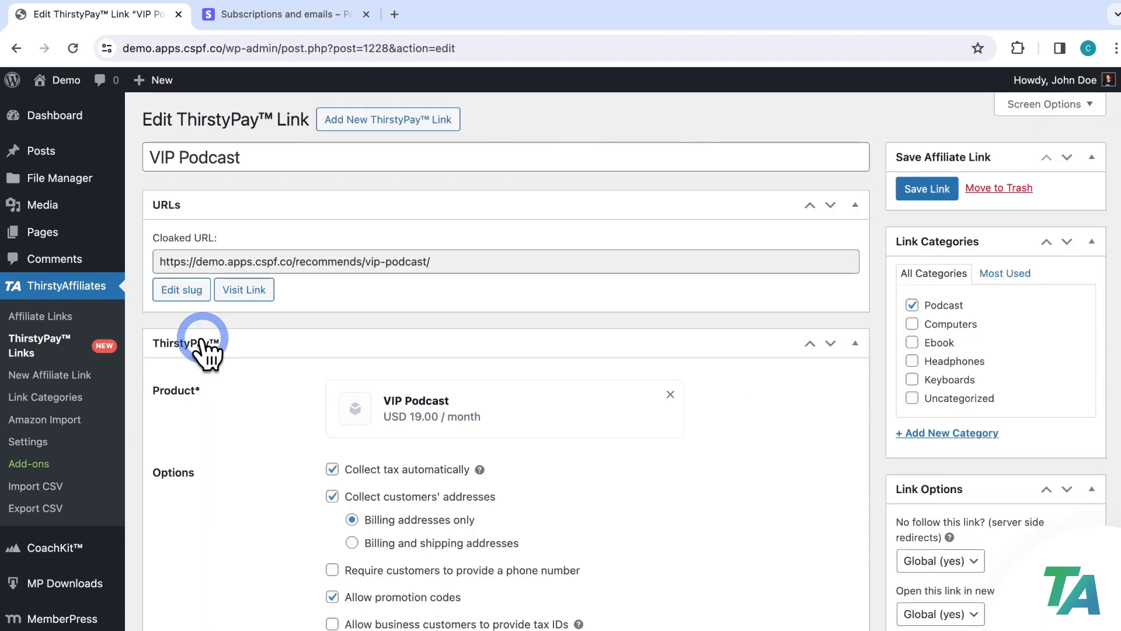
click(269, 260)
drag(432, 261, 181, 260)
right_click(193, 261)
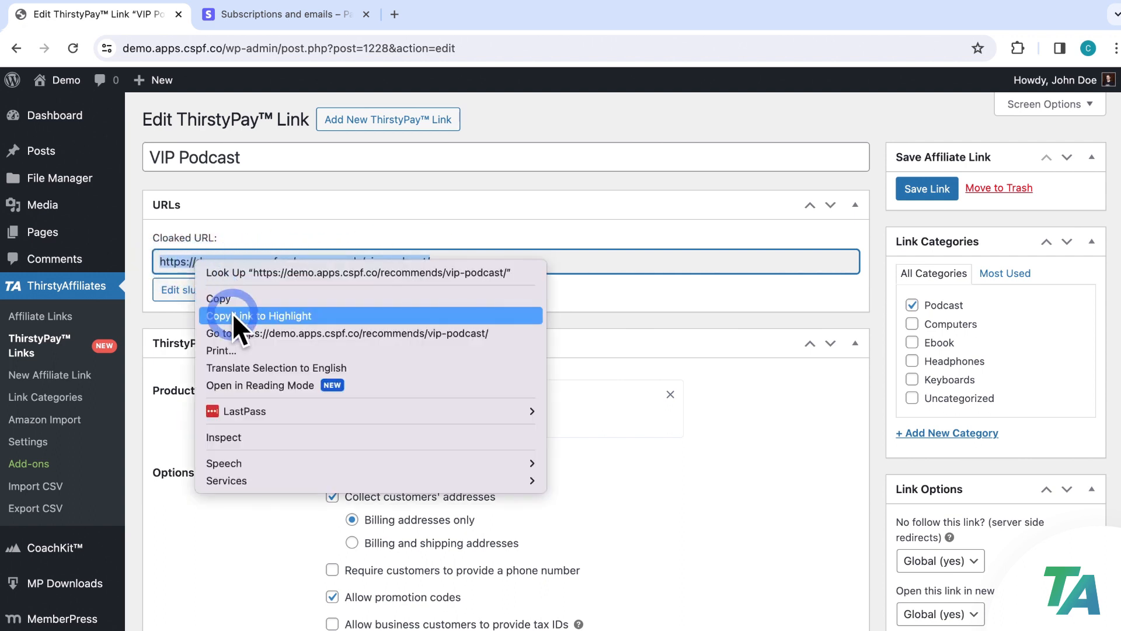
click(231, 297)
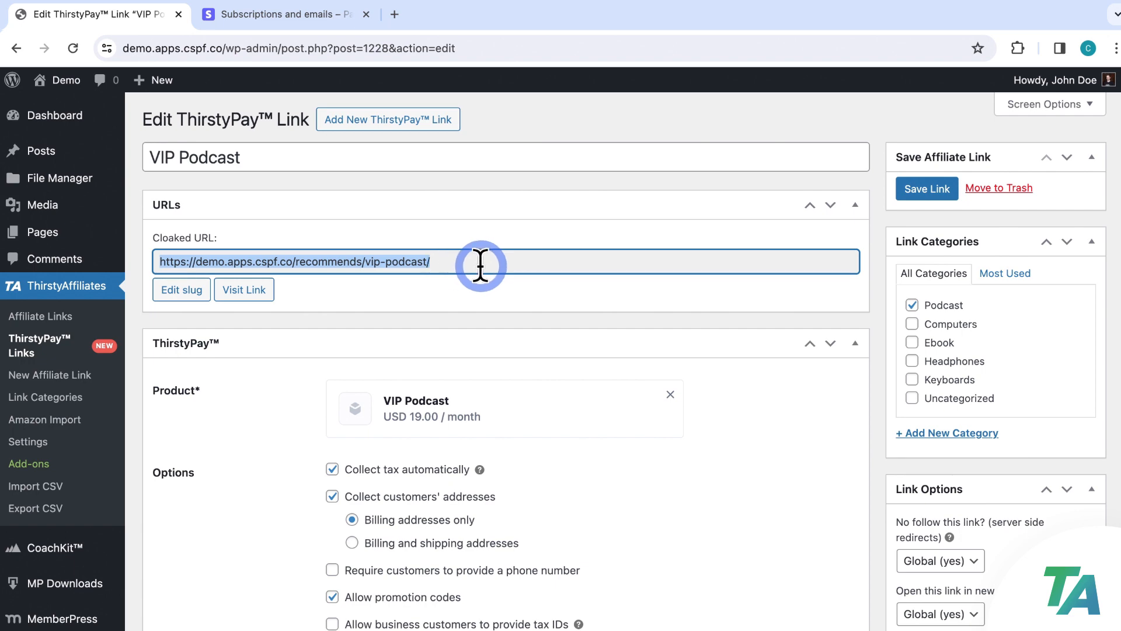
Add 'podcast' and 'knitting podcast' as autolink keywords on the VIP Podcast link
scroll(478, 260, down, 7)
scroll(519, 292, down, 5)
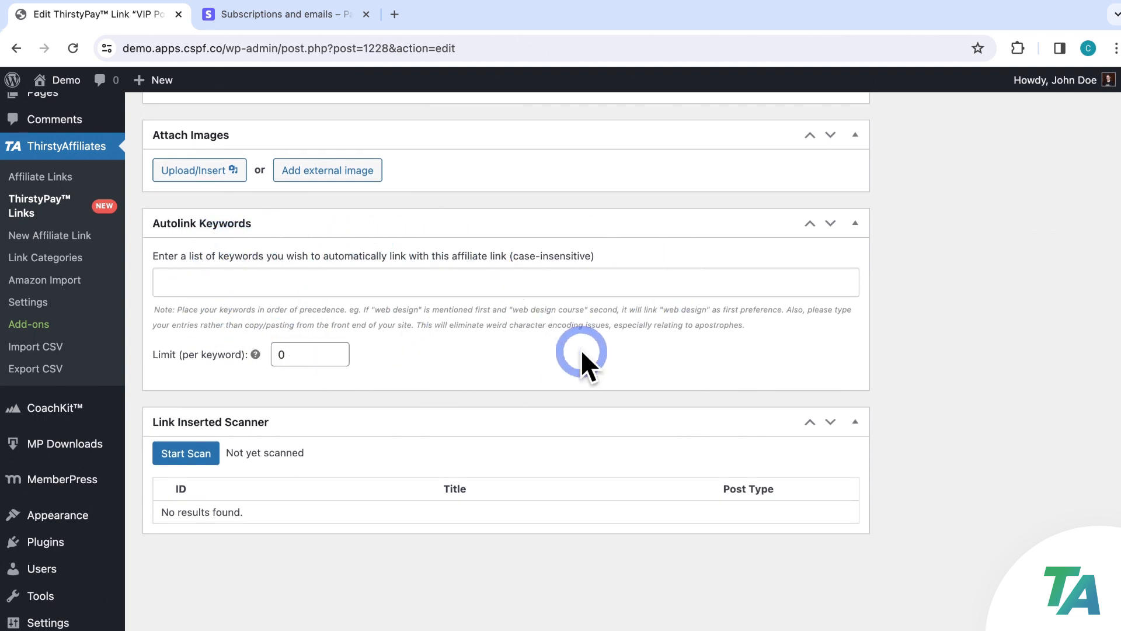
click(558, 286)
text(podcast)
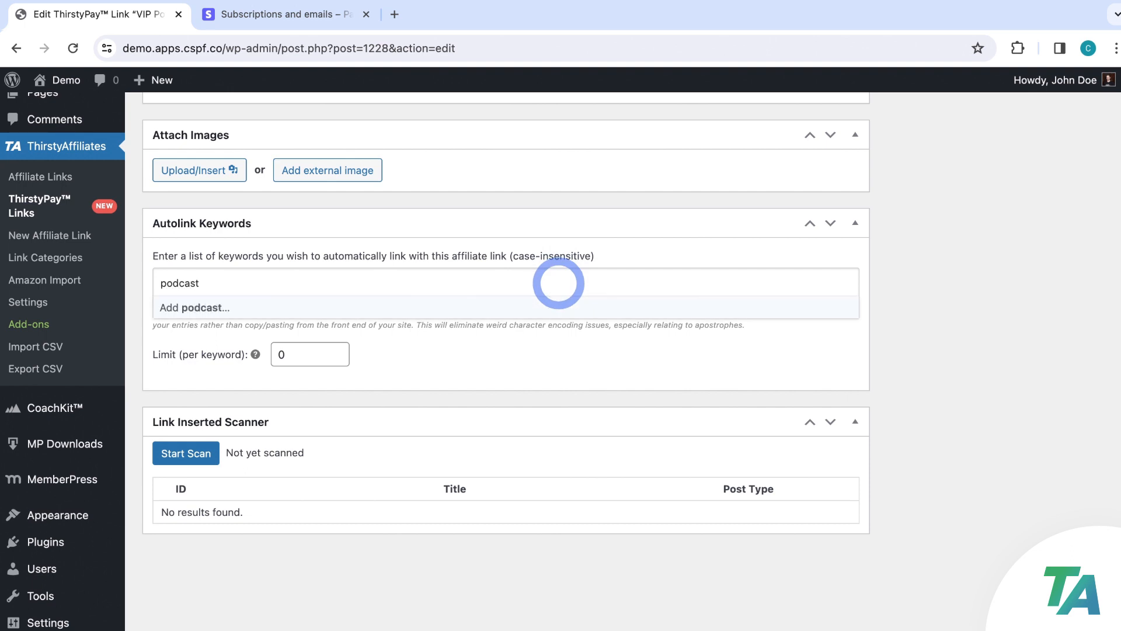
click(543, 308)
text(knitting podcast)
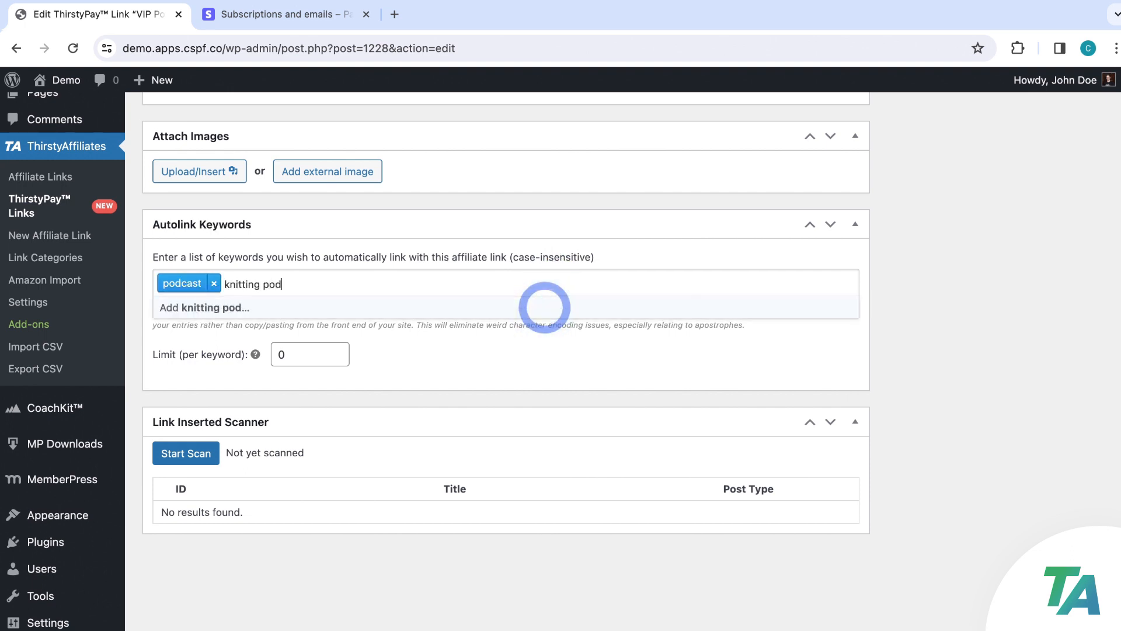
click(543, 307)
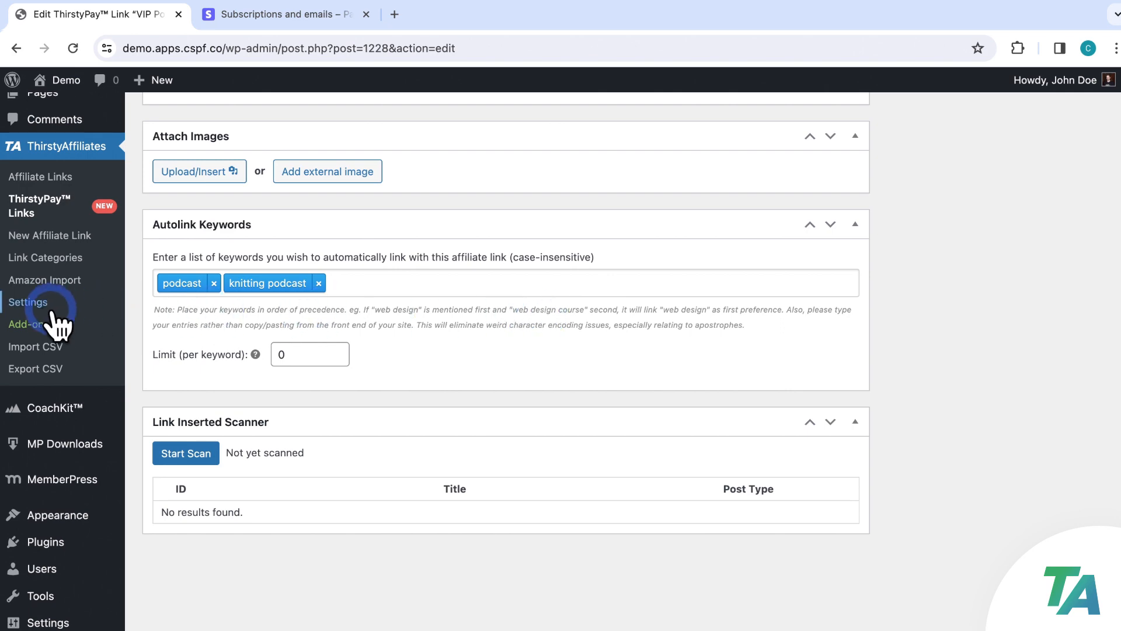
click(33, 304)
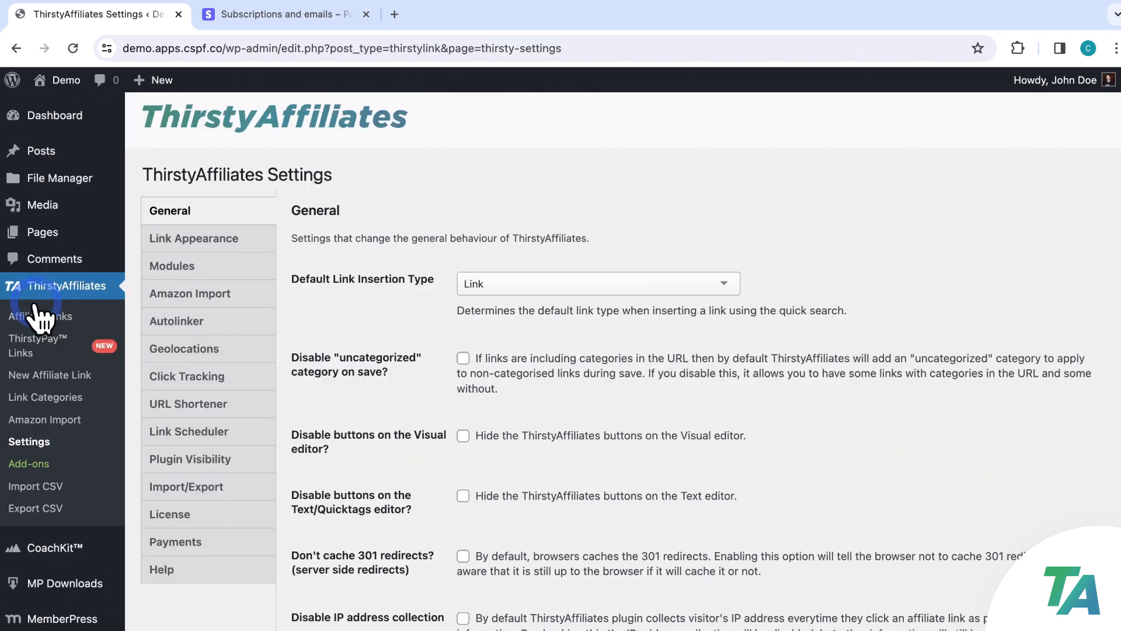
Review the Autolinker settings tab, then view the Add-ons page showing Product Displays not installed
click(153, 321)
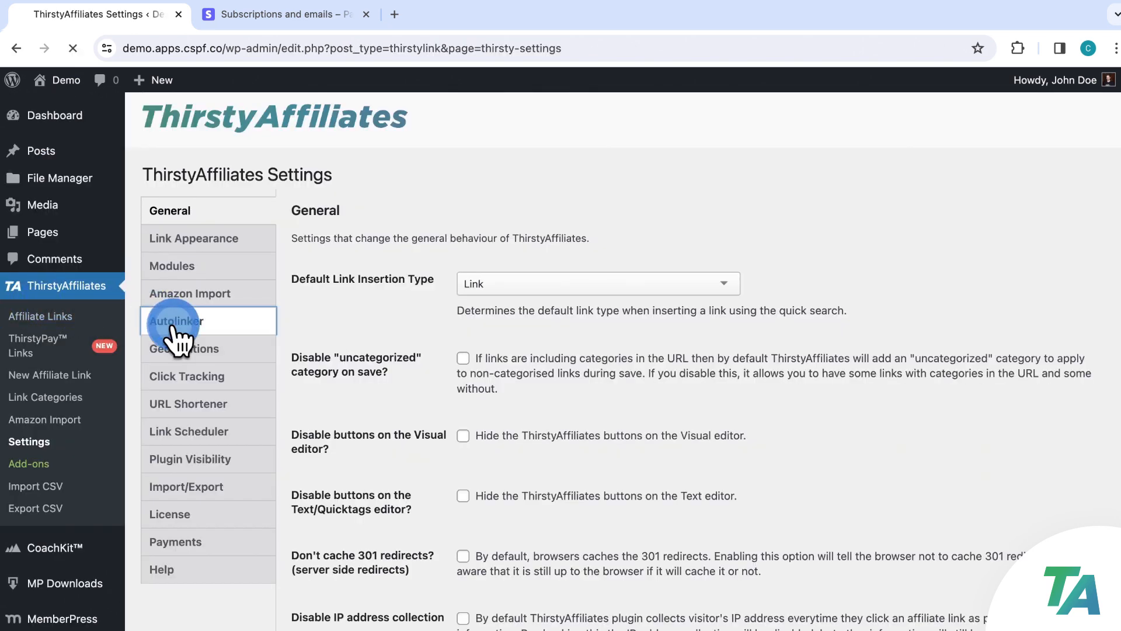
scroll(450, 257, down, 7)
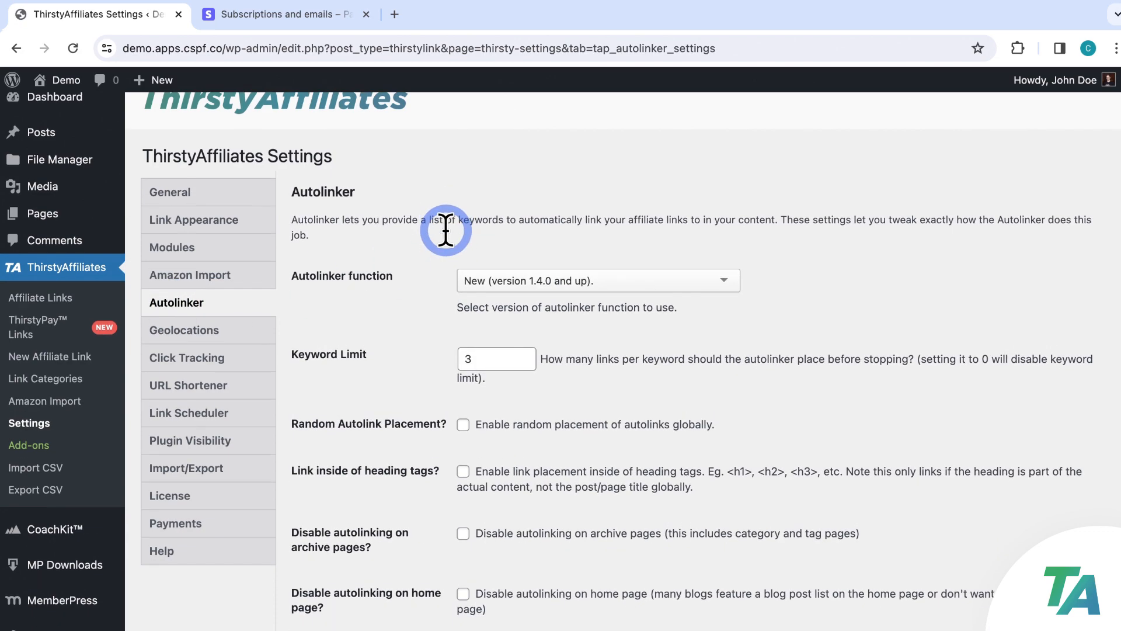
scroll(449, 257, up, 7)
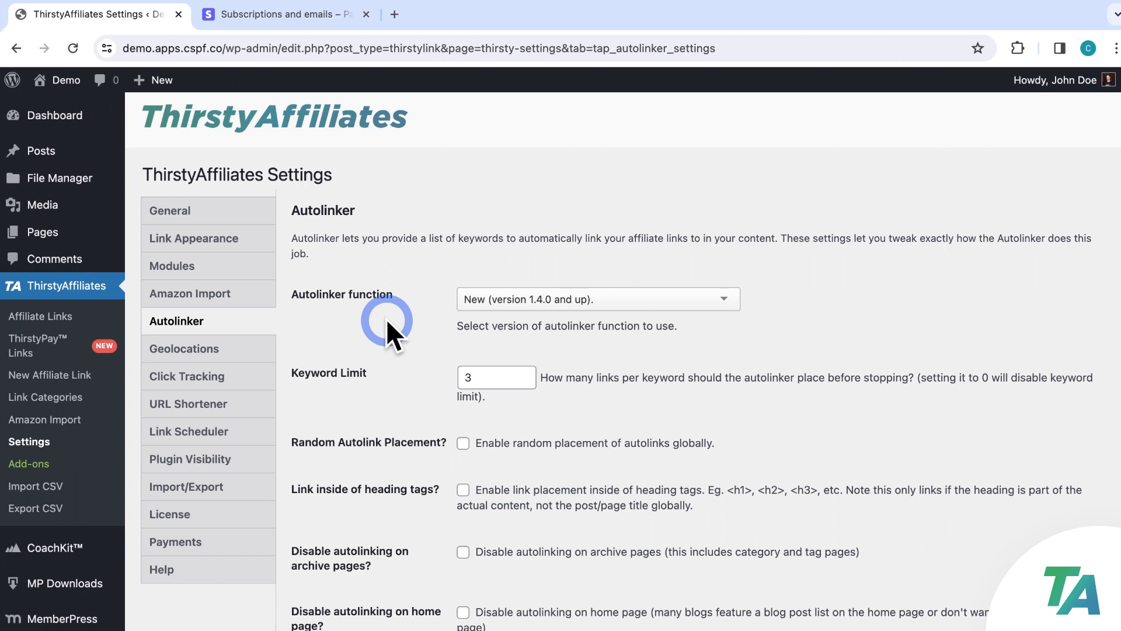
click(37, 461)
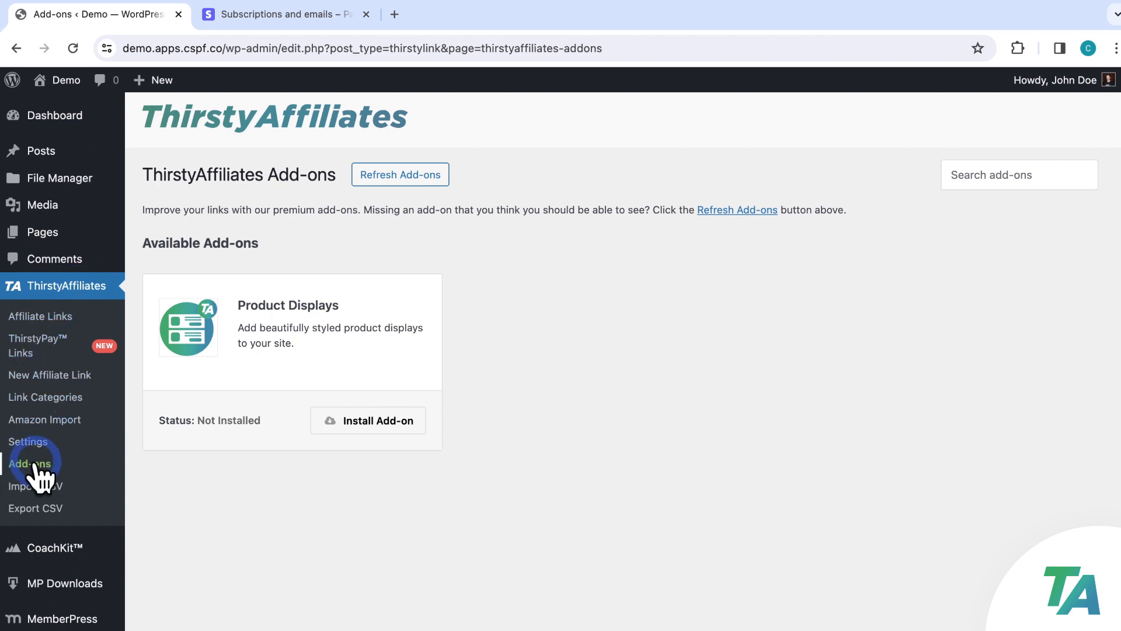
Install and activate the Product Displays add-on, then open Cozy Creations Ebook from ThirstyPay Links
click(400, 427)
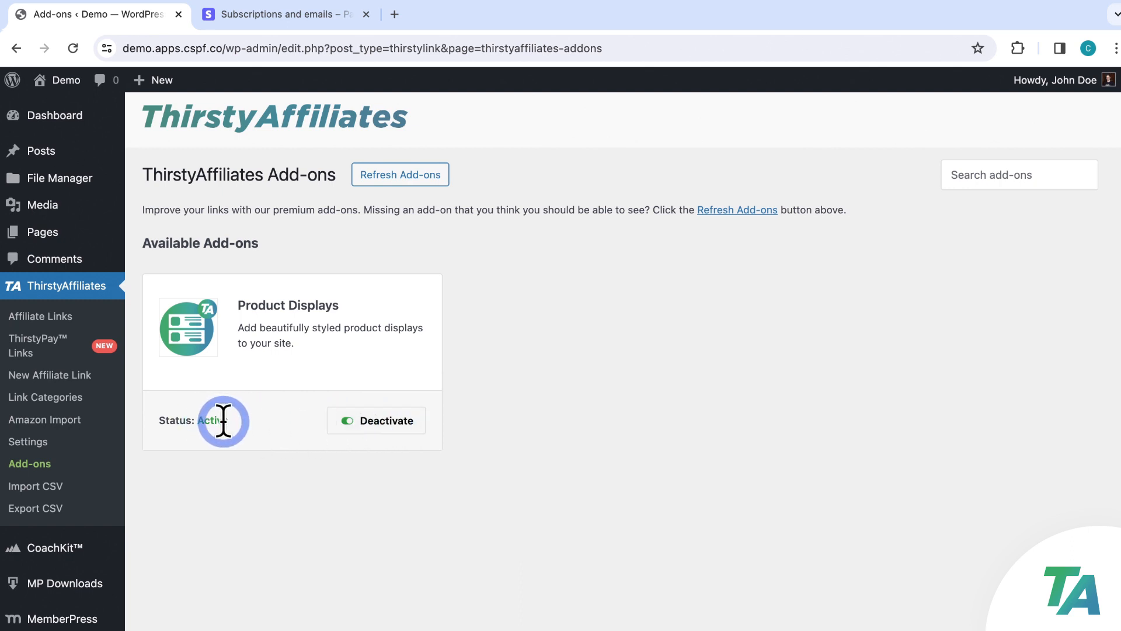
click(64, 346)
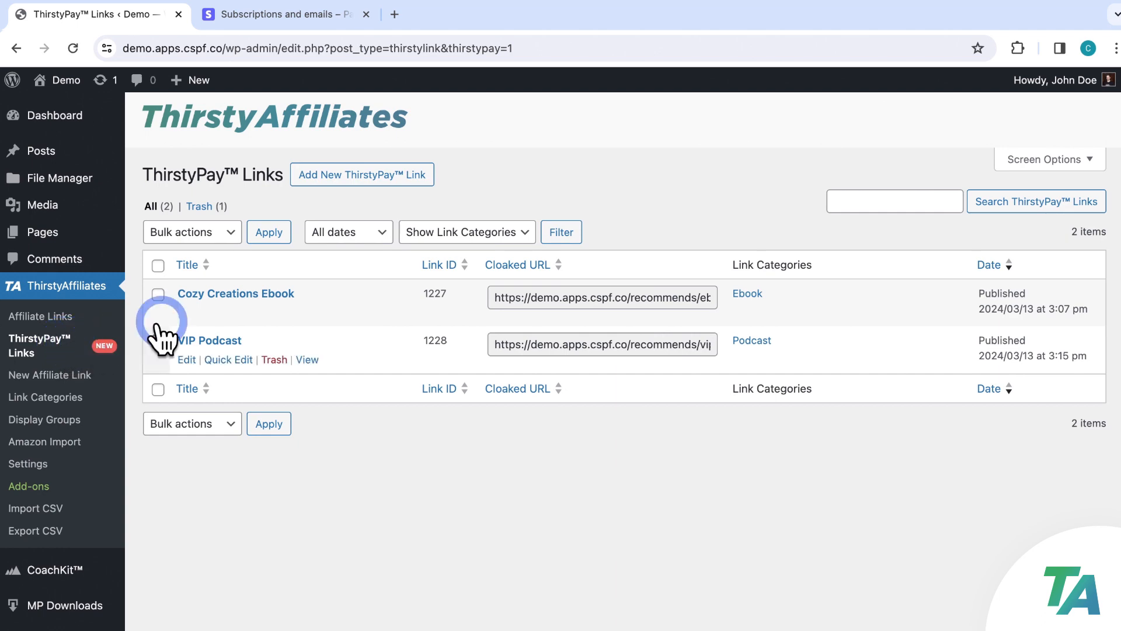
click(237, 295)
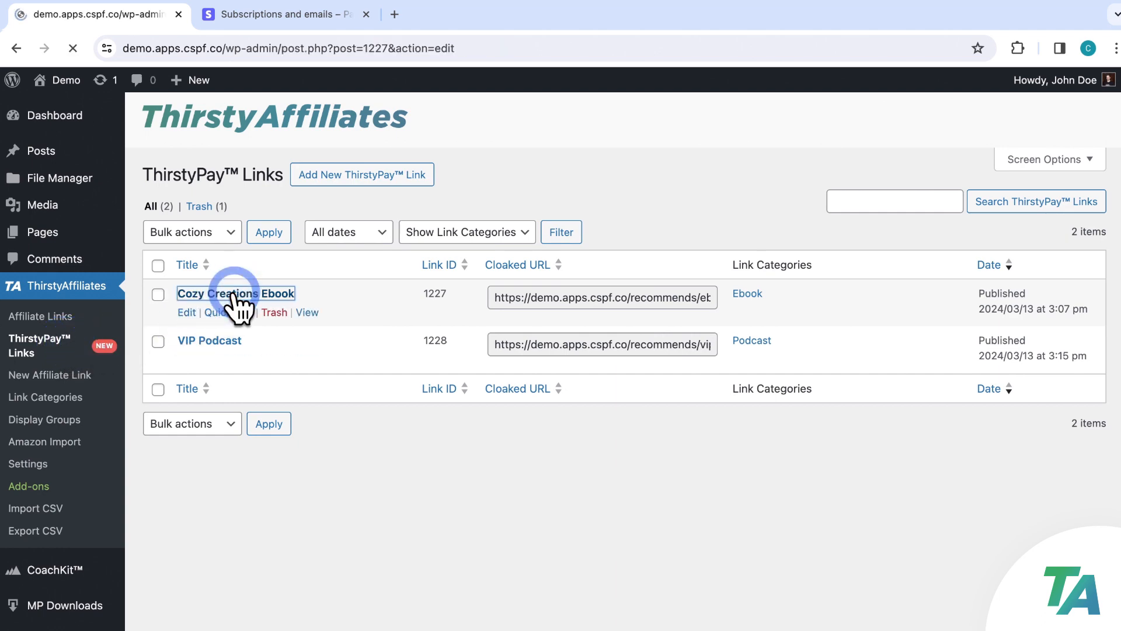
Scroll through the Cozy Creations Ebook Product Display box with cover image, $50 price and TOP PICK badge
scroll(412, 276, down, 15)
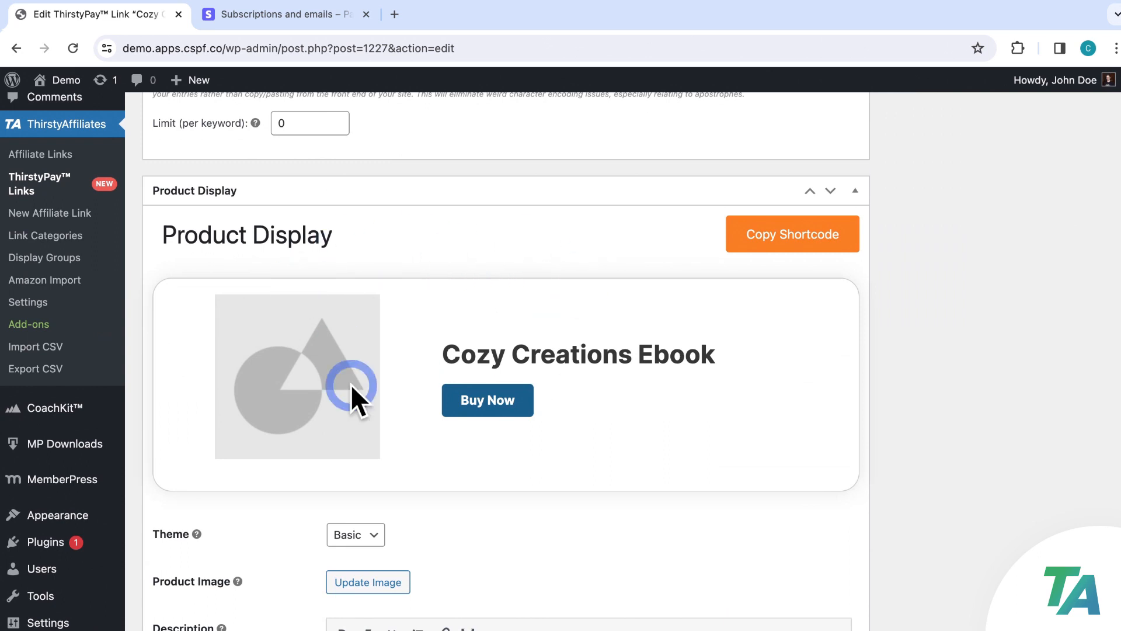
scroll(646, 338, down, 2)
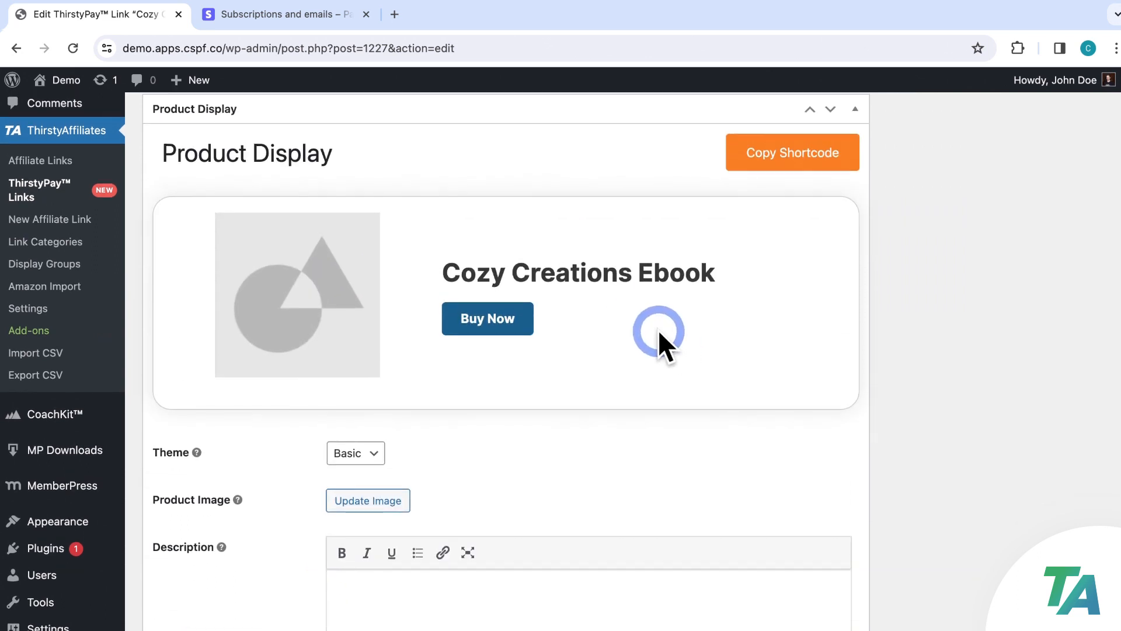
scroll(549, 333, down, 1)
scroll(583, 317, down, 2)
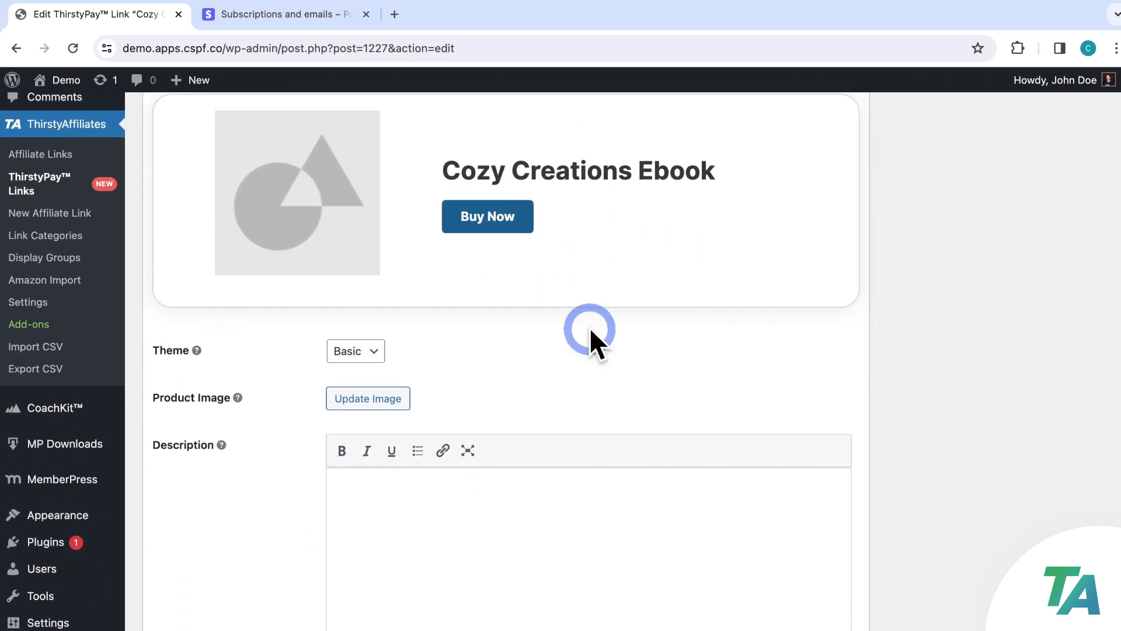
scroll(590, 327, up, 2)
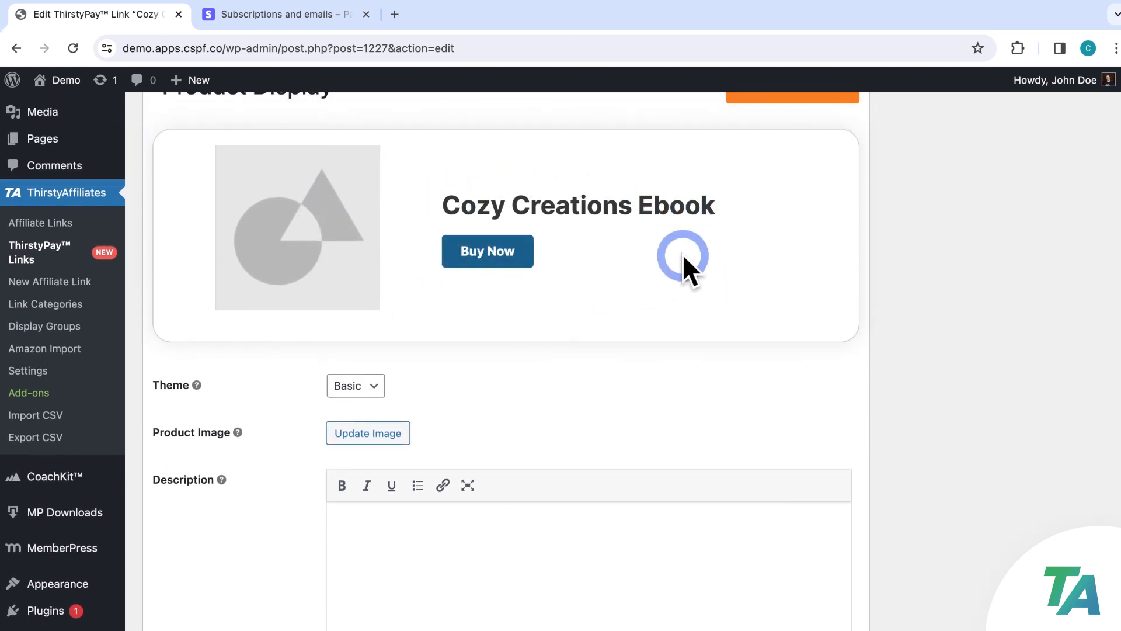
scroll(688, 259, down, 4)
scroll(689, 260, down, 2)
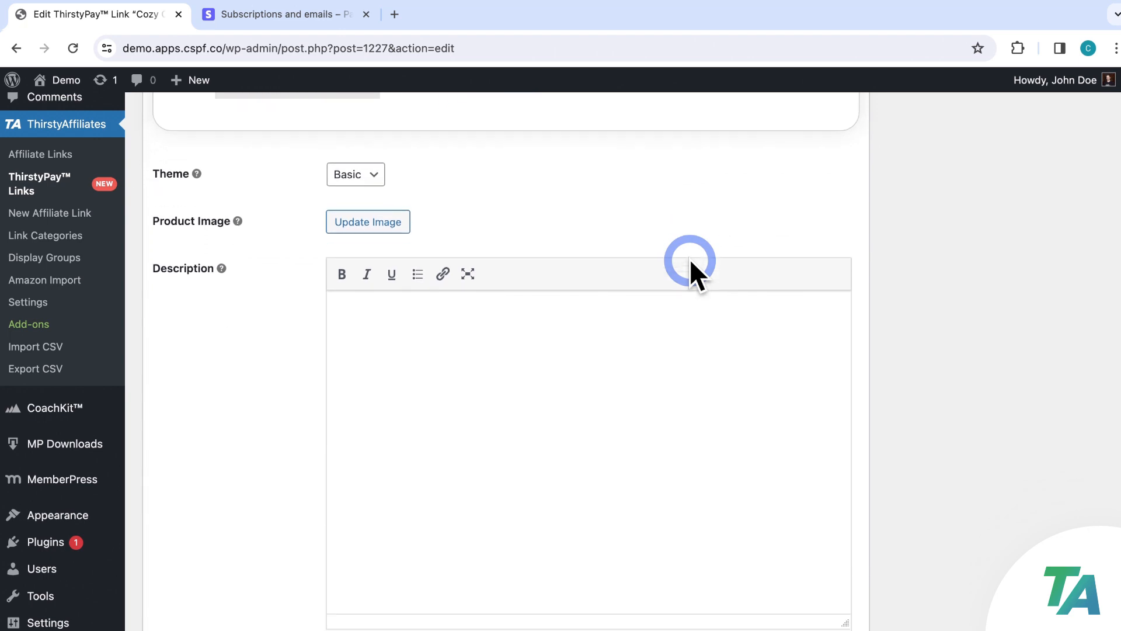
scroll(689, 260, down, 1)
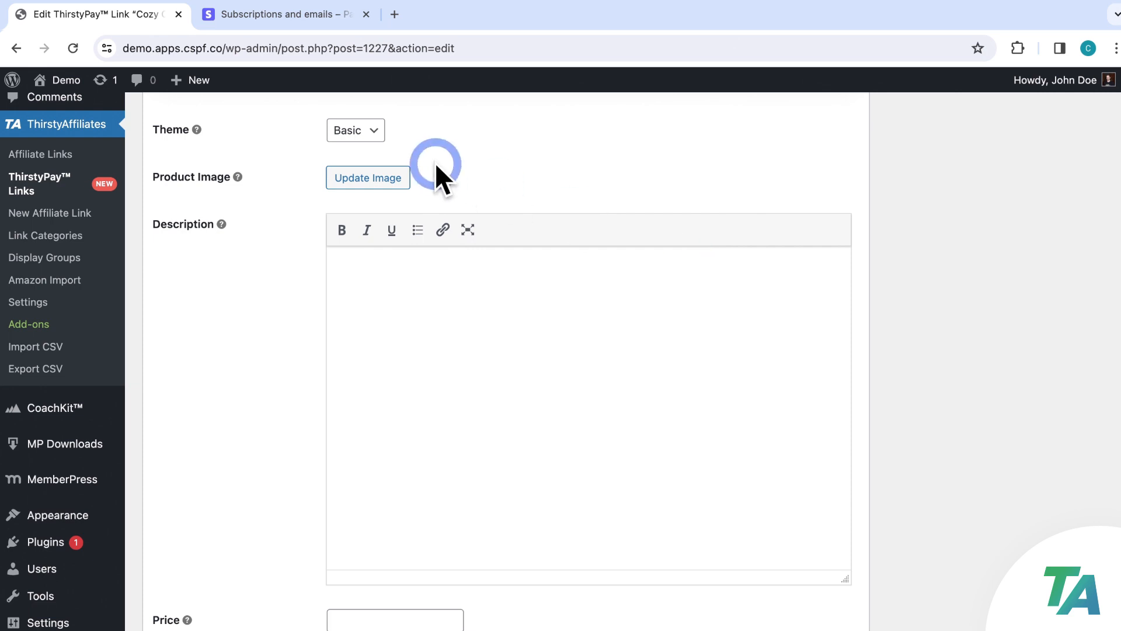
scroll(467, 257, down, 8)
scroll(429, 327, up, 9)
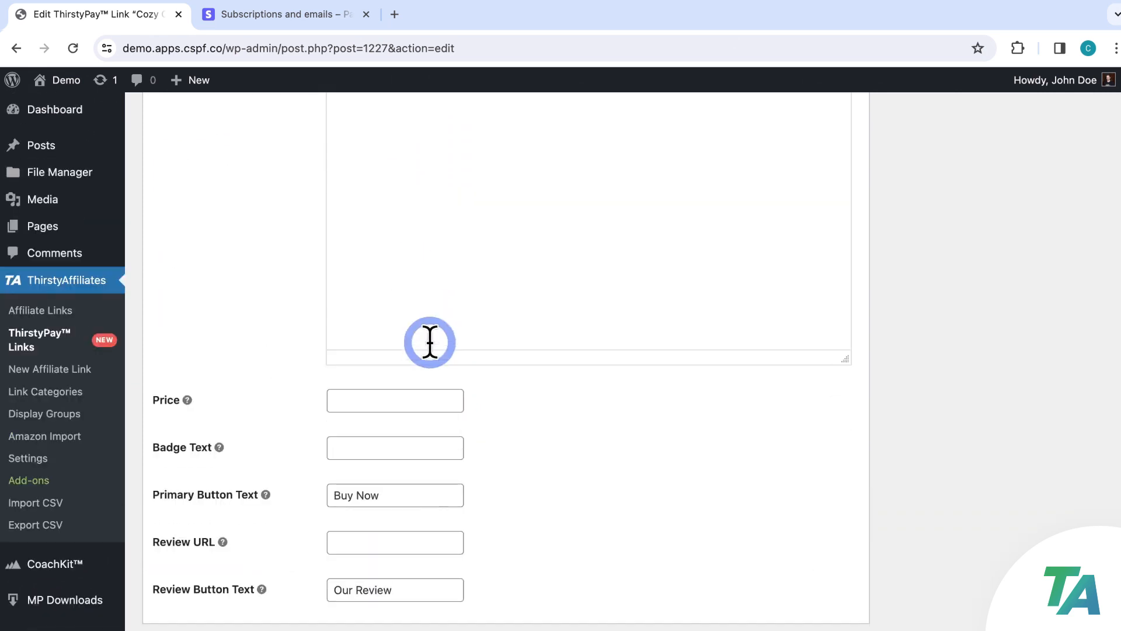
scroll(513, 240, up, 4)
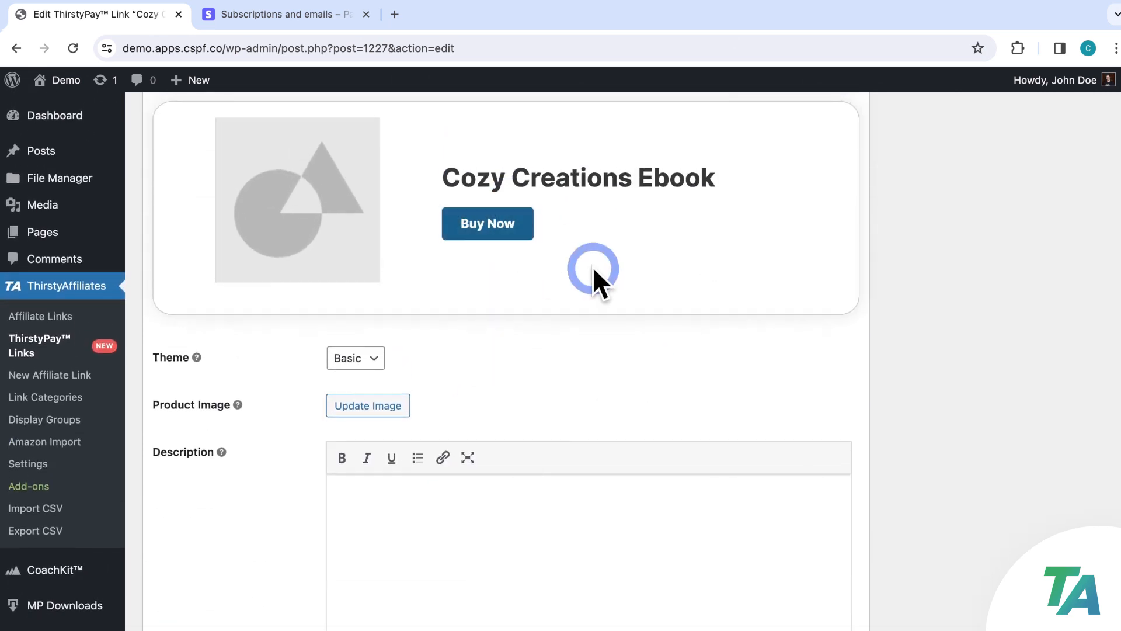
scroll(707, 424, up, 1)
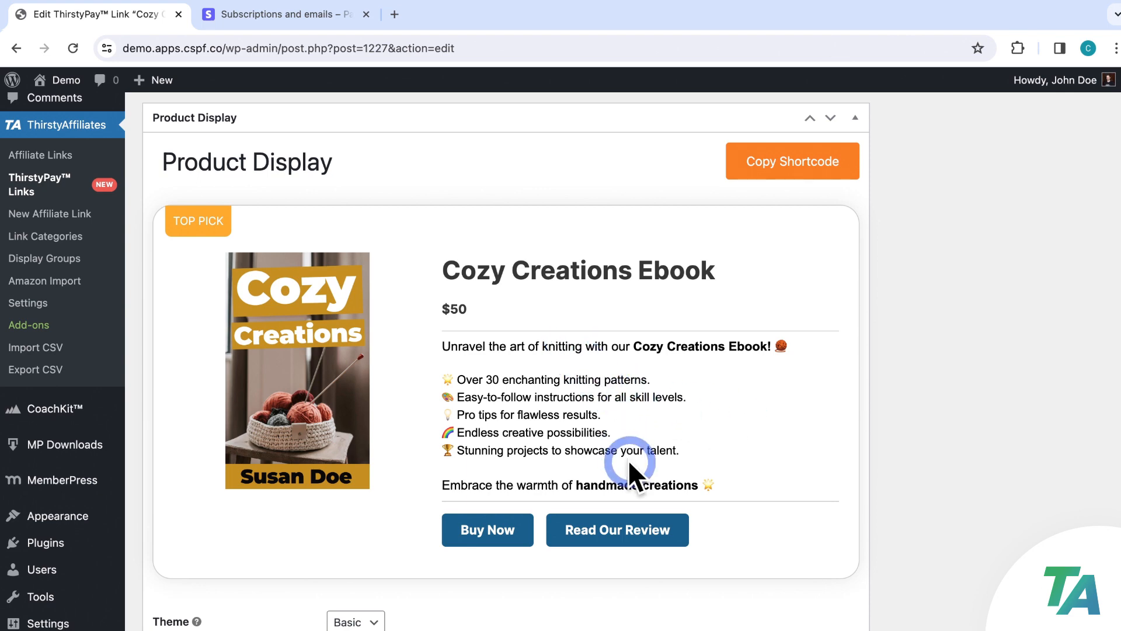
Copy the Cozy Creations Ebook product display shortcode and go to the Posts list
scroll(819, 461, down, 6)
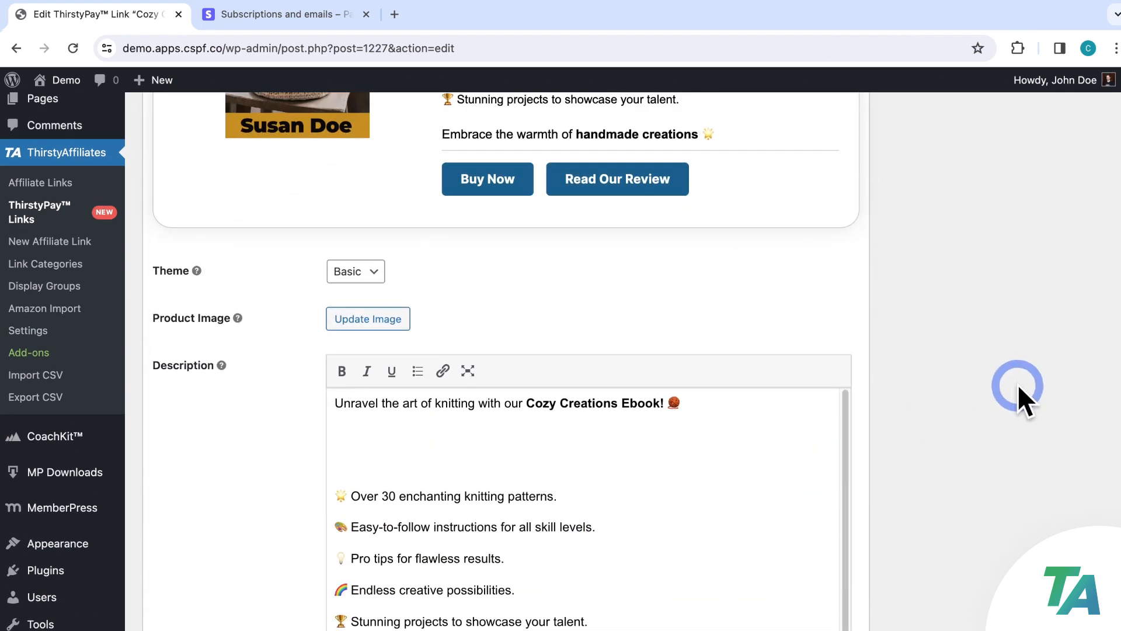
scroll(1013, 385, up, 5)
scroll(934, 356, down, 1)
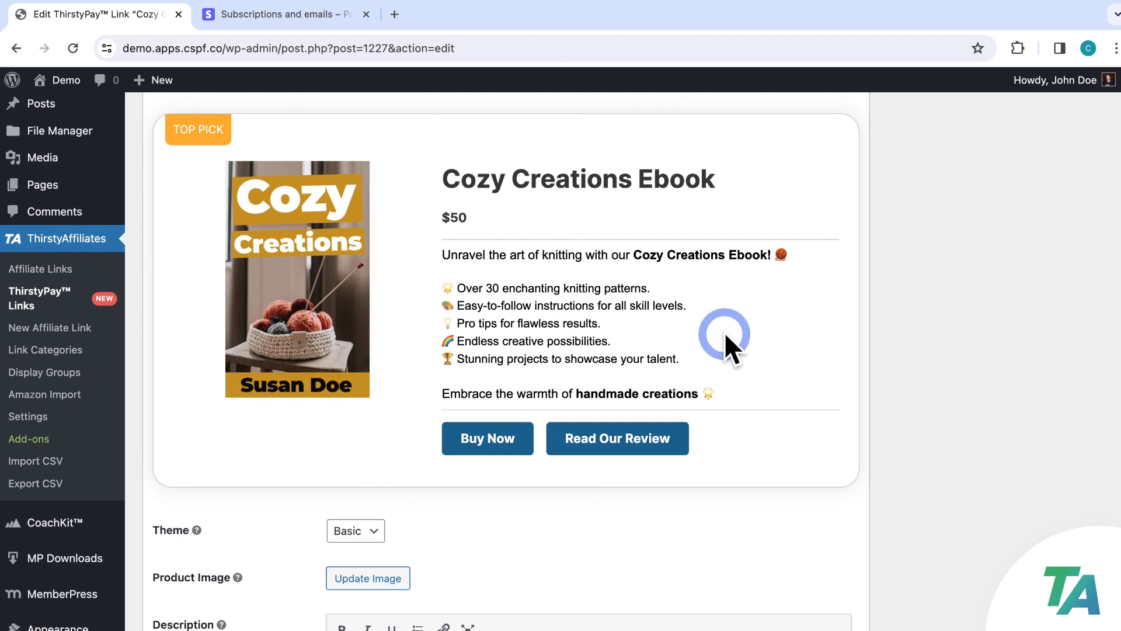
scroll(733, 350, up, 3)
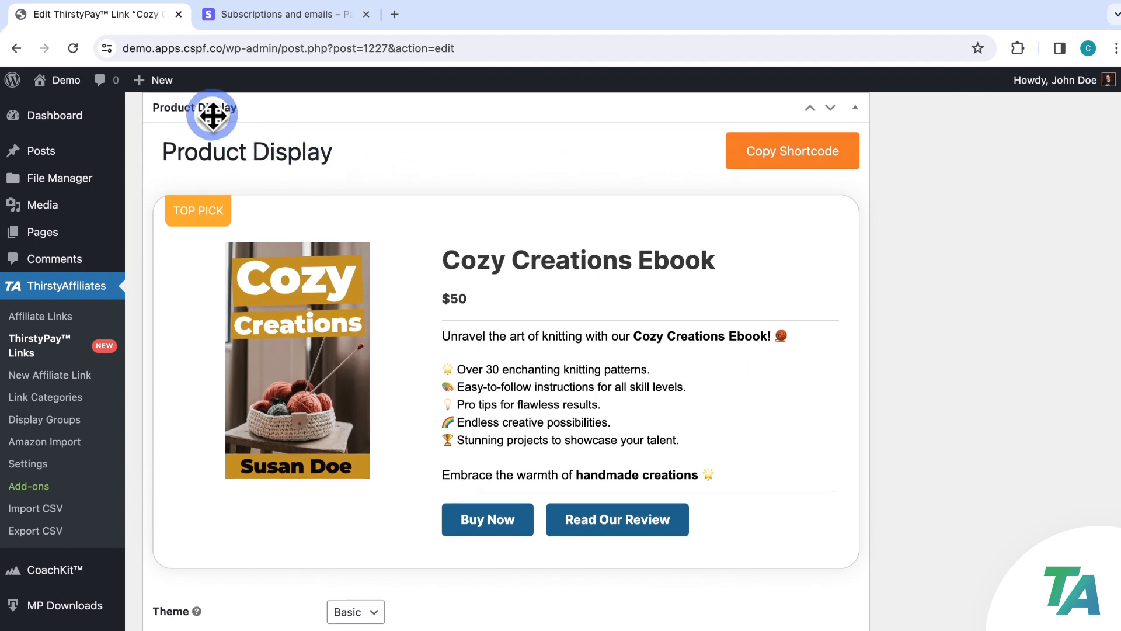
click(824, 156)
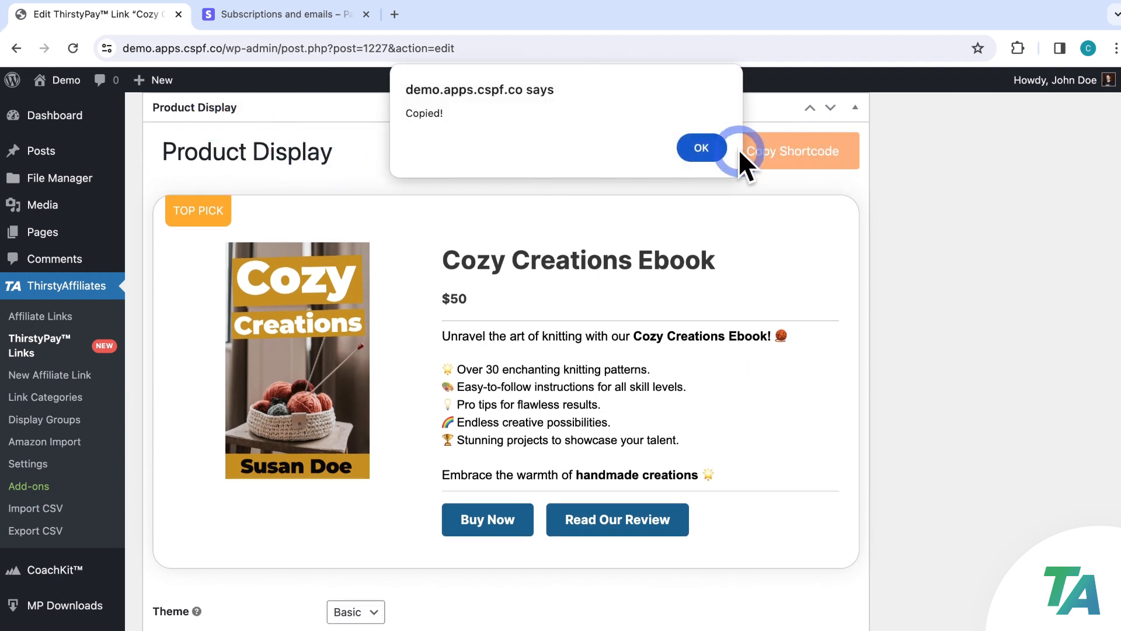
click(699, 153)
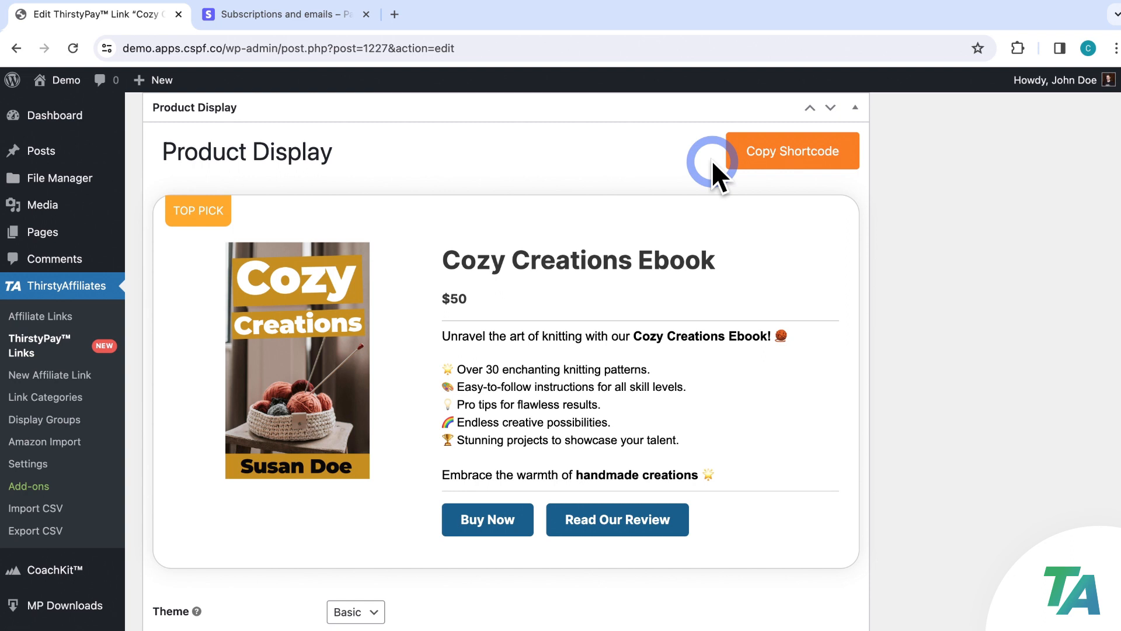
click(70, 151)
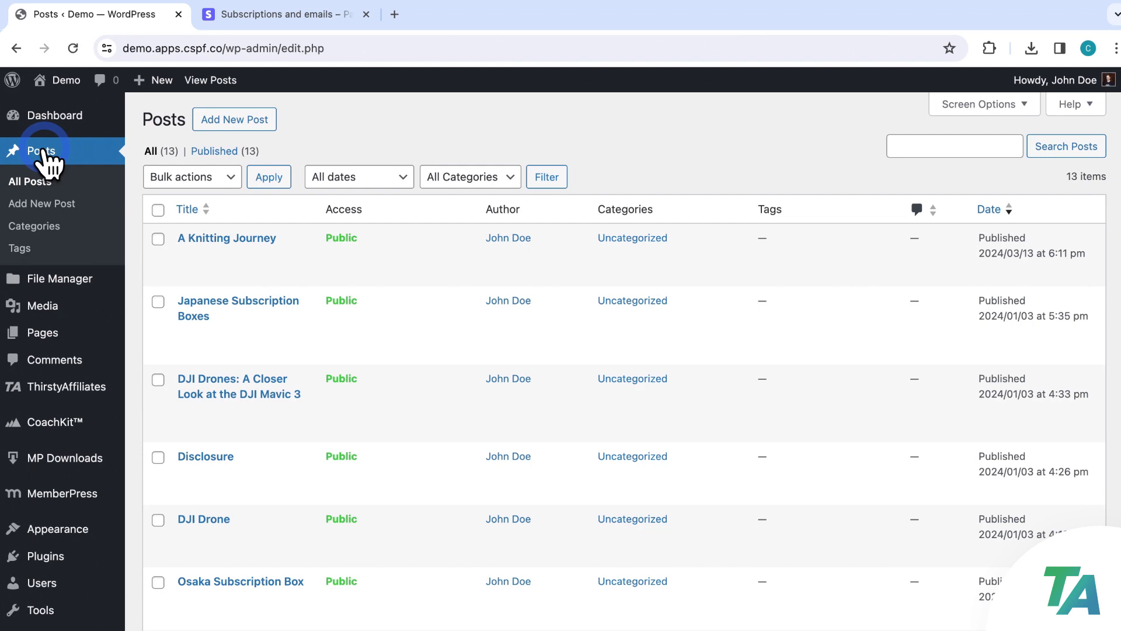
Paste the ebook shortcode in a new block below the Mastering the Needles paragraph of A Knitting Journey
click(241, 239)
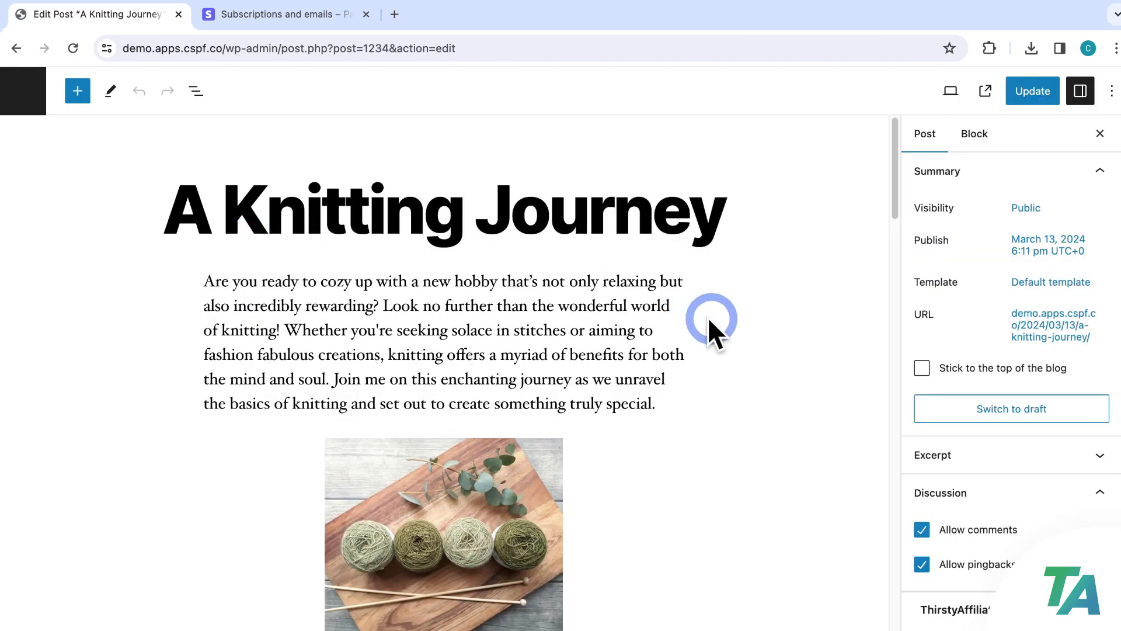
scroll(761, 354, down, 12)
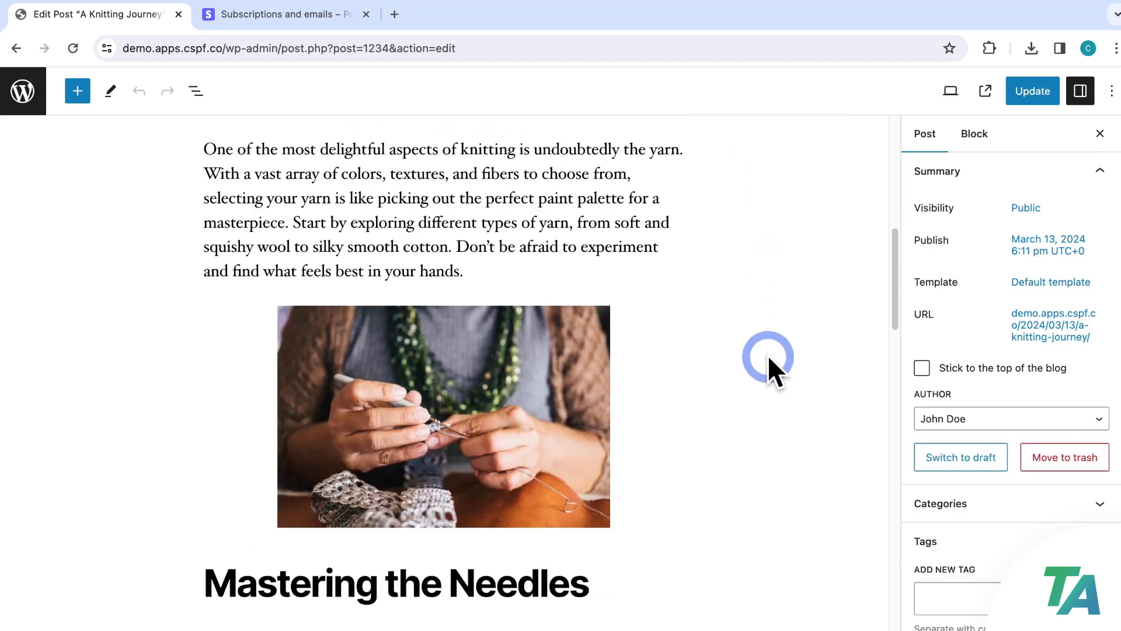
scroll(759, 359, down, 3)
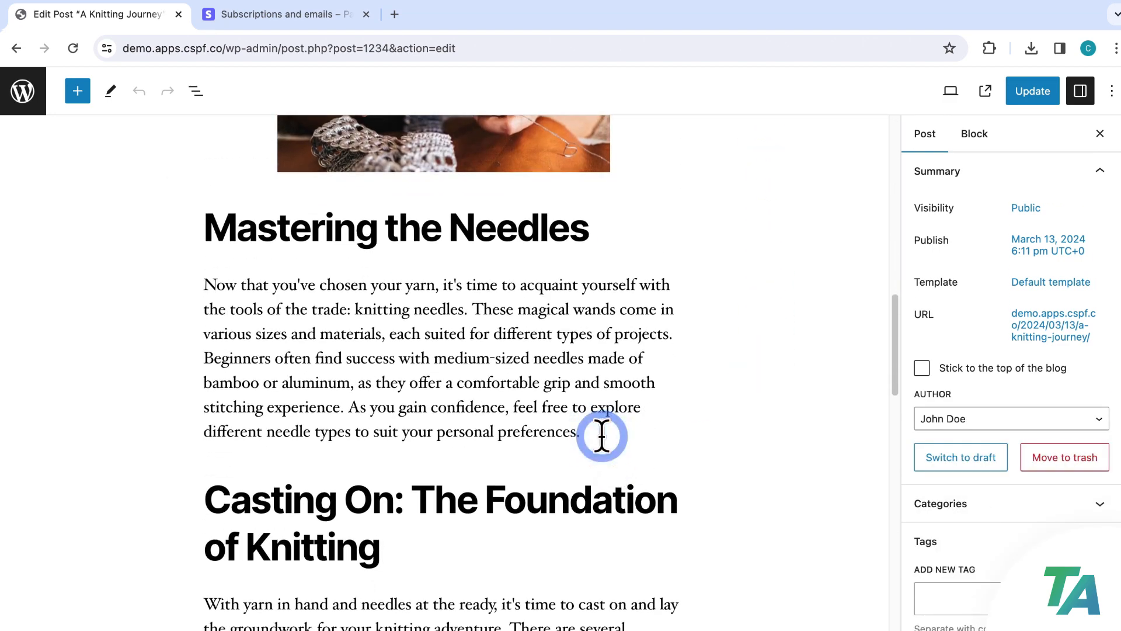
click(604, 435)
key(Return)
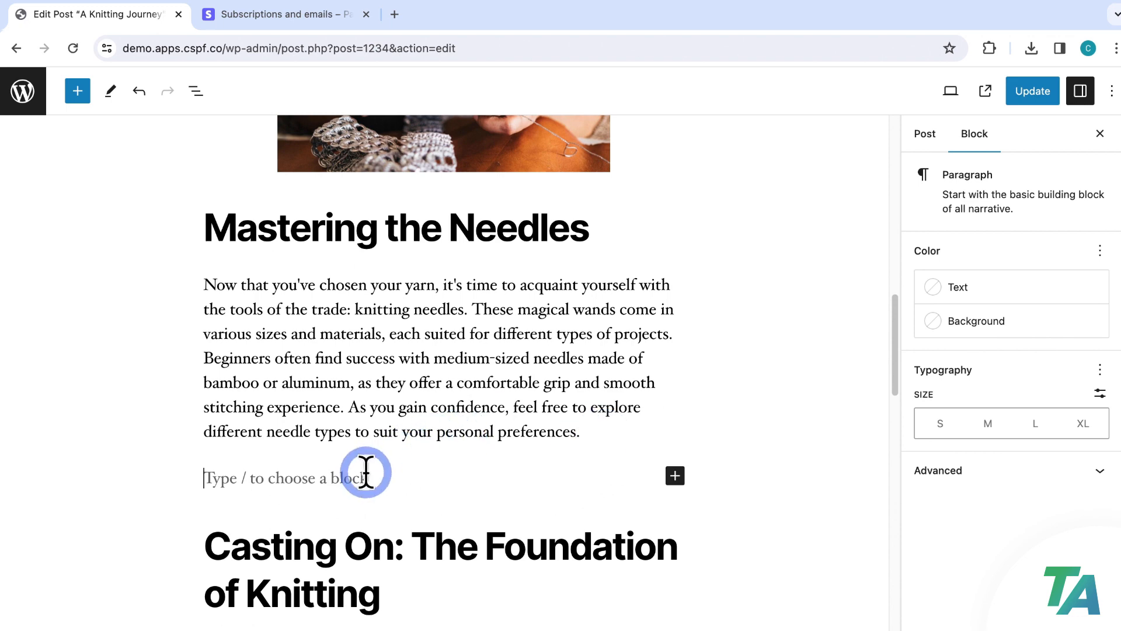
text([ta-product-display type="single" id="1227"])
scroll(445, 493, down, 2)
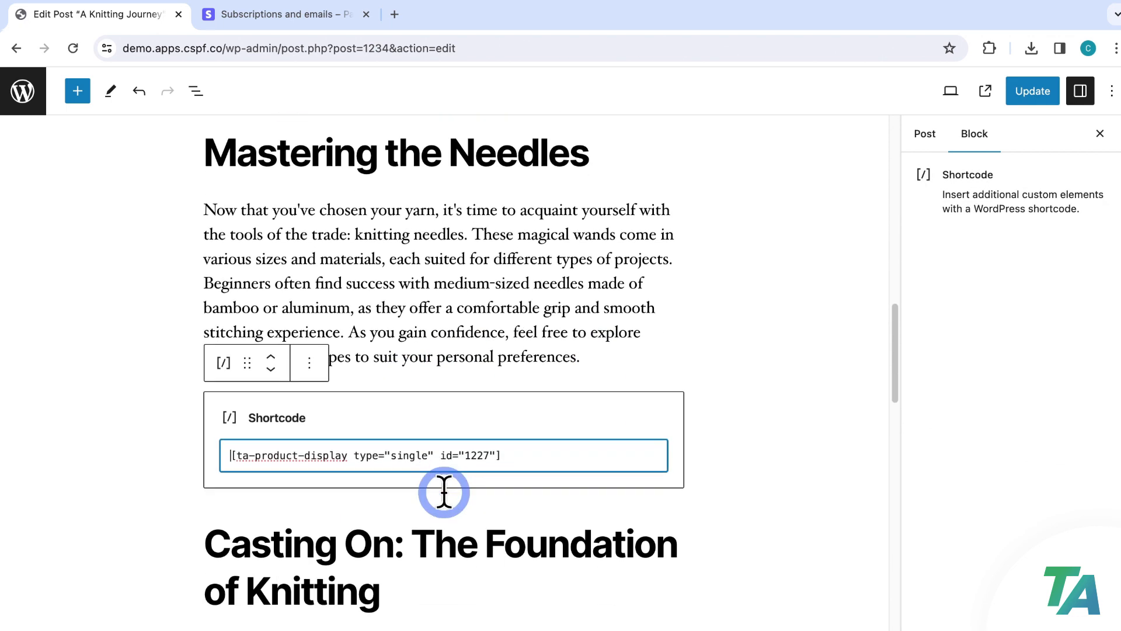
click(778, 419)
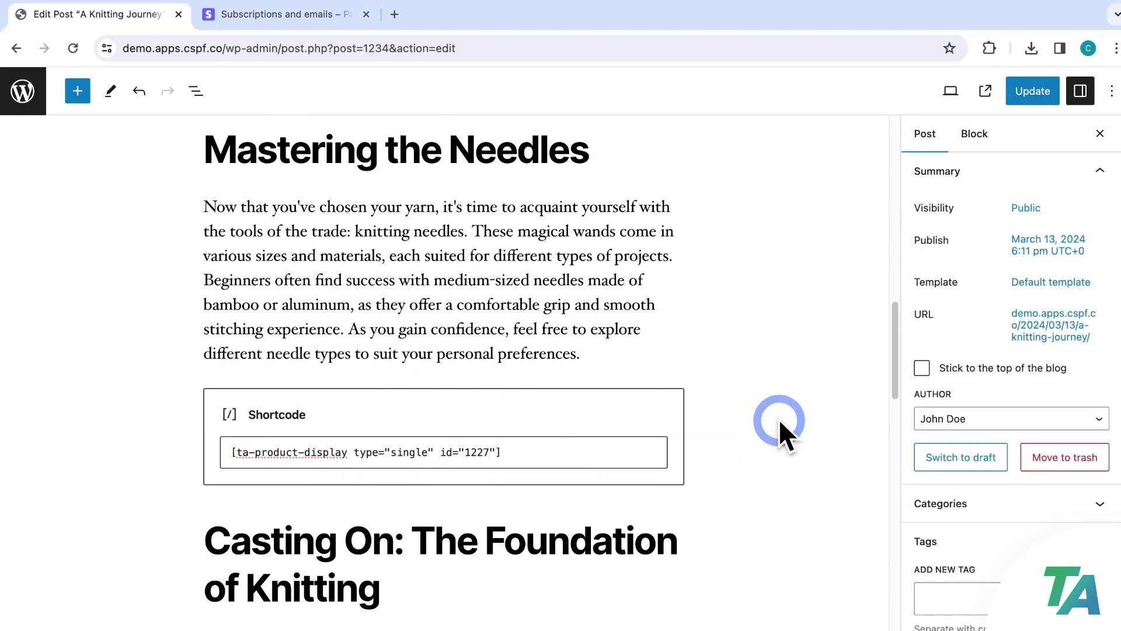
Update the post and preview it in a new tab
click(1029, 93)
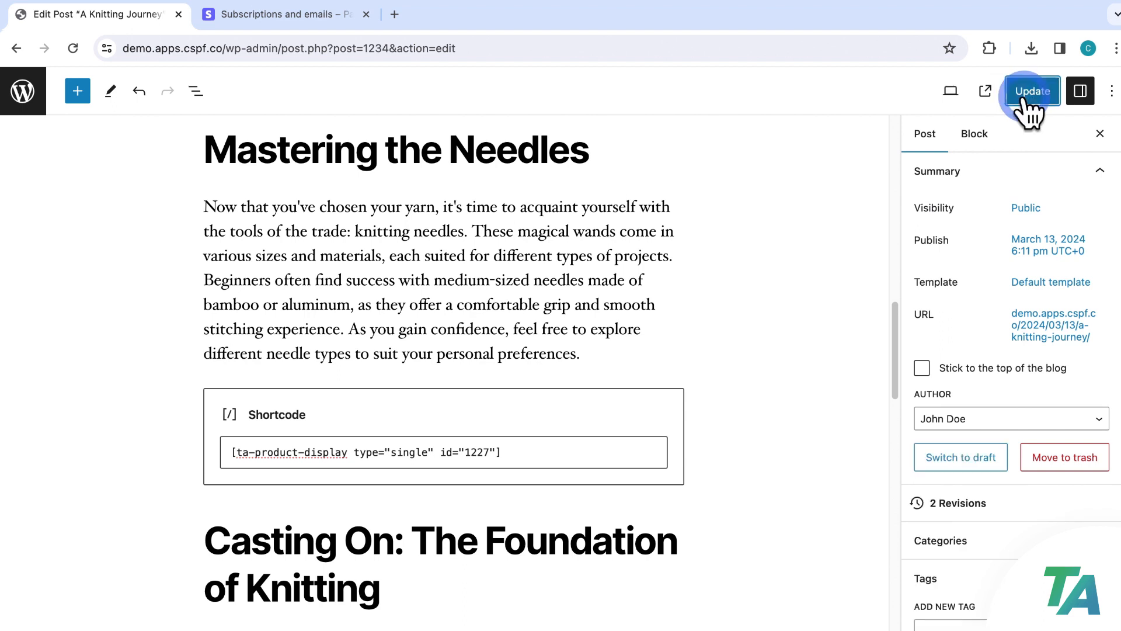
click(957, 92)
click(841, 235)
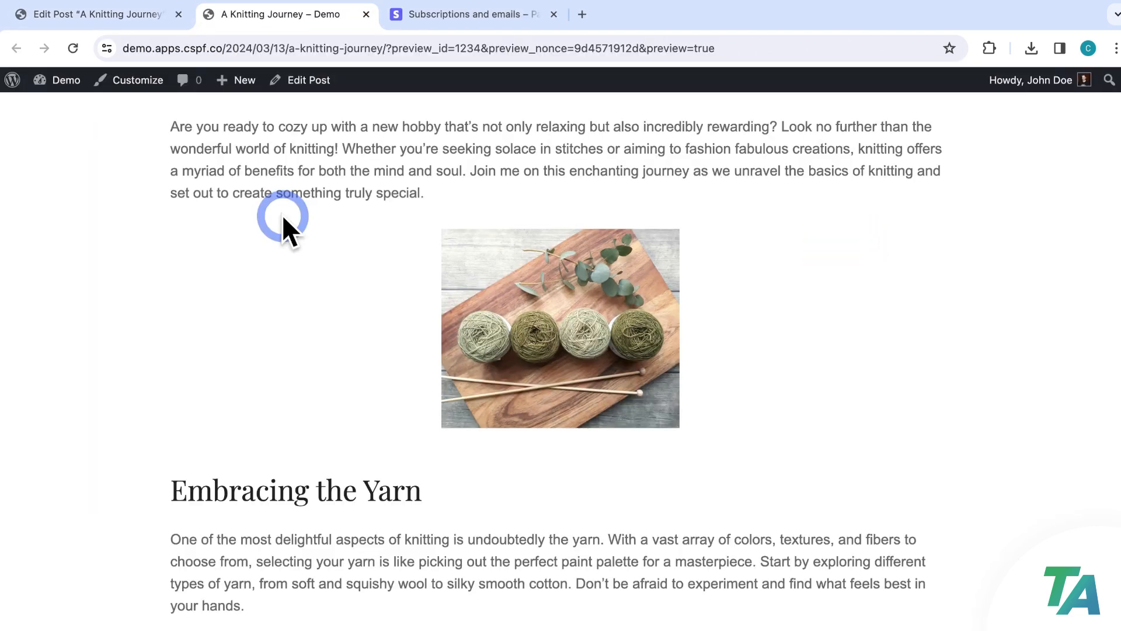
Scroll the A Knitting Journey preview down to the embedded Cozy Creations Ebook card
scroll(783, 338, down, 5)
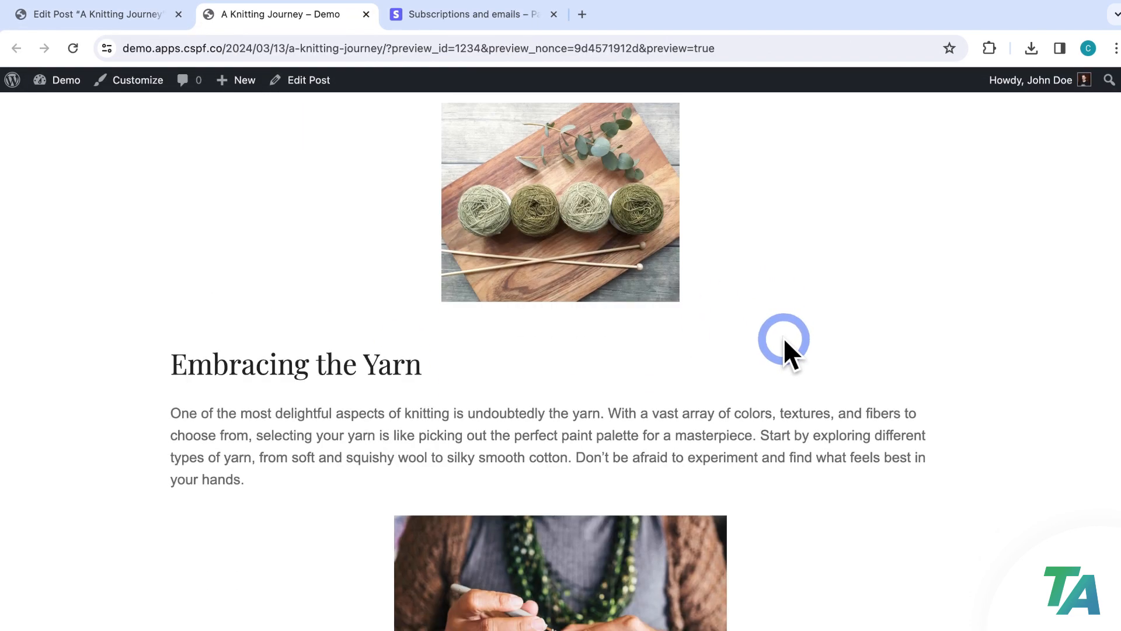
scroll(839, 338, down, 10)
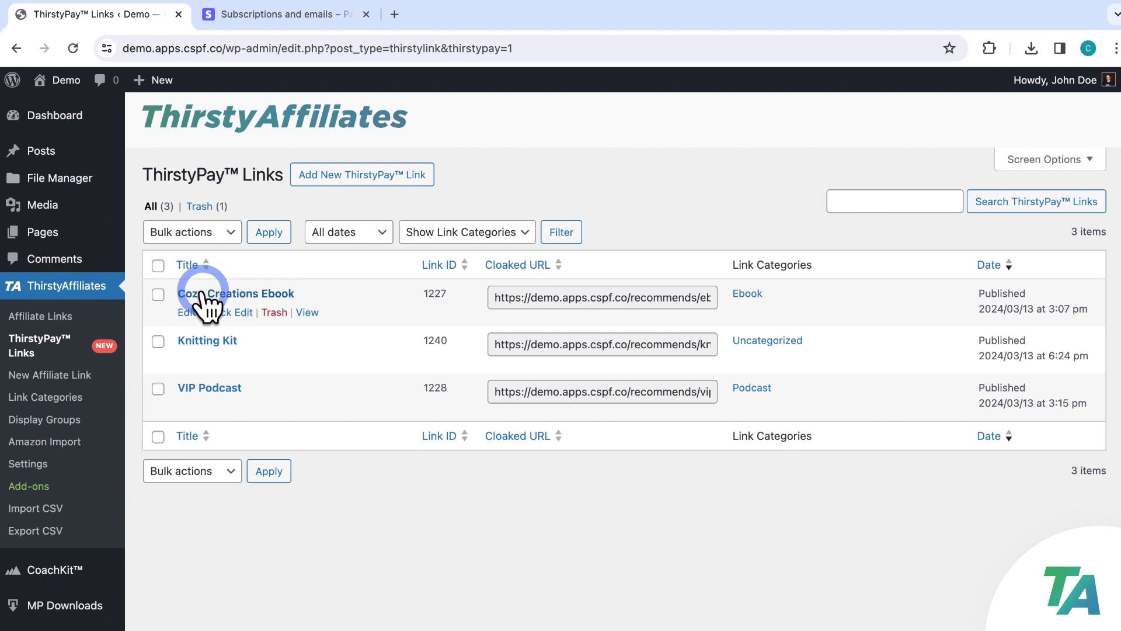
Create a new List-type display group and add the Knitting Kit and Cozy Creations Ebook links
click(40, 419)
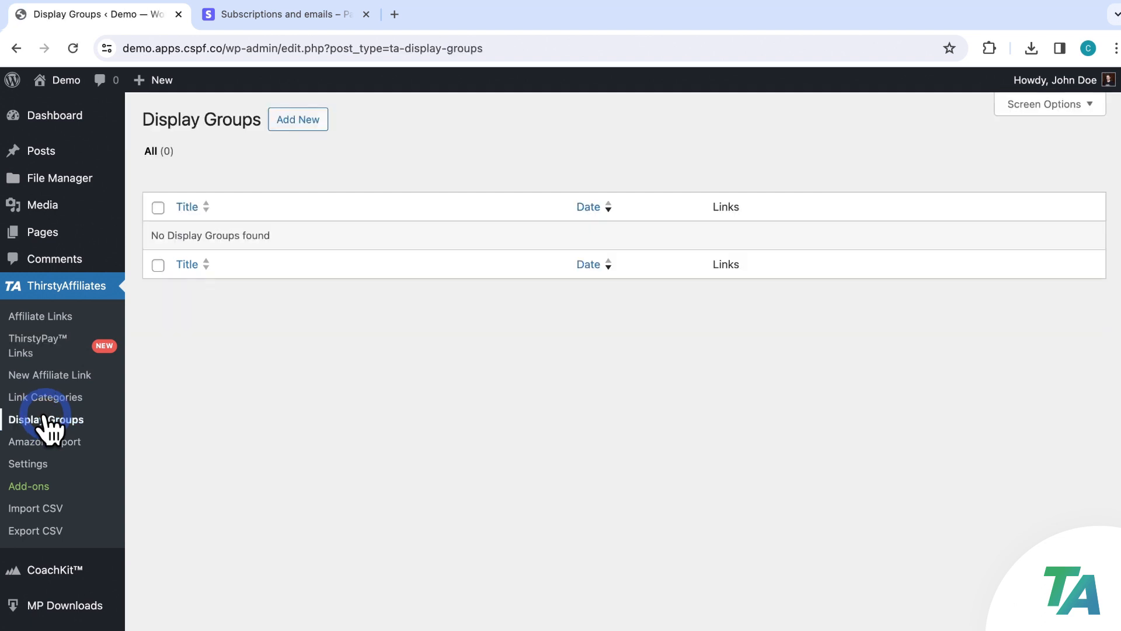
click(299, 120)
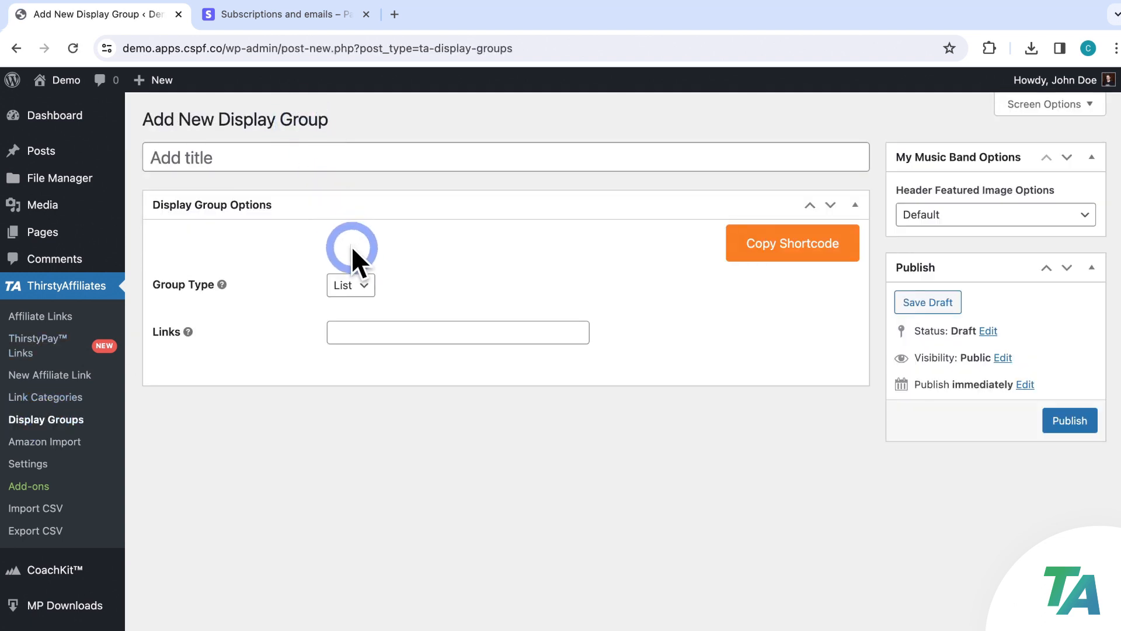
click(365, 288)
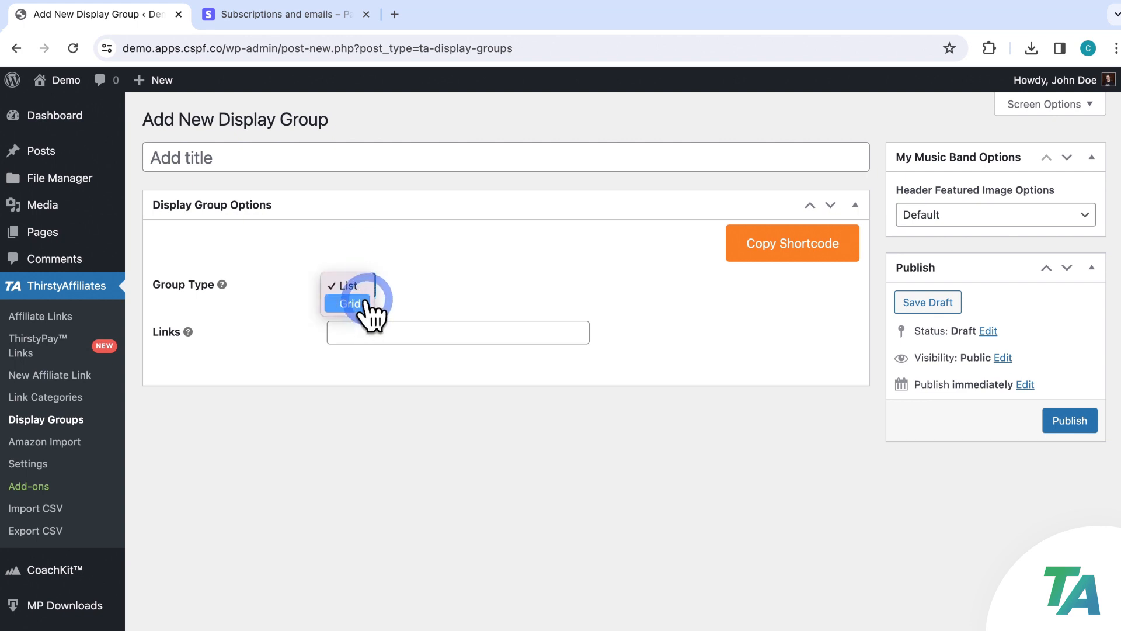
click(427, 328)
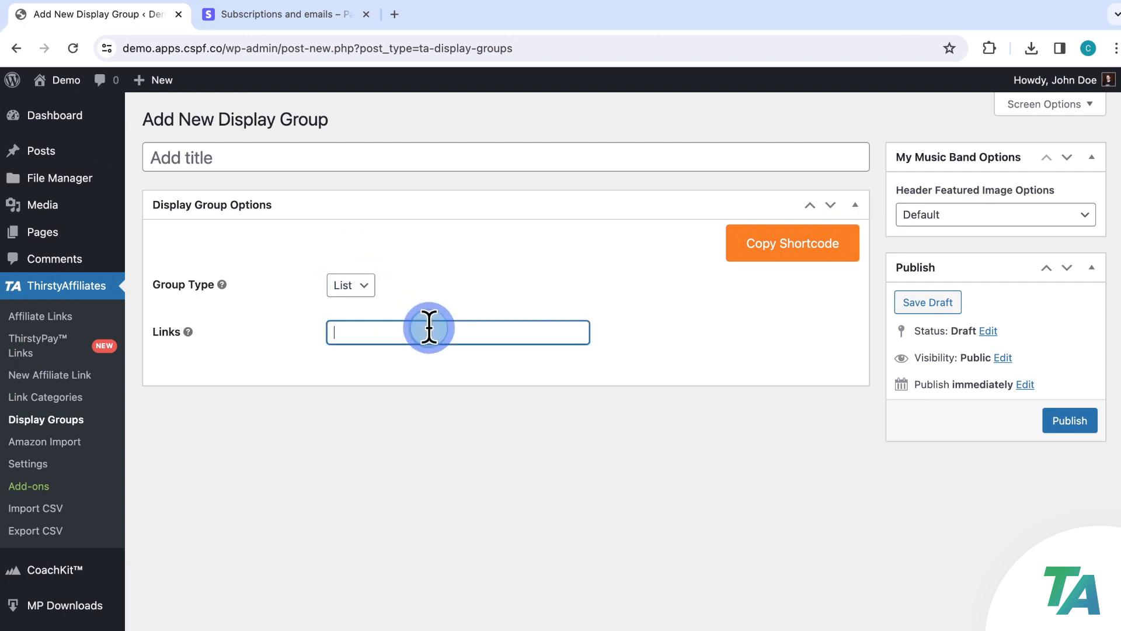
text(knitt)
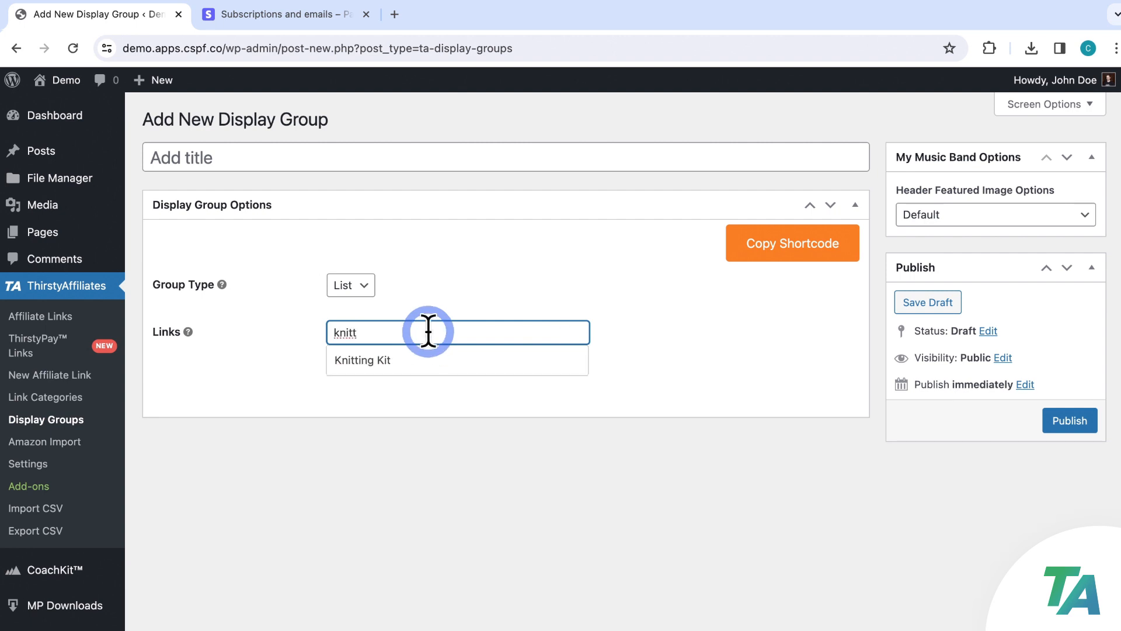
click(419, 362)
click(446, 333)
text(cozy)
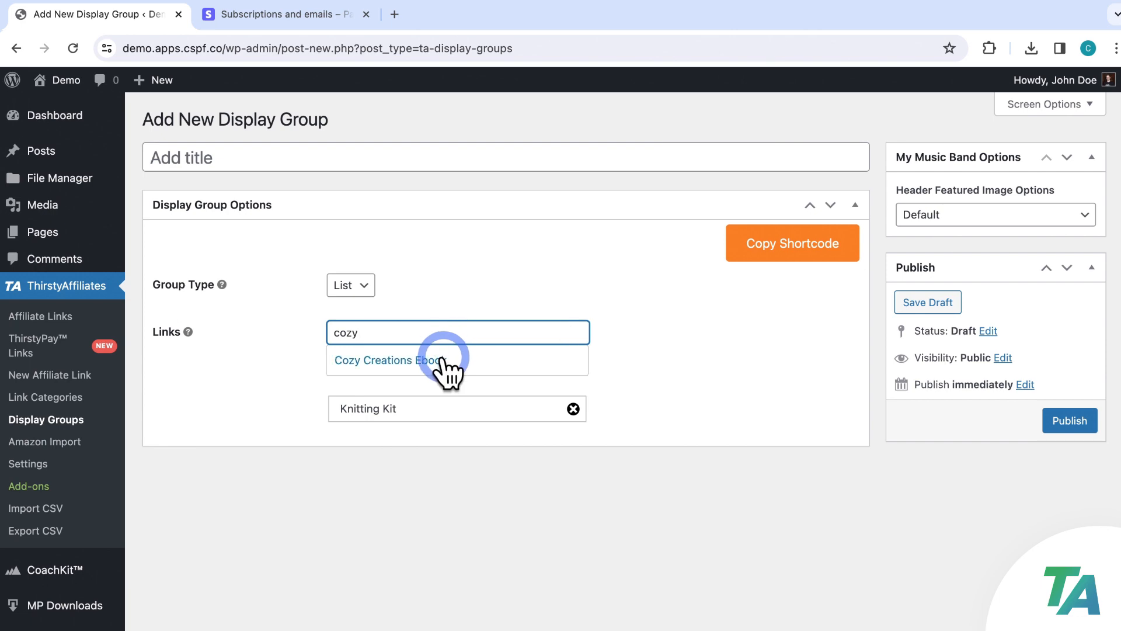
click(443, 359)
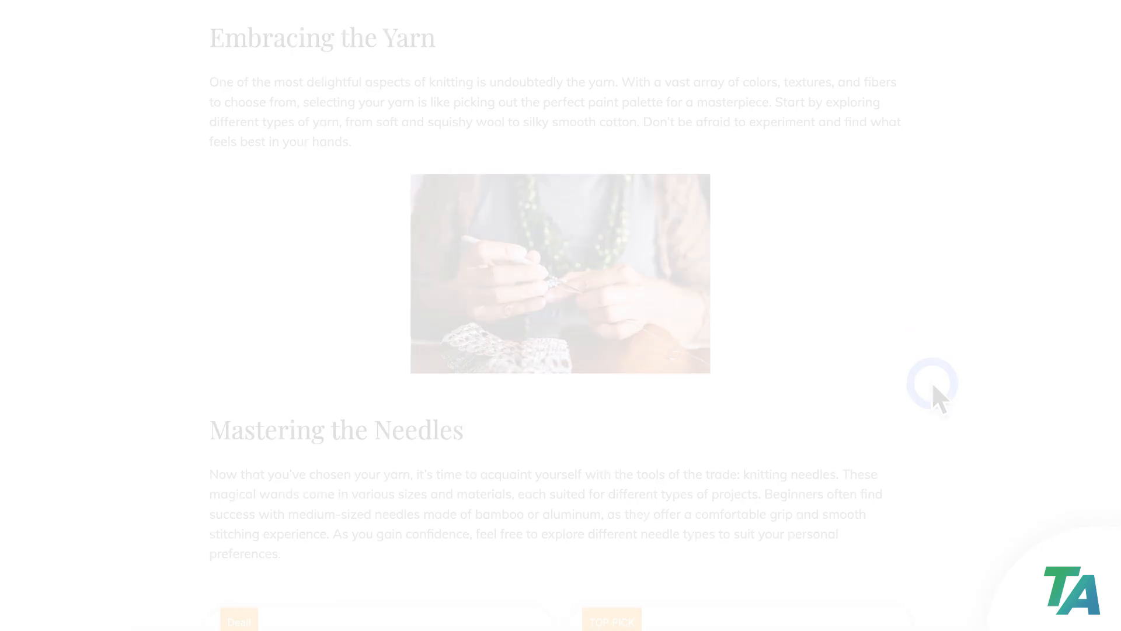
Scroll down the knitting post to review the Knitting Kit and Cozy Creations Ebook product cards
scroll(932, 385, down, 4)
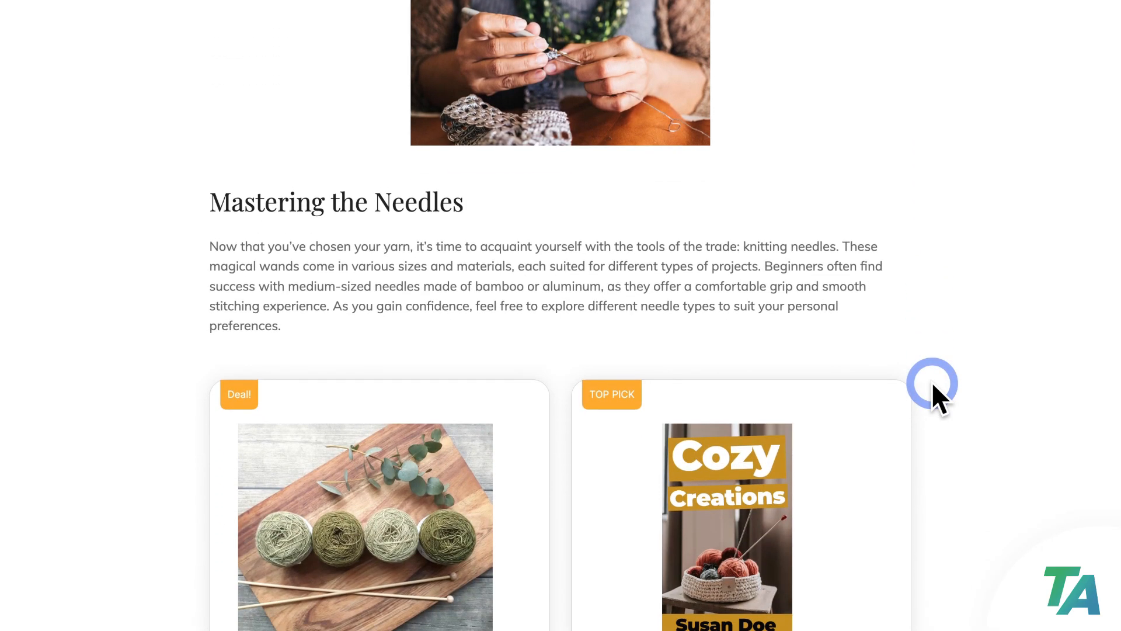
scroll(930, 380, down, 5)
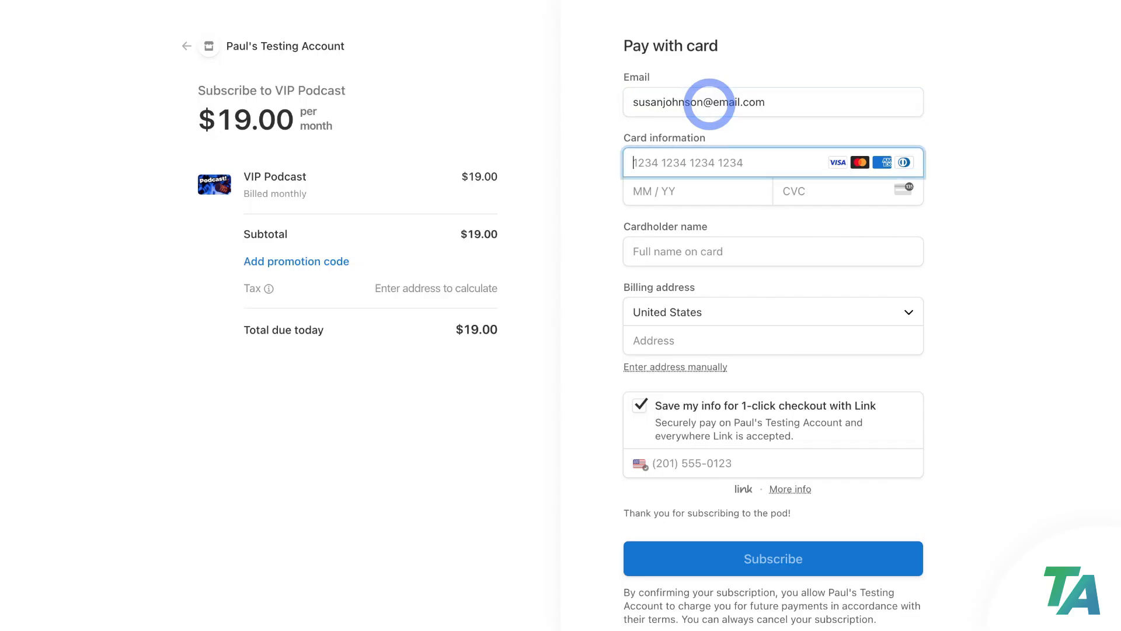
Enter the Stripe test card number, 11/27 expiry and CVC, plus the cardholder's full name
text(42)
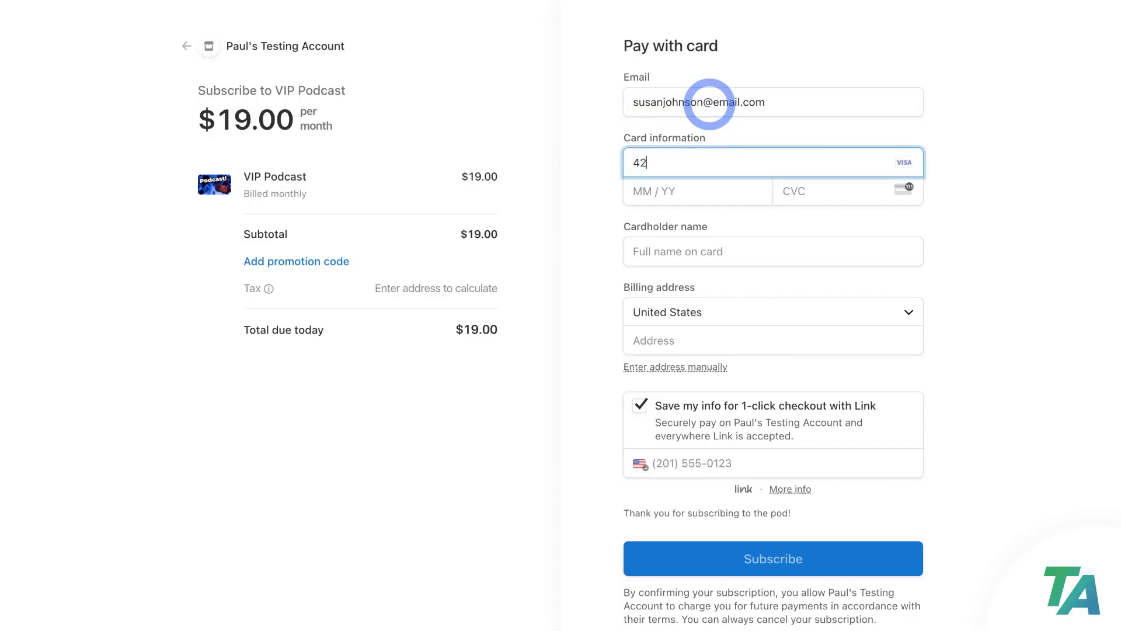
text(42 4242 4242 4242)
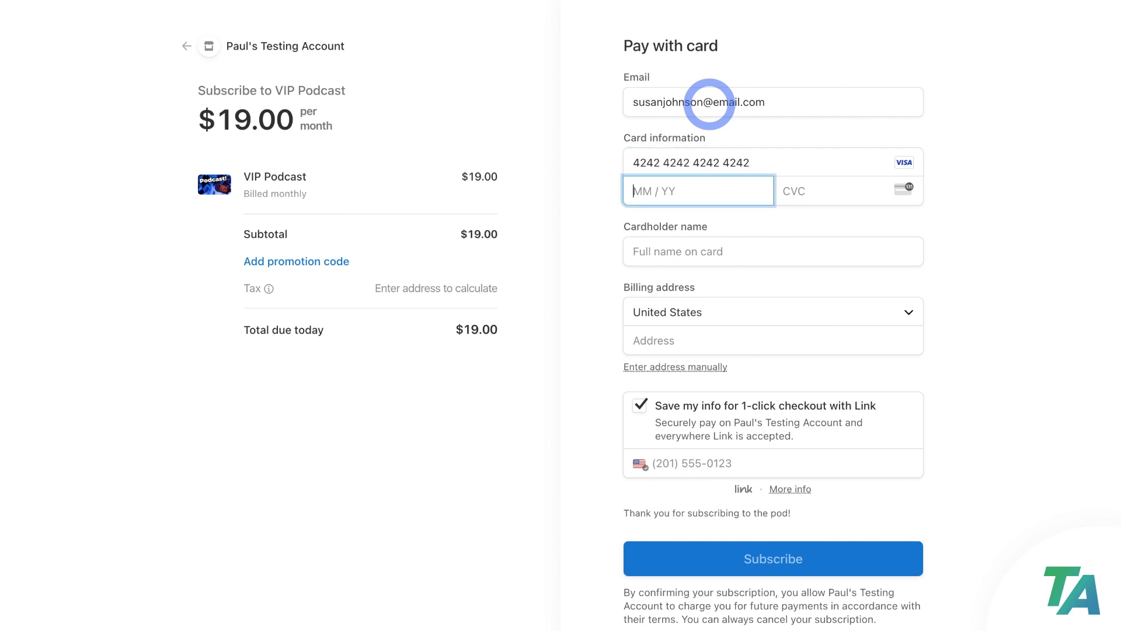
text(1127111)
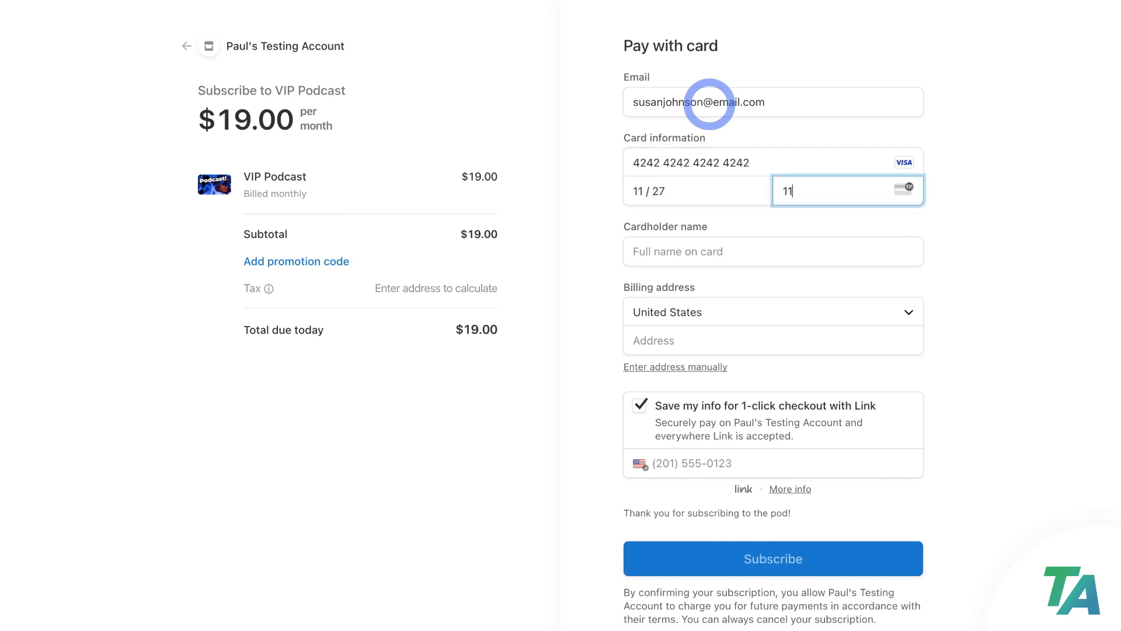
key(Tab)
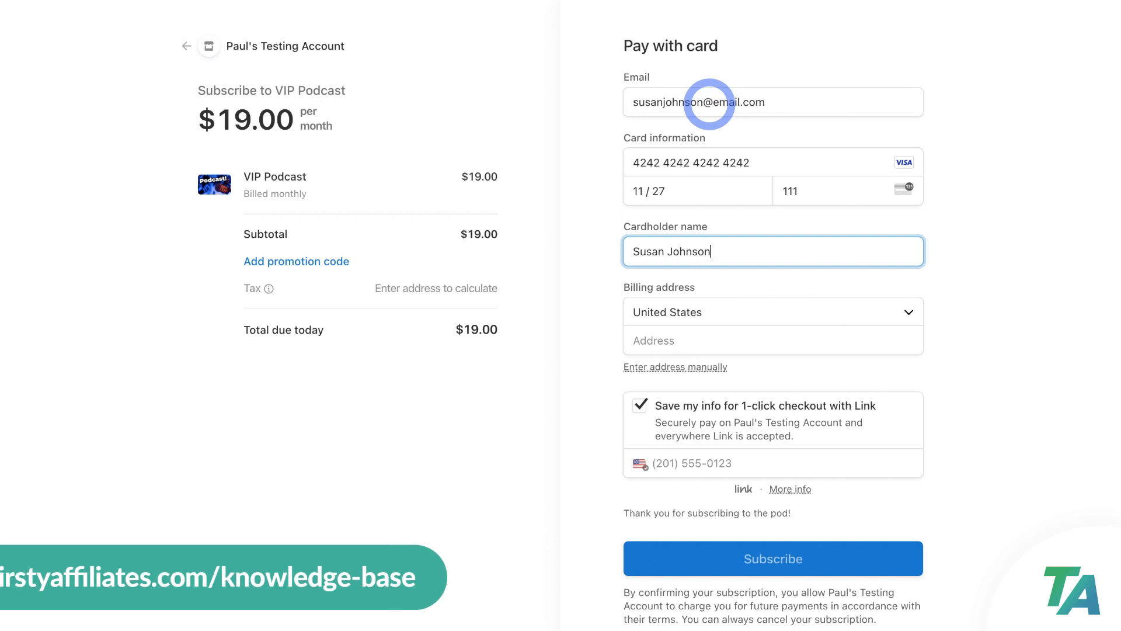
Fill in the billing street address using the matching Google address suggestion
key(Tab)
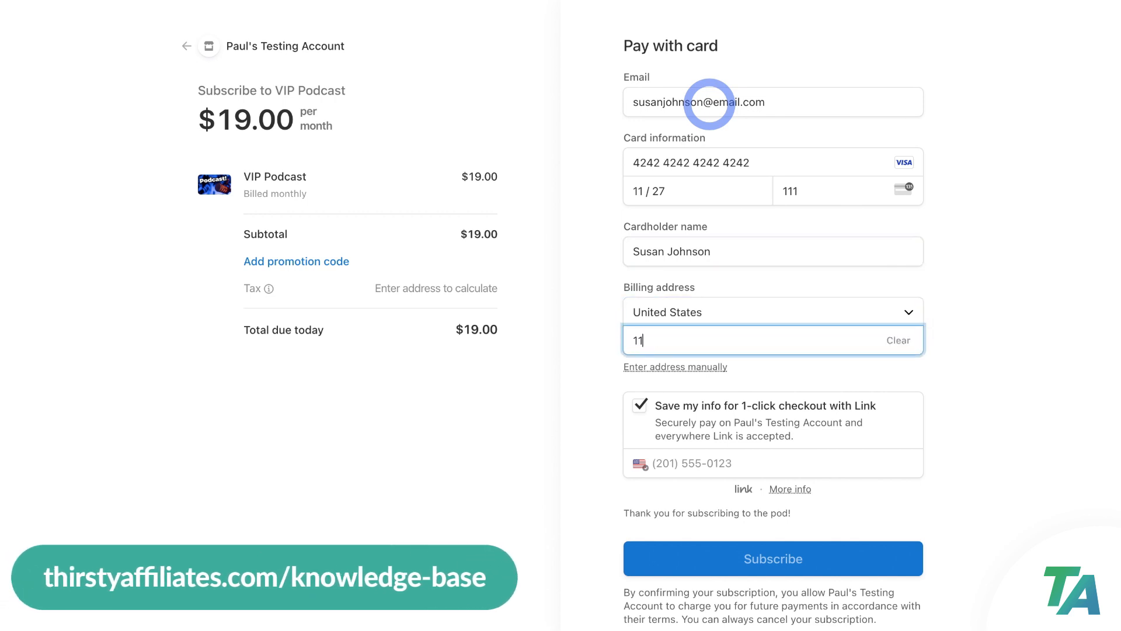
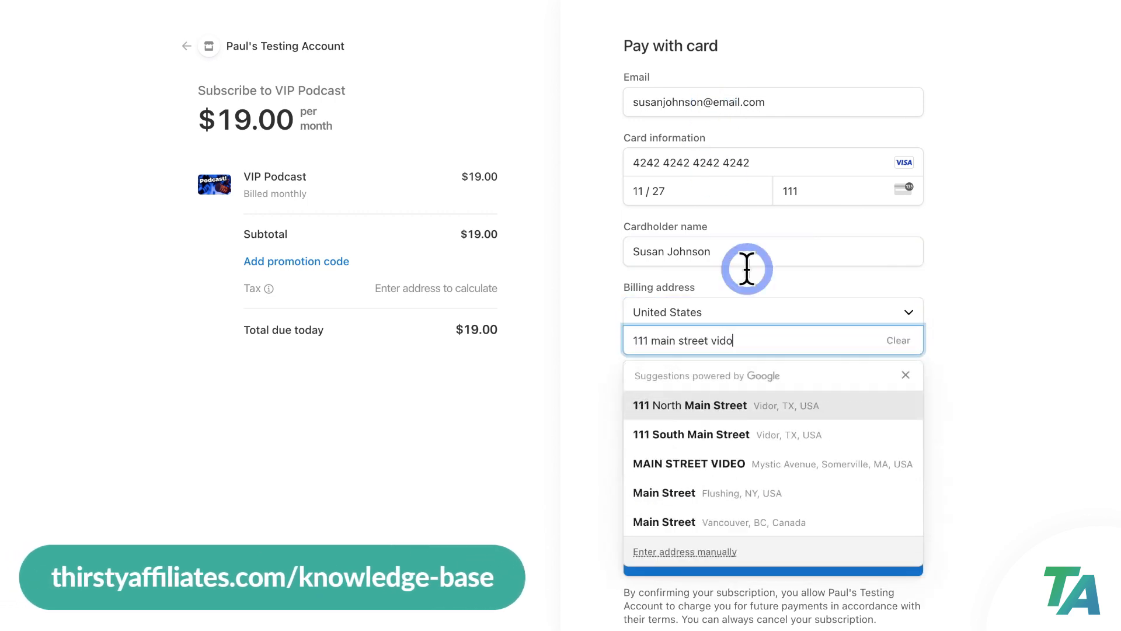
click(762, 399)
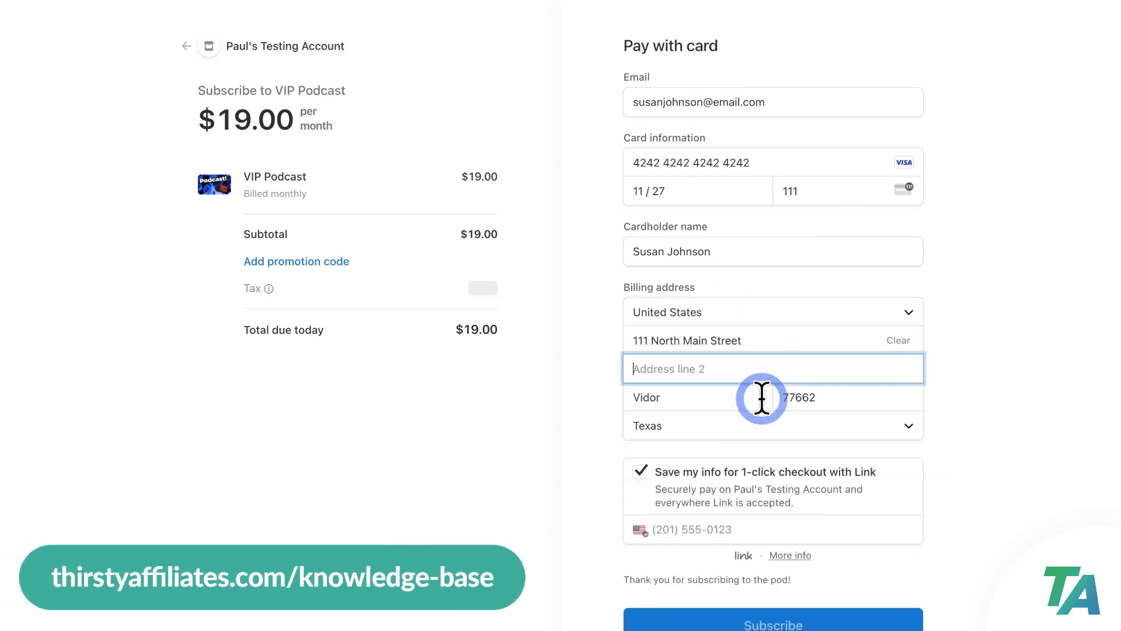